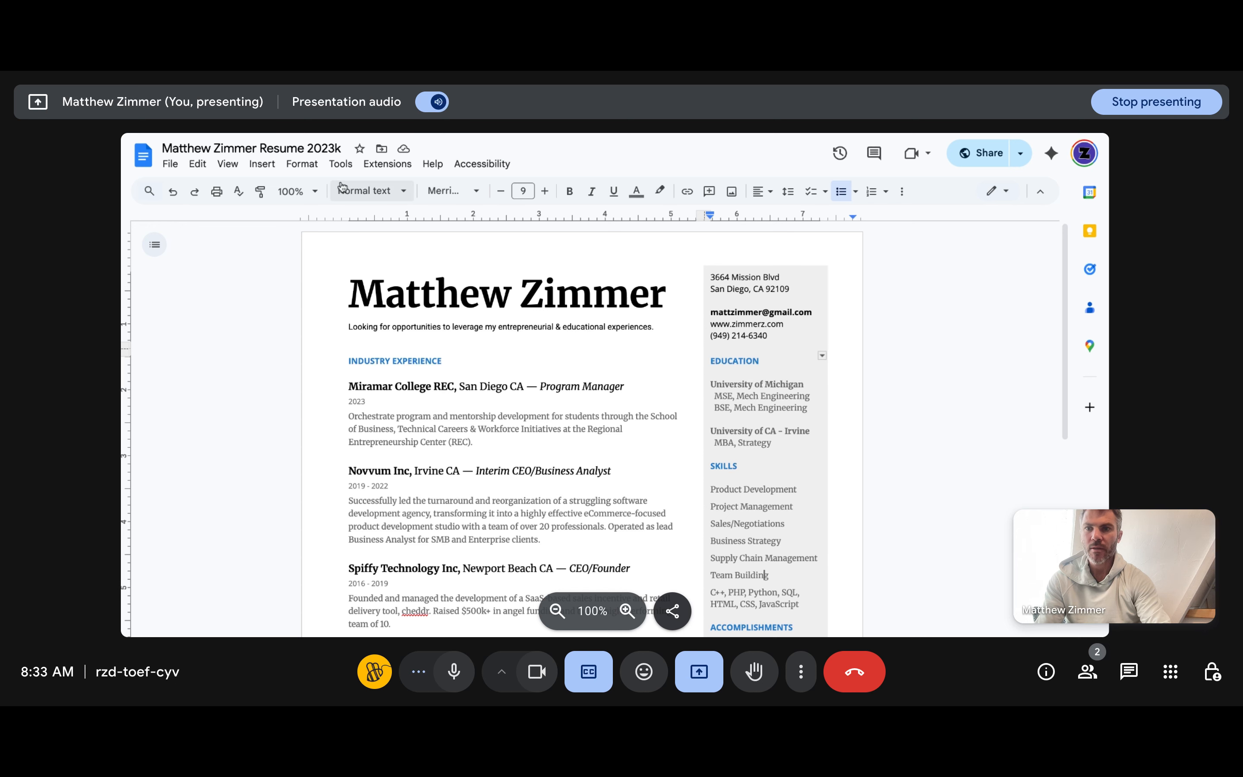
Step: Download the resume document as a PDF
{"action": "left_click", "coordinate": [171, 164]}
{"action": "mouse_move", "coordinate": [205, 313]}
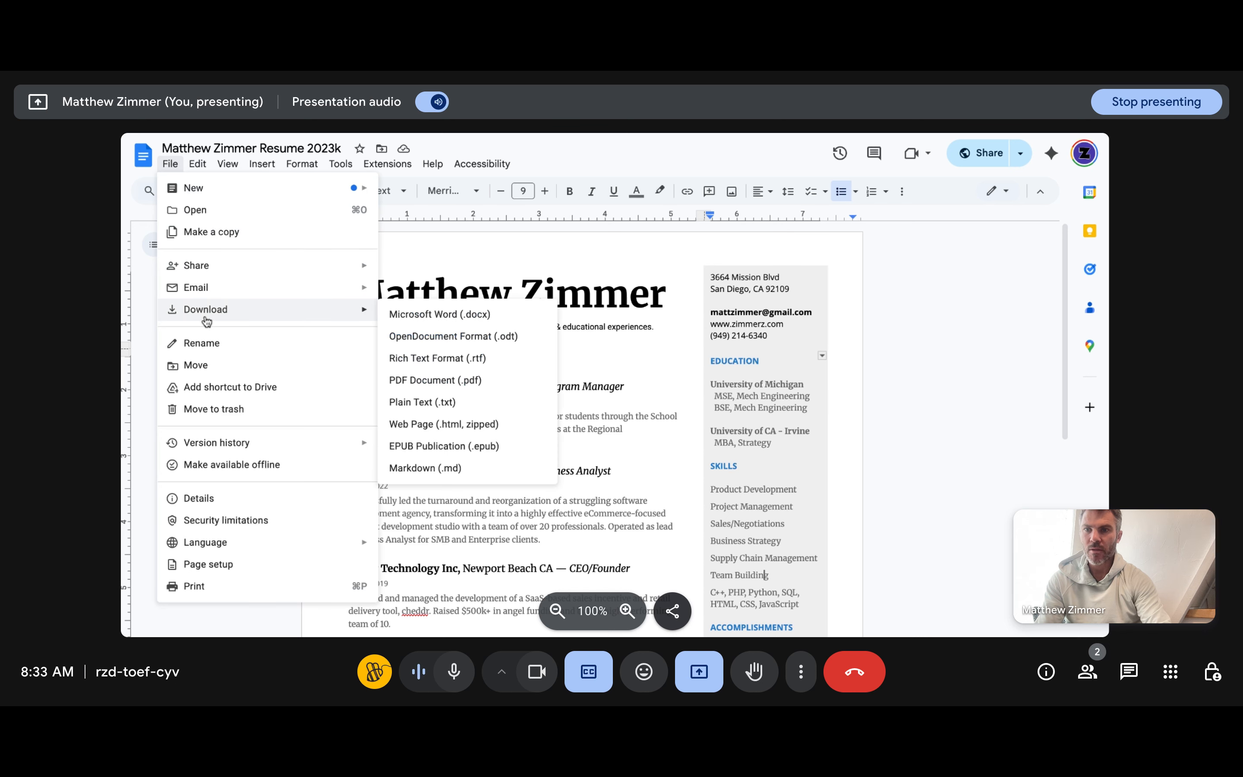
{"action": "left_click", "coordinate": [429, 381]}
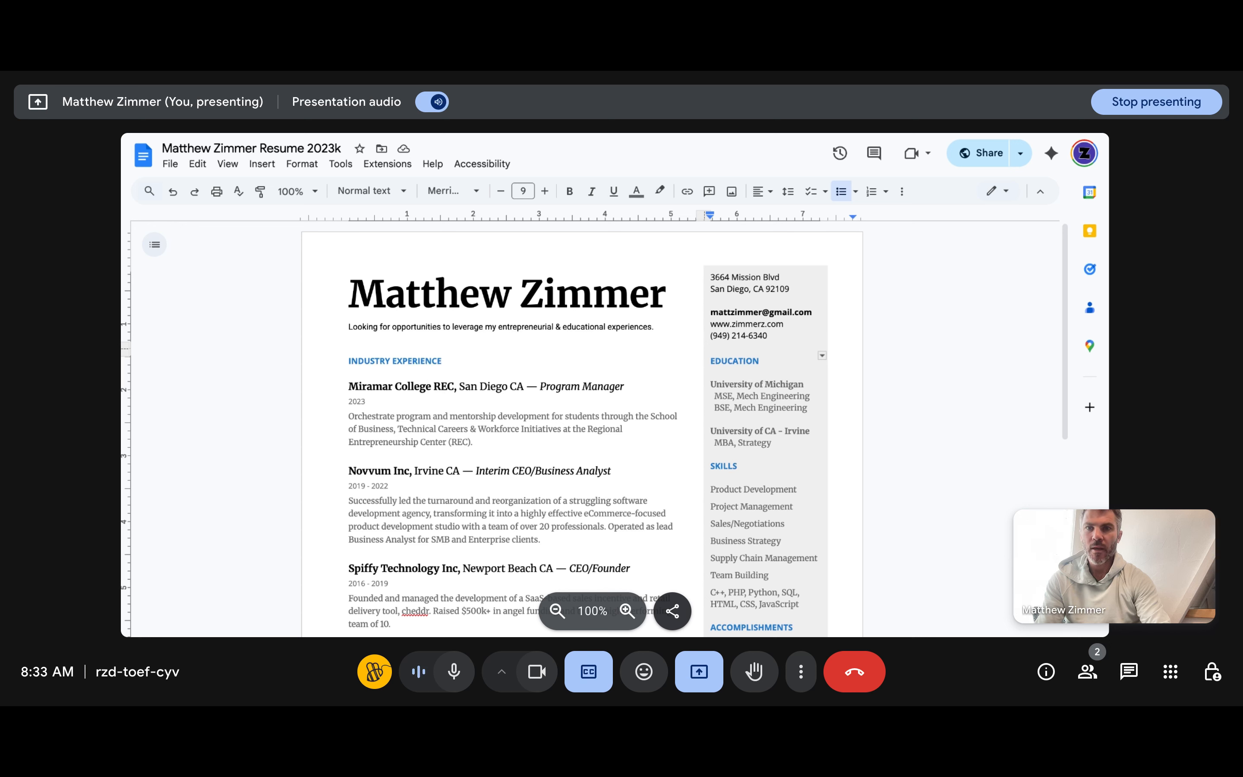
Step: Switch to the job listings page and review the details, benefits and description of the Investor Relations & Business Development Associate posting
{"action": "key", "text": "ctrl+Tab"}
{"action": "scroll", "coordinate": [721, 348], "scroll_direction": "up", "scroll_amount": 8}
{"action": "scroll", "coordinate": [720, 348], "scroll_direction": "down", "scroll_amount": 4}
{"action": "scroll", "coordinate": [502, 438], "scroll_direction": "down", "scroll_amount": 8}
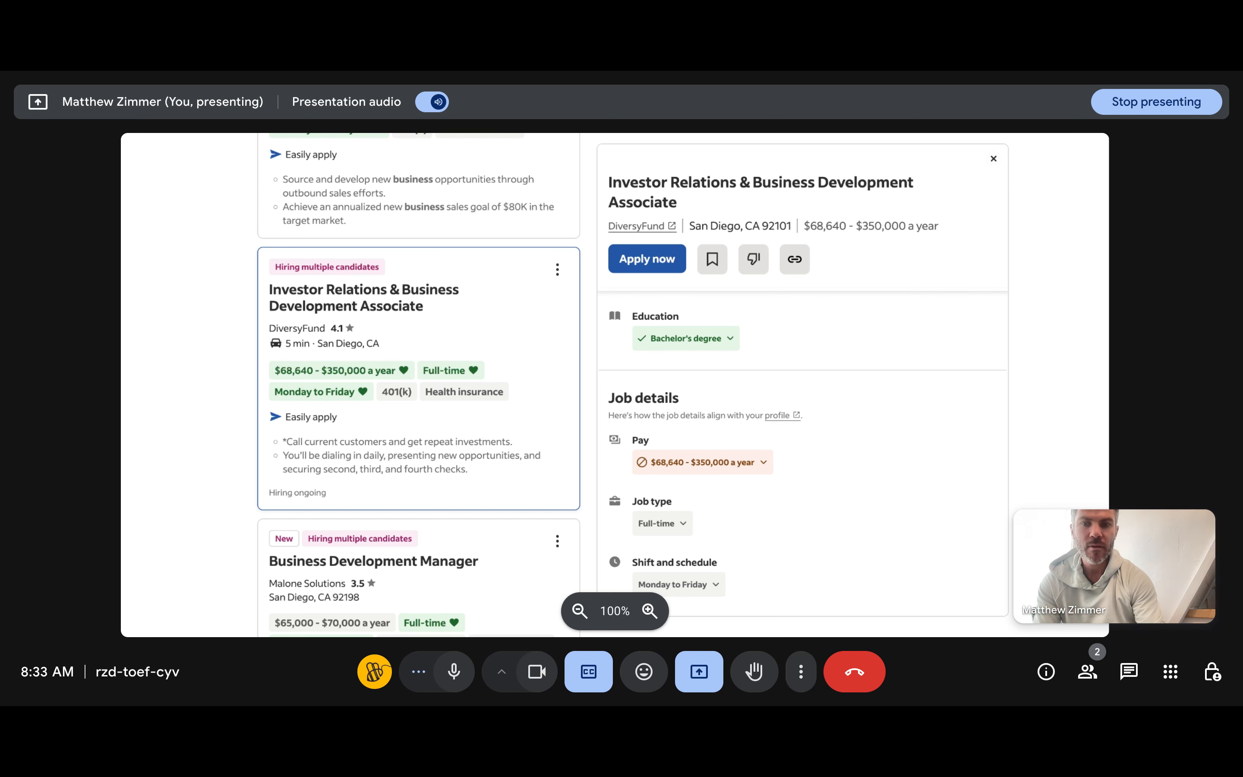
{"action": "scroll", "coordinate": [753, 424], "scroll_direction": "down", "scroll_amount": 8}
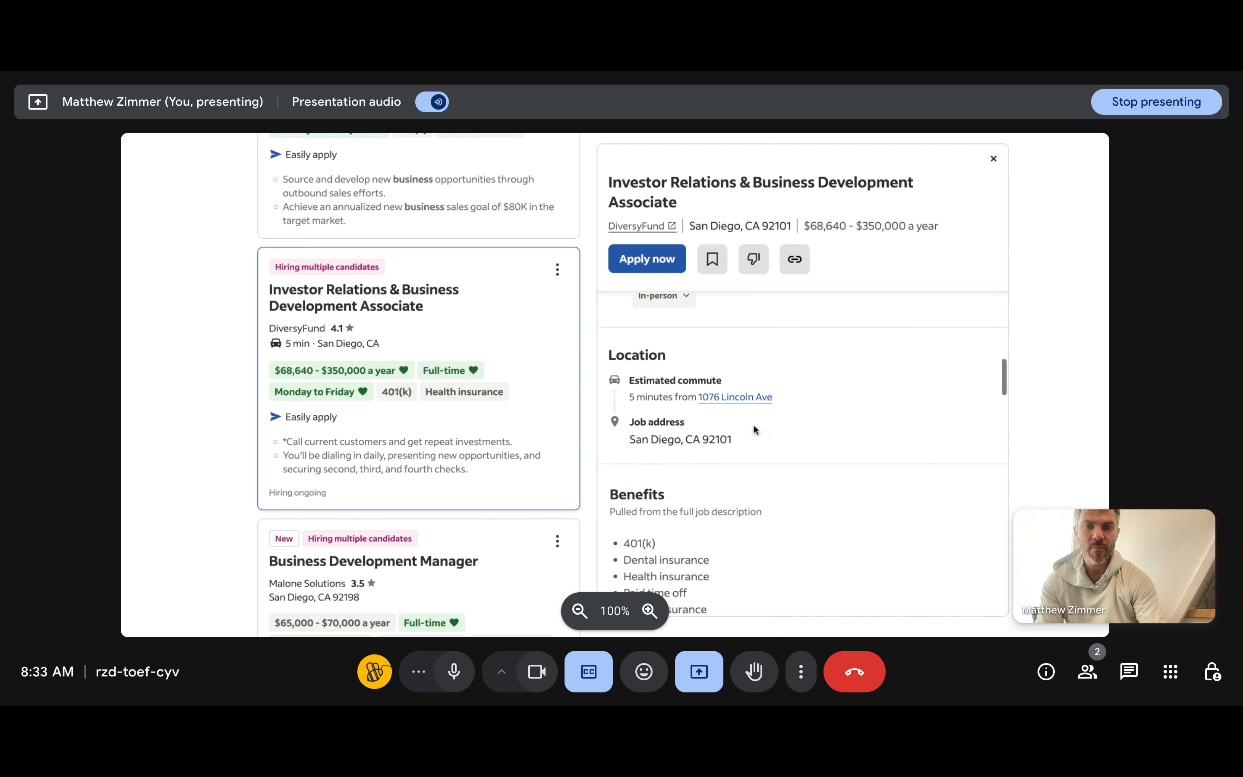
{"action": "scroll", "coordinate": [754, 424], "scroll_direction": "down", "scroll_amount": 7}
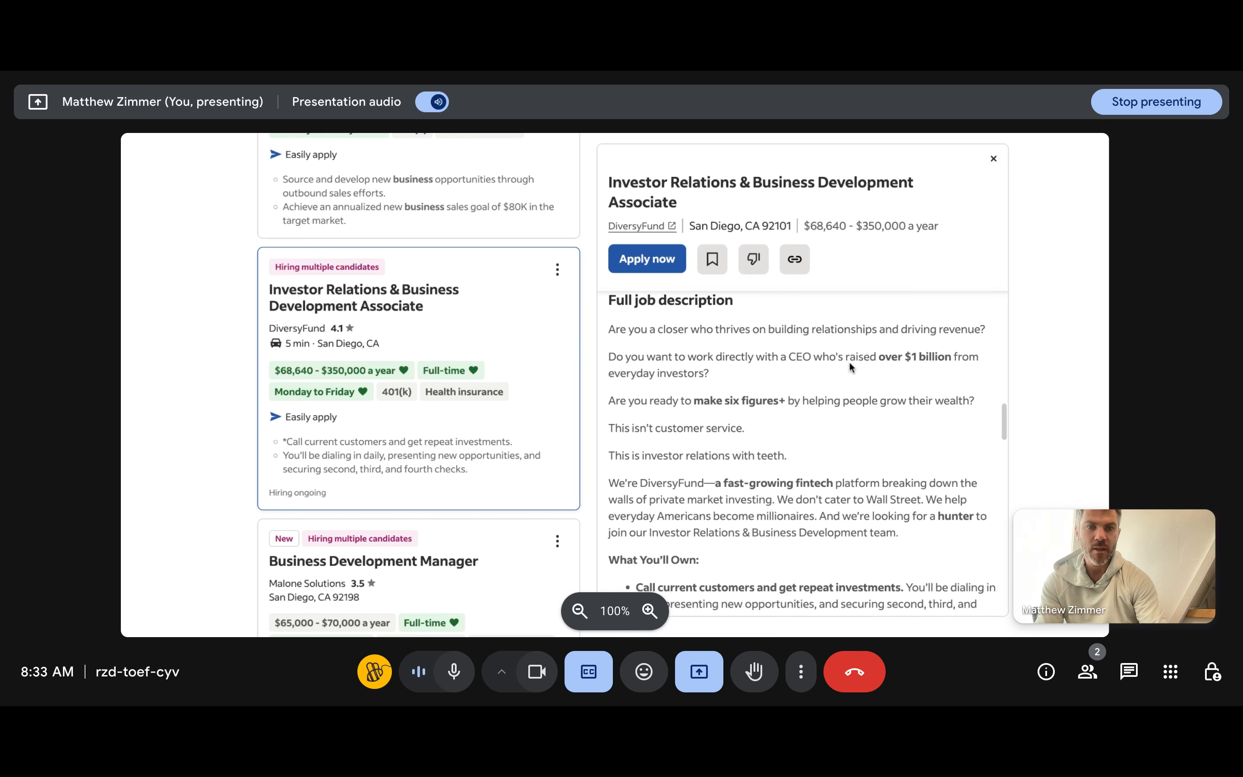
{"action": "scroll", "coordinate": [1045, 315], "scroll_direction": "down", "scroll_amount": 1}
{"action": "scroll", "coordinate": [879, 345], "scroll_direction": "up", "scroll_amount": 2}
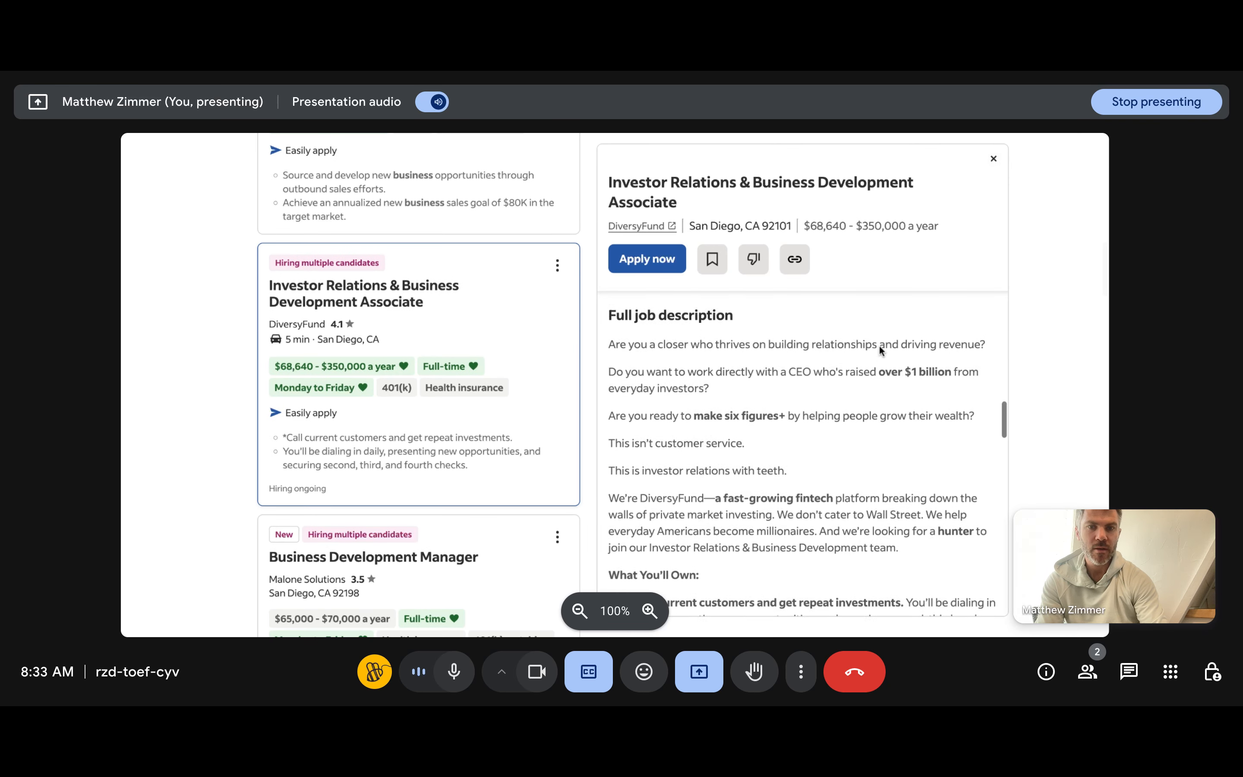
{"action": "scroll", "coordinate": [842, 355], "scroll_direction": "up", "scroll_amount": 3}
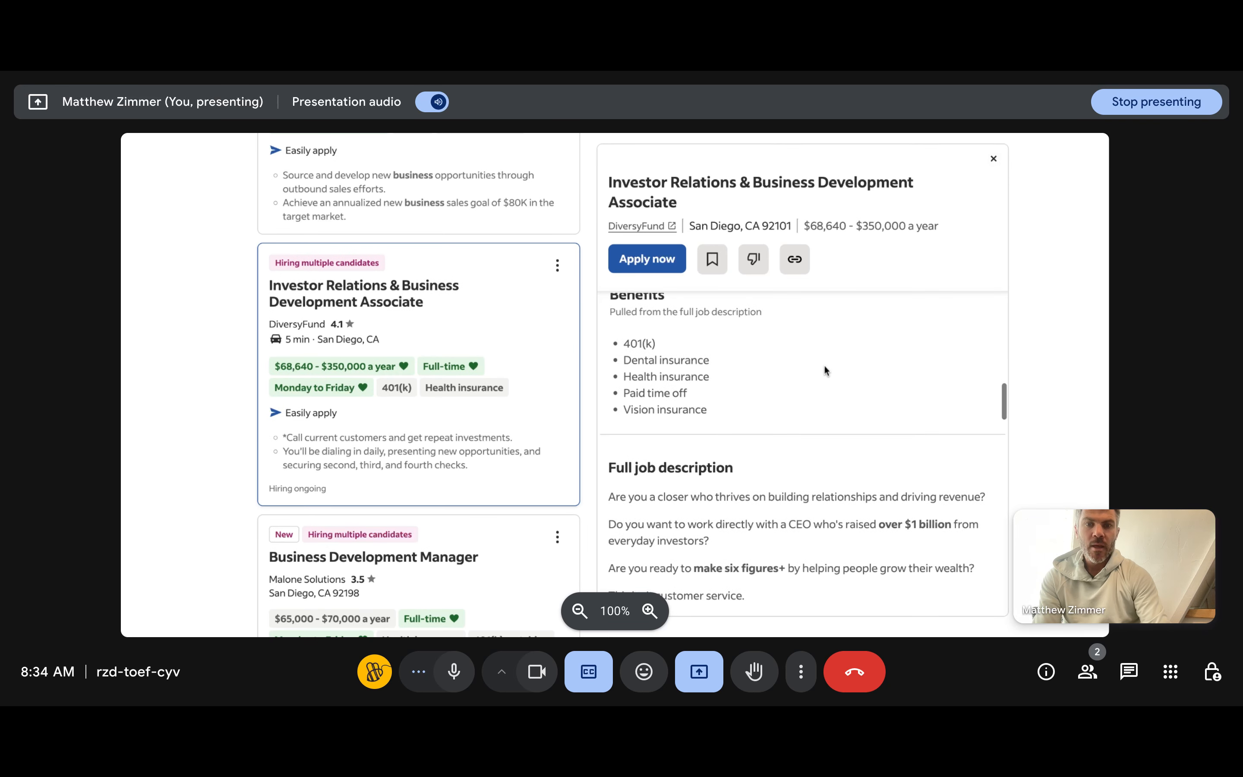
{"action": "scroll", "coordinate": [824, 365], "scroll_direction": "down", "scroll_amount": 2}
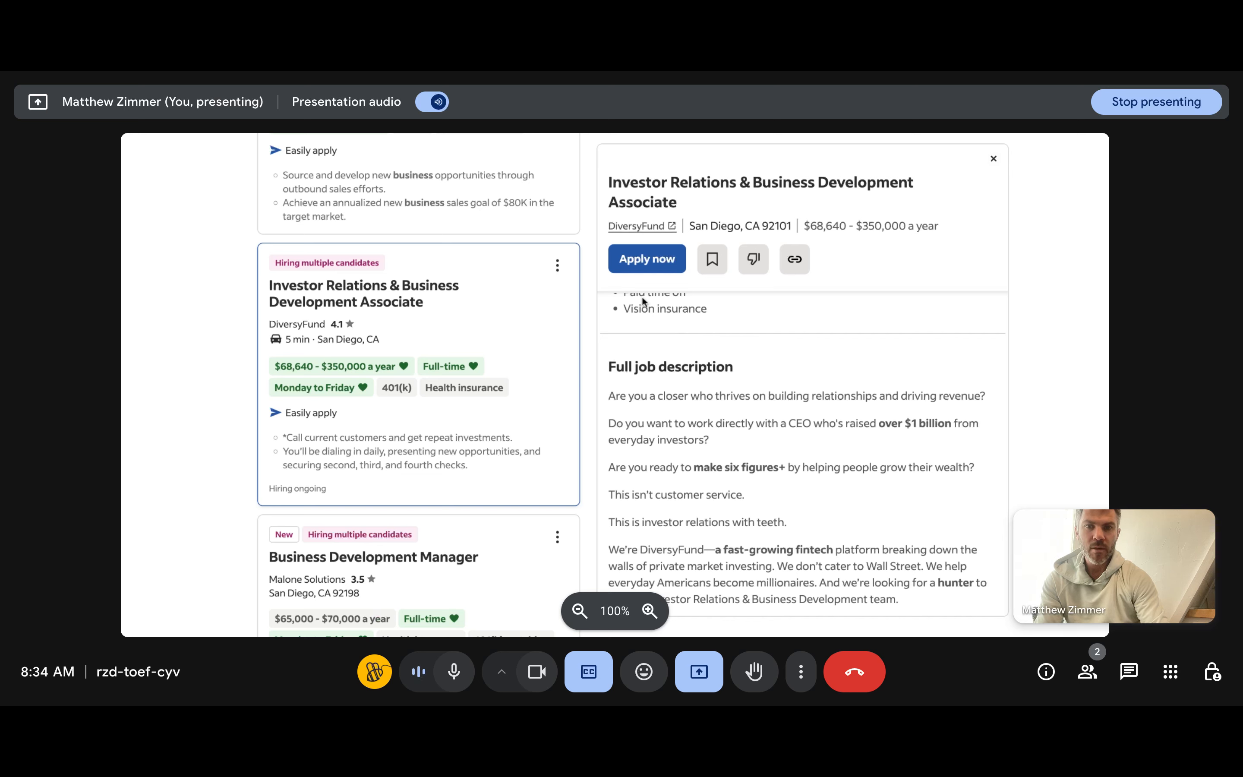
{"action": "scroll", "coordinate": [680, 399], "scroll_direction": "down", "scroll_amount": 1}
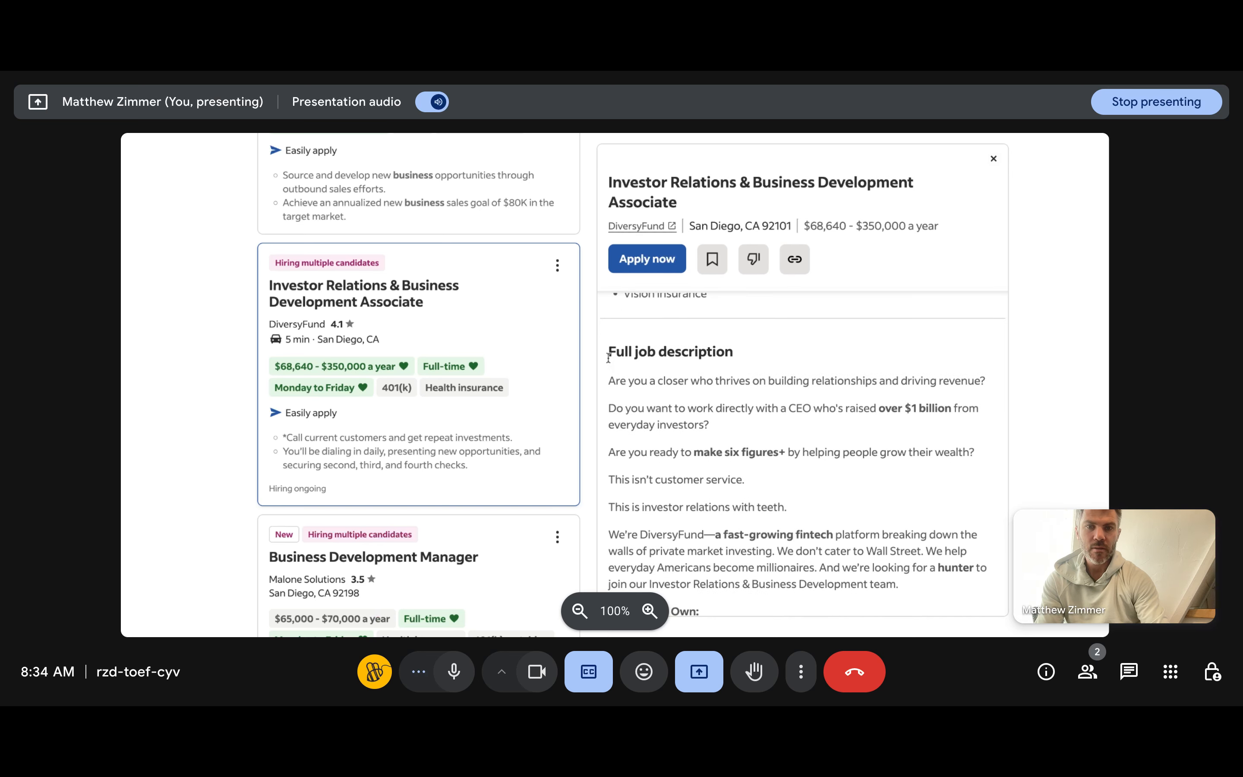
Step: Select the posting's text from the "Full job description" heading down through the pay line
{"action": "mouse_move", "coordinate": [608, 354]}
{"action": "left_mouse_down"}
{"action": "mouse_move", "coordinate": [693, 426]}
{"action": "mouse_move", "coordinate": [692, 451]}
{"action": "mouse_move", "coordinate": [709, 458]}
{"action": "mouse_move", "coordinate": [735, 519]}
{"action": "mouse_move", "coordinate": [760, 522]}
{"action": "mouse_move", "coordinate": [765, 481]}
{"action": "mouse_move", "coordinate": [824, 524]}
{"action": "mouse_move", "coordinate": [848, 477]}
{"action": "left_mouse_up"}
{"action": "scroll", "coordinate": [709, 457], "scroll_direction": "down", "scroll_amount": 3}
{"action": "scroll", "coordinate": [745, 514], "scroll_direction": "down", "scroll_amount": 4}
{"action": "scroll", "coordinate": [759, 520], "scroll_direction": "down", "scroll_amount": 5}
{"action": "scroll", "coordinate": [760, 517], "scroll_direction": "down", "scroll_amount": 4}
{"action": "scroll", "coordinate": [764, 481], "scroll_direction": "down", "scroll_amount": 6}
{"action": "scroll", "coordinate": [765, 482], "scroll_direction": "down", "scroll_amount": 4}
{"action": "scroll", "coordinate": [766, 482], "scroll_direction": "up", "scroll_amount": 4}
{"action": "scroll", "coordinate": [765, 483], "scroll_direction": "up", "scroll_amount": 5}
{"action": "scroll", "coordinate": [845, 460], "scroll_direction": "up", "scroll_amount": 3}
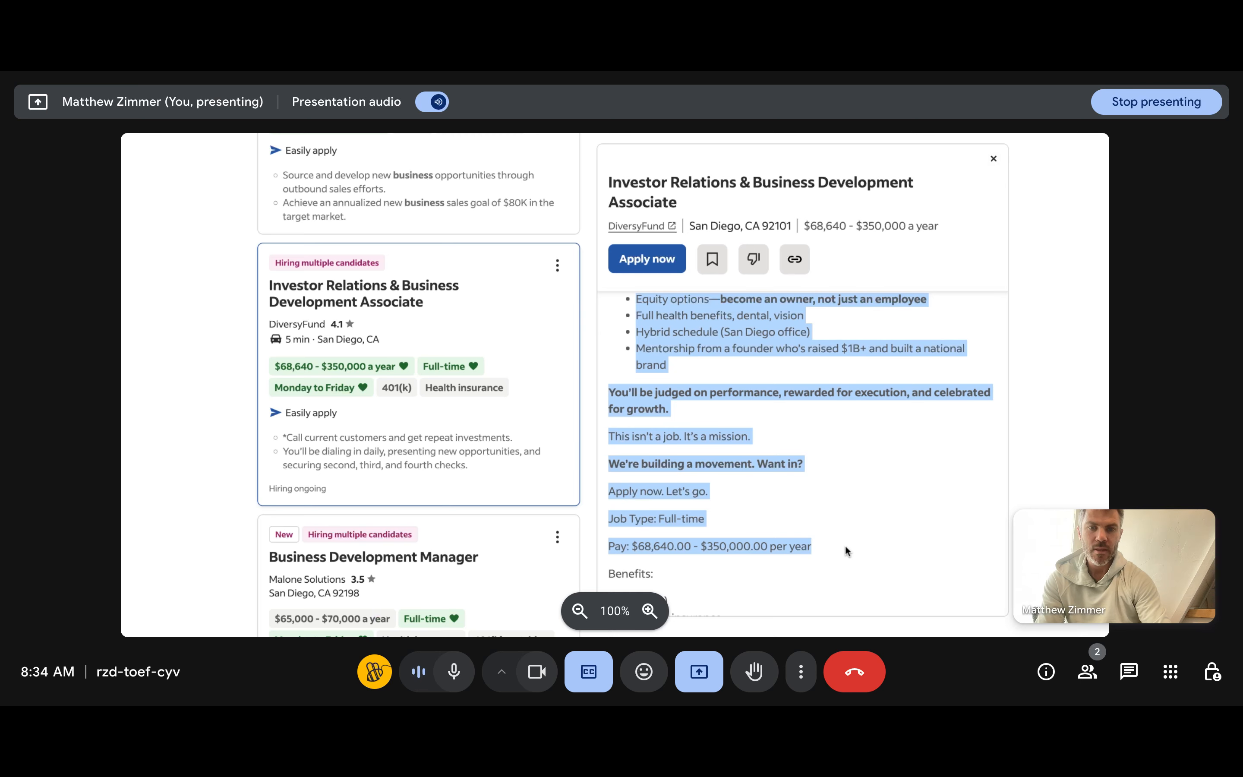
{"action": "scroll", "coordinate": [847, 550], "scroll_direction": "up", "scroll_amount": 10}
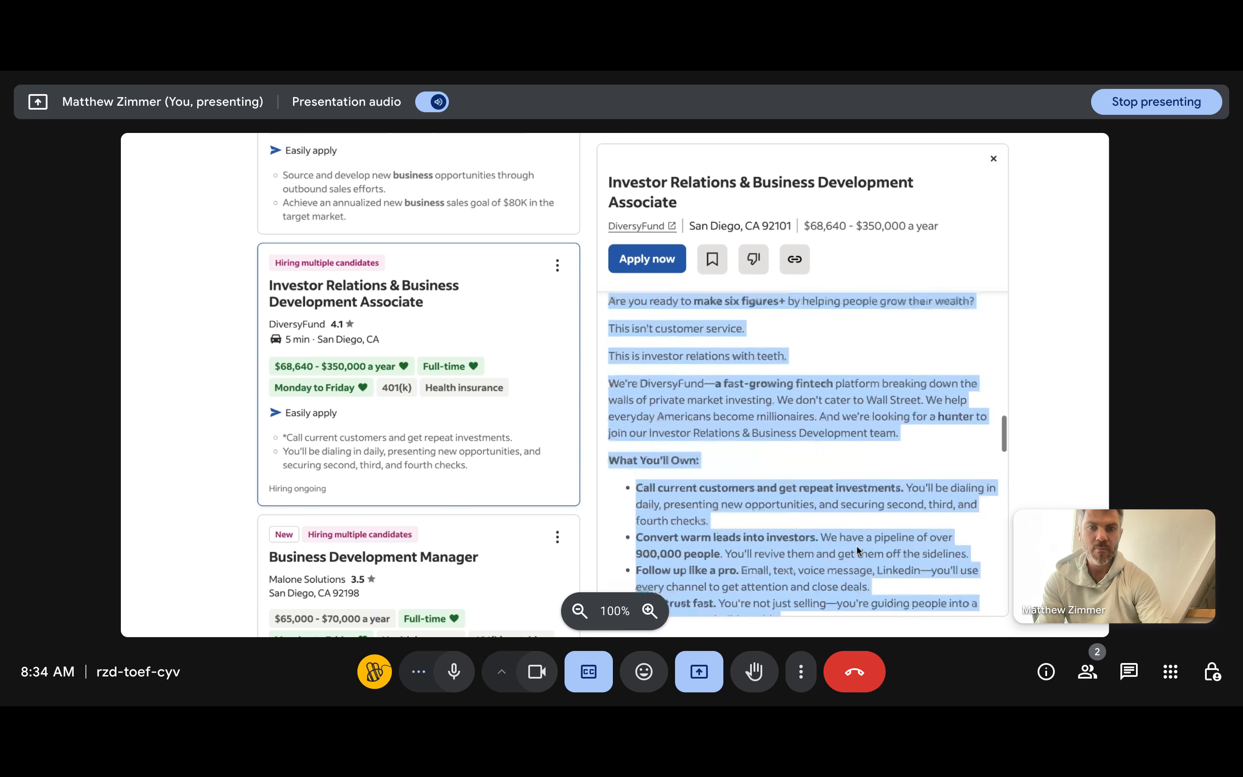
{"action": "scroll", "coordinate": [857, 550], "scroll_direction": "up", "scroll_amount": 15}
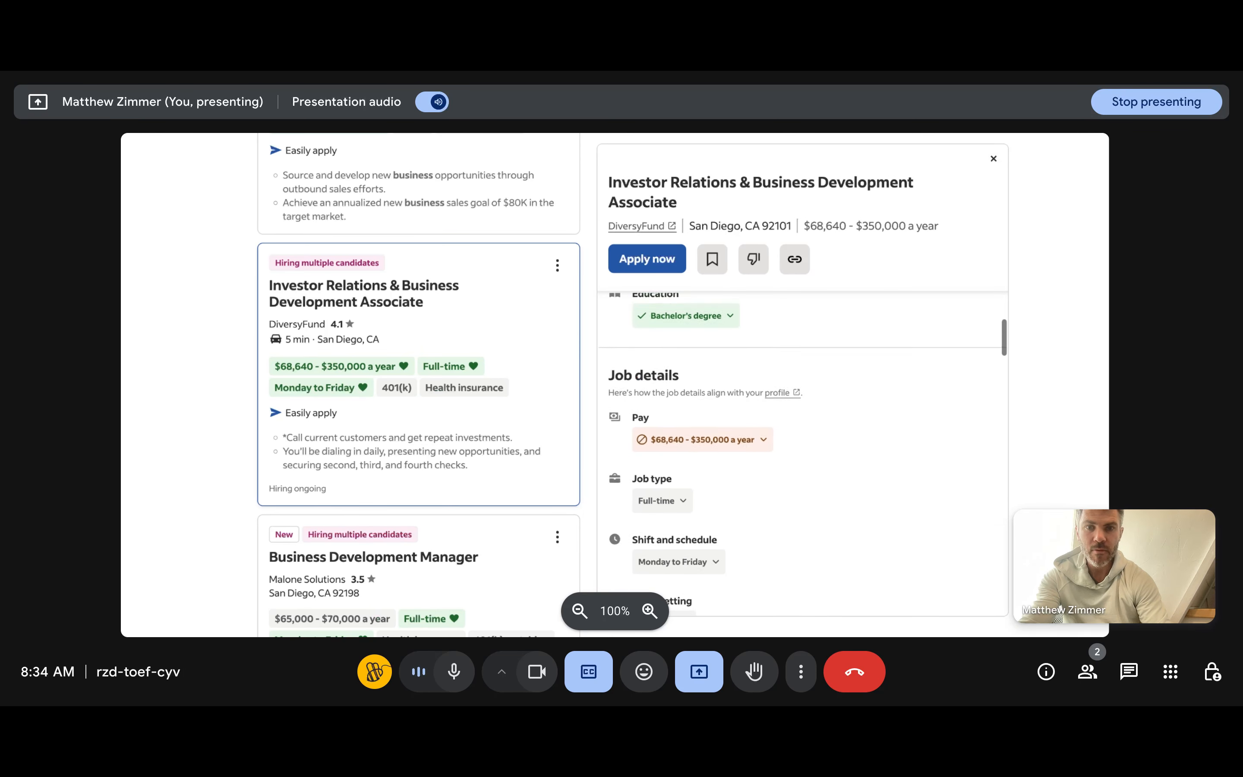
{"action": "scroll", "coordinate": [856, 549], "scroll_direction": "up", "scroll_amount": 4}
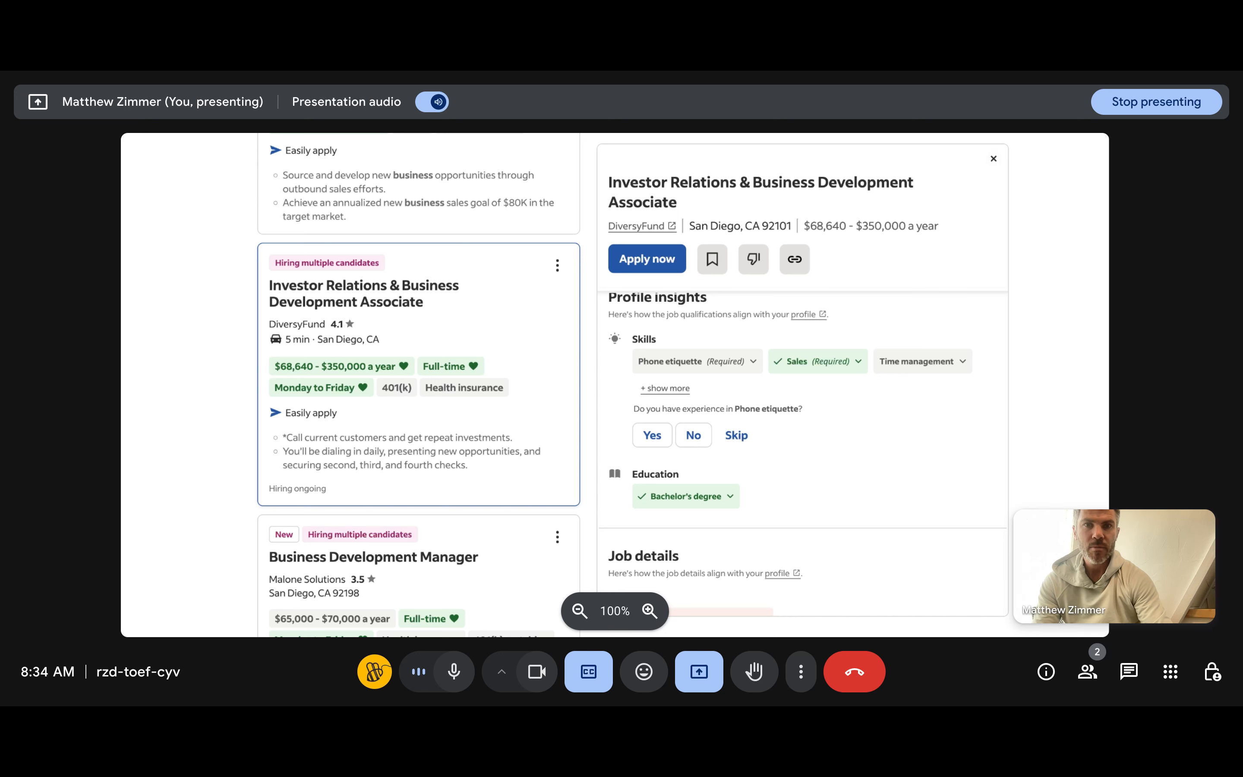
Step: Switch to ChatGPT and attach the downloaded resume PDF from the computer to a new chat
{"action": "key", "text": "ctrl+Tab"}
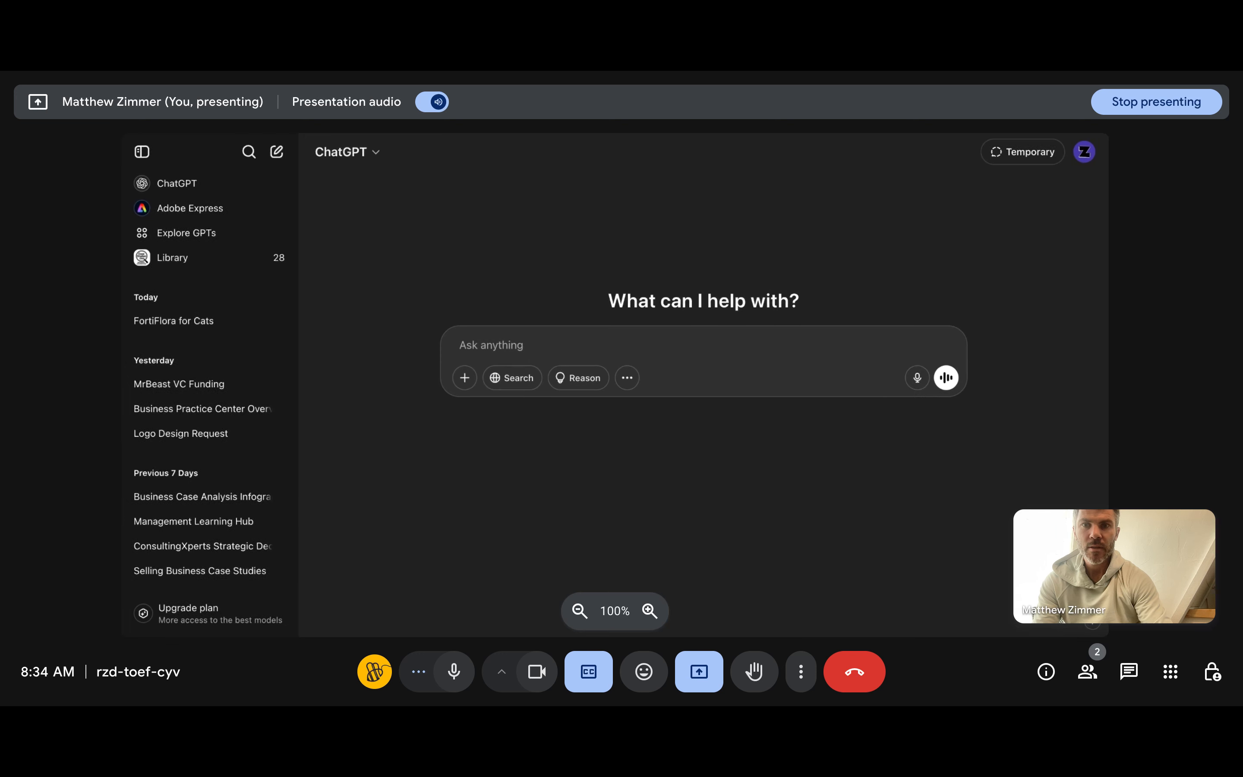
{"action": "left_click", "coordinate": [576, 348]}
{"action": "left_click", "coordinate": [467, 380]}
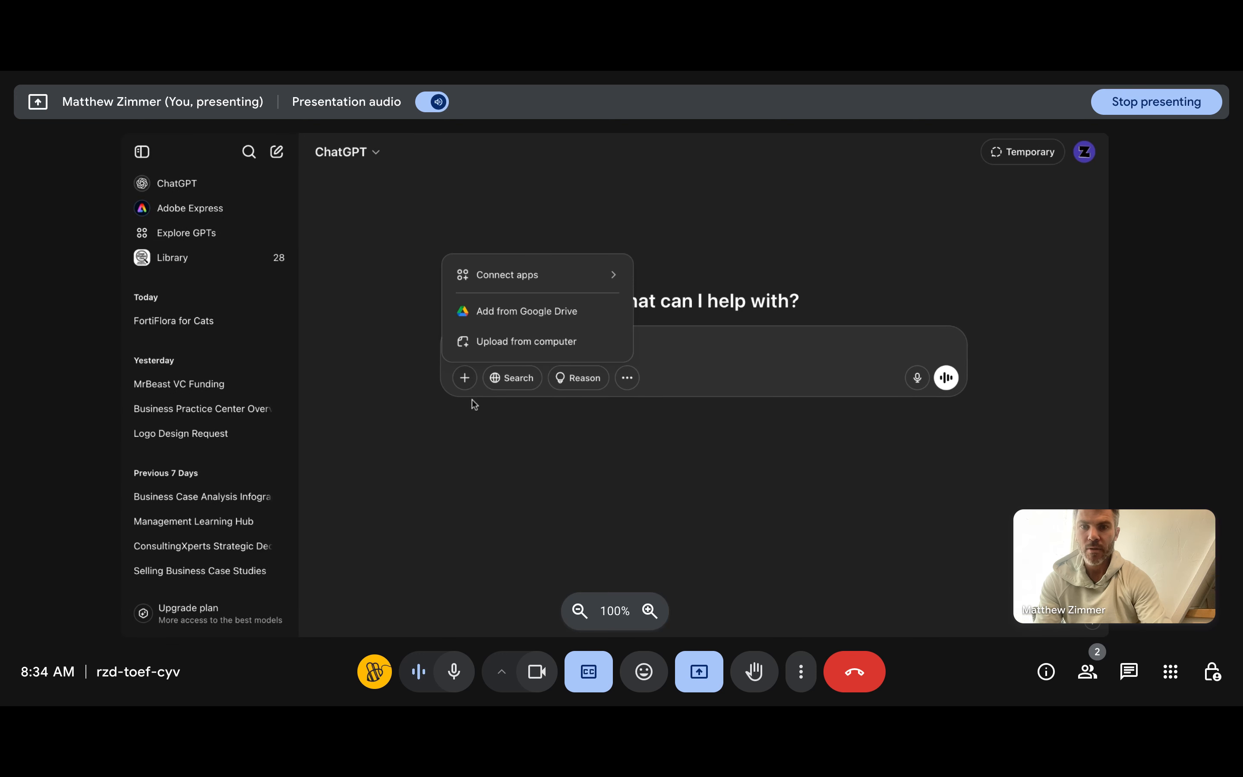
{"action": "left_click", "coordinate": [481, 453]}
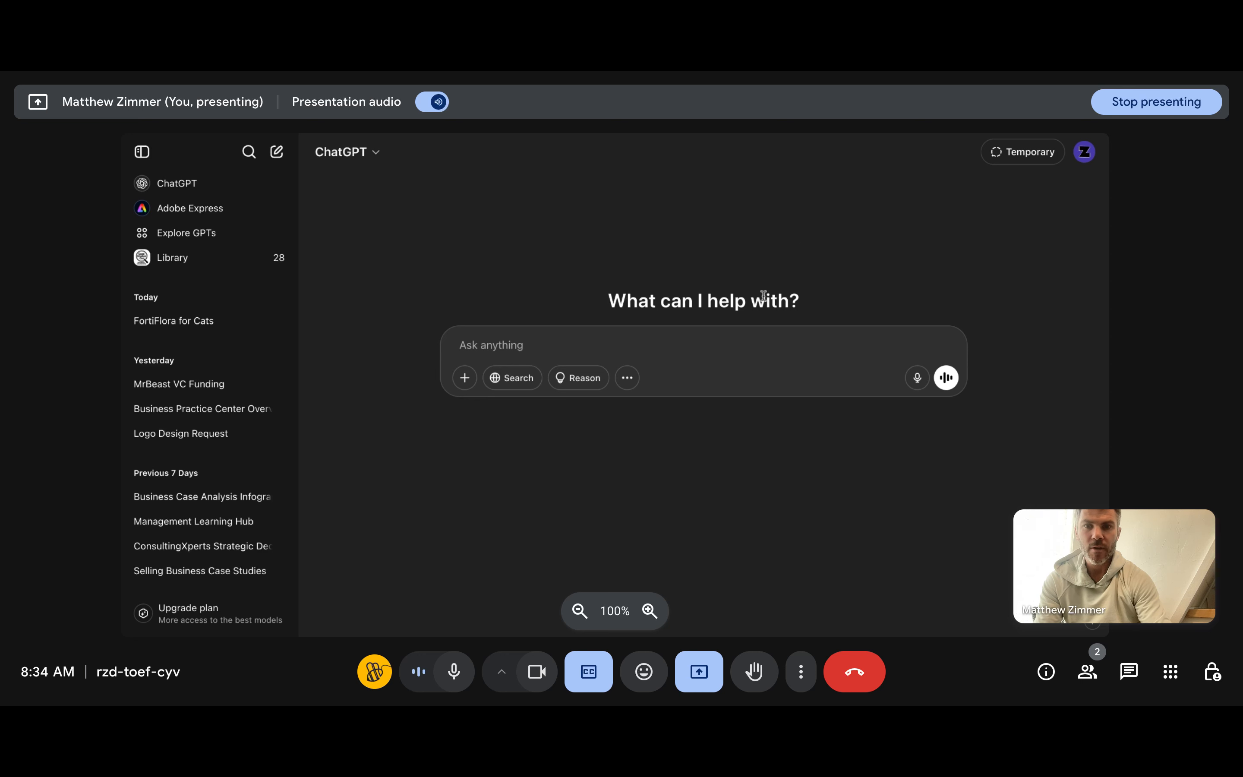
{"action": "left_click", "coordinate": [465, 386]}
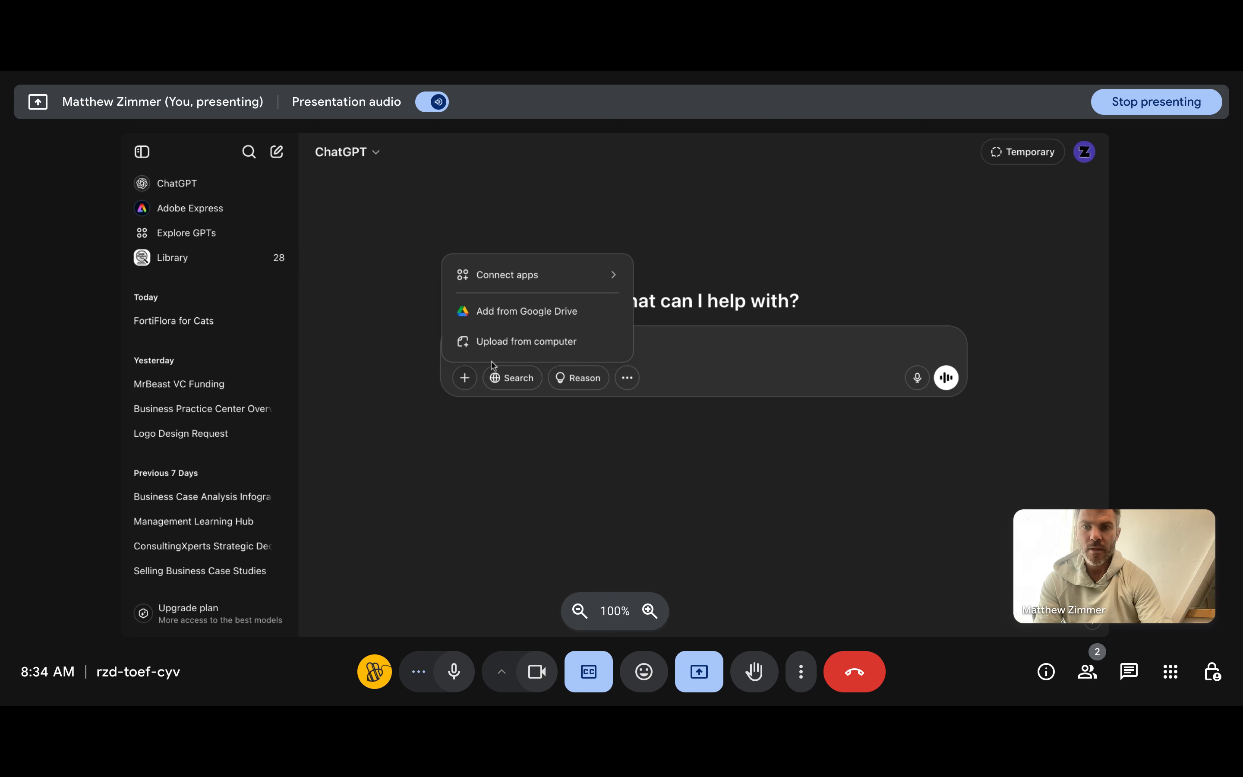
{"action": "left_click", "coordinate": [576, 473]}
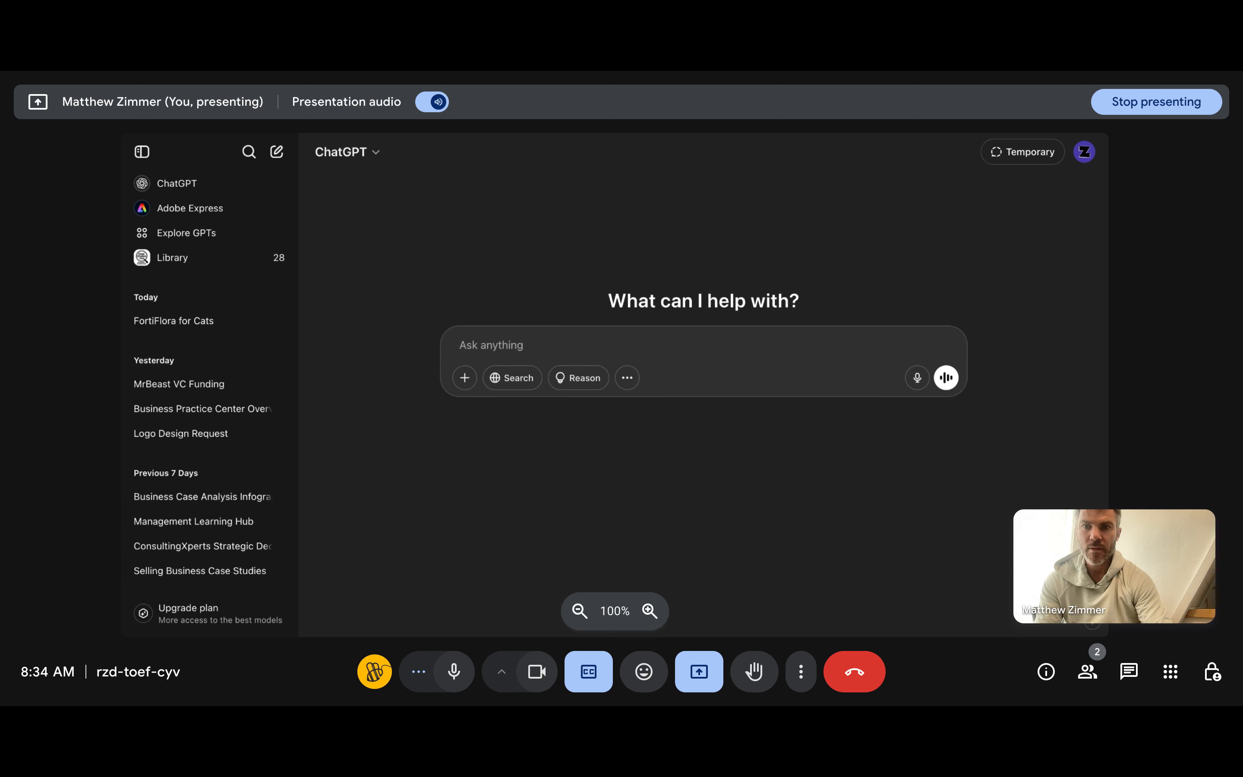
{"action": "double_click", "coordinate": [469, 250]}
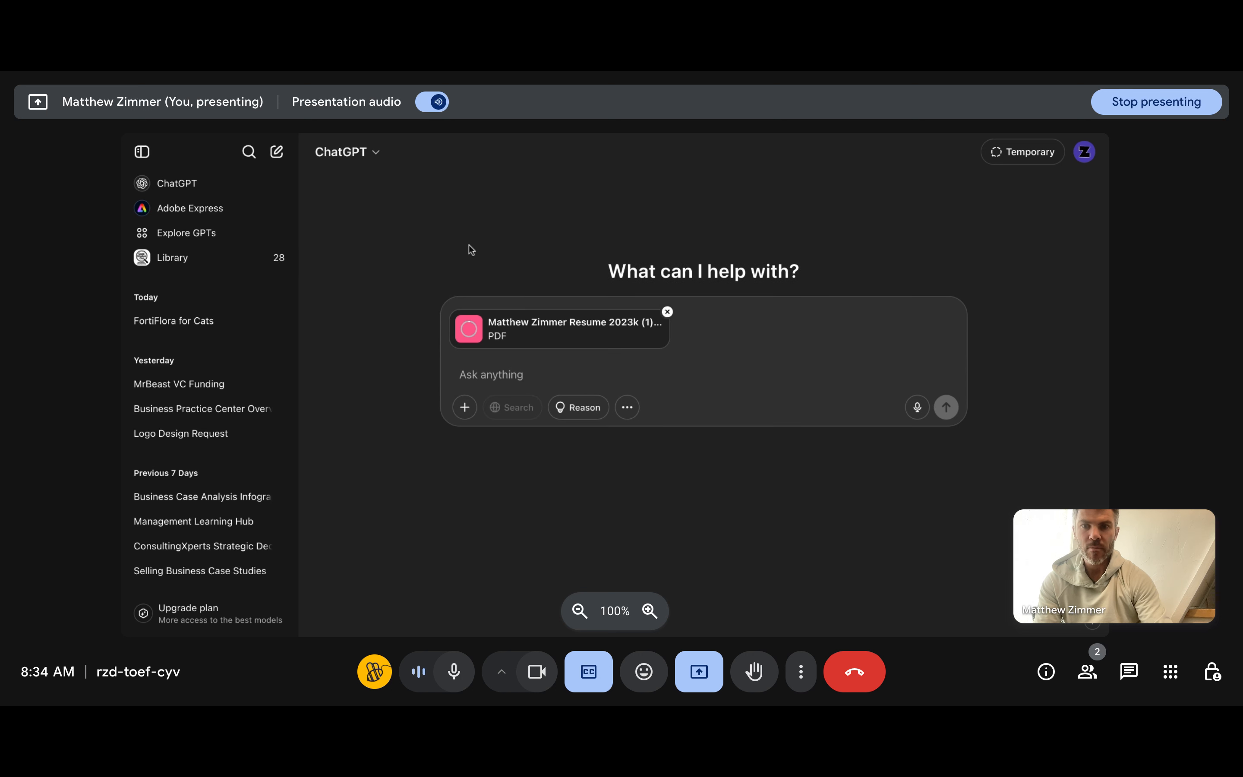
Step: Write "I want to update my resume to be better aligned for this job." as the prompt for the attached resume
{"action": "left_click", "coordinate": [518, 369]}
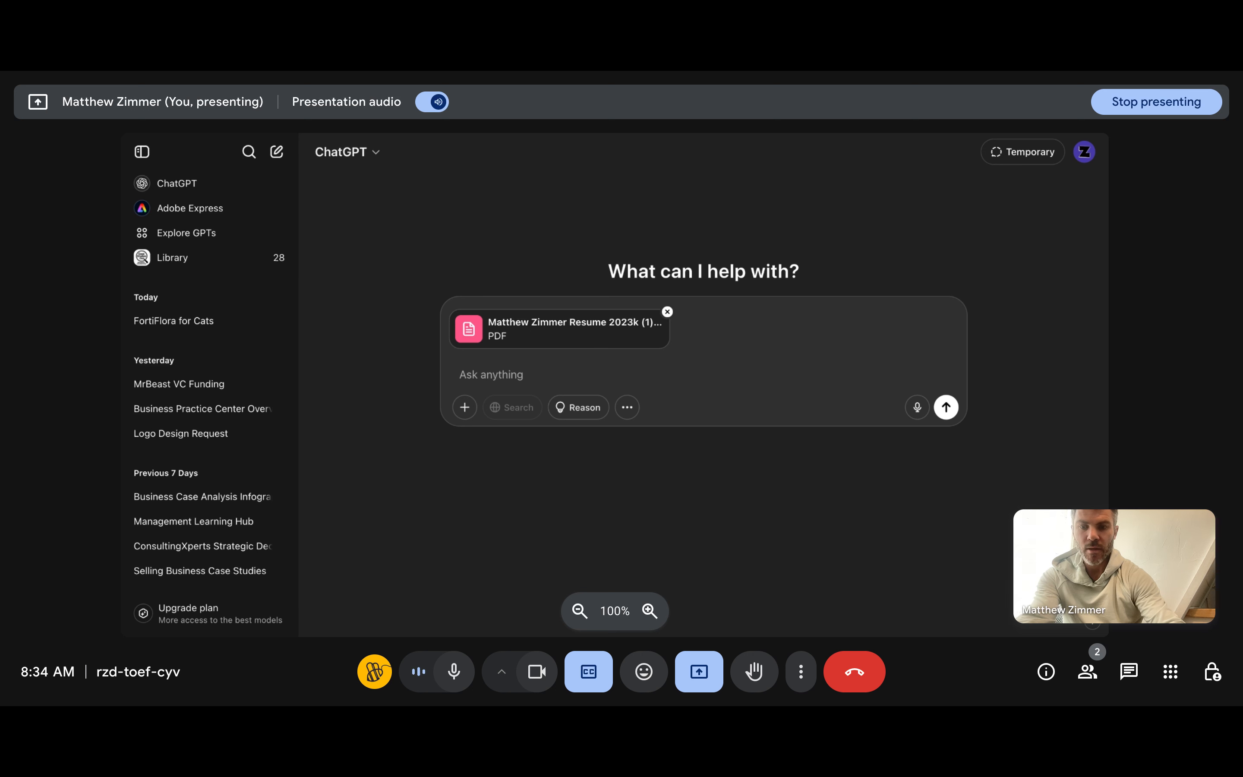
{"action": "type", "text": "I wnat to "}
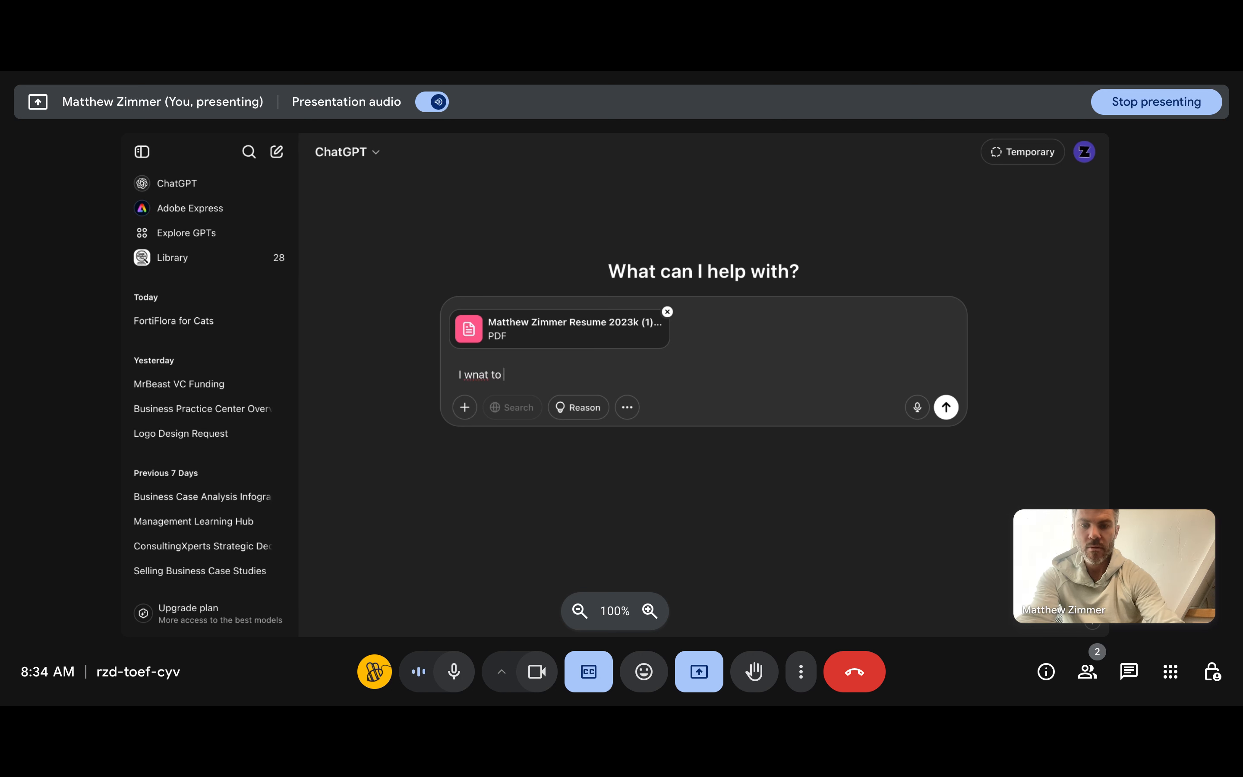
{"action": "type", "text": "update my r"}
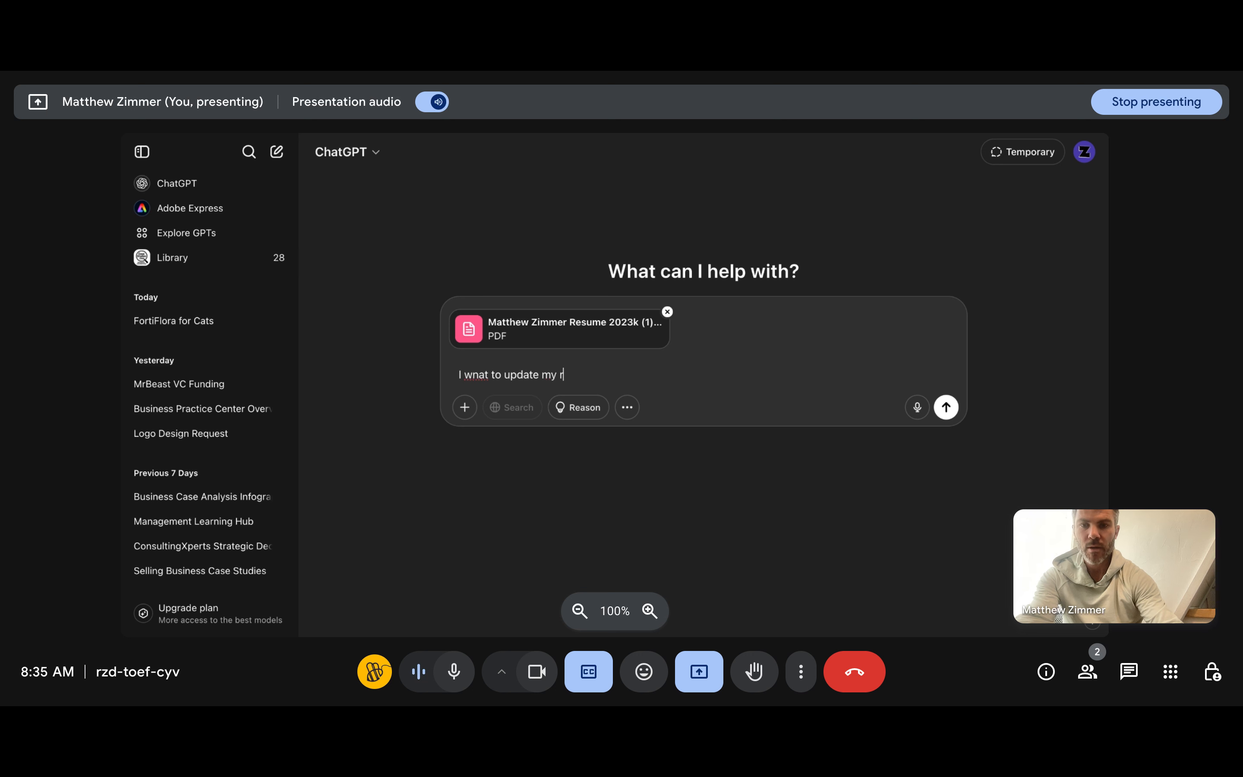
{"action": "key", "text": "BackSpace"}
{"action": "type", "text": "re"}
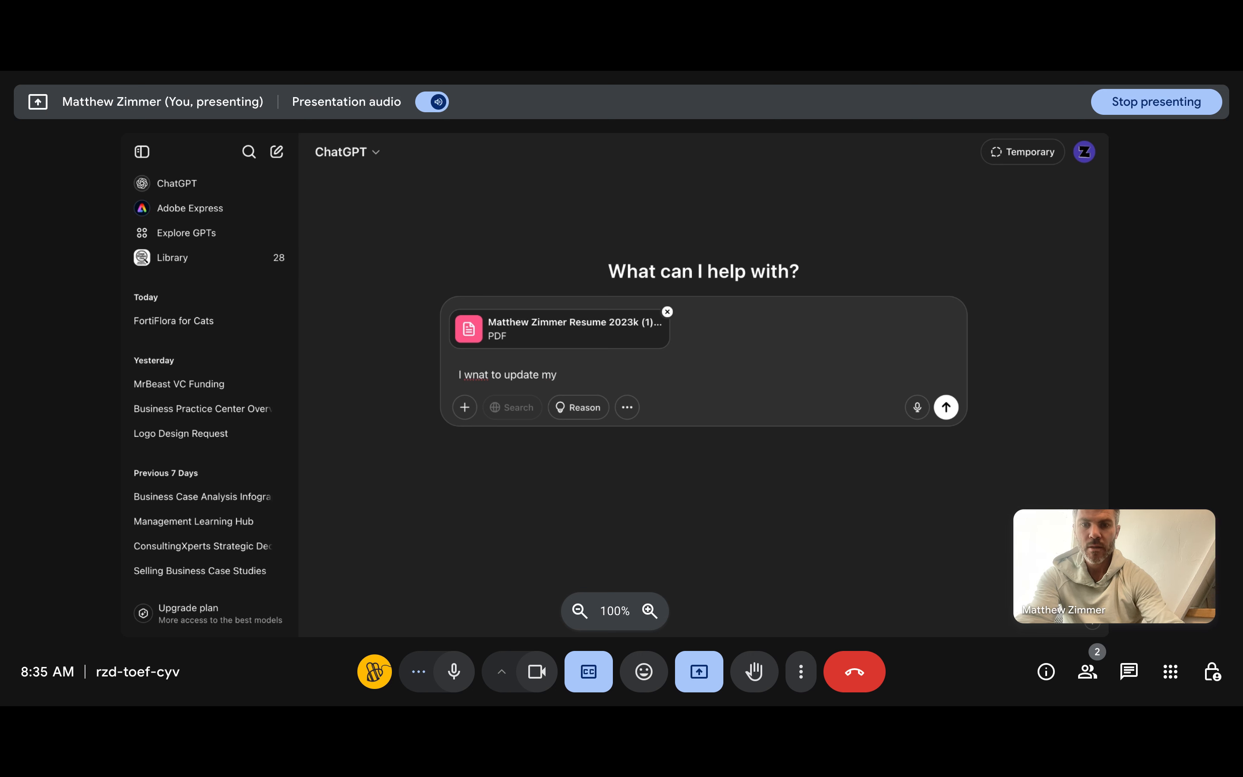
{"action": "type", "text": "resume"}
{"action": "left_click", "coordinate": [486, 375]}
{"action": "key", "text": "BackSpace"}
{"action": "key", "text": "BackSpace"}
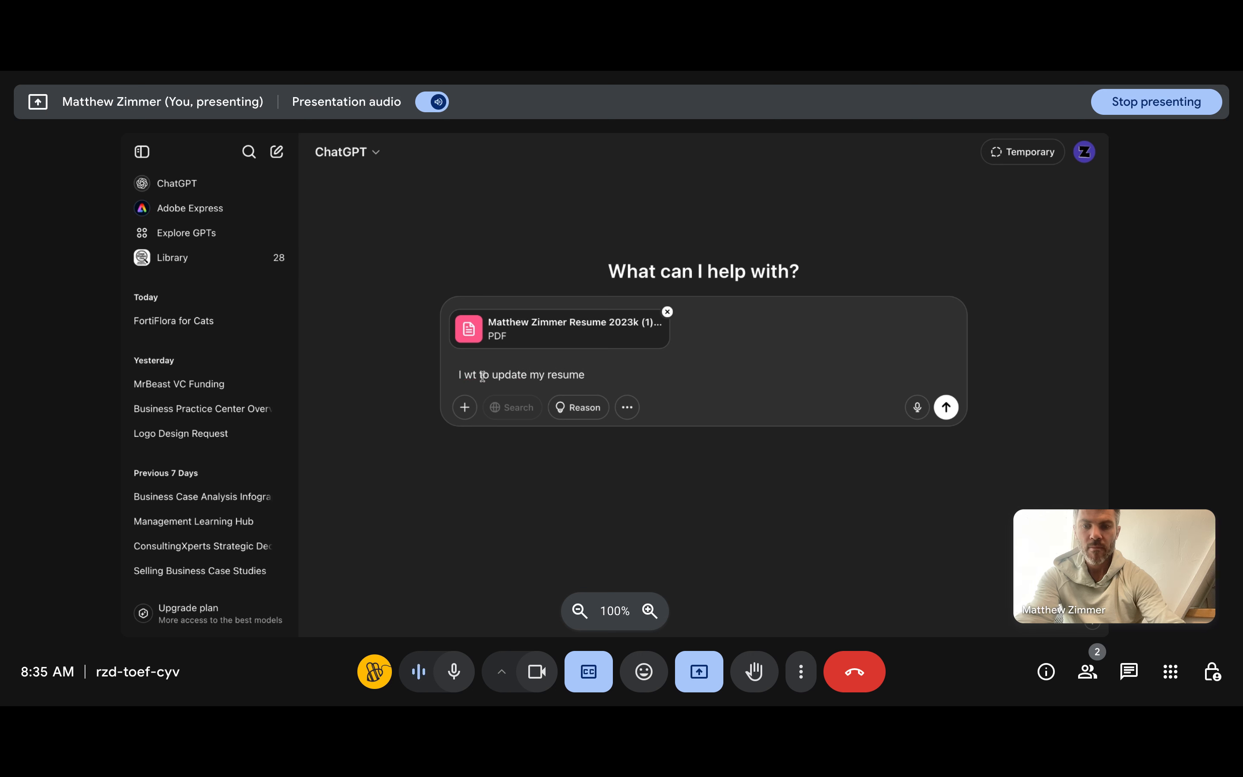
{"action": "type", "text": "an"}
{"action": "left_click", "coordinate": [613, 369]}
{"action": "type", "text": "to"}
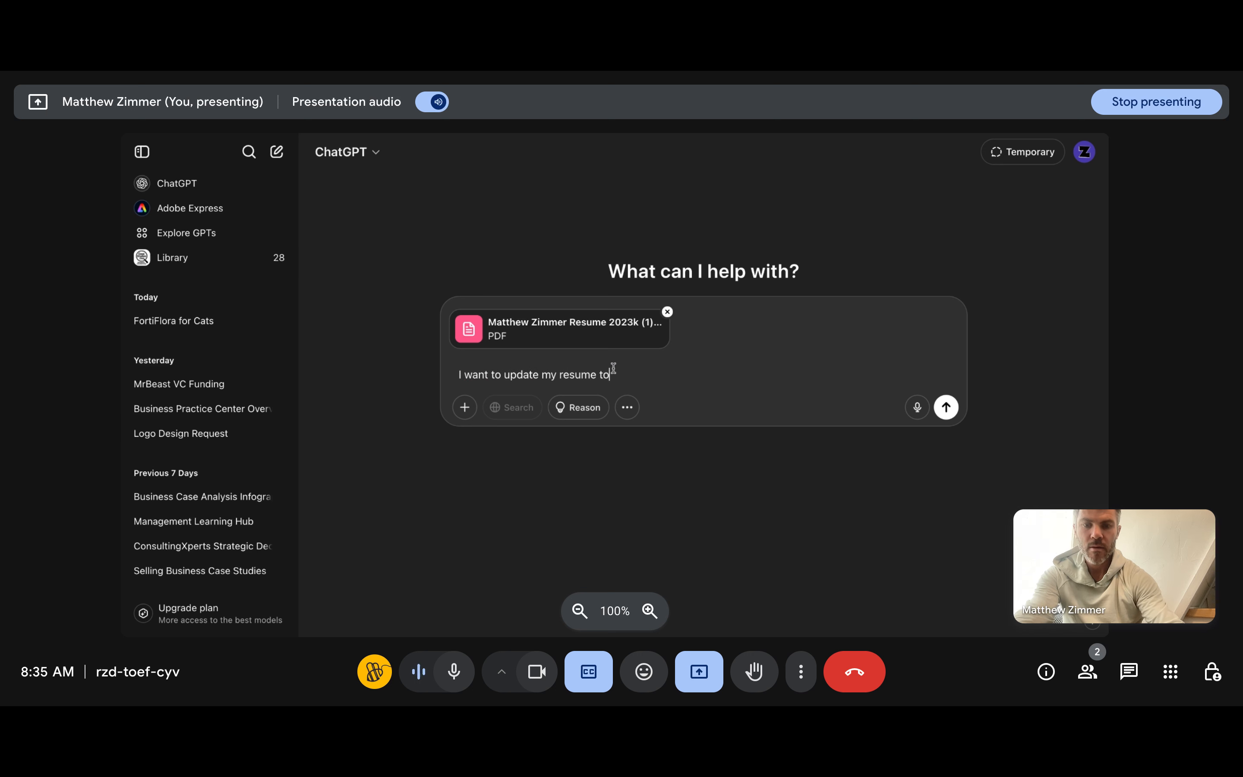
{"action": "type", "text": " be better "}
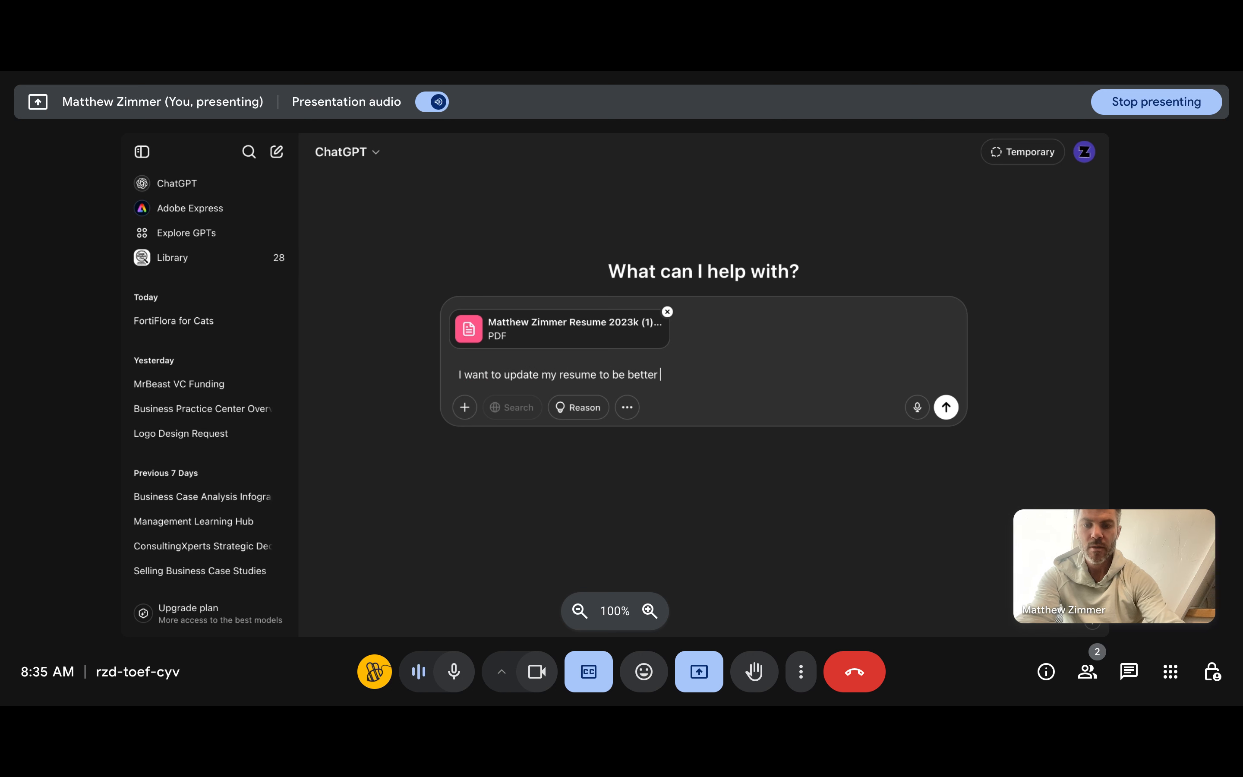
{"action": "type", "text": "aligned"}
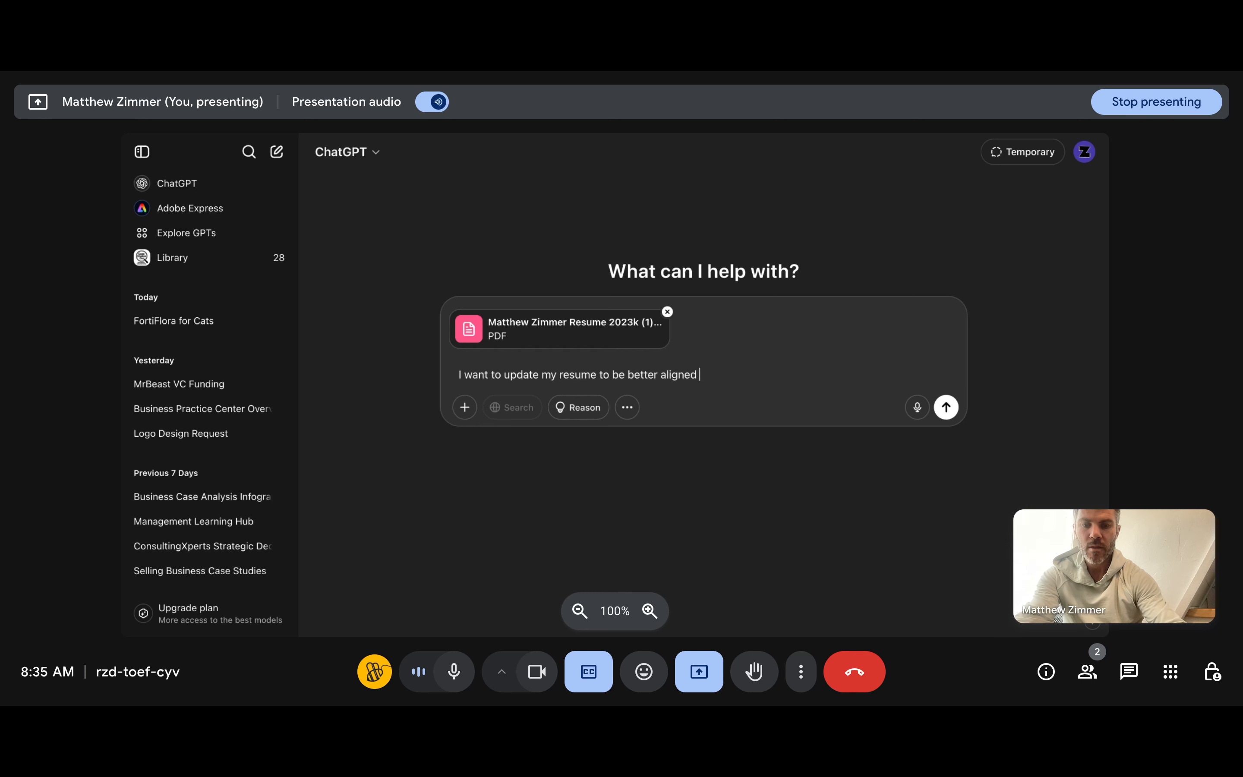
{"action": "type", "text": " for this job. "}
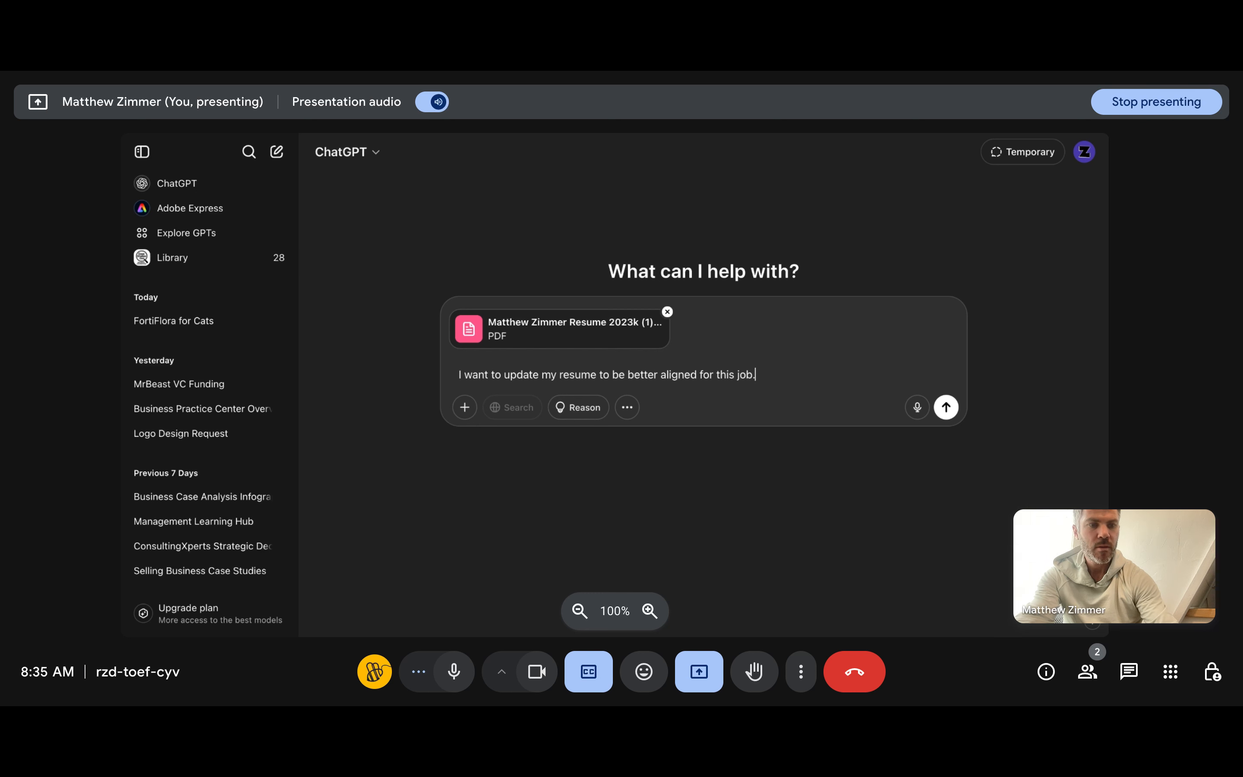
Step: Add the sentence "Don't include any dates for my jobs or education." to the prompt
{"action": "type", "text": "Do"}
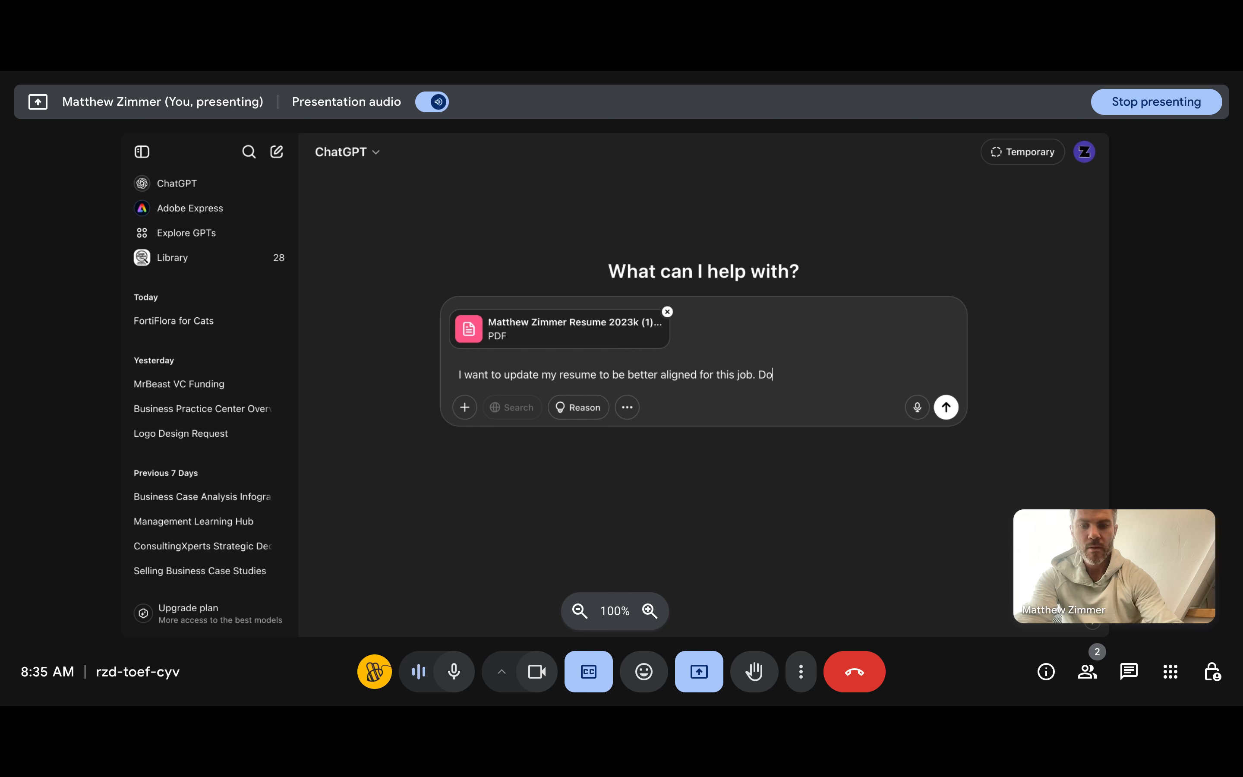
{"action": "type", "text": "n't incl"}
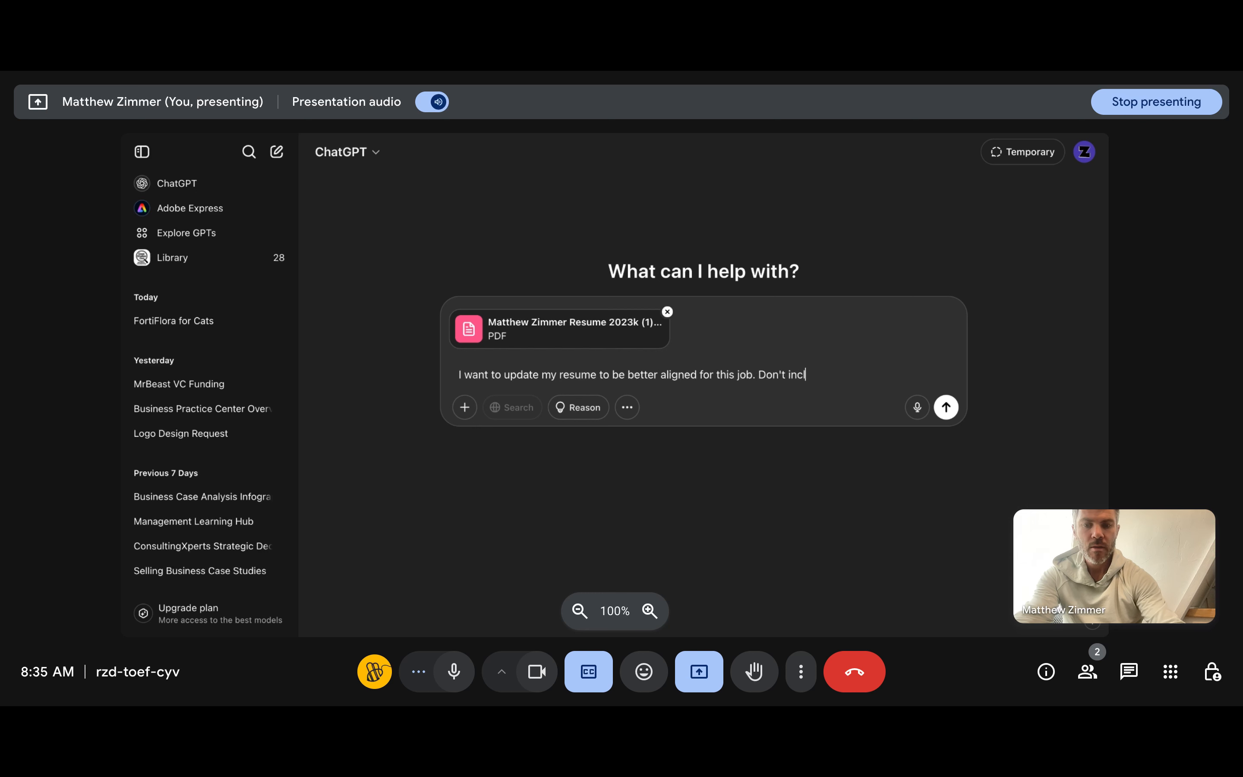
{"action": "type", "text": "ude any date"}
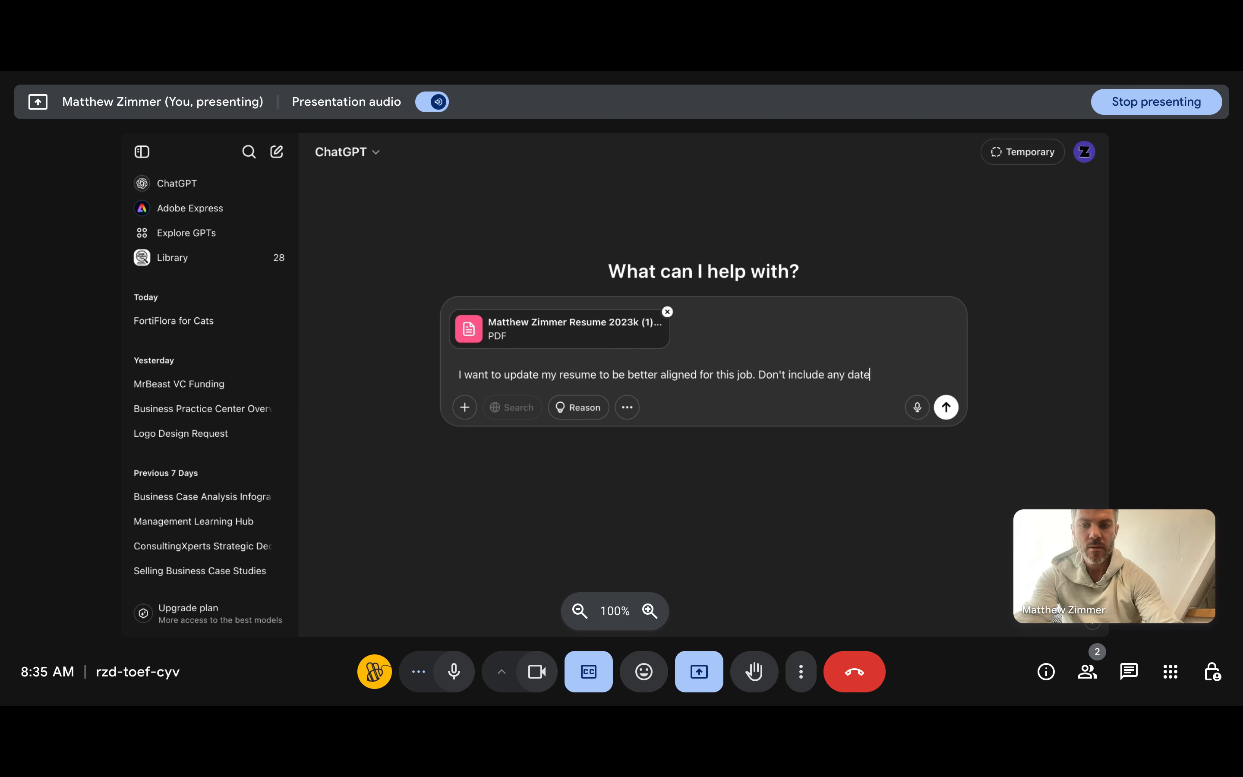
{"action": "key", "text": "BackSpace"}
{"action": "type", "text": "e"}
{"action": "key", "text": "BackSpace"}
{"action": "type", "text": "es for my jo"}
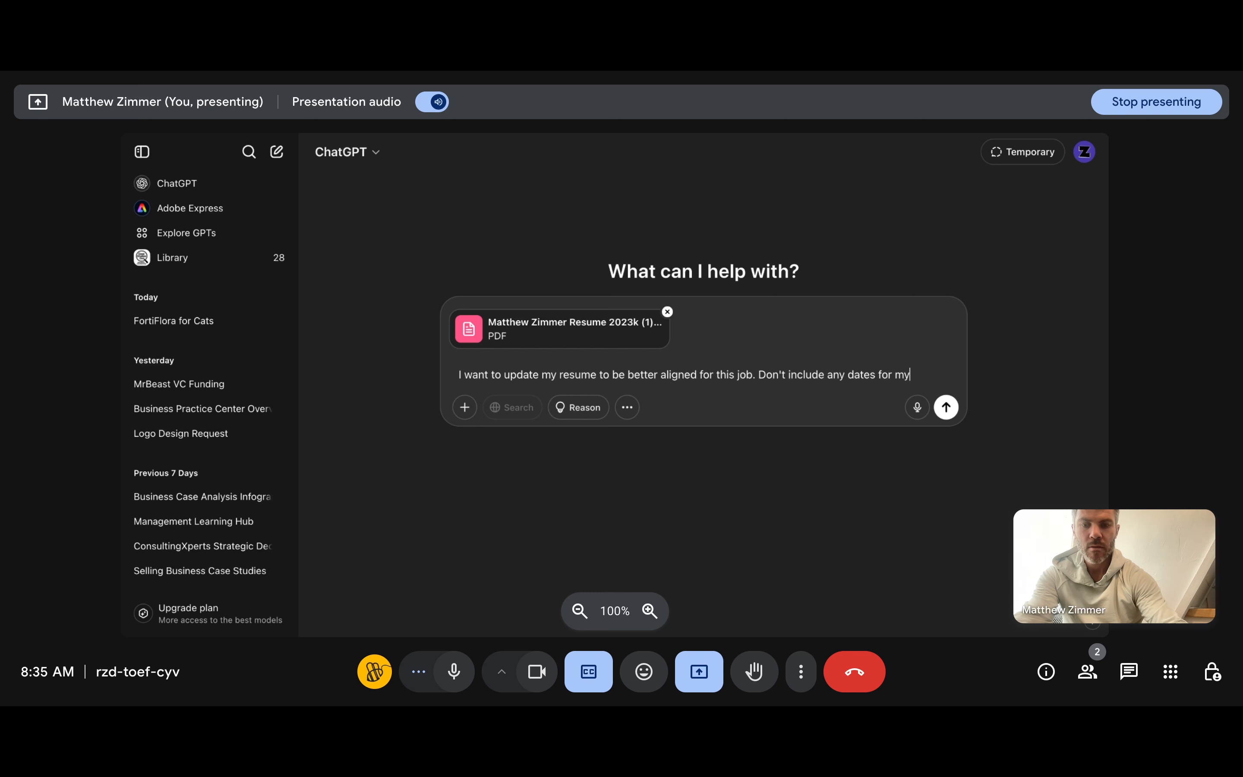
{"action": "type", "text": "bs "}
{"action": "type", "text": "or educ"}
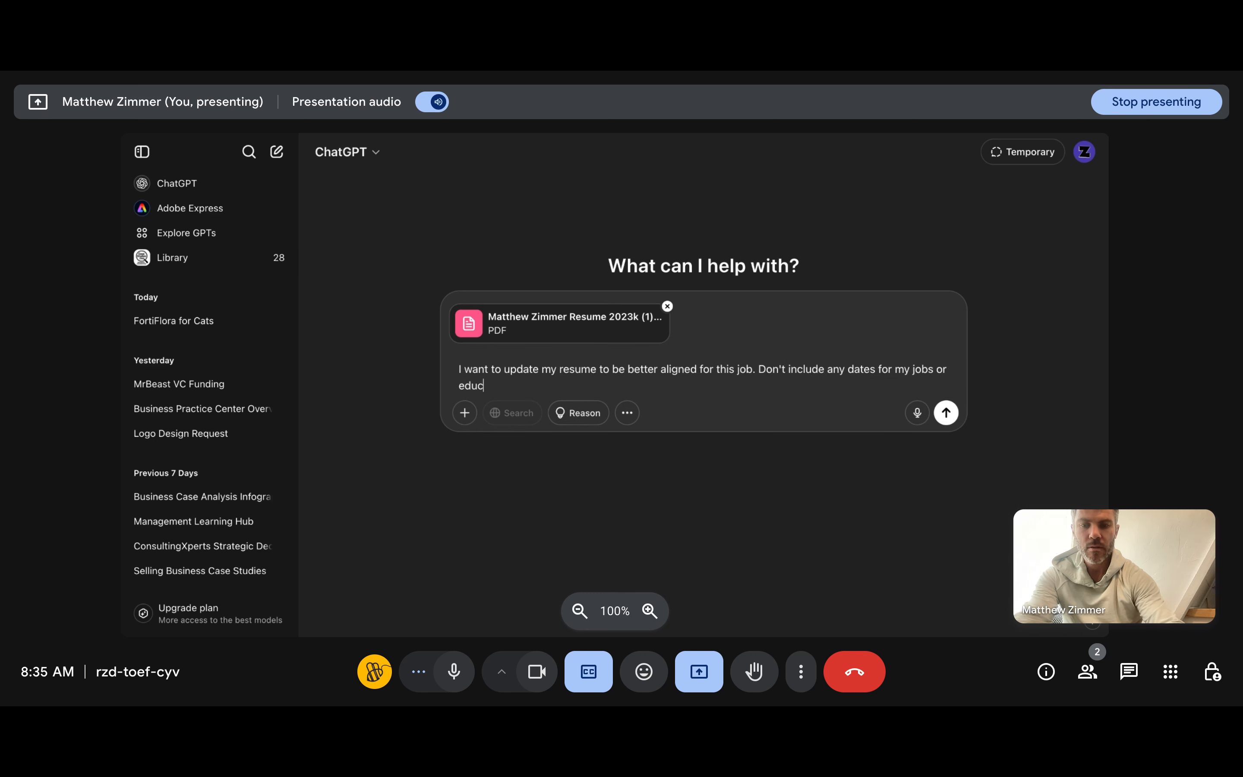
{"action": "type", "text": "ation. I "}
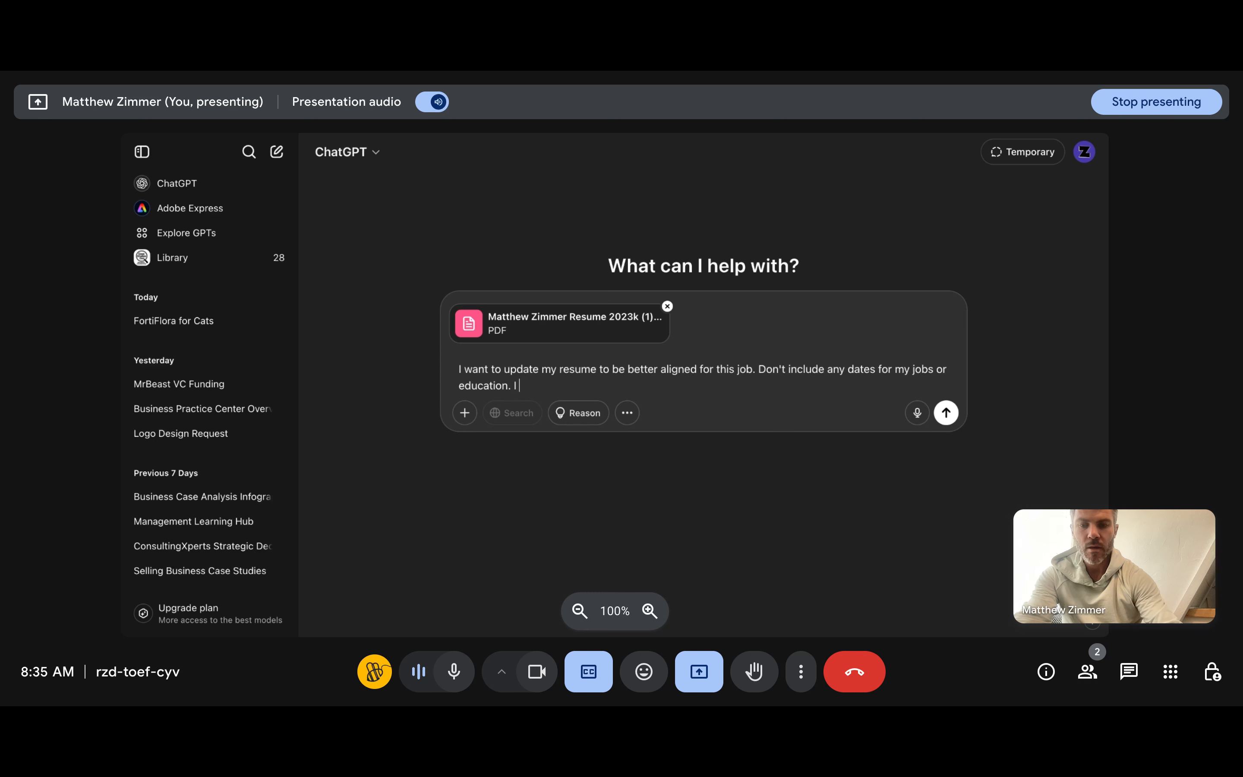
Step: Continue the prompt with "I want to have the format be so jobs are listed fist with no descriptions and"
{"action": "type", "text": "want"}
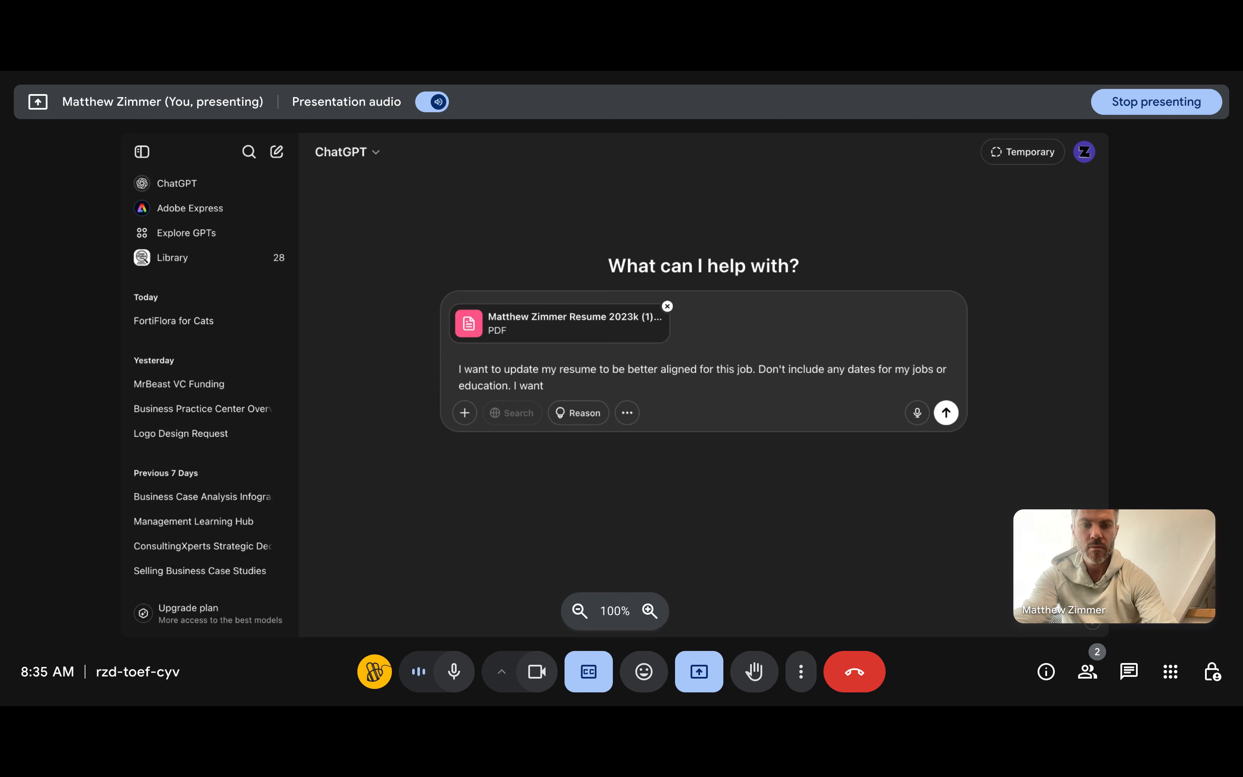
{"action": "type", "text": " o"}
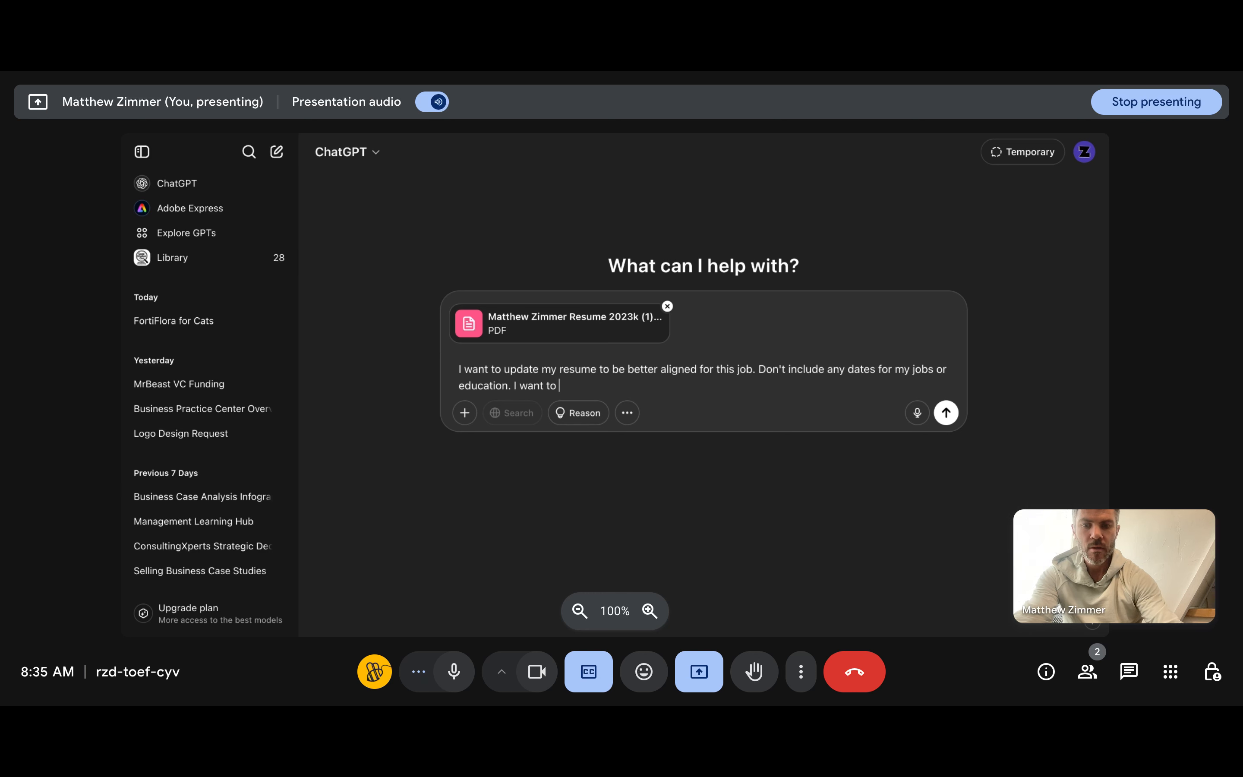
{"action": "type", "text": "o have the fore"}
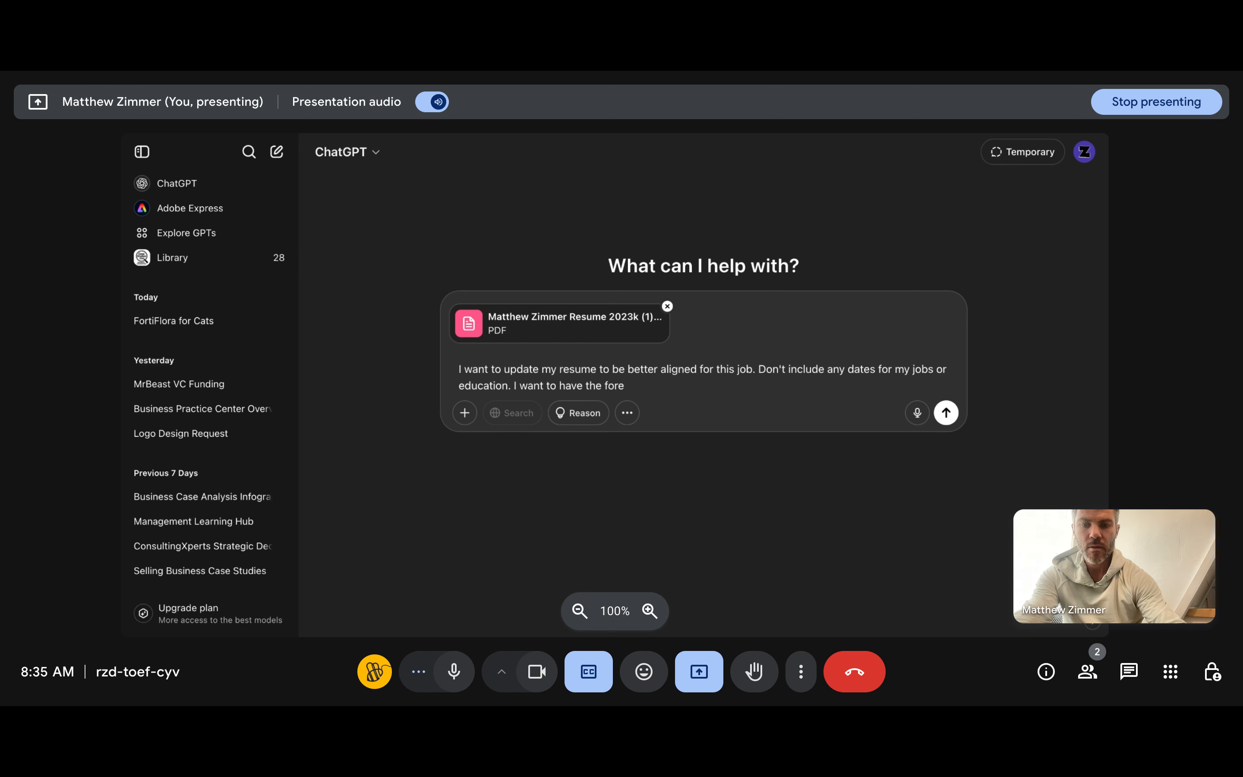
{"action": "key", "text": "BackSpace"}
{"action": "type", "text": "mat be so jobs are li"}
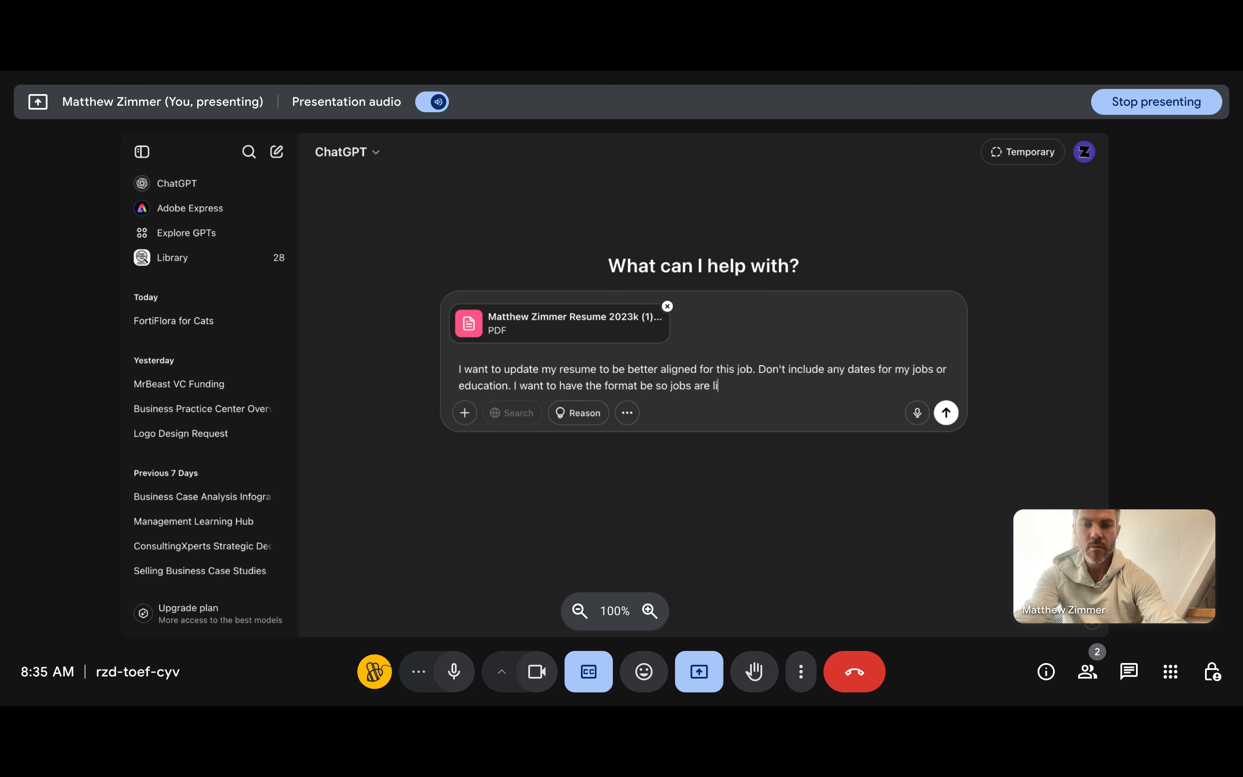
{"action": "type", "text": "sted fist with "}
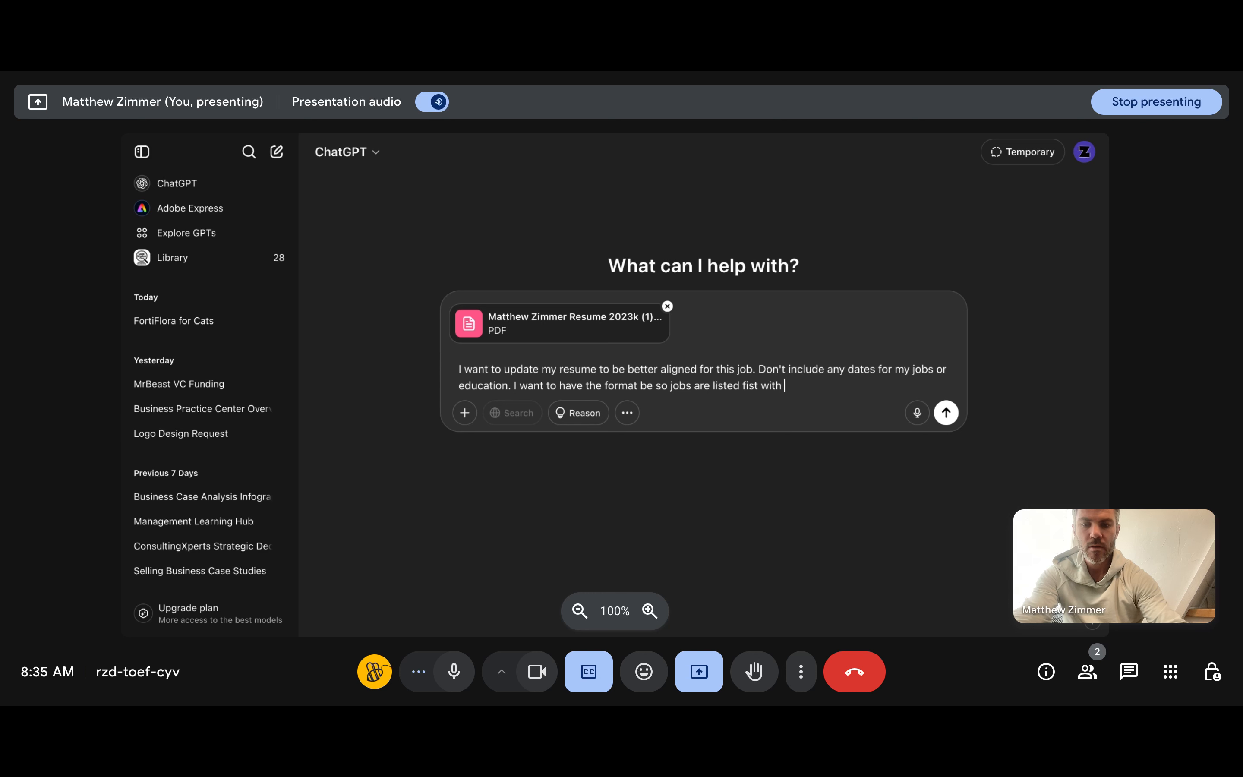
{"action": "type", "text": "no"}
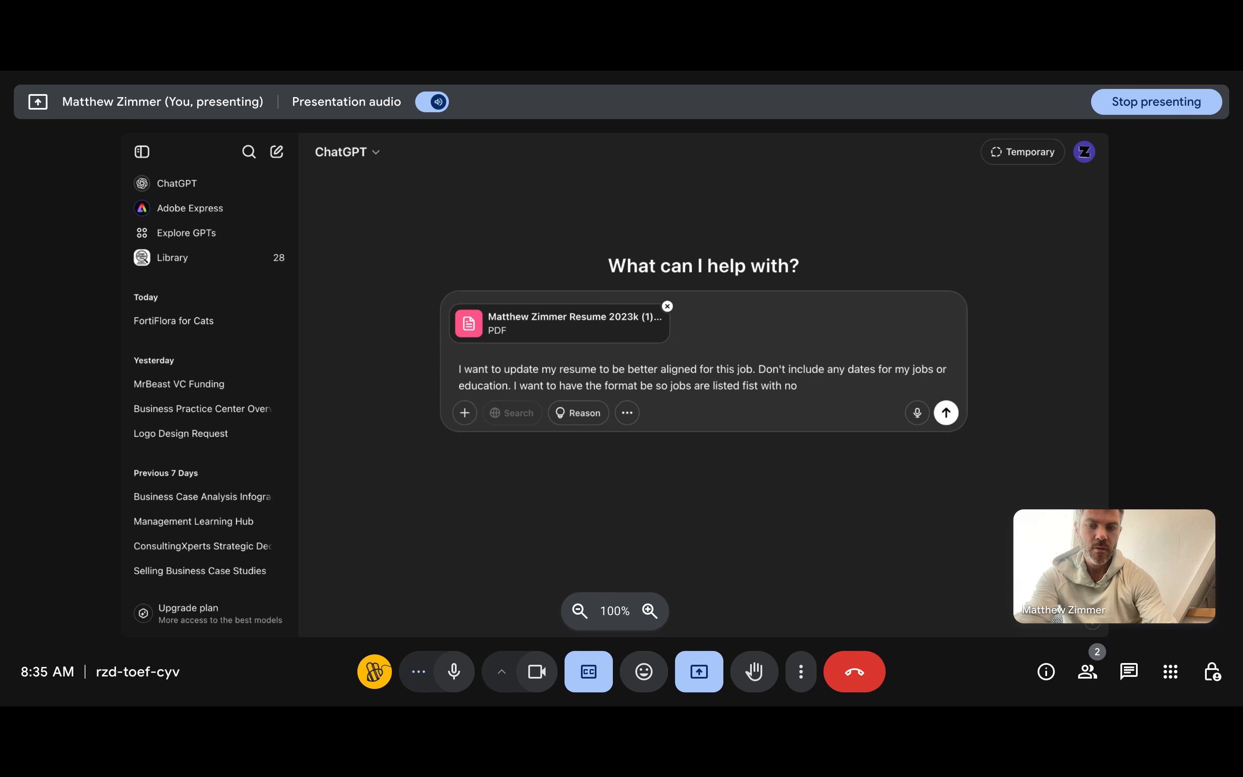
{"action": "type", "text": " descriptions and"}
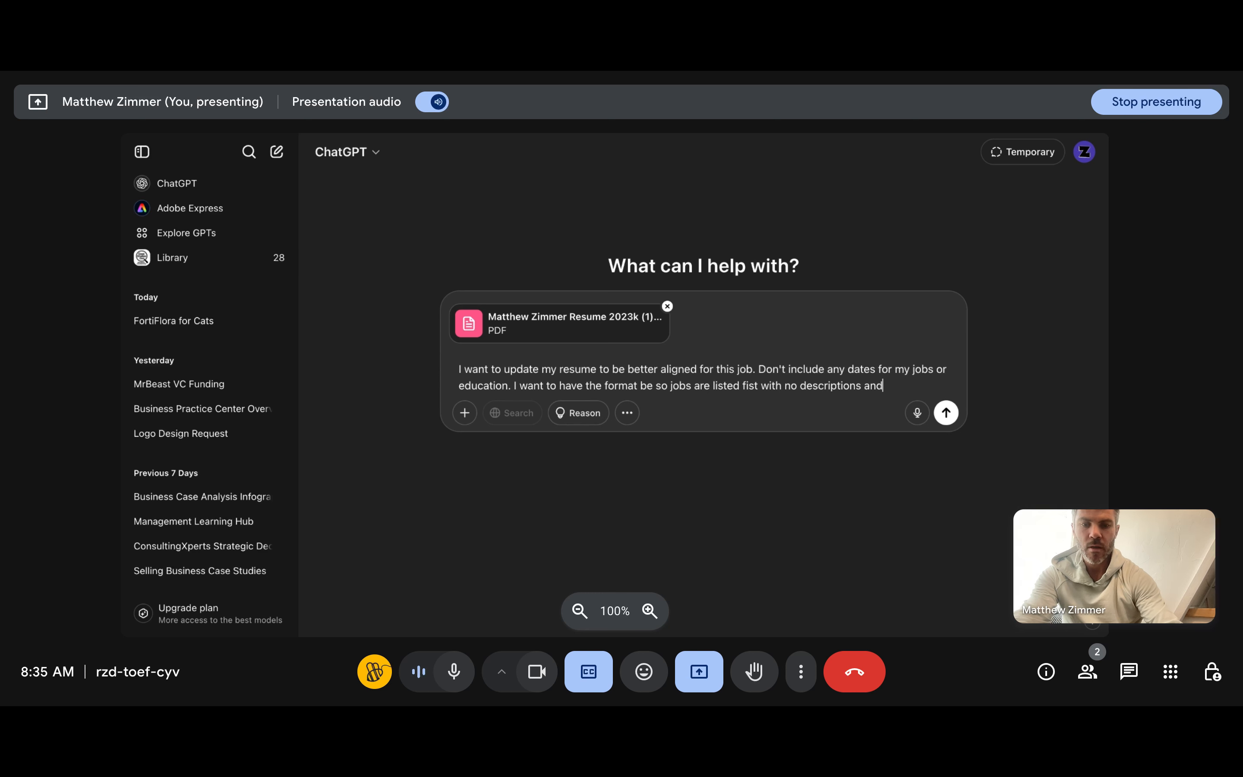
Step: Extend the format sentence with "you bundle my accomplishments under relevant subcategories"
{"action": "type", "text": " you bundle "}
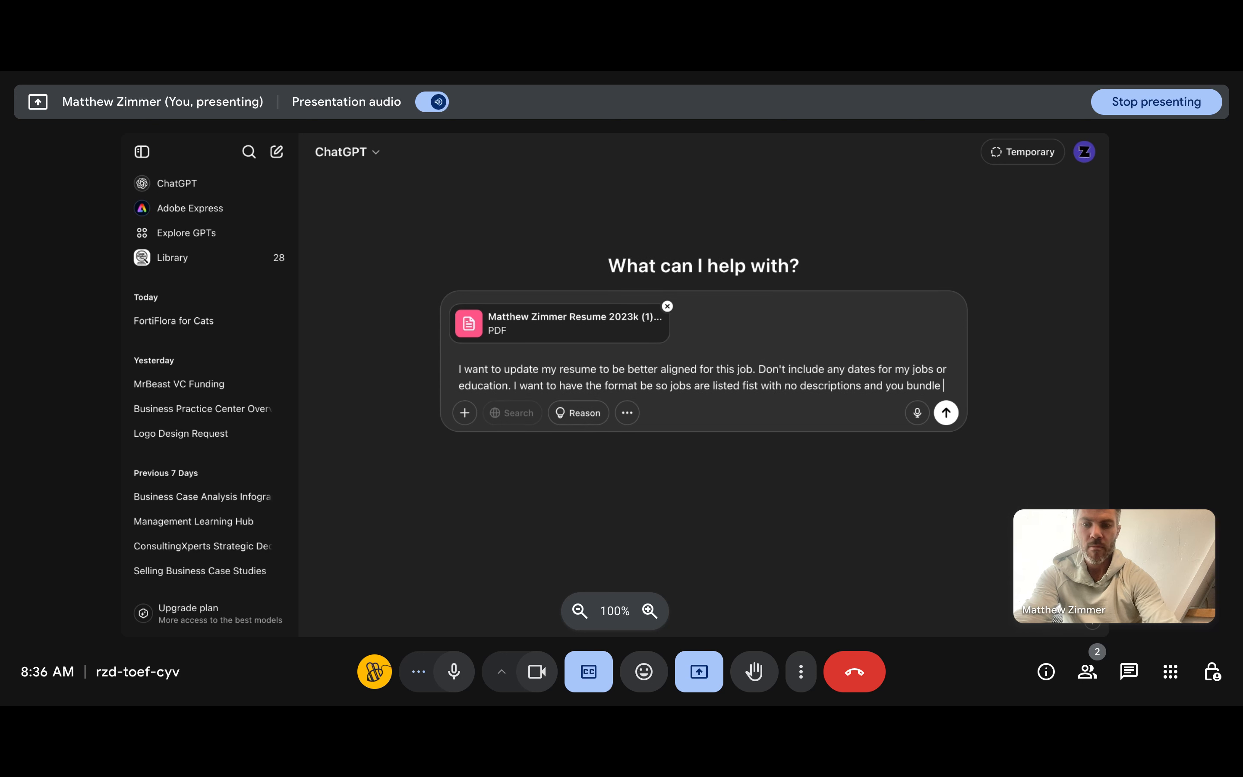
{"action": "type", "text": "my accom"}
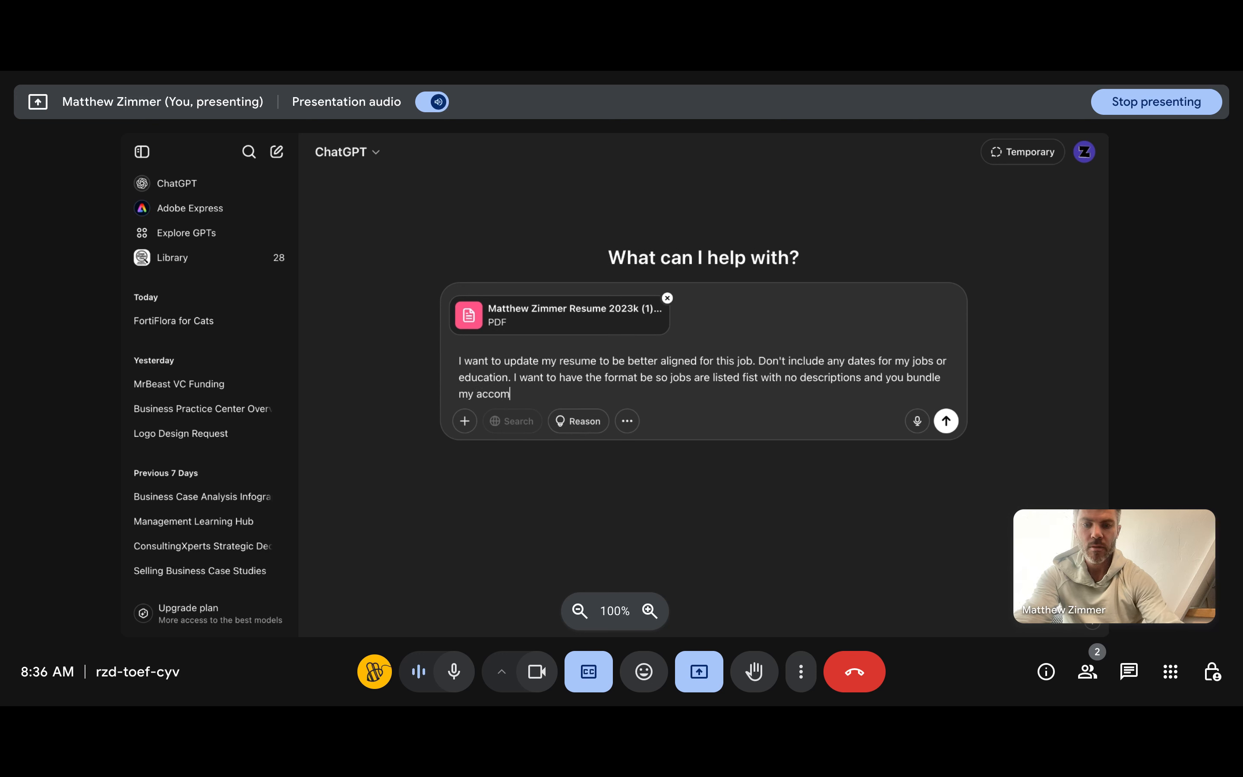
{"action": "type", "text": "plishments unde"}
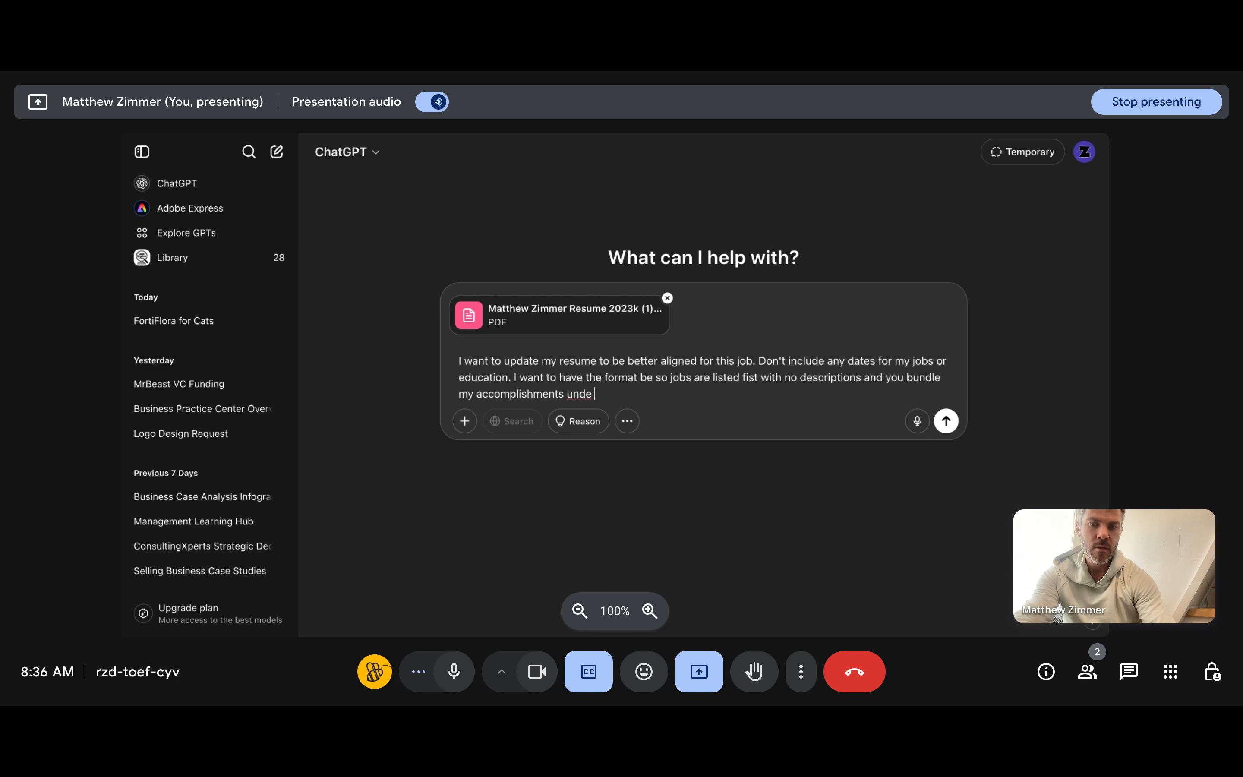
{"action": "type", "text": "r sub"}
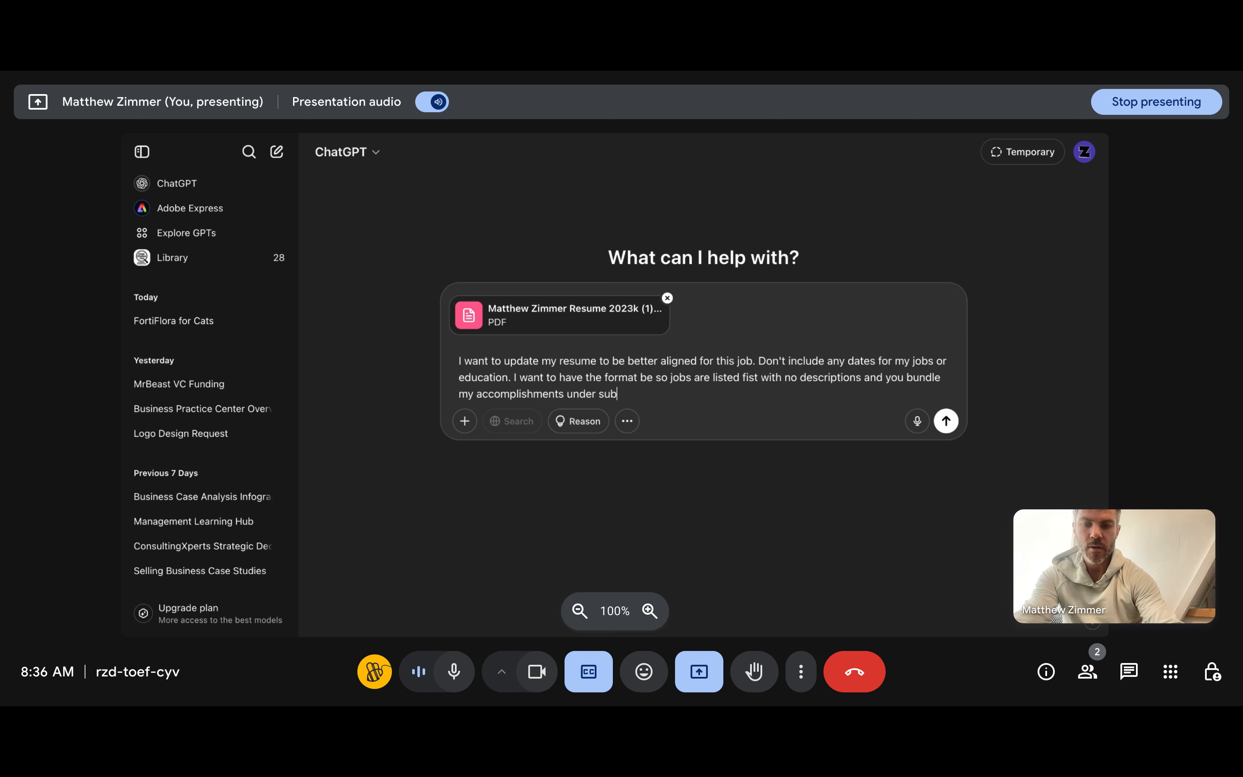
{"action": "type", "text": "categories"}
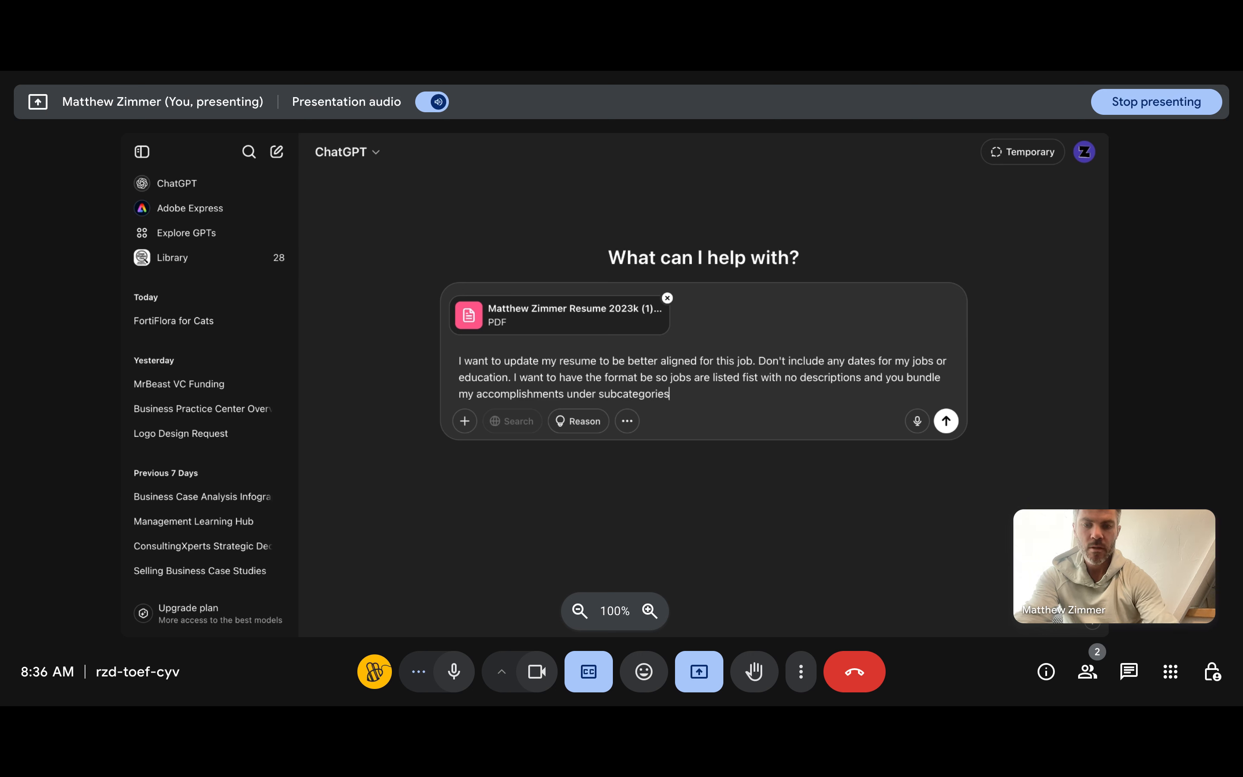
{"action": "left_click", "coordinate": [599, 394]}
{"action": "type", "text": "releva"}
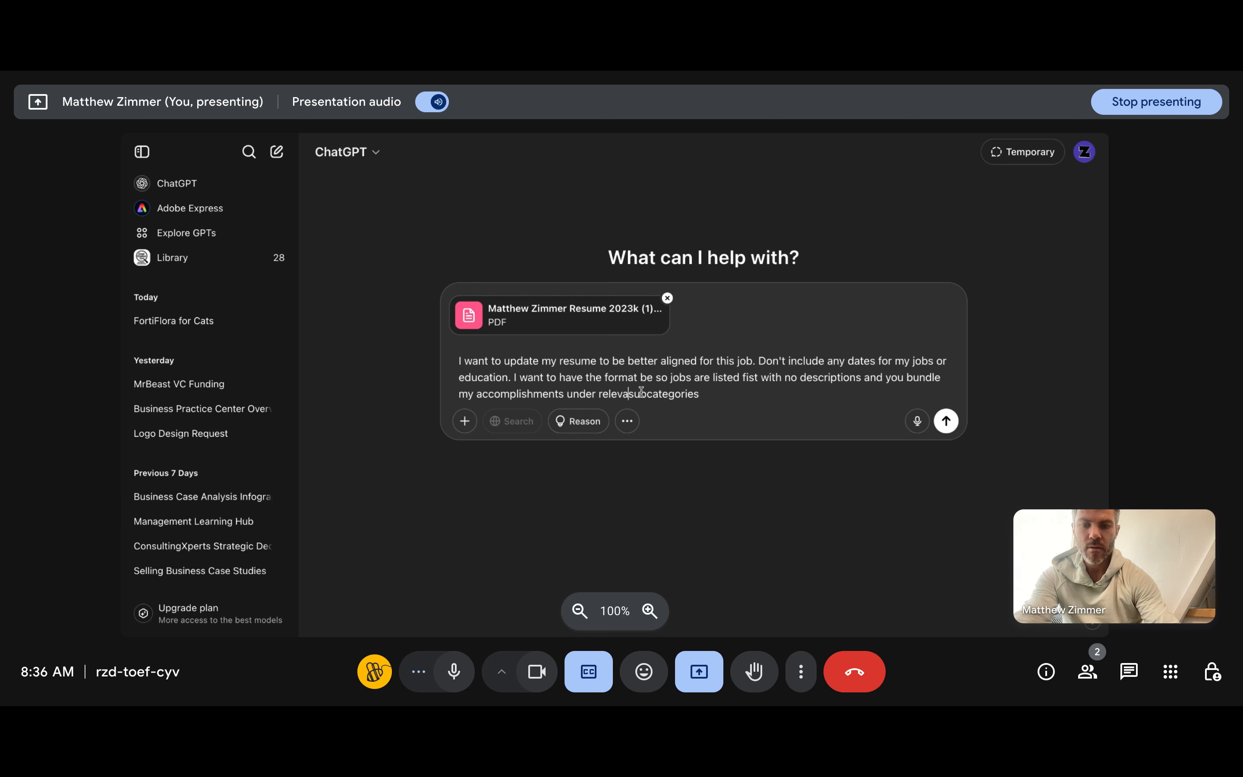
{"action": "type", "text": "nt"}
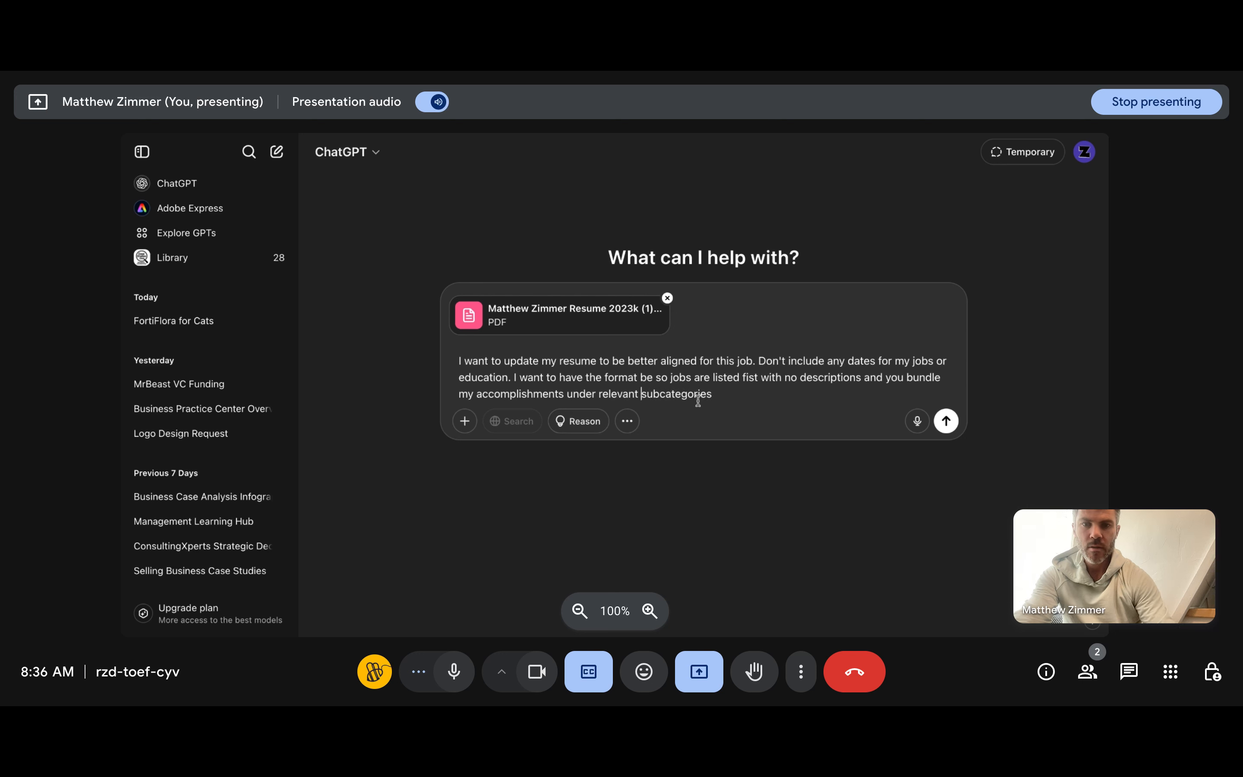
Step: Finish the format sentence with "and reference back to the job number.", spelling "reference" correctly
{"action": "left_click", "coordinate": [722, 396]}
{"action": "type", "text": "and re"}
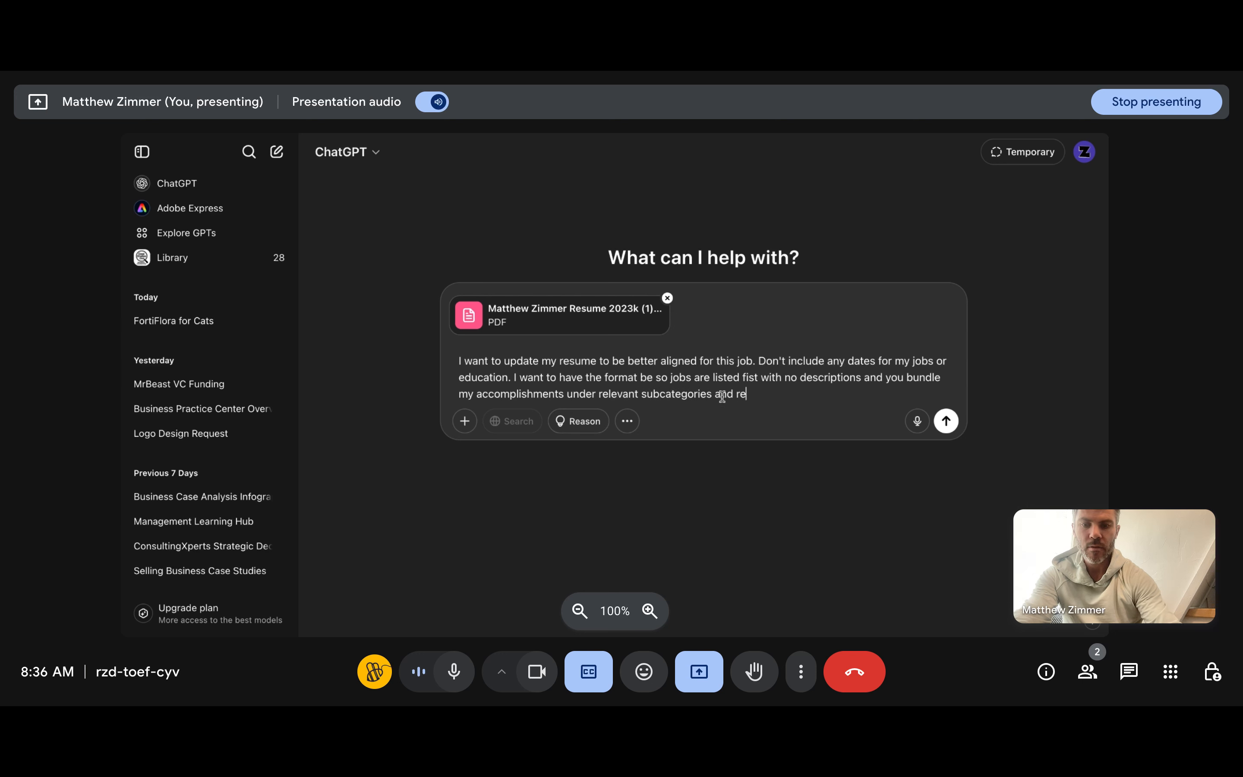
{"action": "type", "text": "frence back to the jobs"}
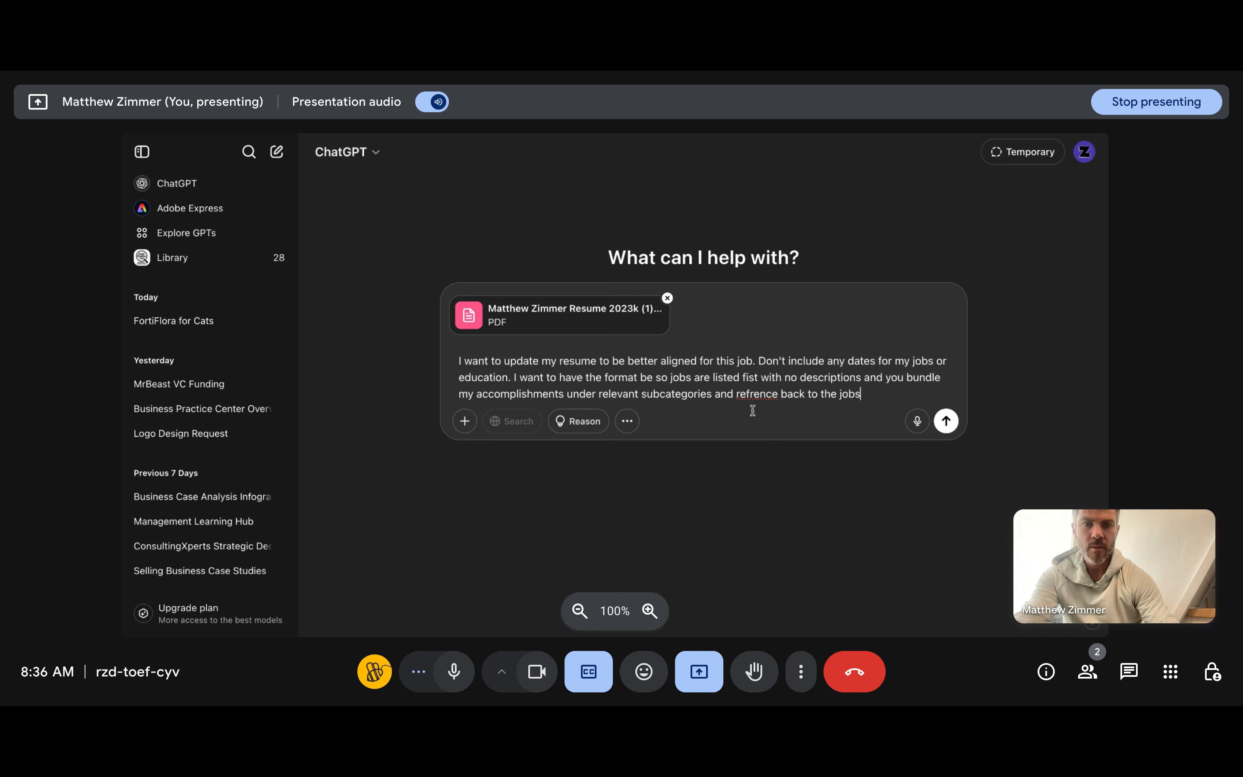
{"action": "key", "text": "BackSpace"}
{"action": "type", "text": "number."}
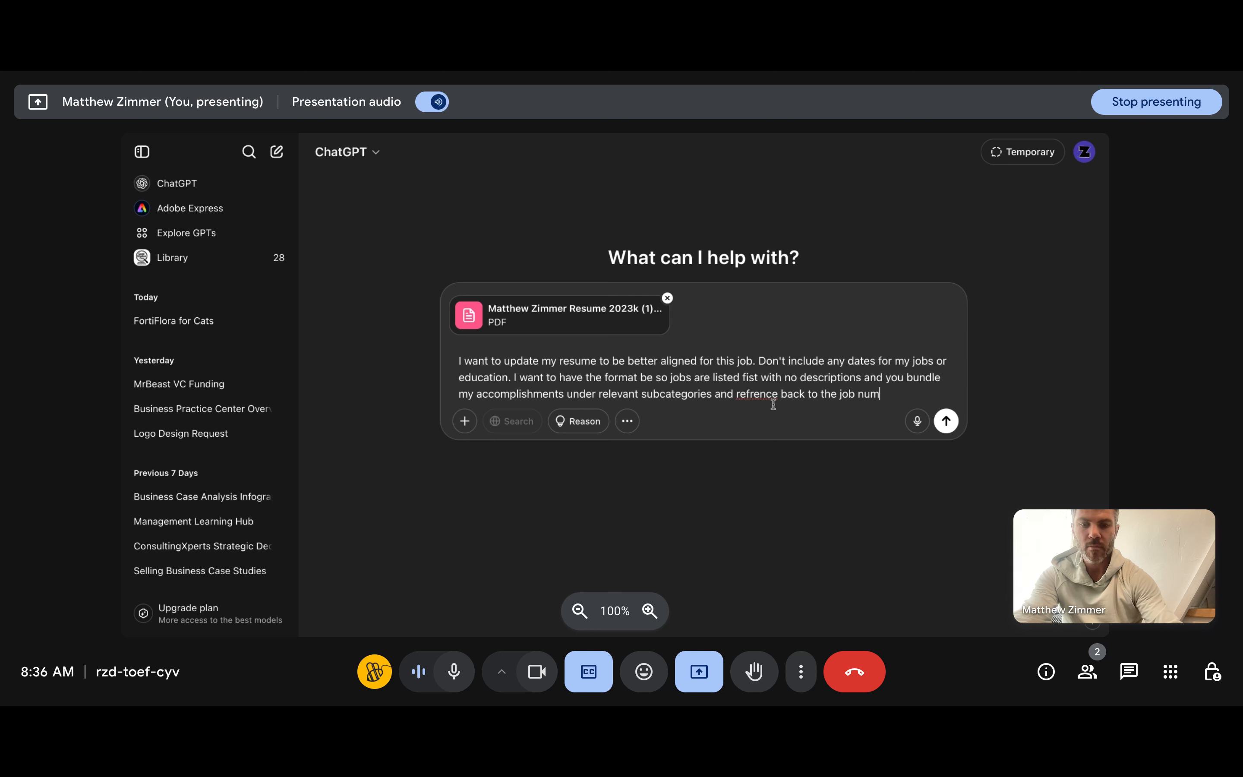
{"action": "double_click", "coordinate": [743, 396]}
{"action": "type", "text": "reference"}
{"action": "left_click", "coordinate": [926, 396]}
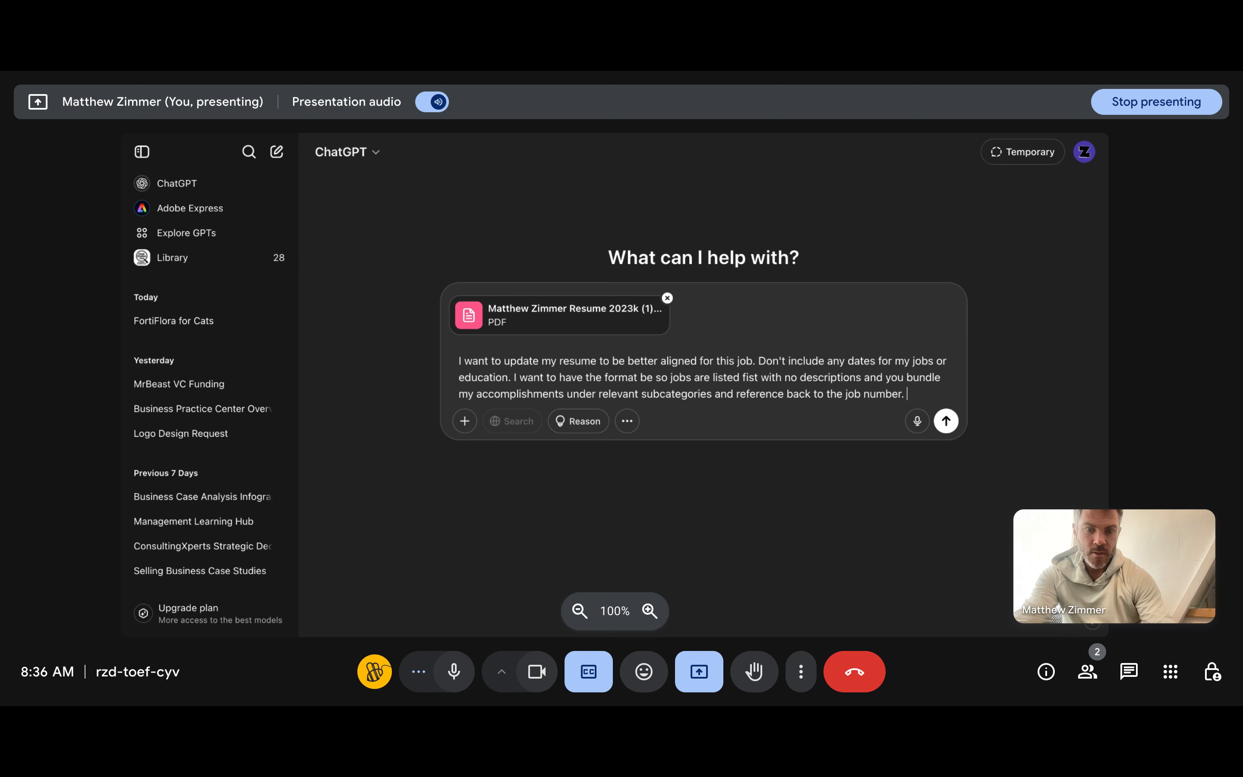
Step: Add the sentence "Include education, but just as far as degree and place." to the prompt
{"action": "type", "text": "Include ed"}
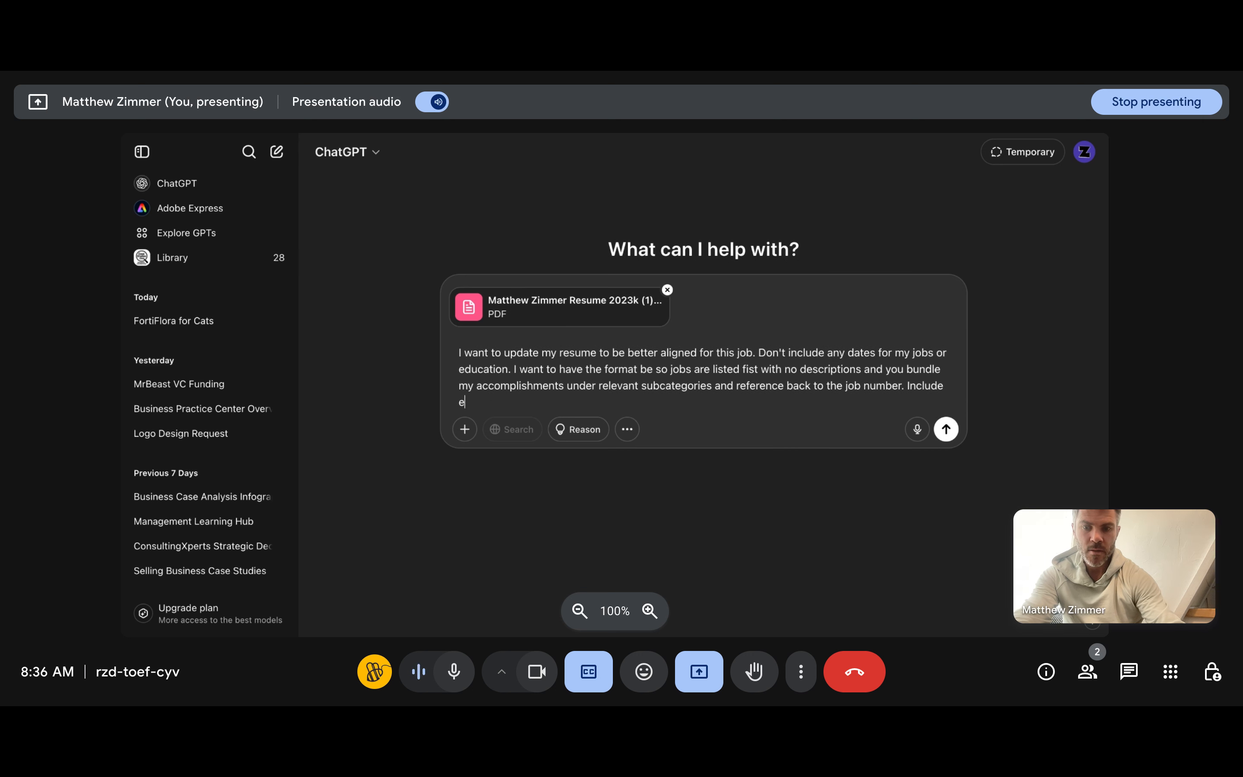
{"action": "type", "text": "ucation"}
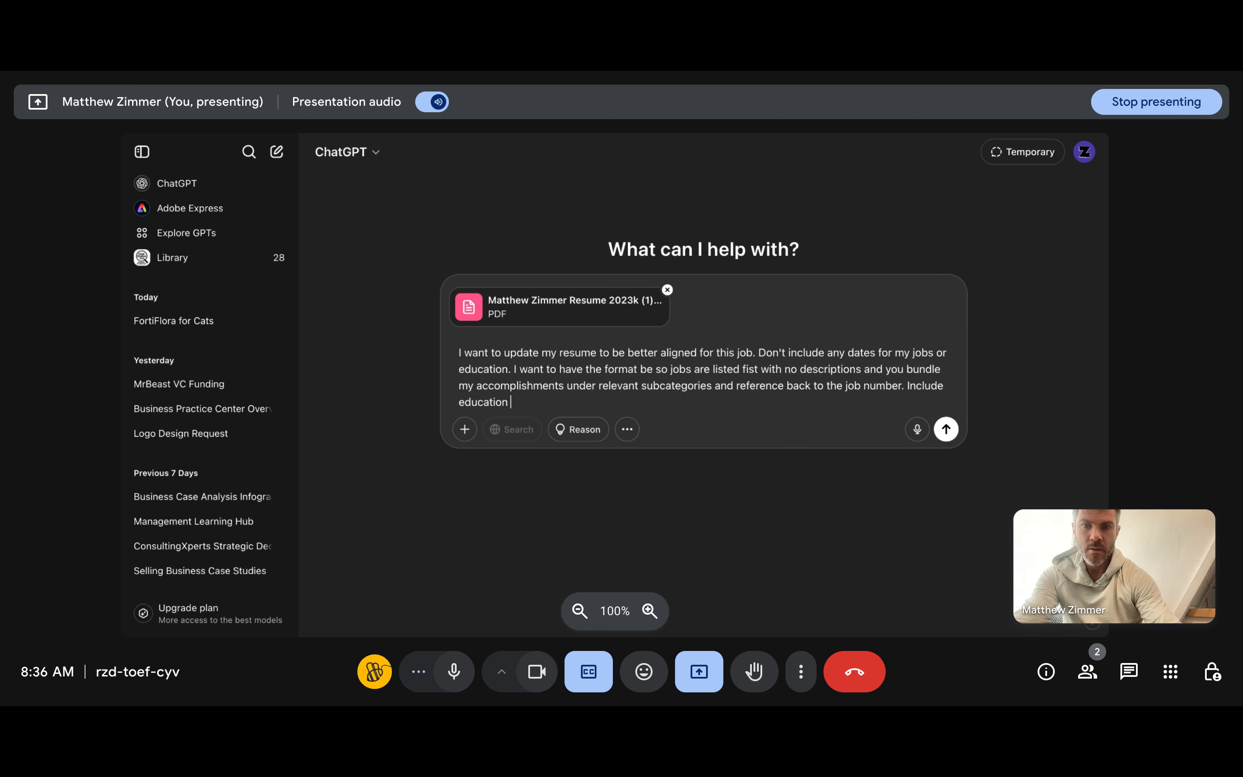
{"action": "type", "text": ", but just as"}
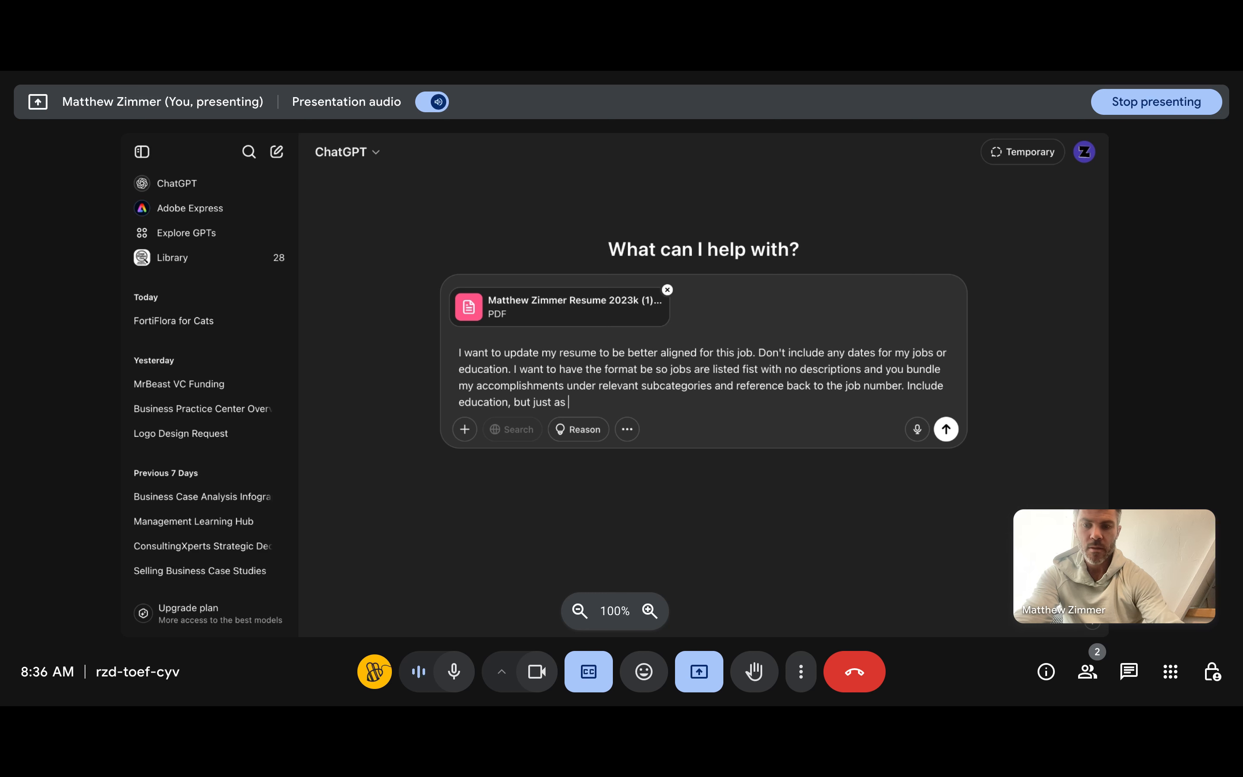
{"action": "type", "text": " far"}
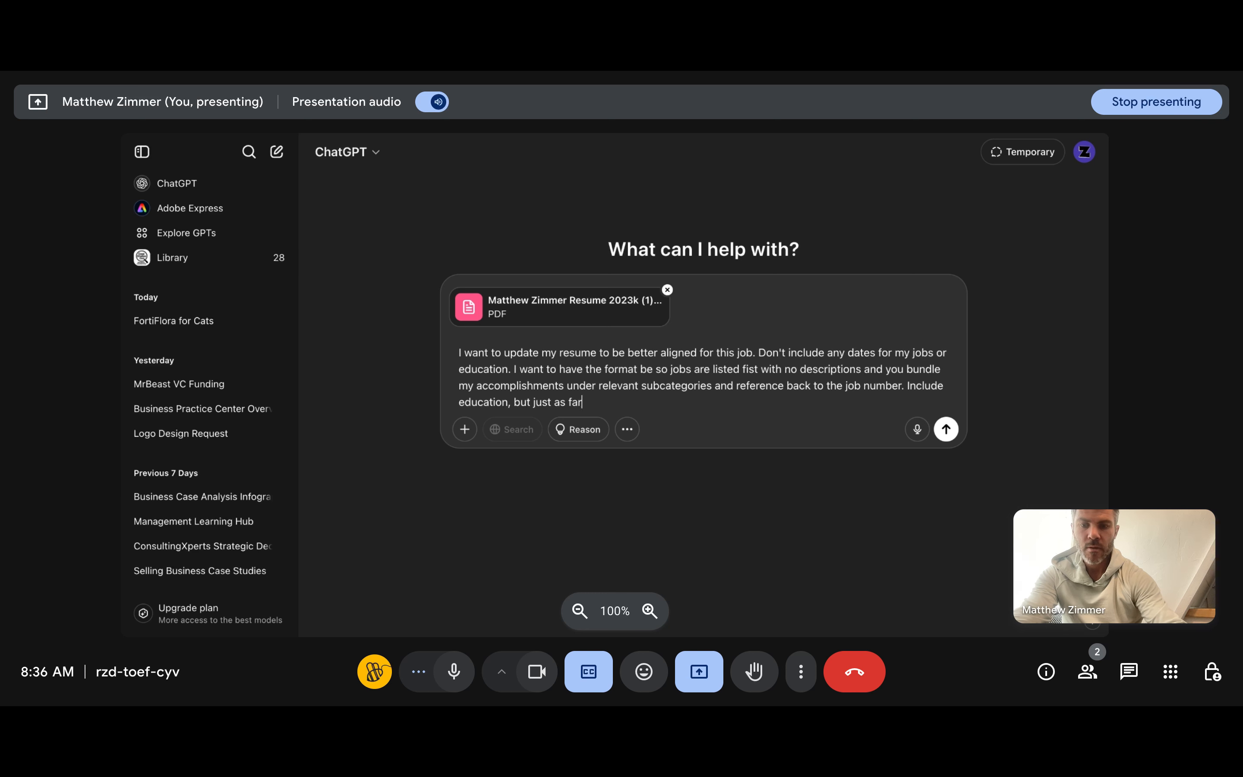
{"action": "type", "text": " as degre"}
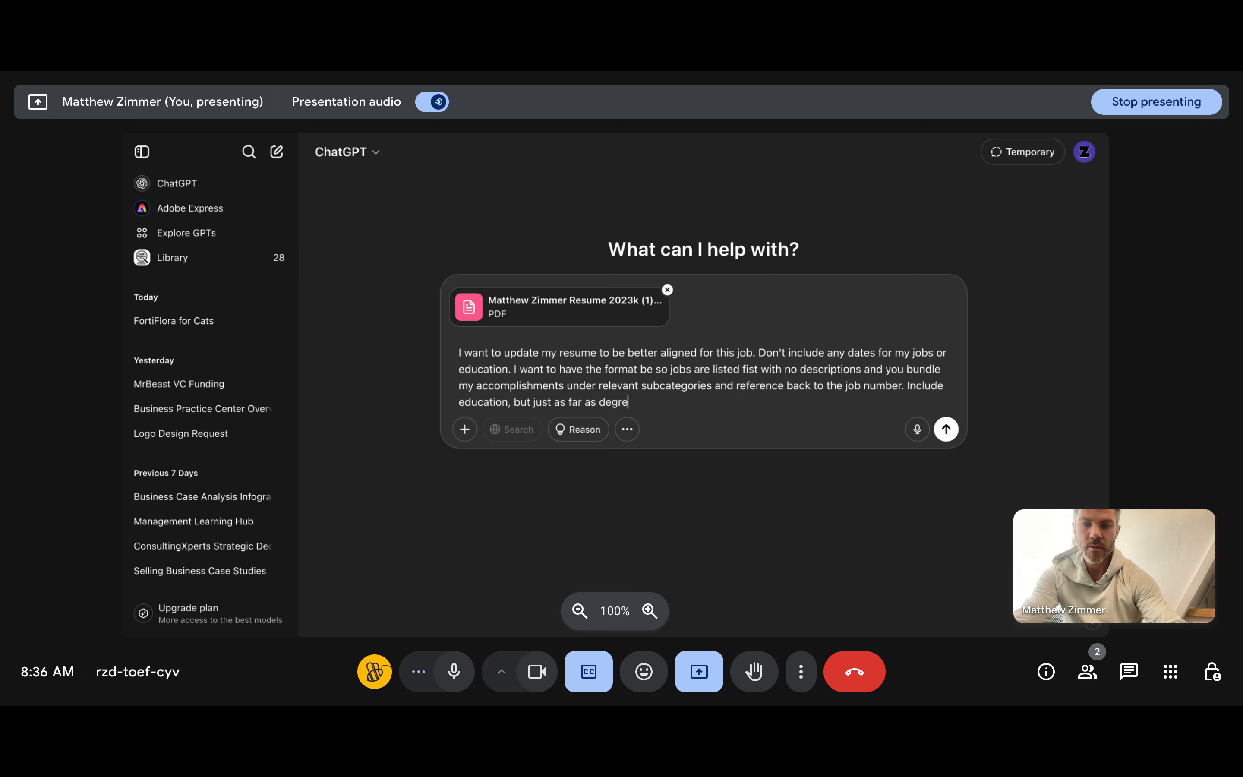
{"action": "type", "text": "e and place."}
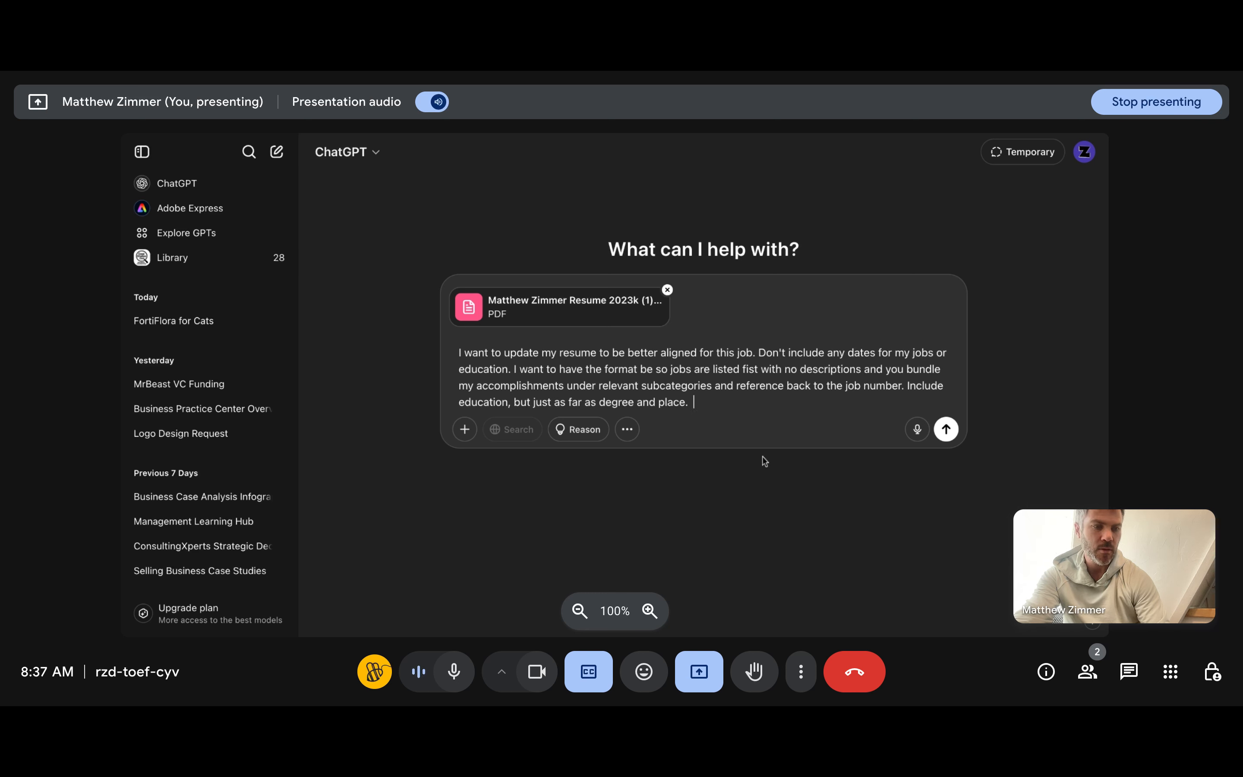
{"action": "type", "text": "Fee"}
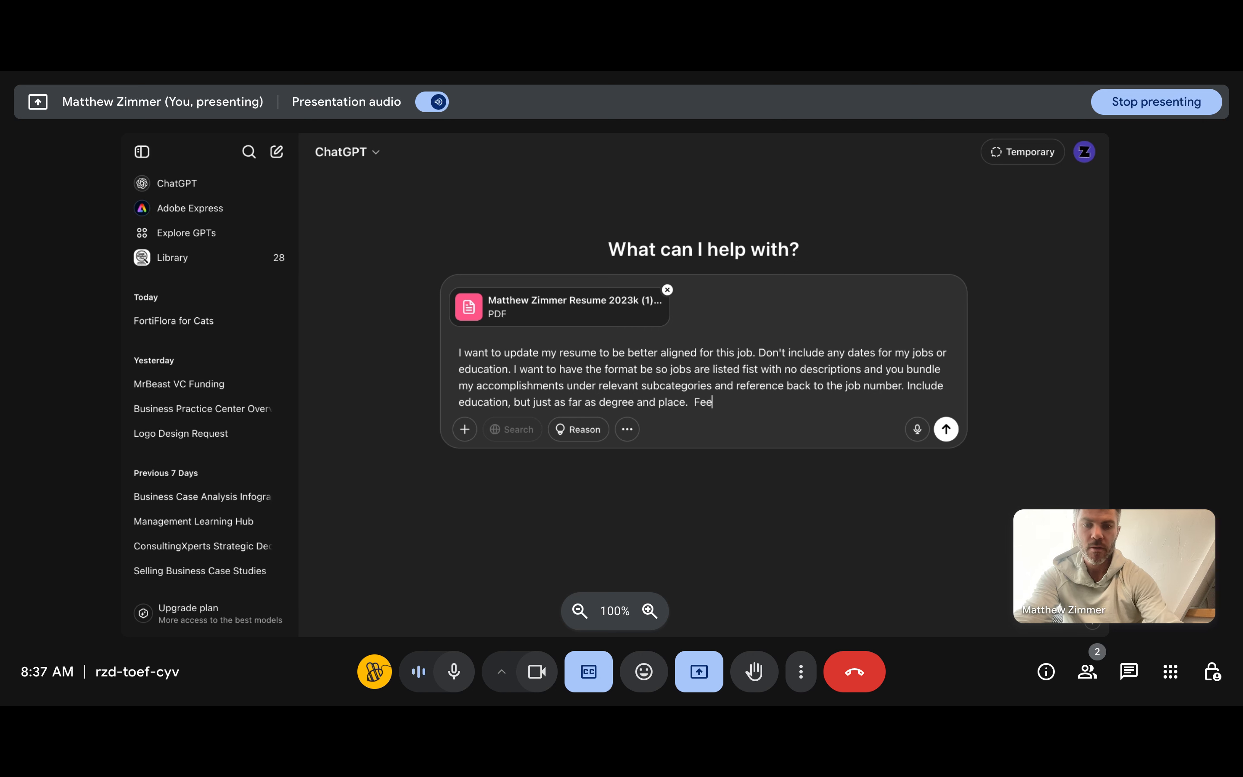
{"action": "key", "text": "BackSpace"}
{"action": "key", "text": "BackSpace"}
{"action": "key", "text": "BackSpace"}
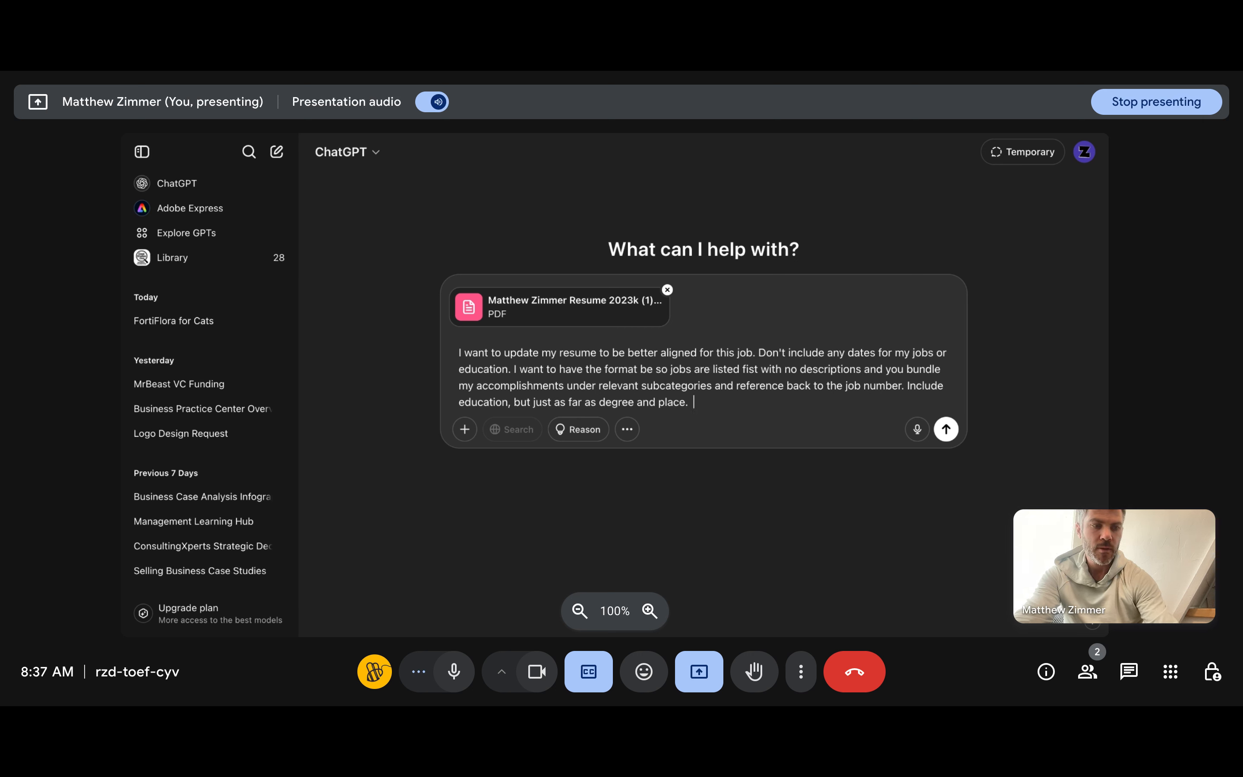
{"action": "type", "text": "Th"}
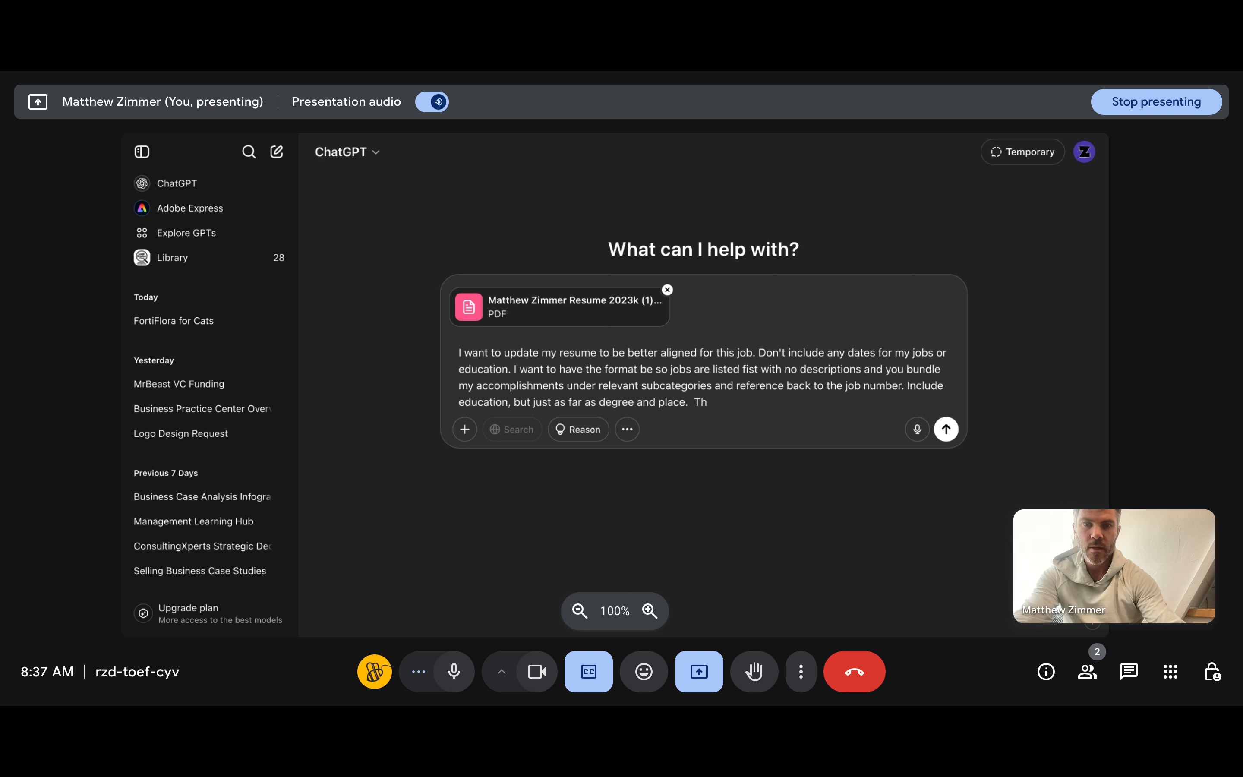
{"action": "key", "text": "BackSpace"}
{"action": "key", "text": "BackSpace"}
Step: Add the sentence "Include industry jargon and metrics to make this feel as real as possible." to the prompt
{"action": "type", "text": "Incldue in"}
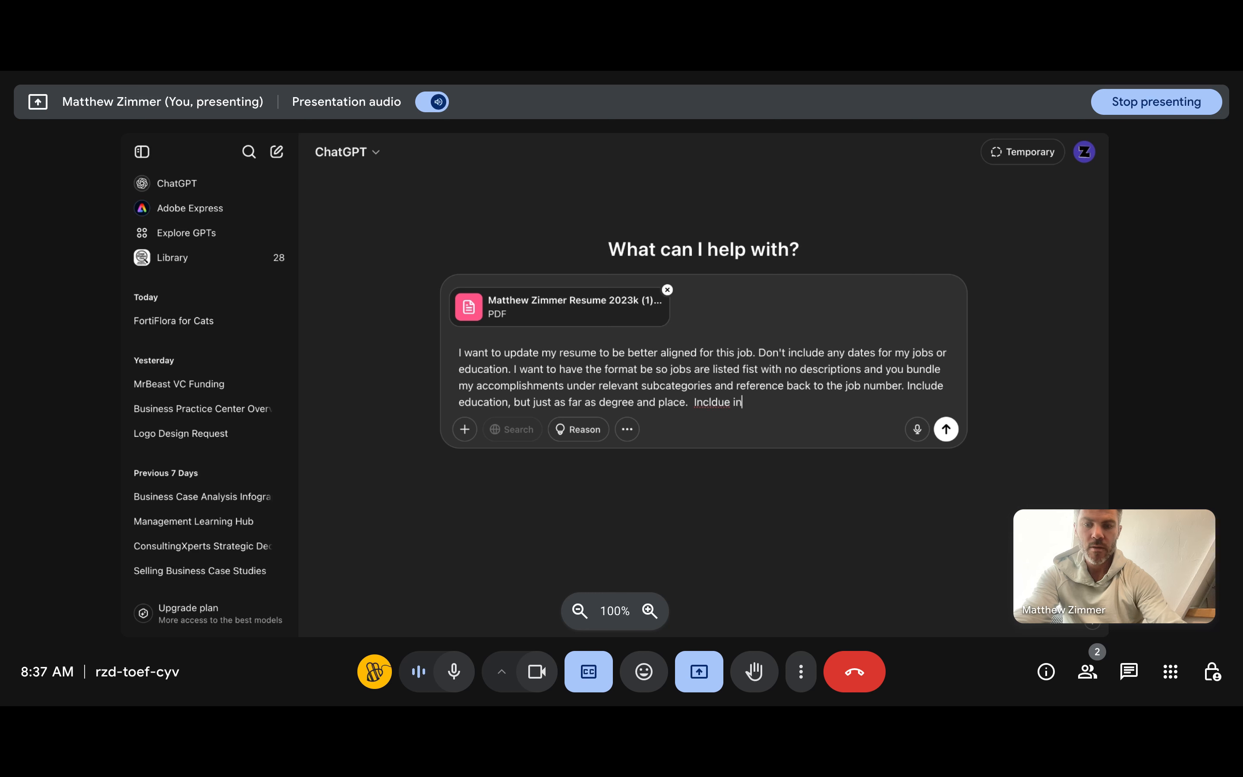
{"action": "type", "text": "du"}
{"action": "type", "text": "stry "}
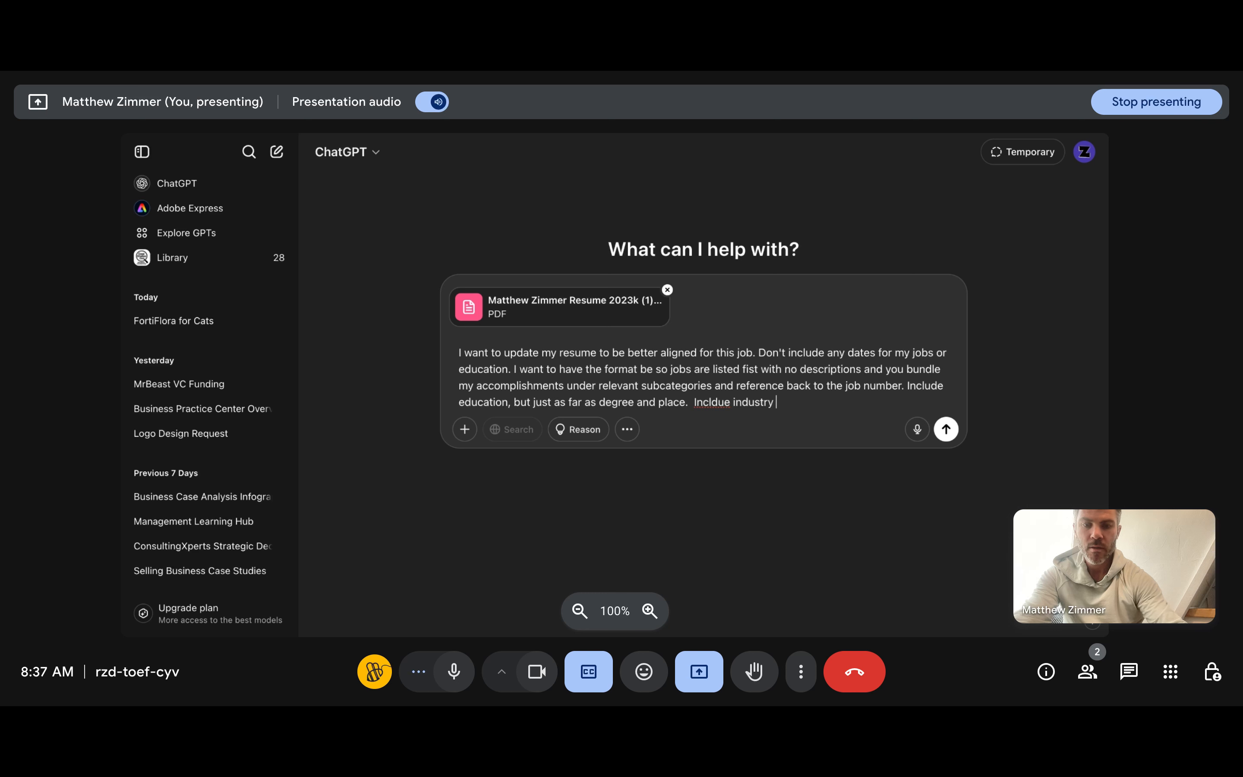
{"action": "type", "text": "jargon and metrics to"}
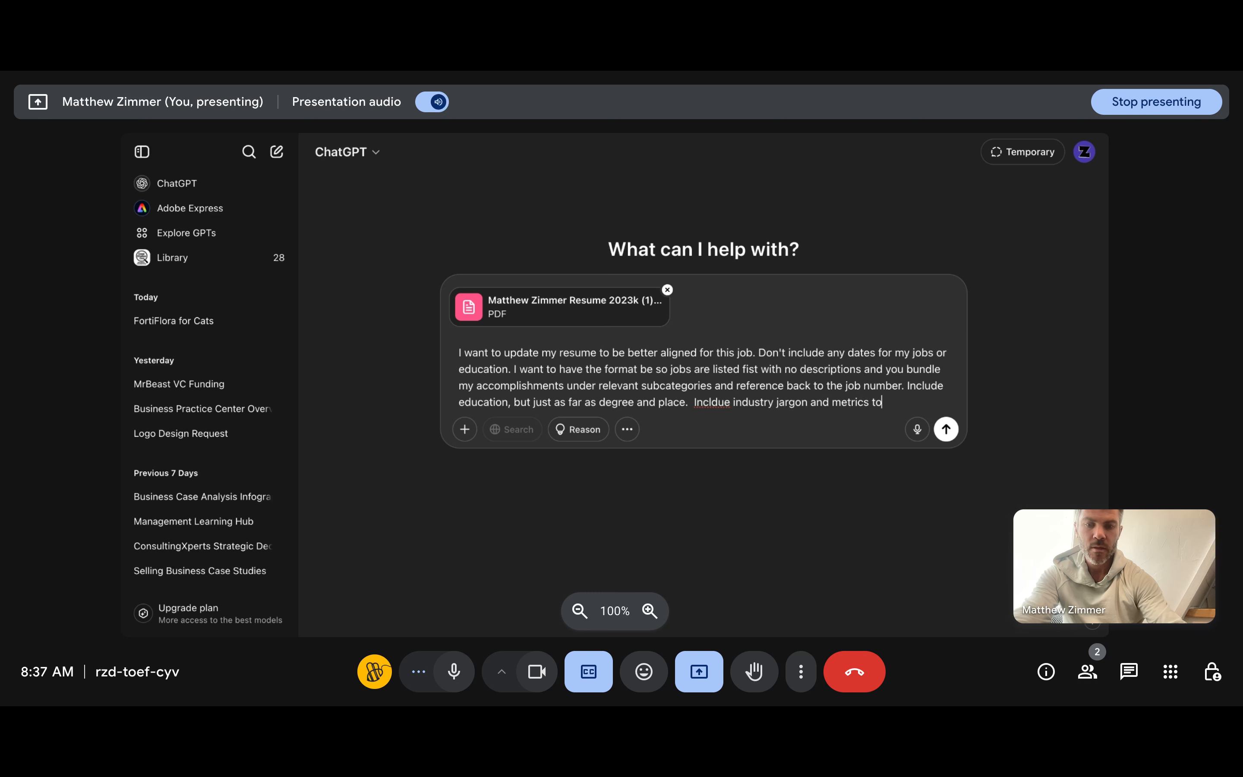
{"action": "type", "text": " make this "}
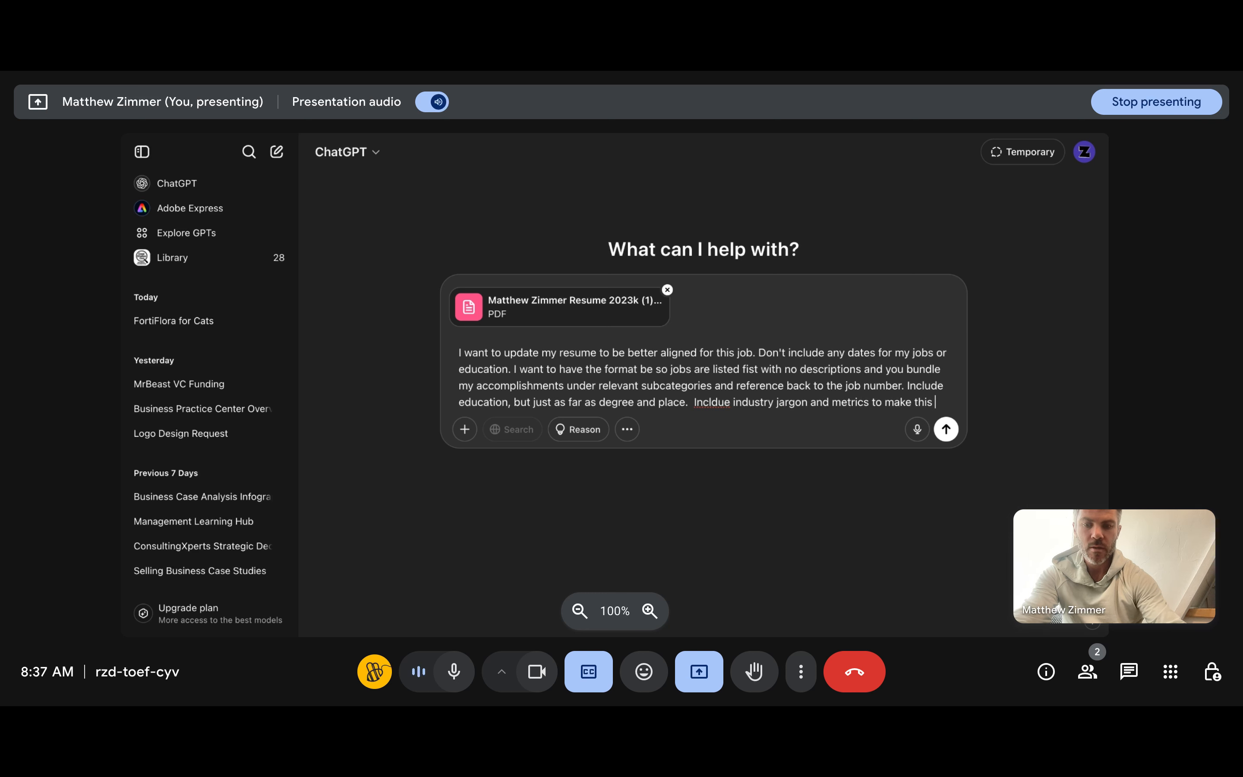
{"action": "type", "text": "feel as fr"}
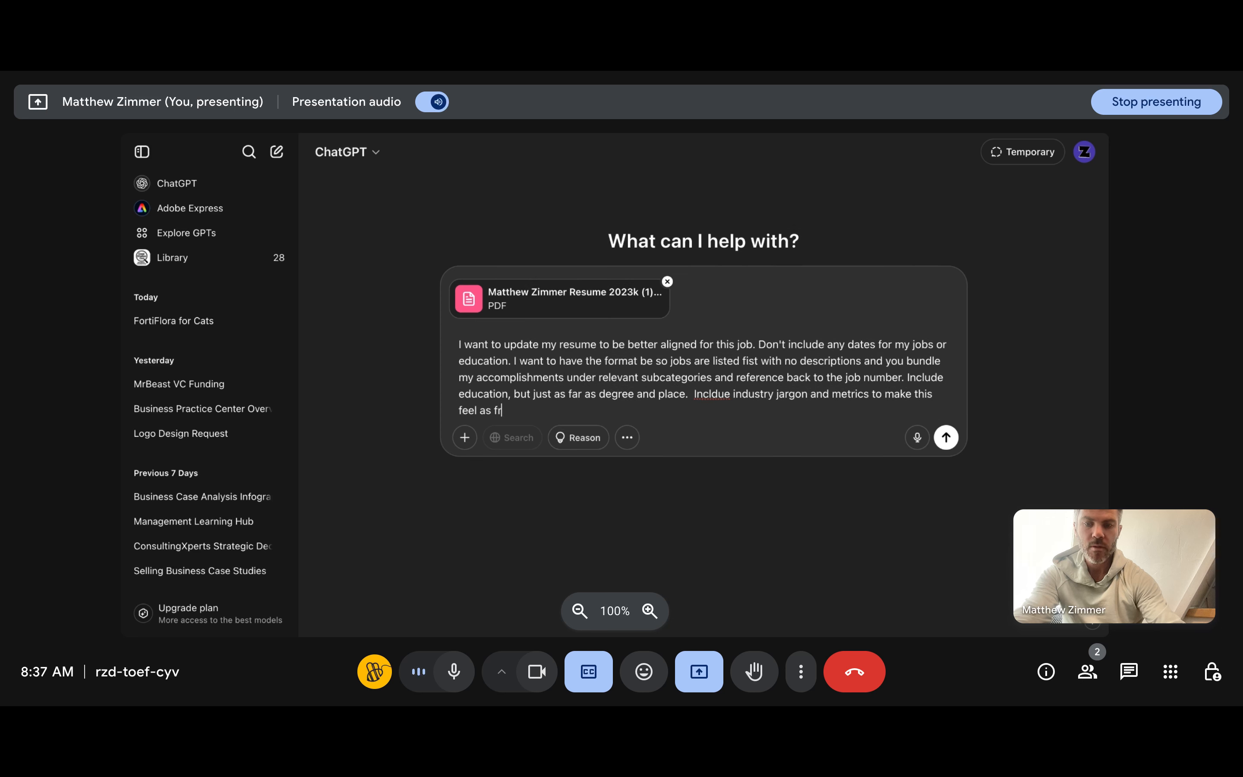
{"action": "key", "text": "BackSpace"}
{"action": "key", "text": "BackSpace"}
{"action": "type", "text": "real as possible. Tweak an"}
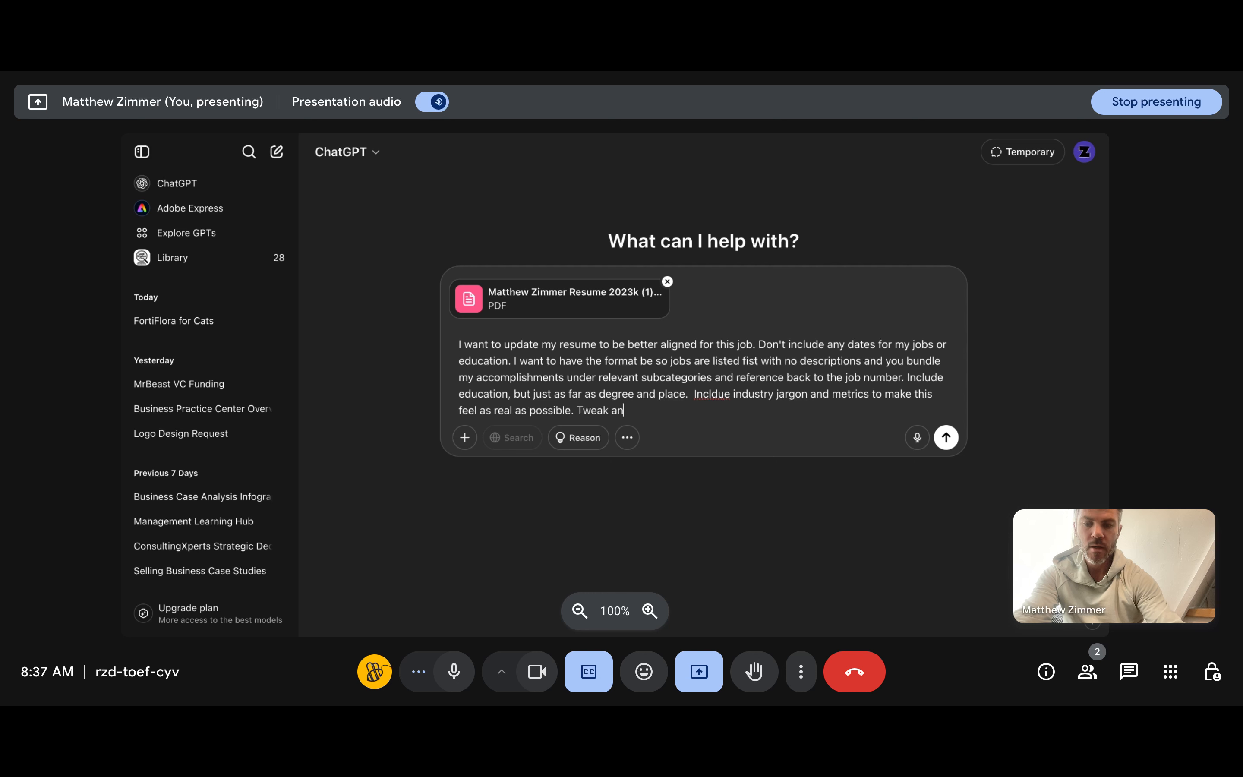
Step: Complete the sentence "Tweak and job/job titles to better align with the position." in the prompt
{"action": "type", "text": "d job/j"}
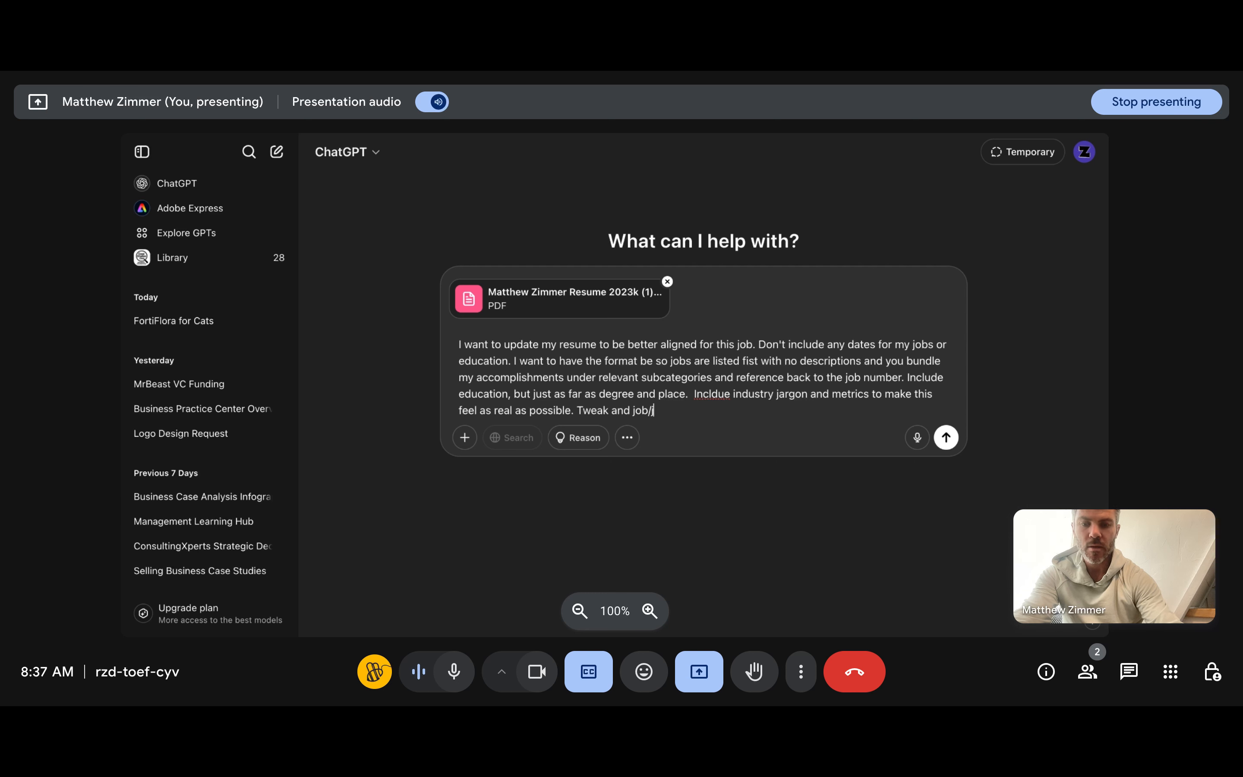
{"action": "type", "text": "ob titles to "}
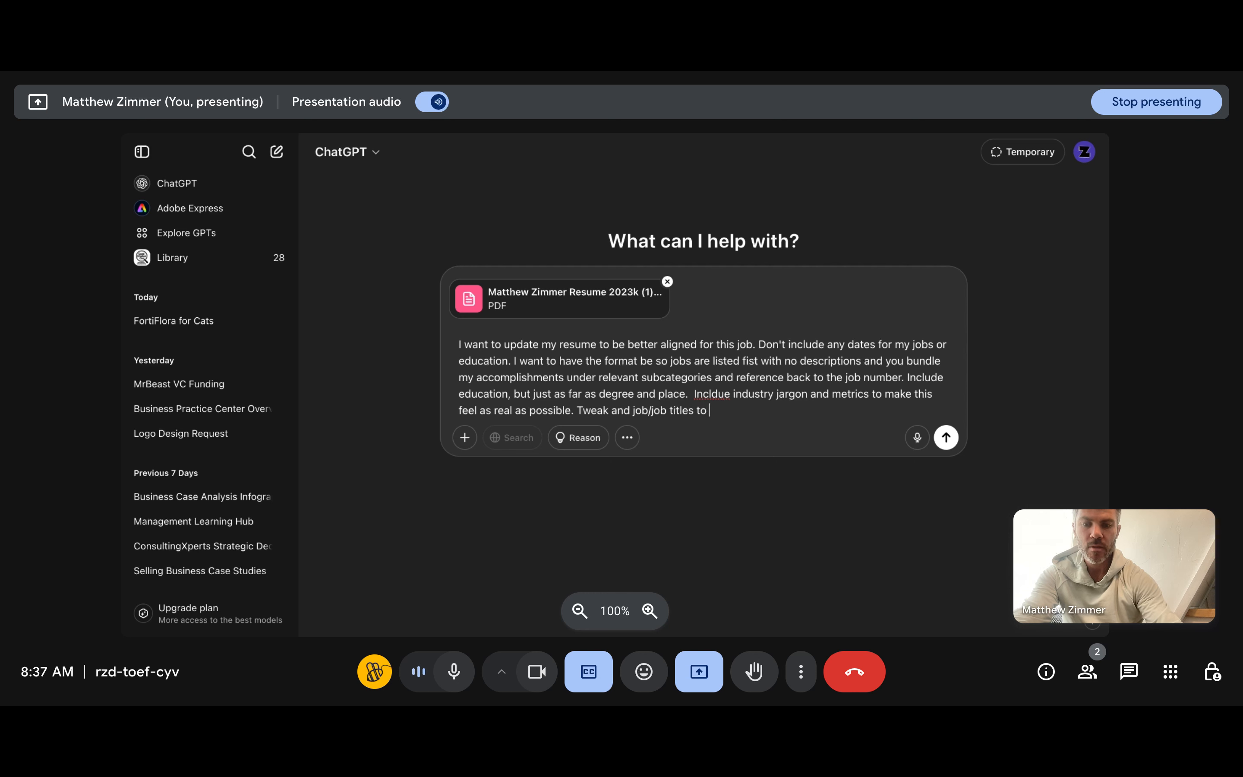
{"action": "type", "text": "better align with th"}
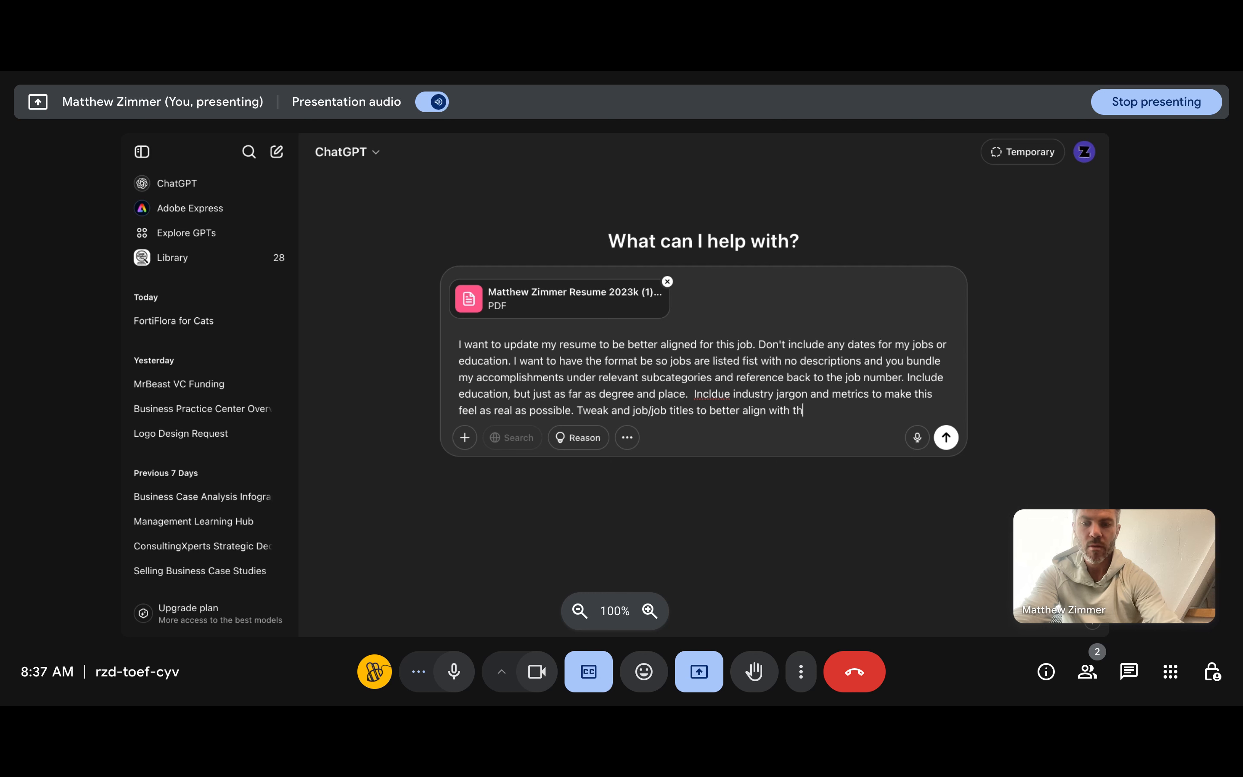
{"action": "type", "text": "e position."}
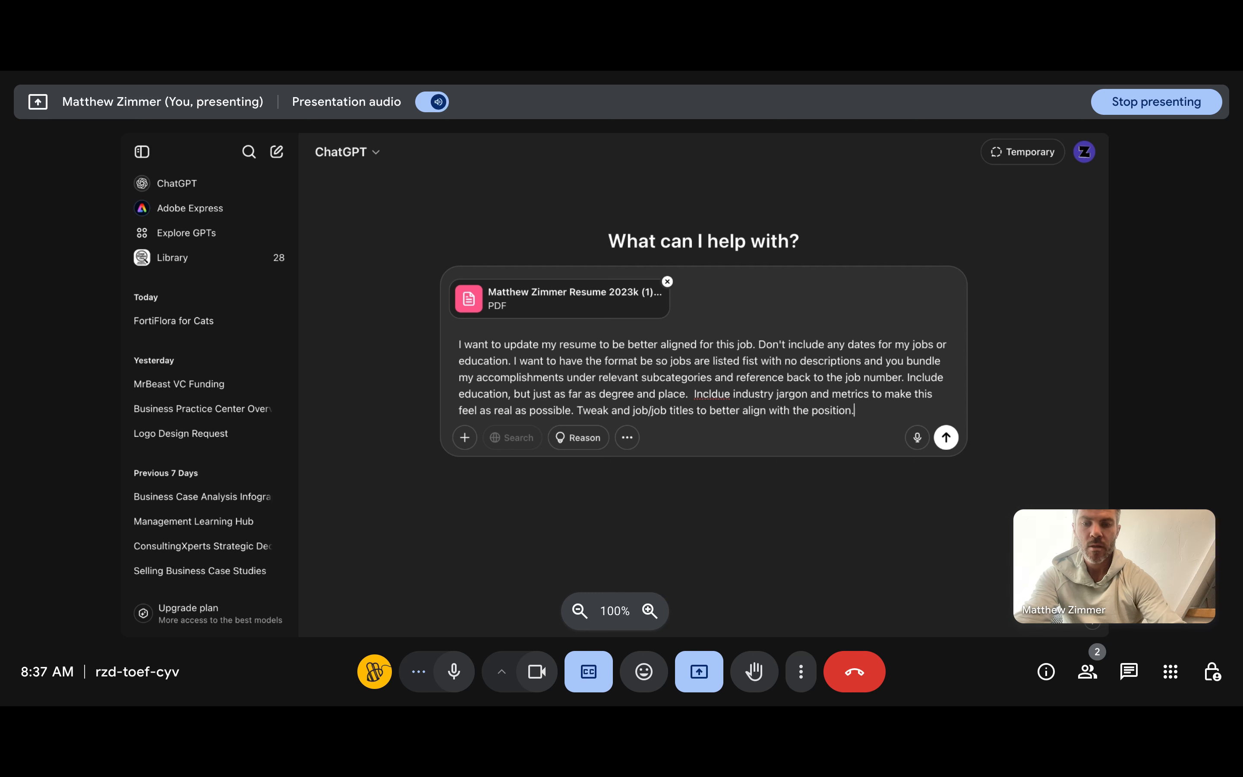
Step: Add the closing sentence "Make me look like an all-star." to the prompt
{"action": "type", "text": " Make me t"}
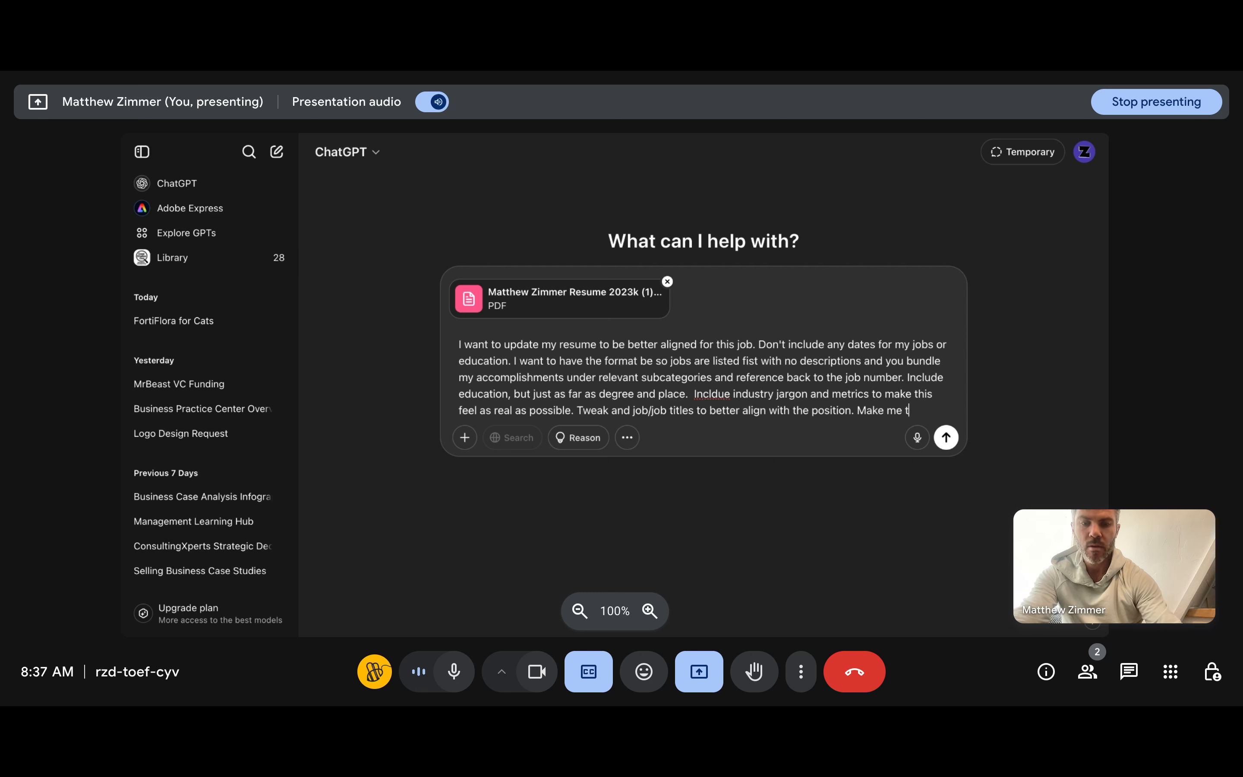
{"action": "key", "text": "BackSpace"}
{"action": "type", "text": "llo"}
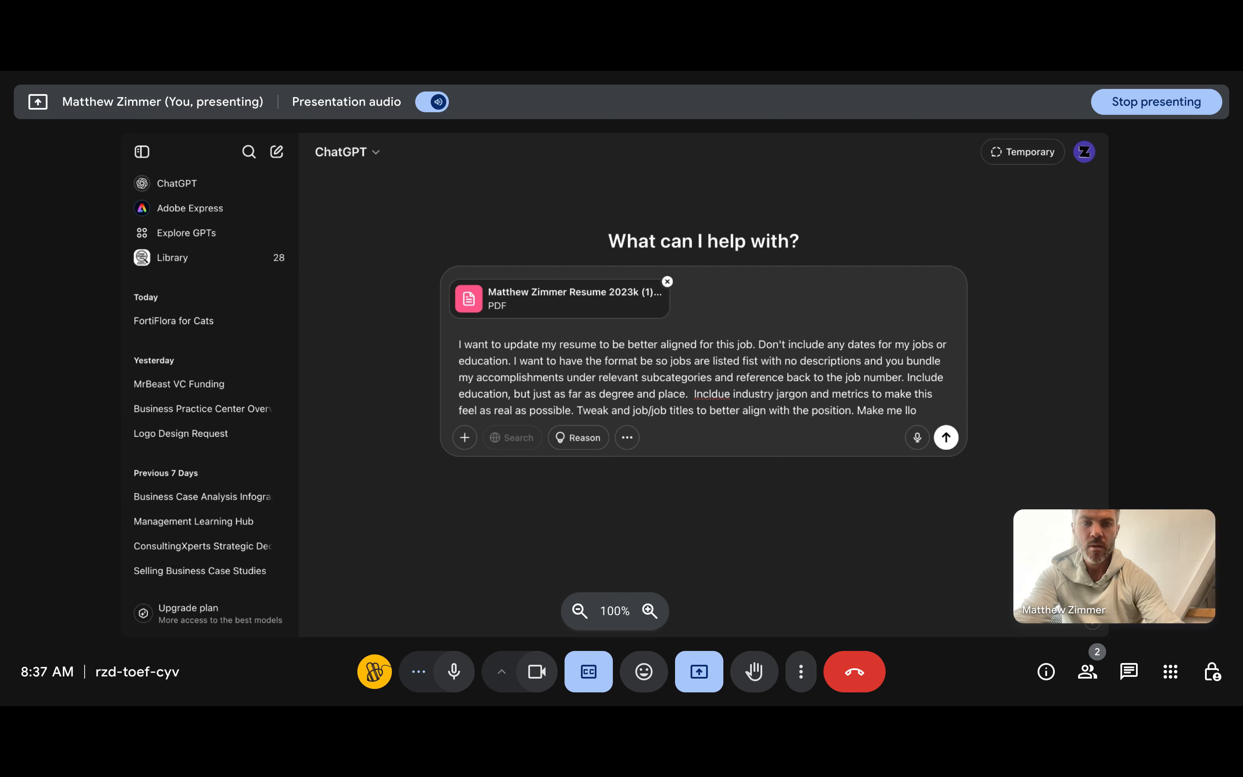
{"action": "type", "text": "kook like an all-s"}
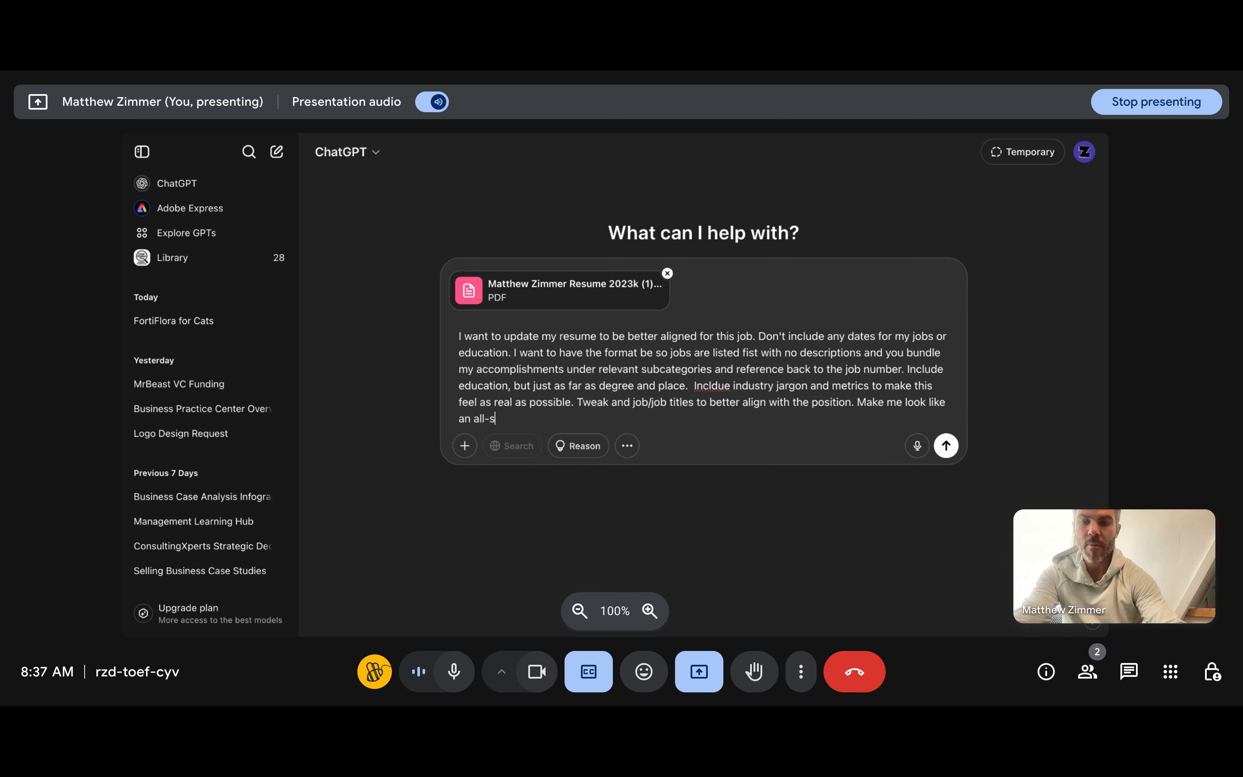
{"action": "type", "text": "tar."}
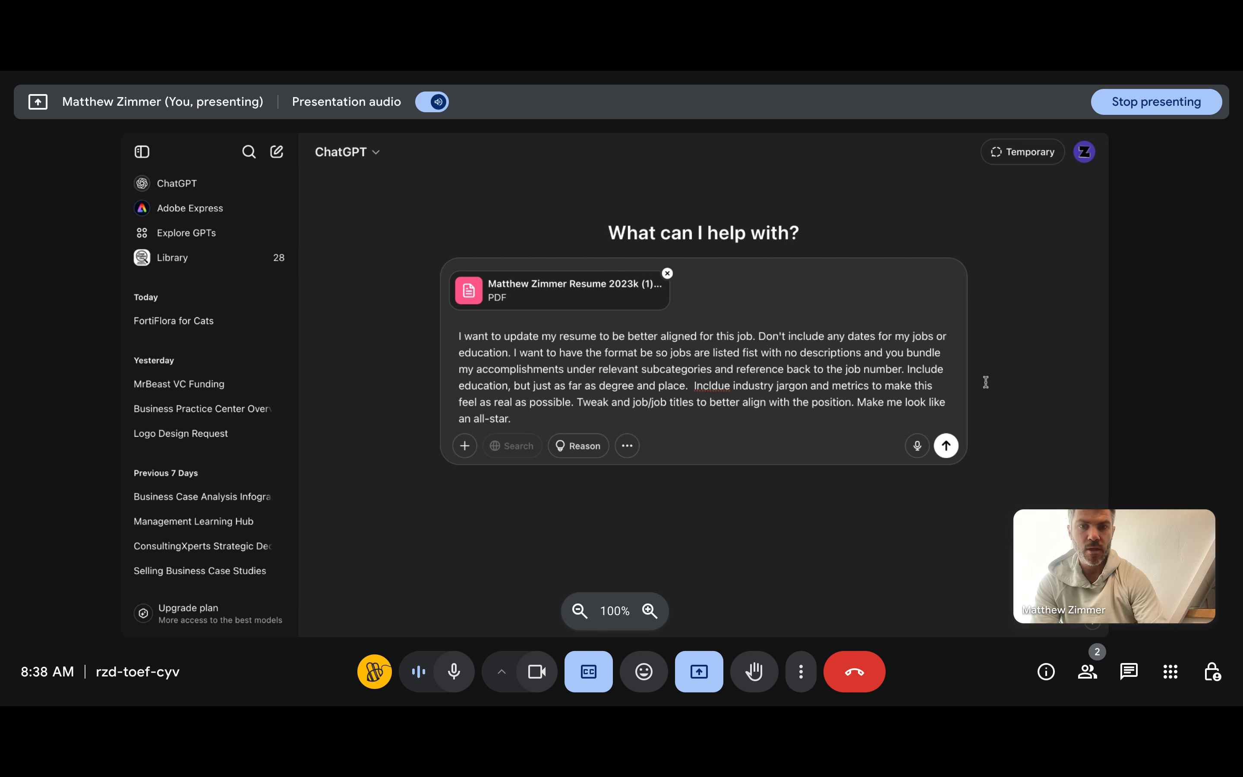
Step: Correct the misspelled word "Incldue" to "Include" in the industry jargon sentence
{"action": "key", "text": "BackSpace"}
{"action": "key", "text": "Right"}
{"action": "type", "text": "d"}
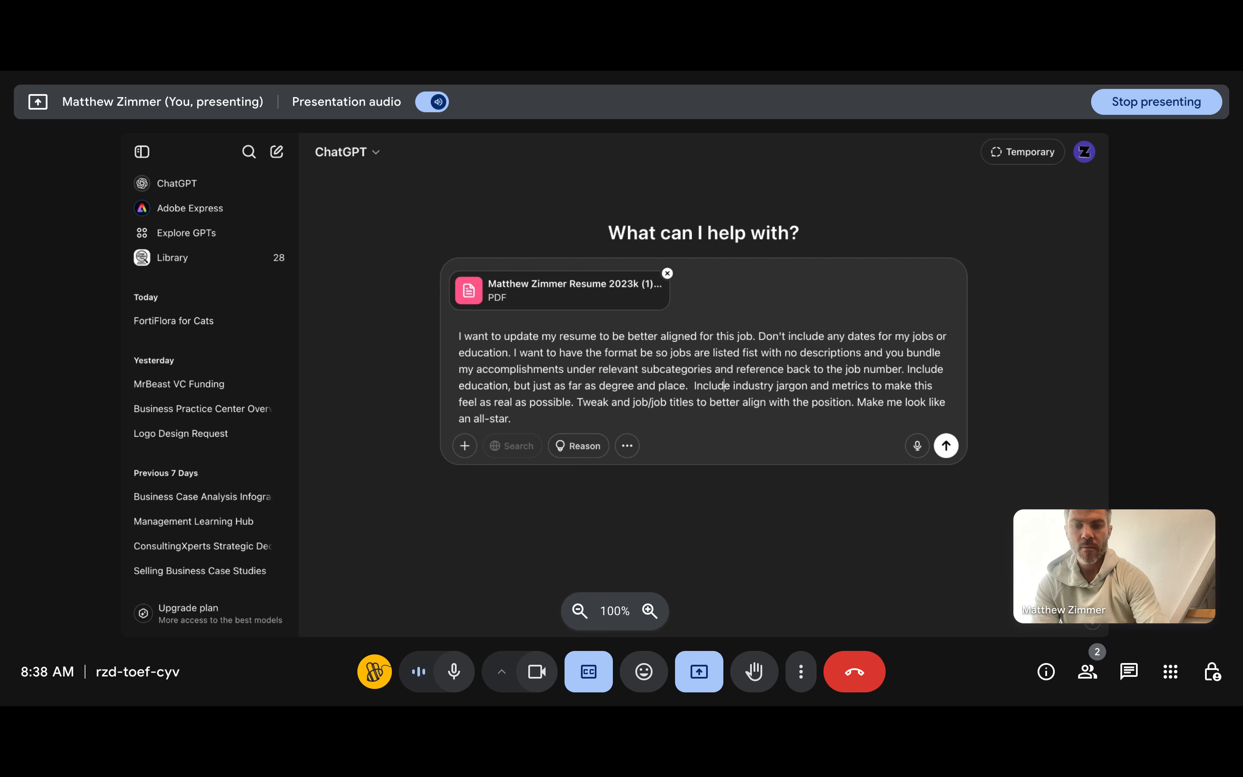
Step: Start a new paragraph with "Heres the job description:" after the instructions and paste the copied job description beneath it
{"action": "left_click", "coordinate": [593, 418]}
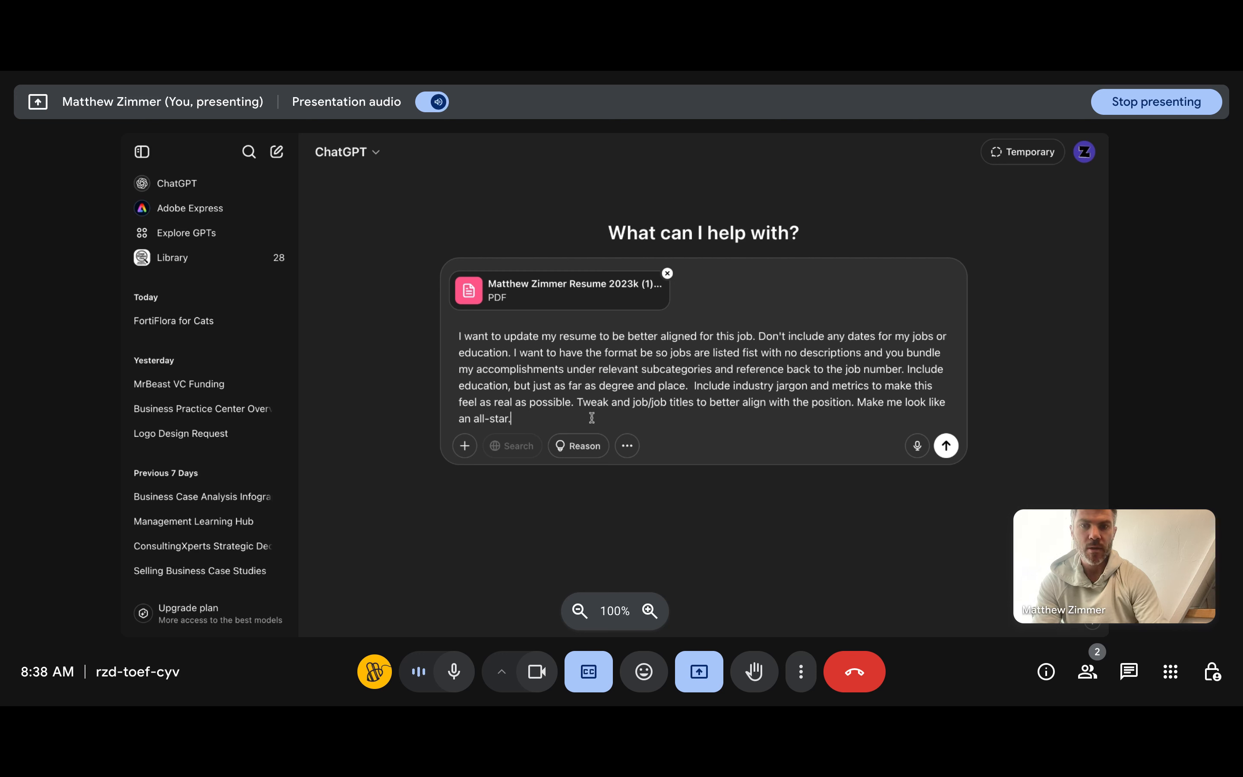
{"action": "key", "text": "shift+Return"}
{"action": "key", "text": "shift+Return"}
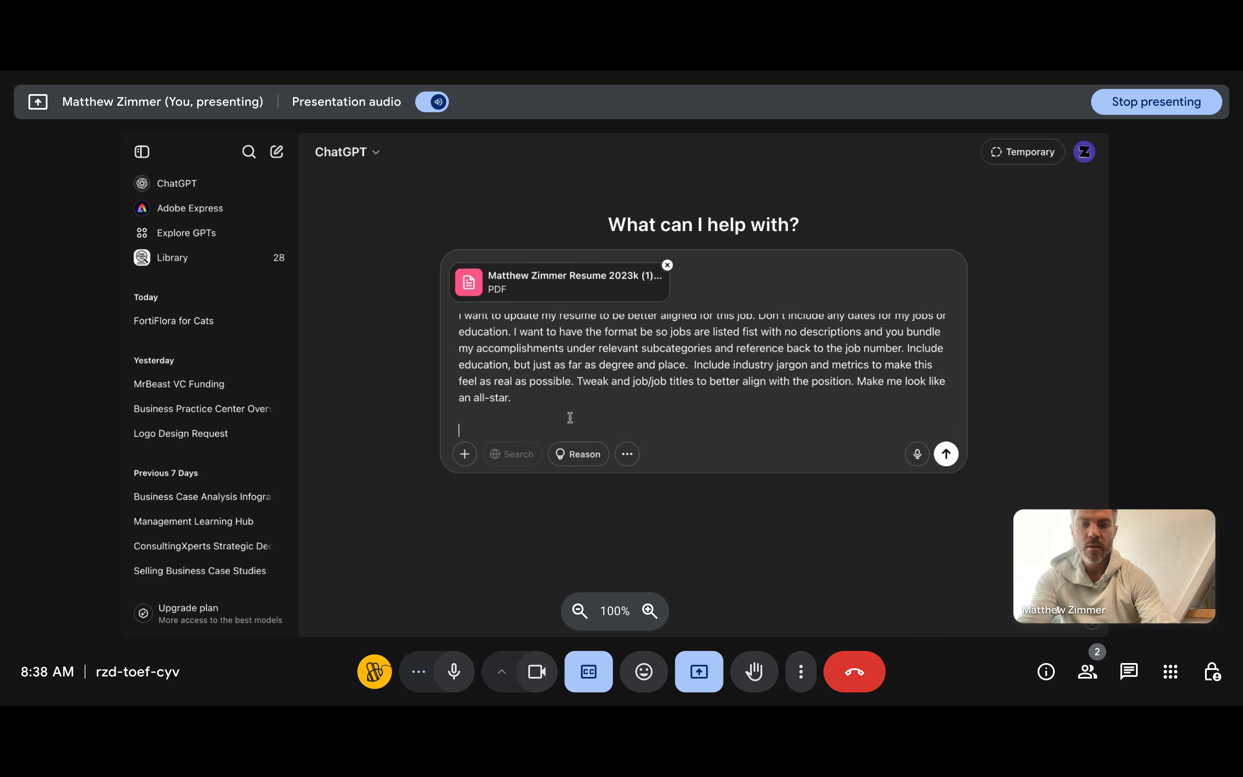
{"action": "type", "text": "Heres the jpb"}
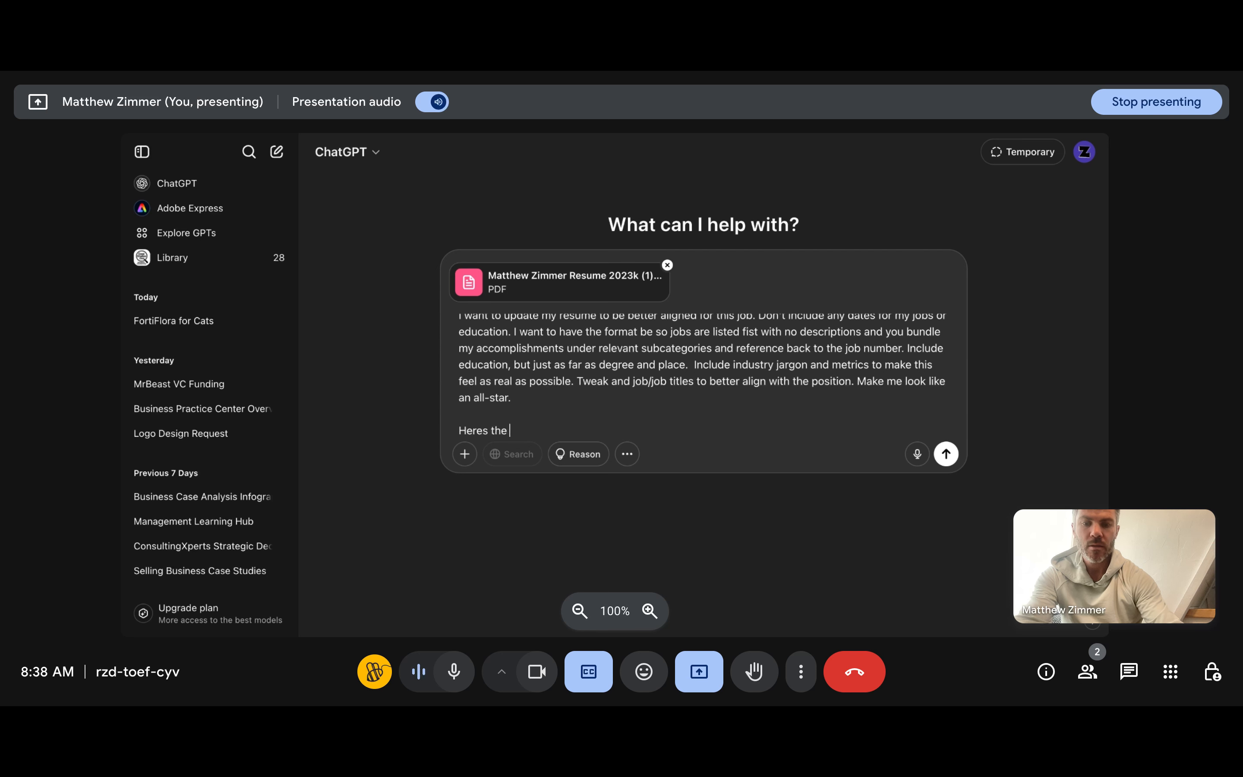
{"action": "key", "text": "BackSpace"}
{"action": "key", "text": "BackSpace"}
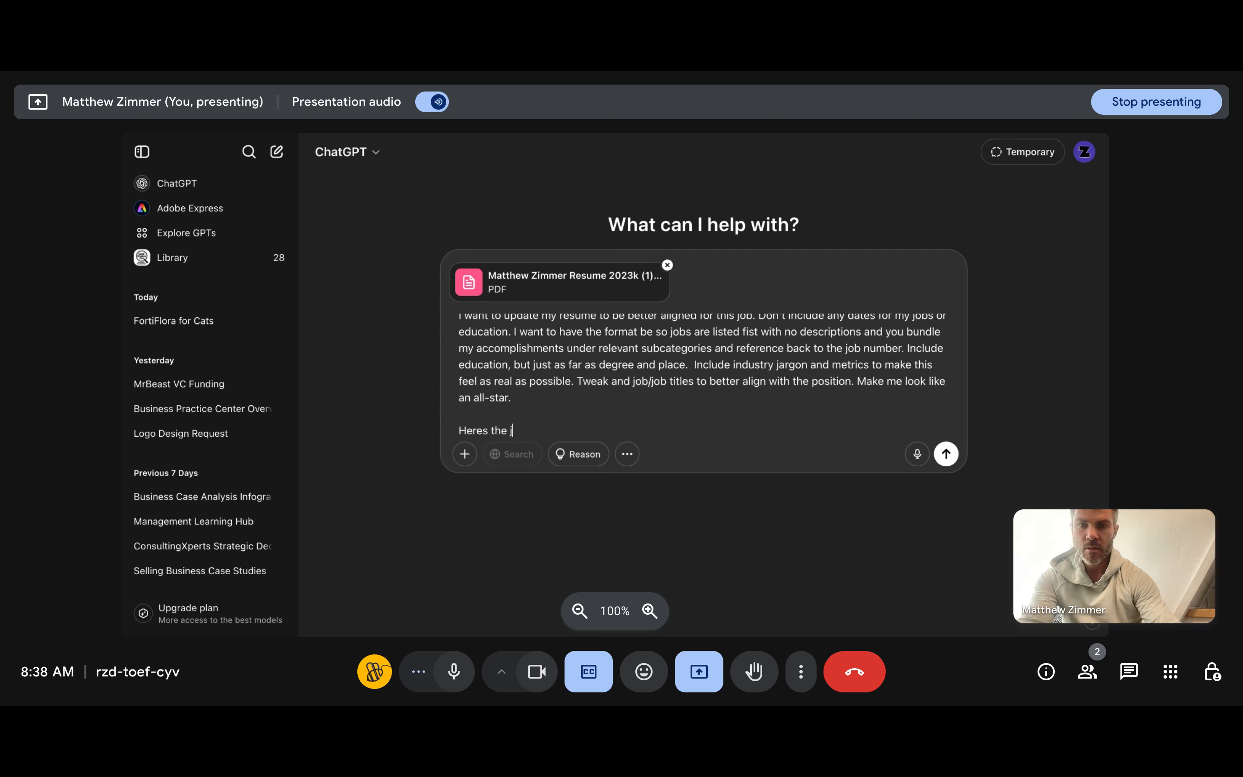
{"action": "type", "text": "ob description"}
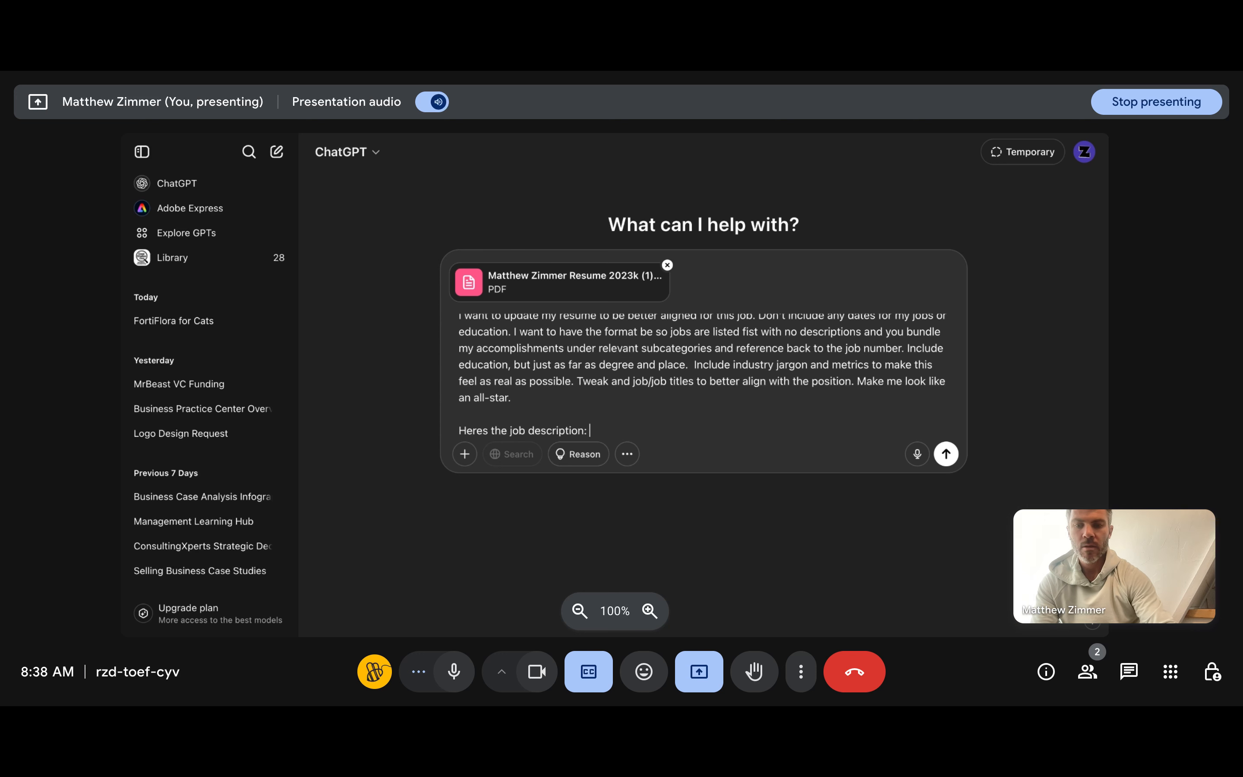
{"action": "type", "text": ":"}
{"action": "key", "text": "shift+Return"}
{"action": "key", "text": "super+v"}
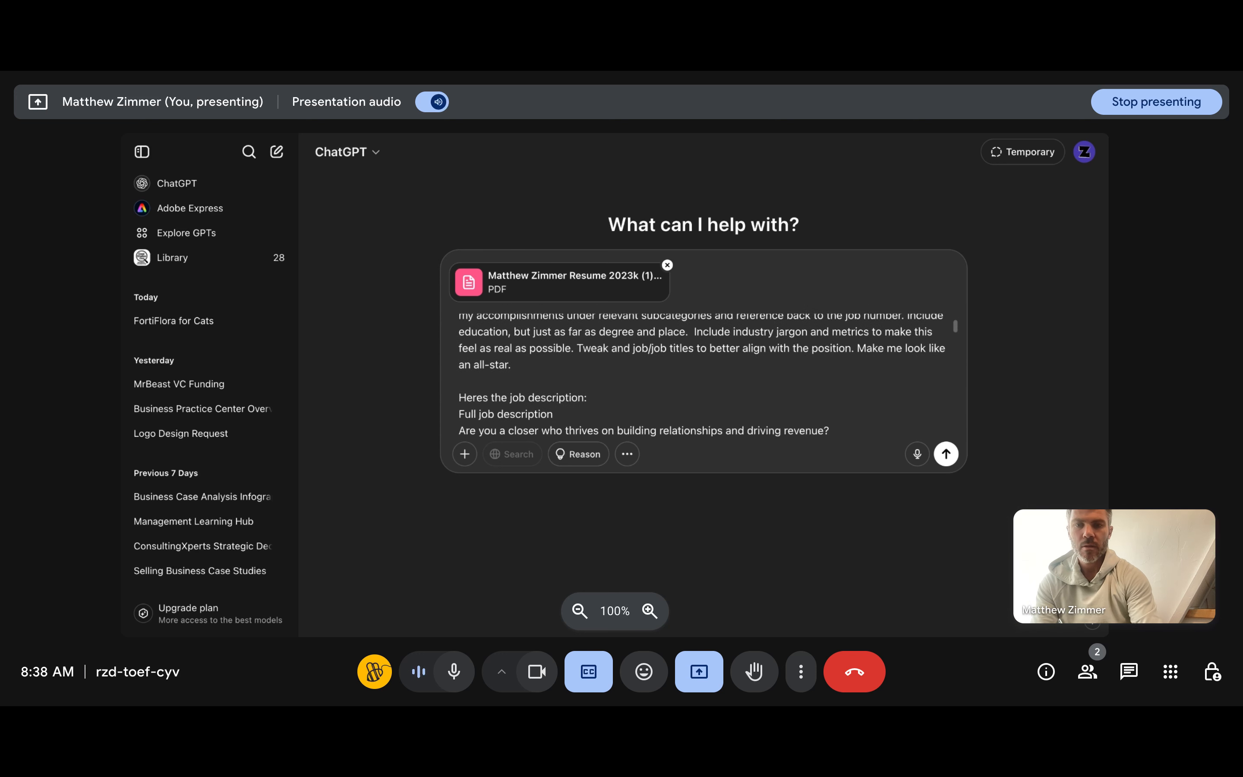
Step: Insert the line "Investor Relations & Business Development Associate" directly above "Full job description" in the prompt
{"action": "scroll", "coordinate": [642, 395], "scroll_direction": "down", "scroll_amount": 3}
{"action": "scroll", "coordinate": [642, 395], "scroll_direction": "up", "scroll_amount": 4}
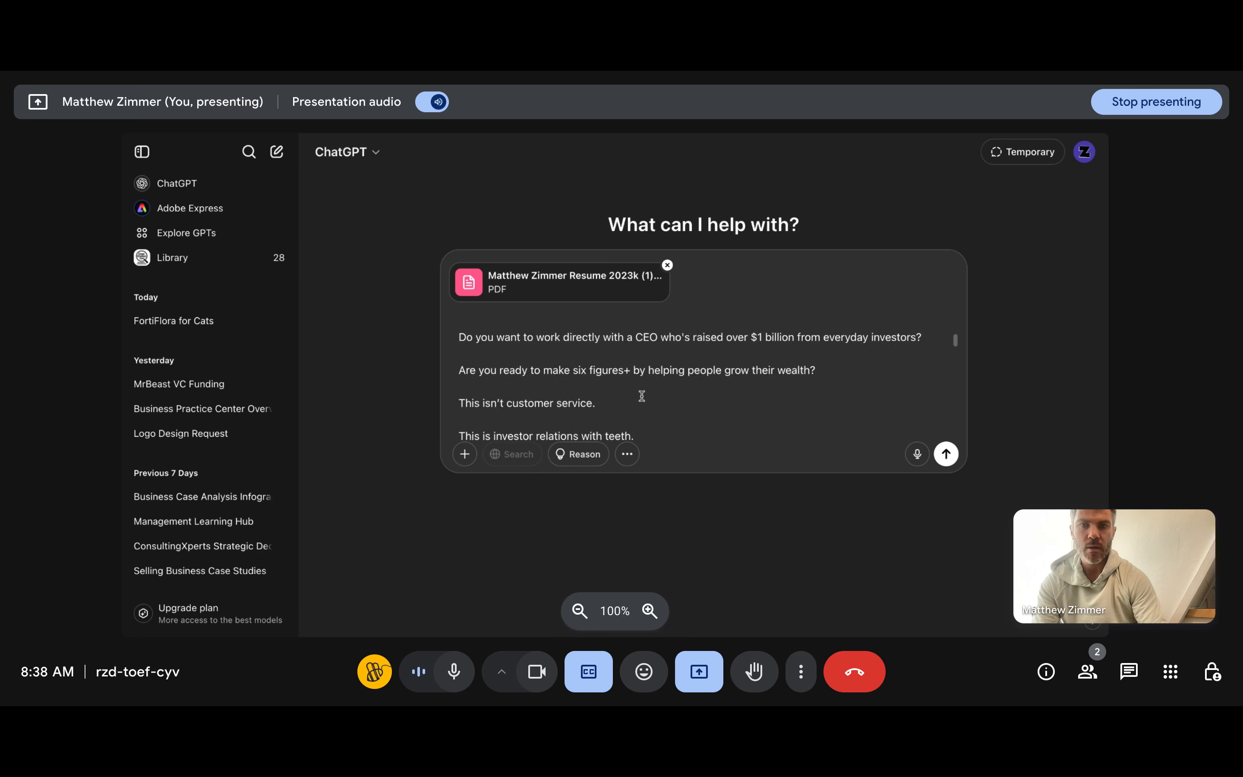
{"action": "left_click", "coordinate": [614, 395]}
{"action": "key", "text": "shift+Return"}
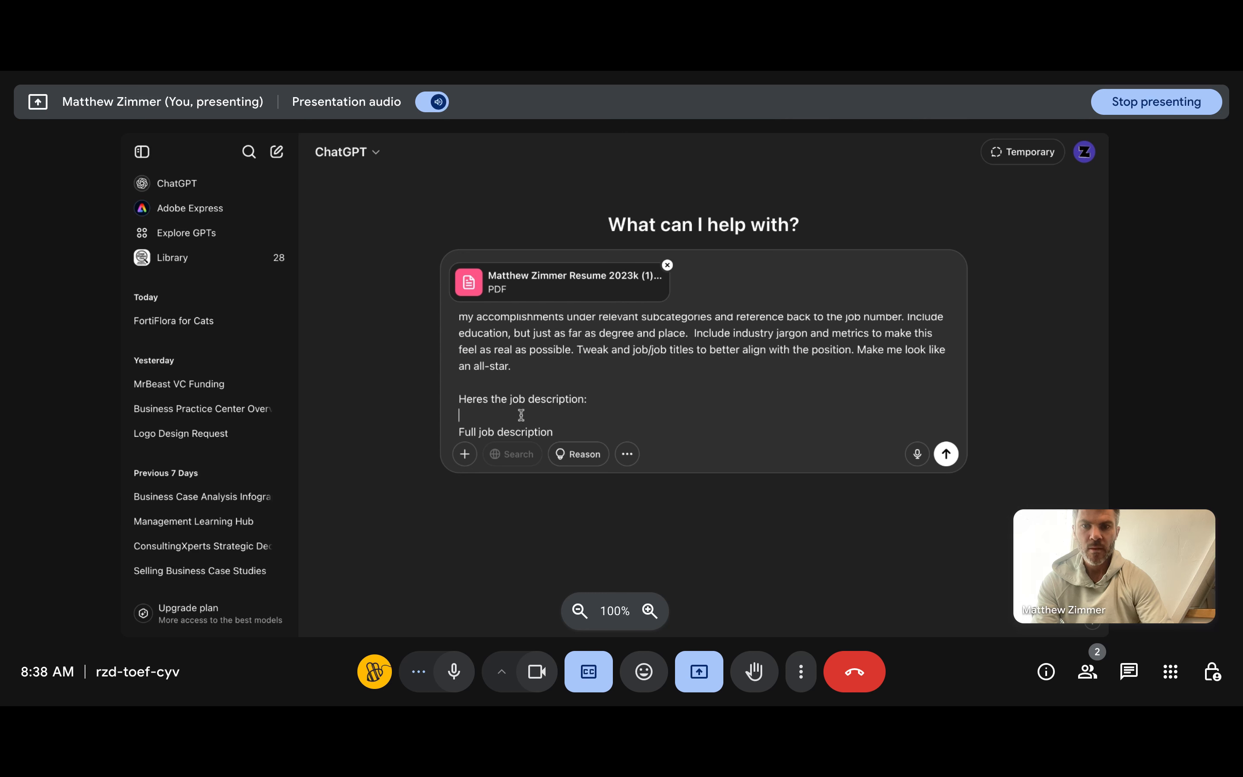
{"action": "type", "text": "Investor Relations & Business Development Associate"}
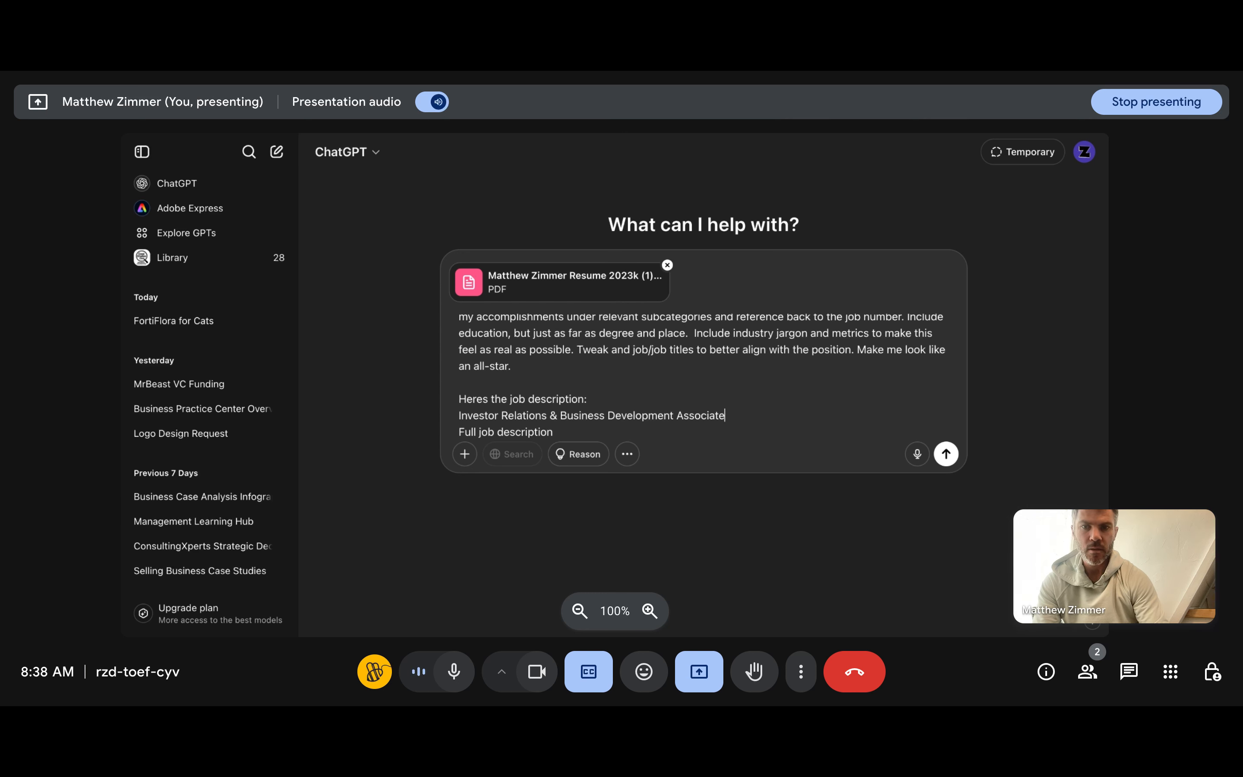
Step: Review the prompt's instructions and the start of the job description, choosing to stay in the call when asked
{"action": "scroll", "coordinate": [579, 361], "scroll_direction": "down", "scroll_amount": 1}
{"action": "scroll", "coordinate": [580, 361], "scroll_direction": "up", "scroll_amount": 2}
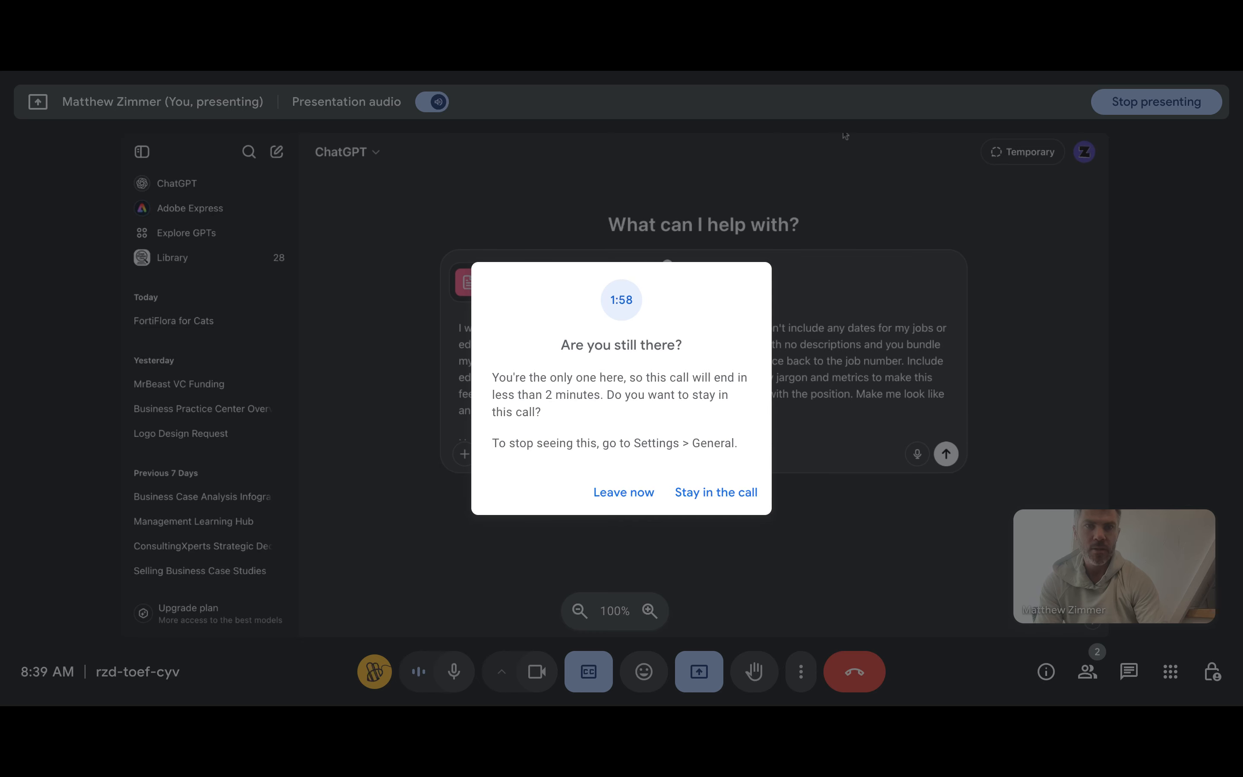
{"action": "left_click", "coordinate": [708, 496]}
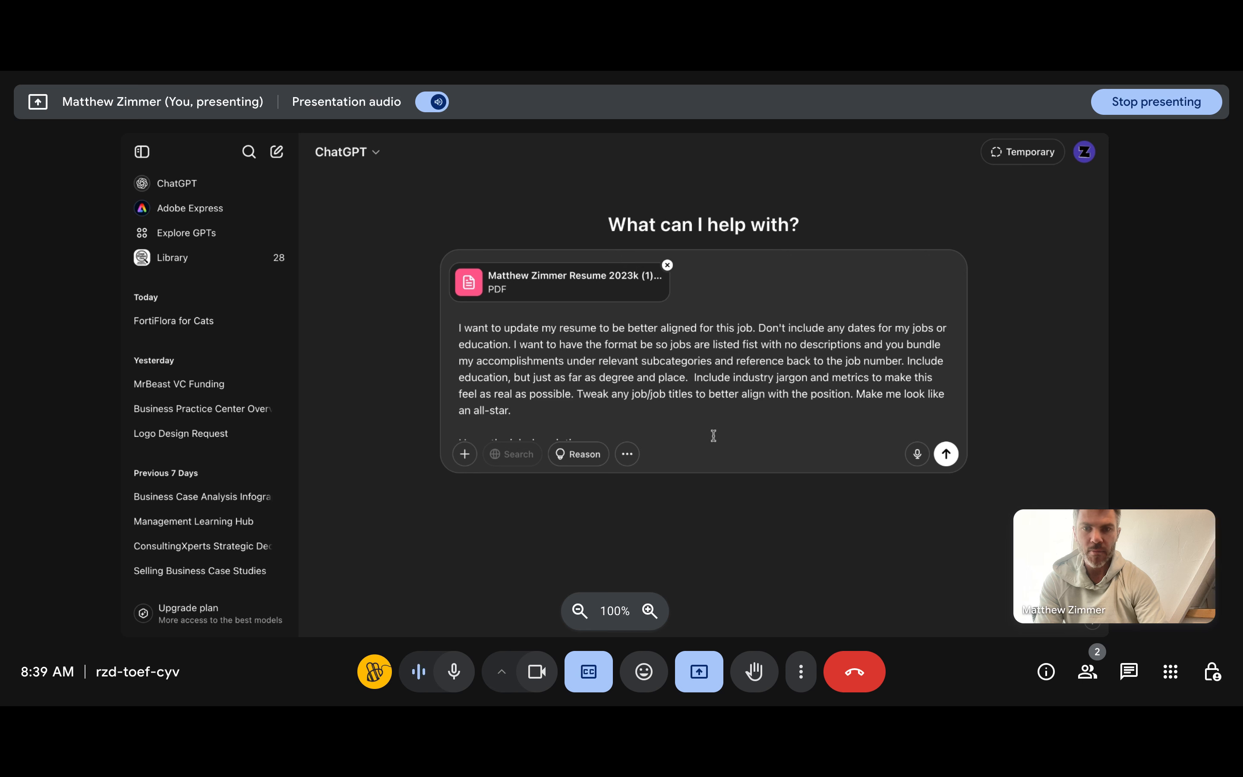
{"action": "scroll", "coordinate": [699, 411], "scroll_direction": "down", "scroll_amount": 3}
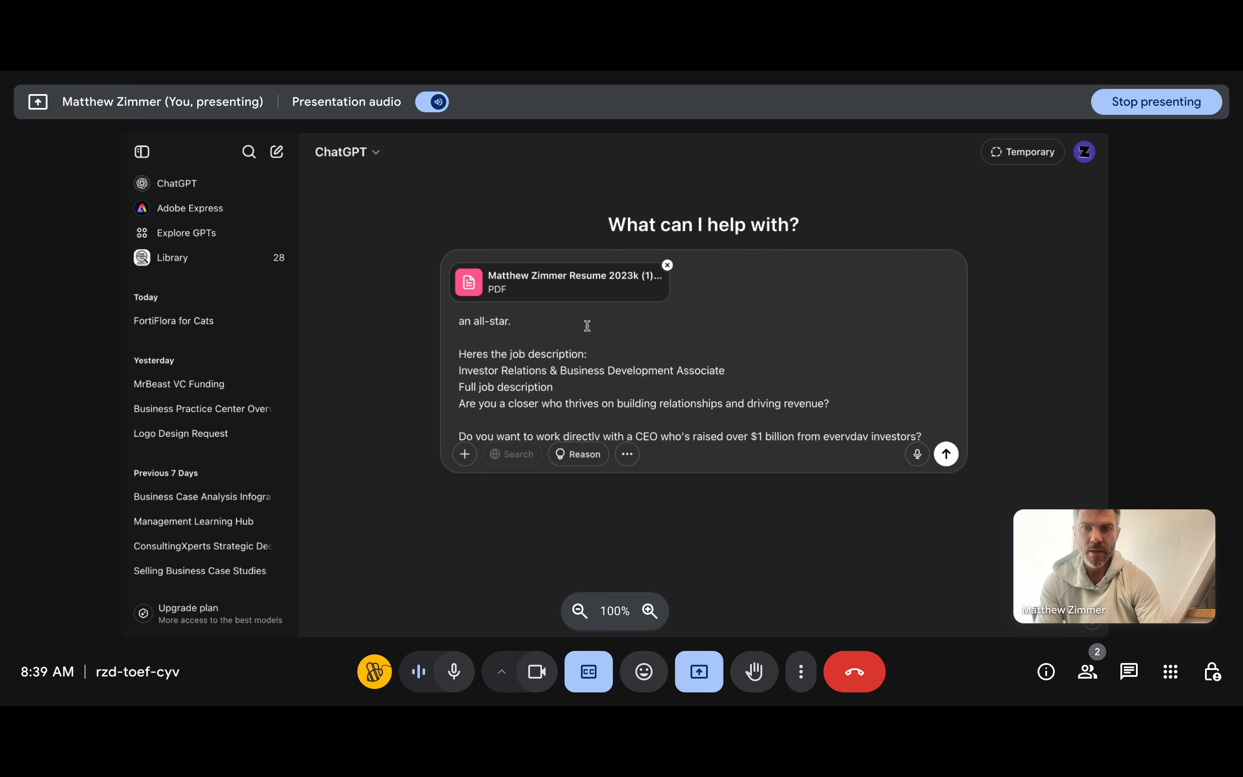
{"action": "scroll", "coordinate": [586, 325], "scroll_direction": "up", "scroll_amount": 3}
Step: Enable the Canvas tool for the resume prompt
{"action": "left_click", "coordinate": [460, 329]}
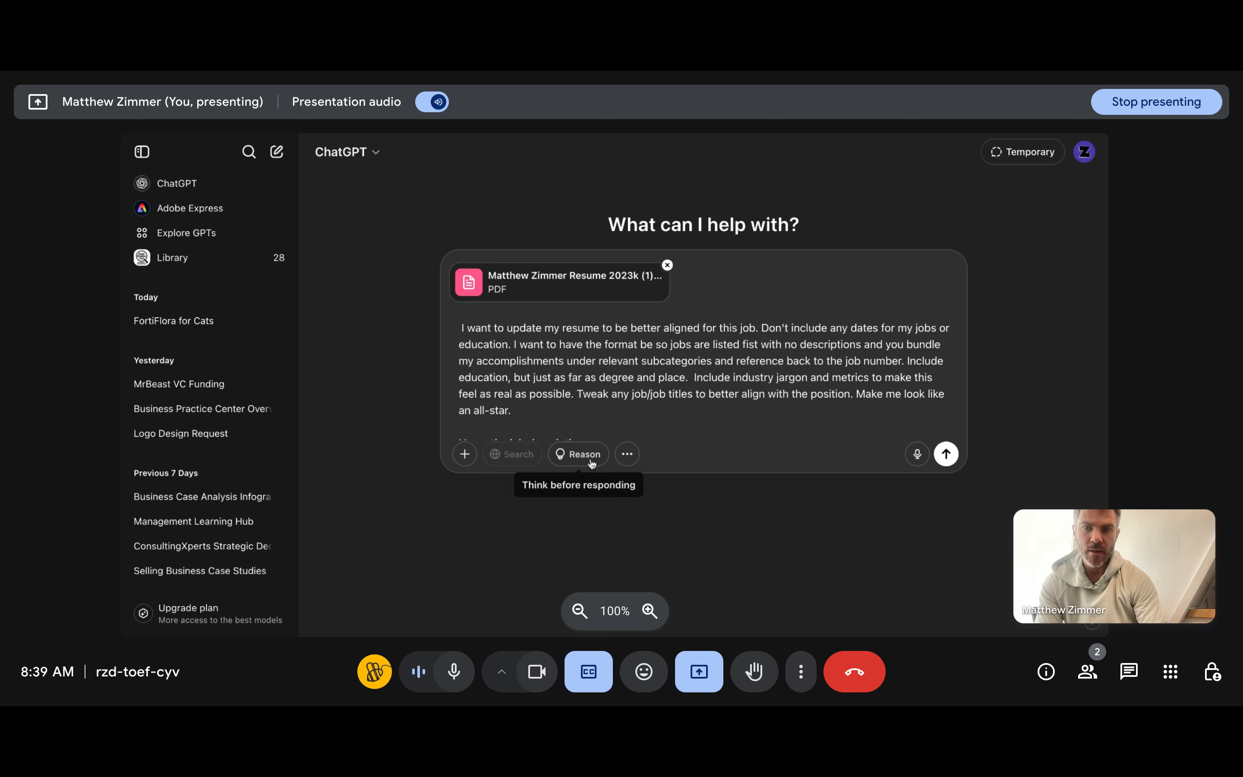
{"action": "left_click", "coordinate": [628, 454]}
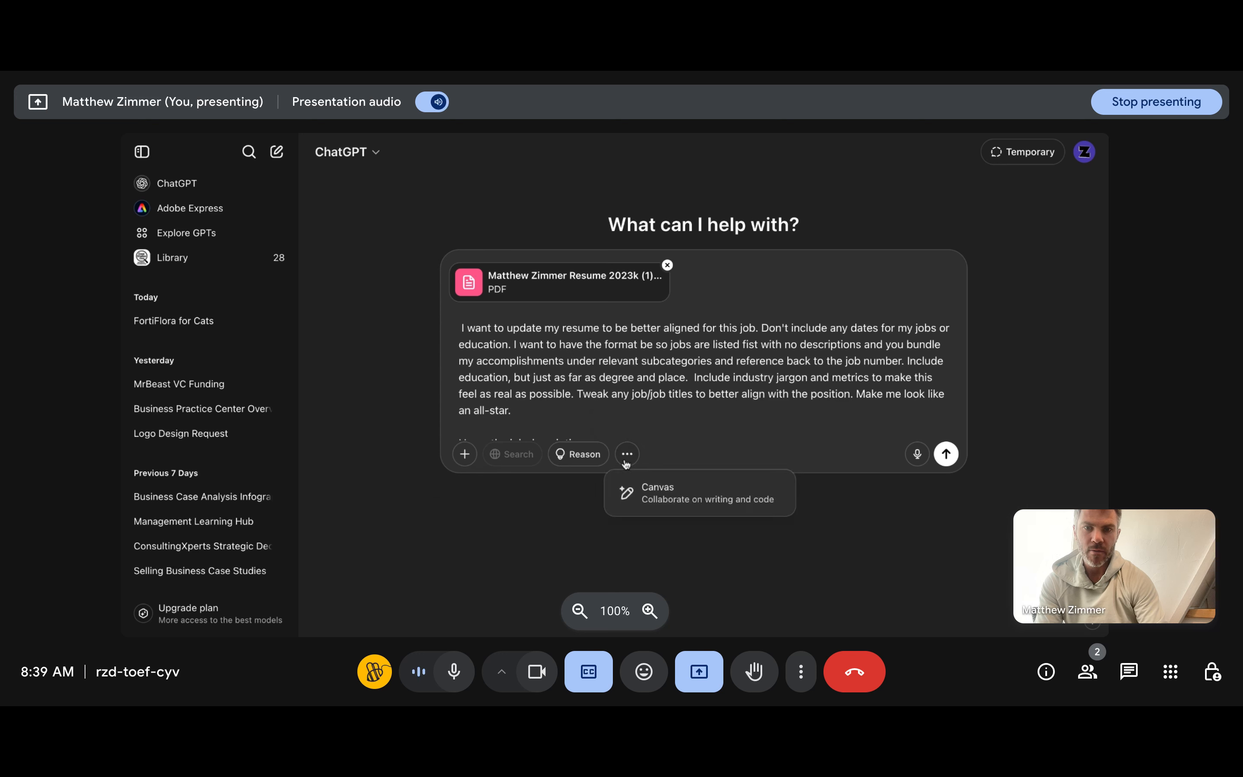
{"action": "left_click", "coordinate": [652, 492]}
{"action": "scroll", "coordinate": [616, 399], "scroll_direction": "up", "scroll_amount": 10}
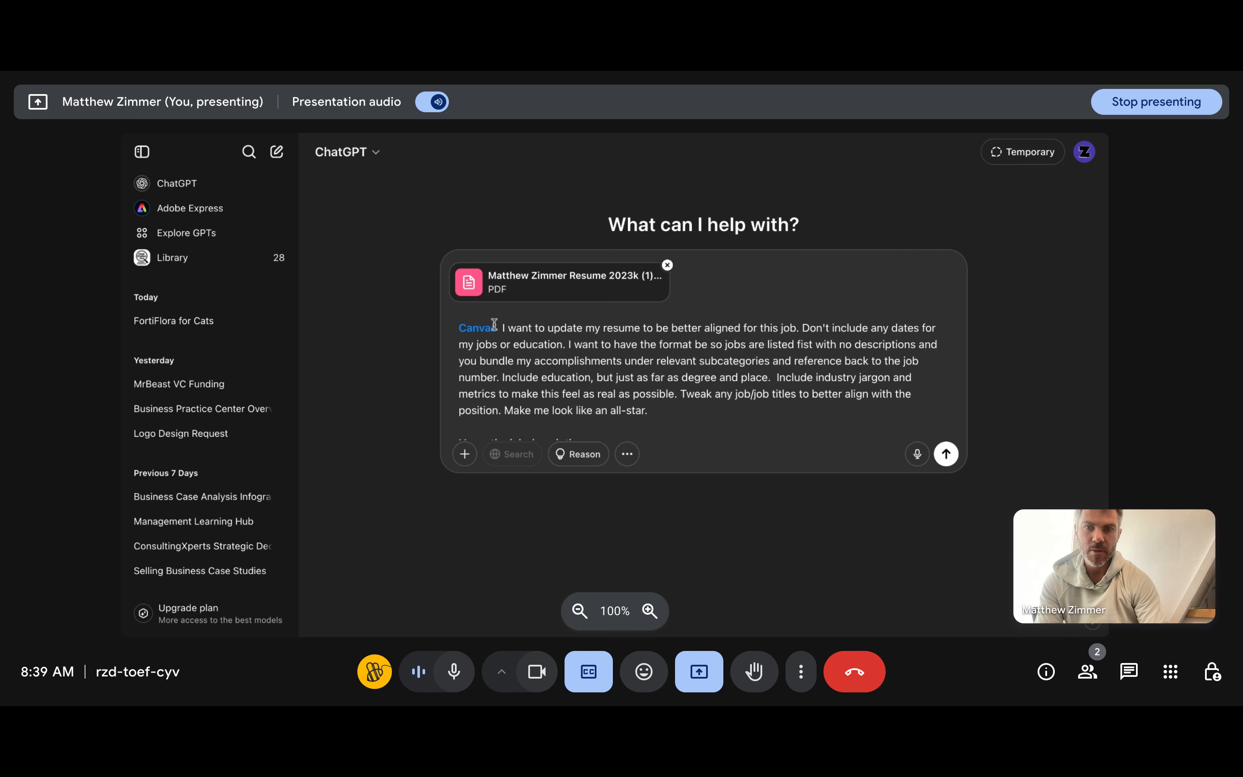
{"action": "left_click", "coordinate": [629, 456]}
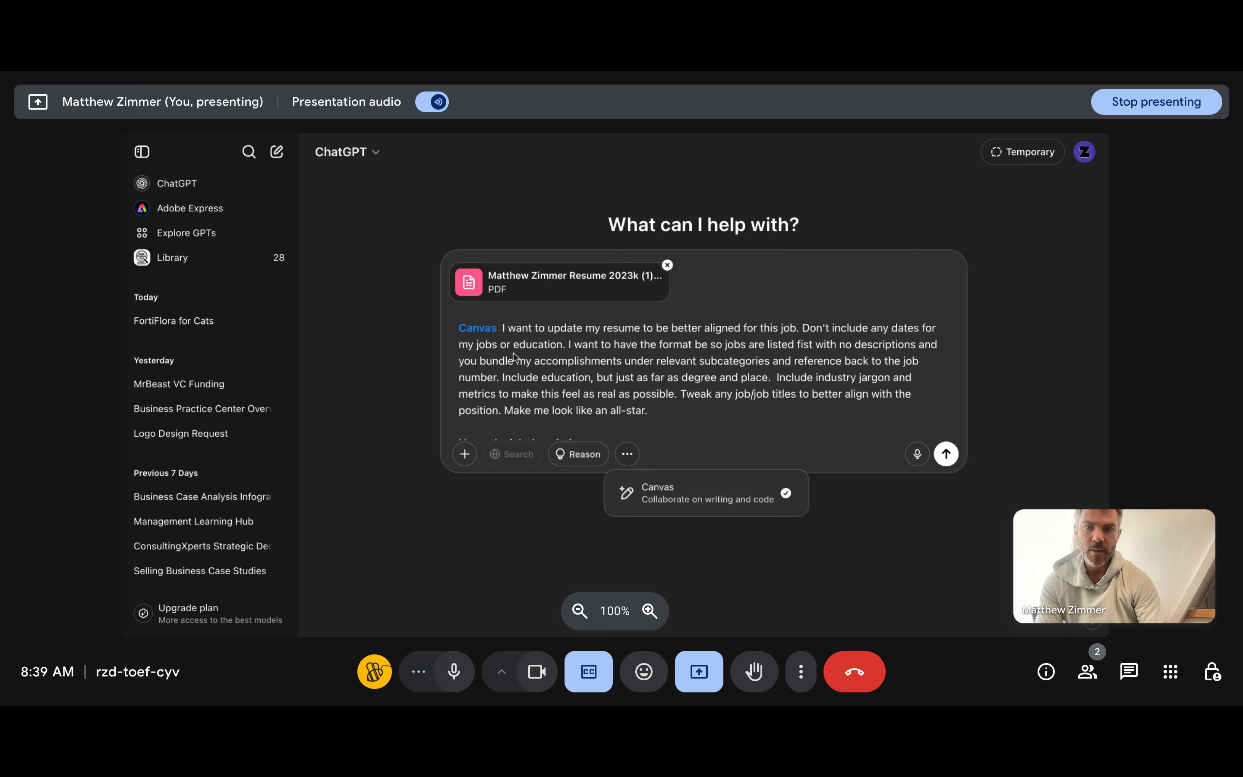
{"action": "left_click", "coordinate": [637, 465]}
{"action": "left_click", "coordinate": [649, 407]}
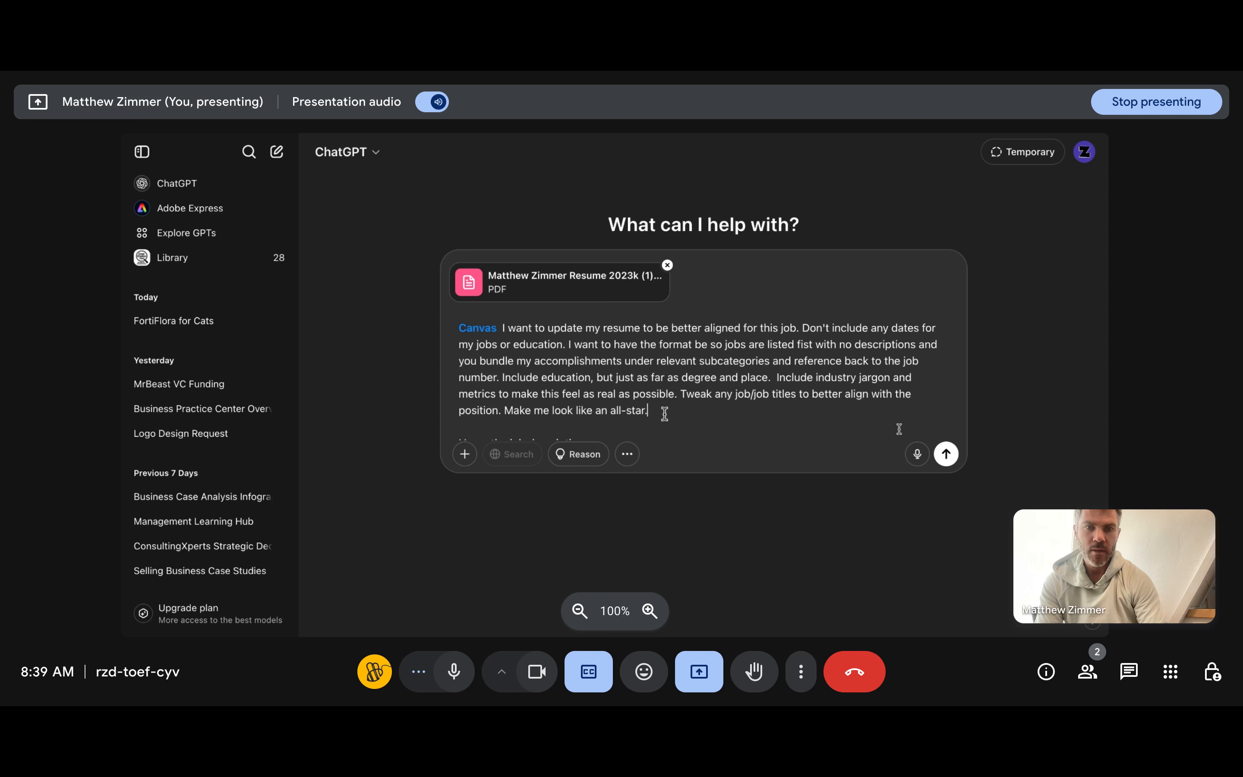
Step: Submit the prompt and look over the generated resume in the canvas
{"action": "left_click", "coordinate": [946, 454]}
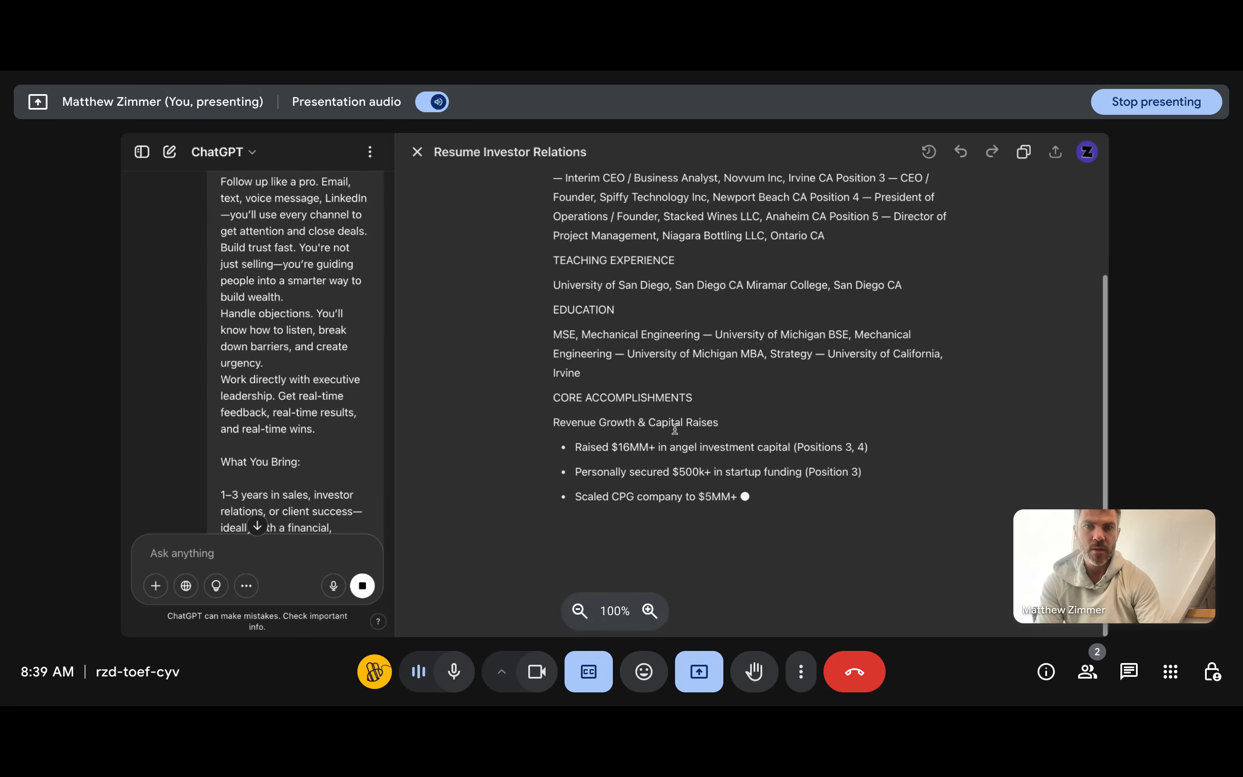
{"action": "scroll", "coordinate": [683, 366], "scroll_direction": "up", "scroll_amount": 5}
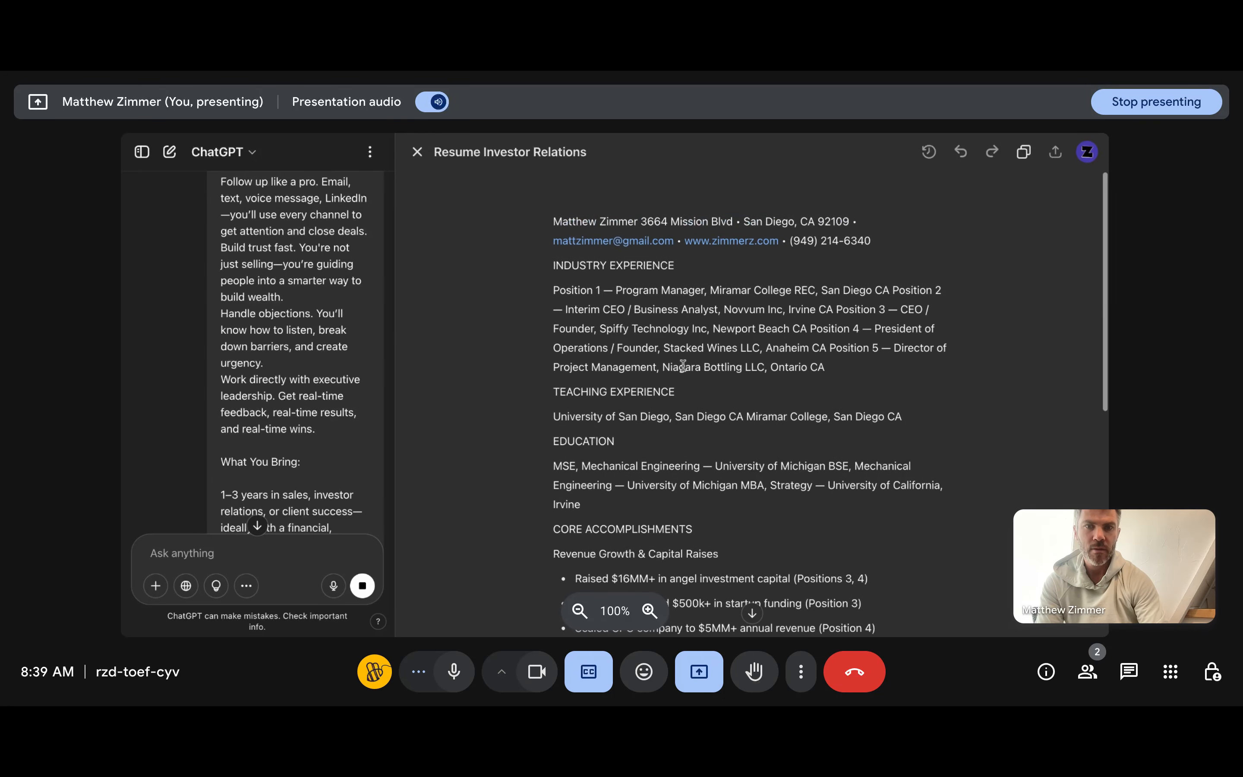
{"action": "scroll", "coordinate": [683, 366], "scroll_direction": "down", "scroll_amount": 2}
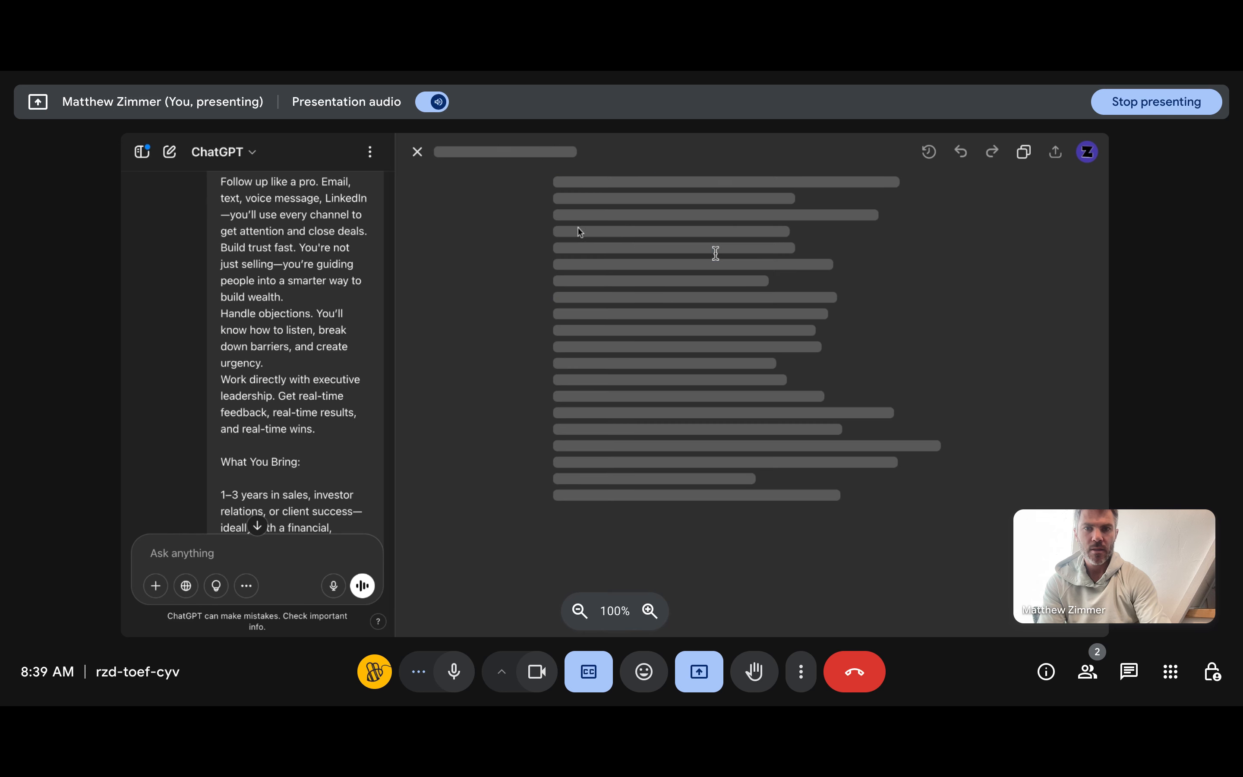
Step: Examine the contact header, industry experience, teaching and education sections of the generated resume
{"action": "scroll", "coordinate": [760, 376], "scroll_direction": "down", "scroll_amount": 5}
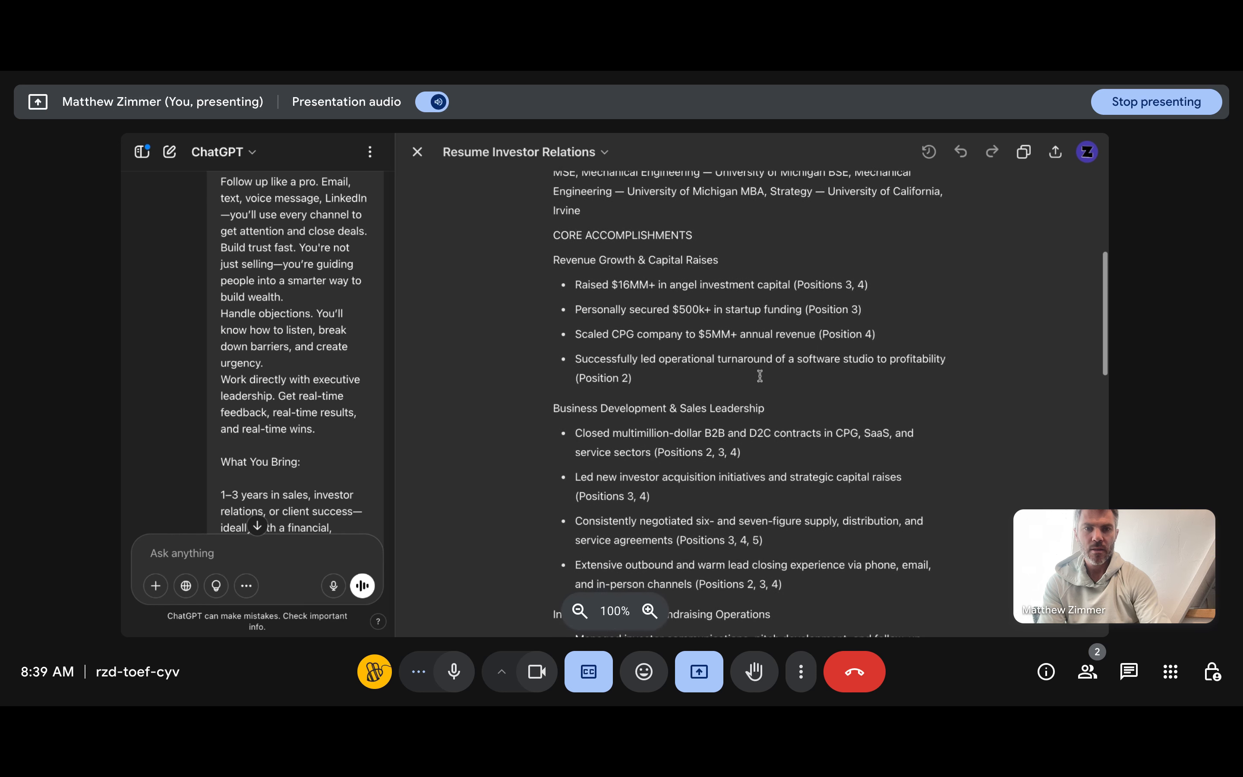
{"action": "scroll", "coordinate": [759, 376], "scroll_direction": "up", "scroll_amount": 5}
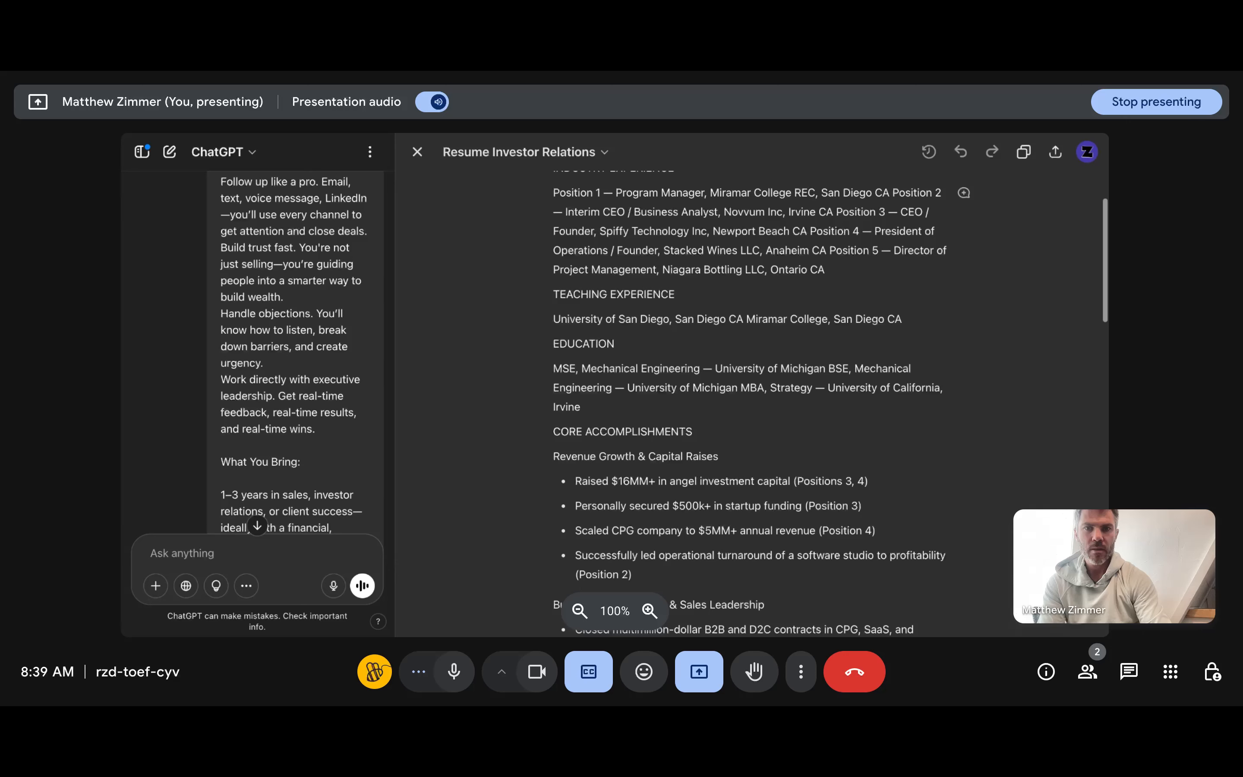
{"action": "scroll", "coordinate": [562, 244], "scroll_direction": "down", "scroll_amount": 2}
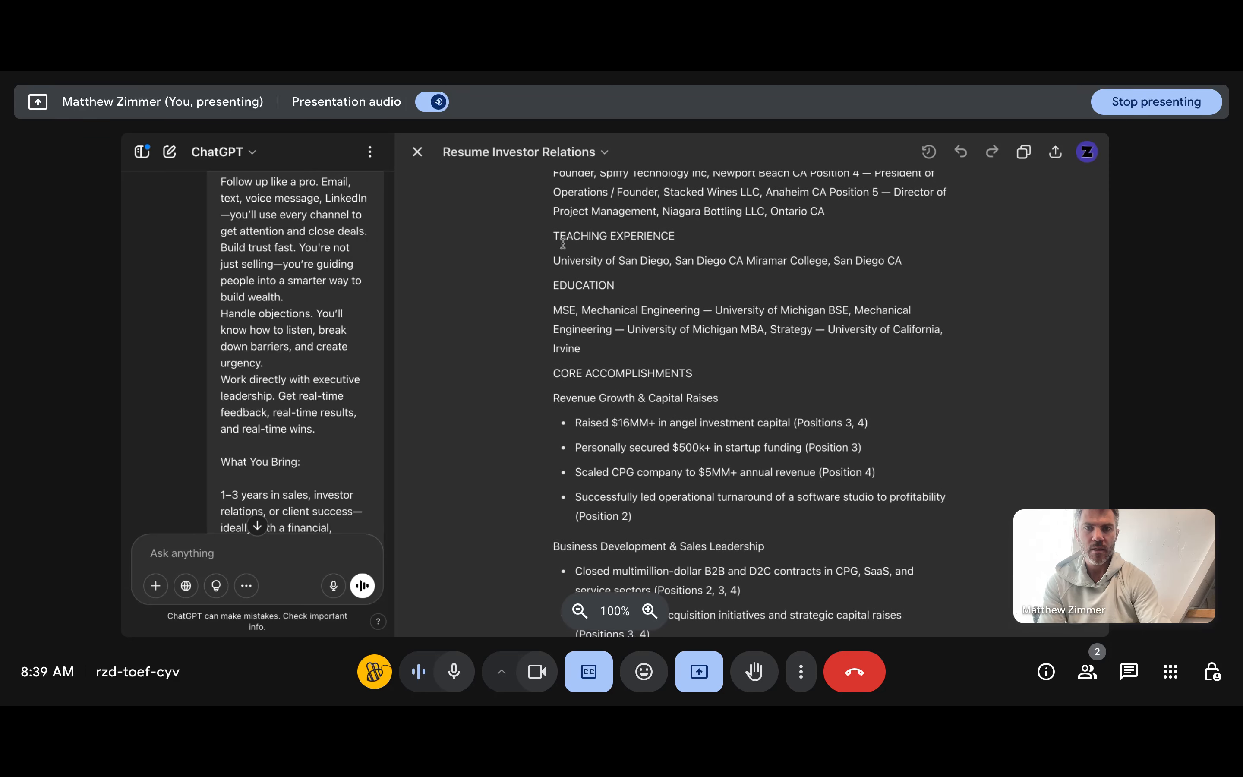
{"action": "scroll", "coordinate": [563, 244], "scroll_direction": "up", "scroll_amount": 3}
{"action": "left_click", "coordinate": [808, 330]}
{"action": "scroll", "coordinate": [640, 231], "scroll_direction": "up", "scroll_amount": 2}
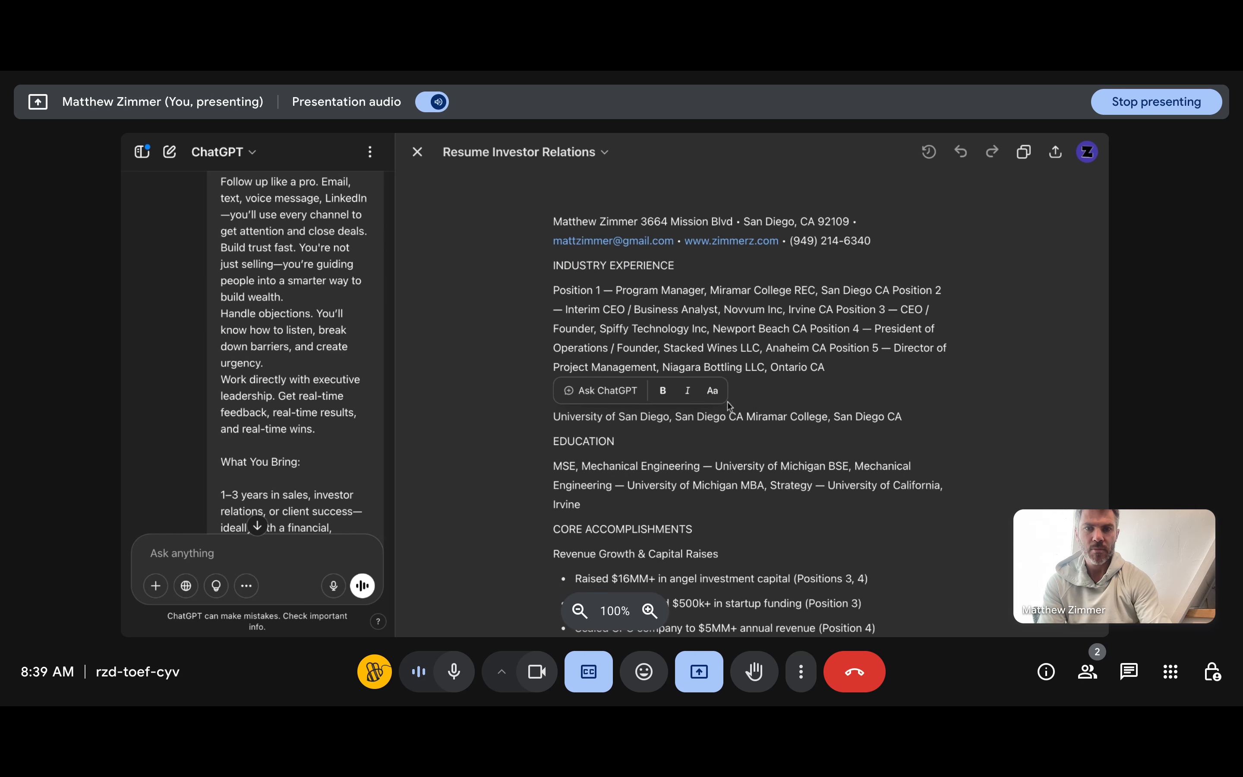
{"action": "scroll", "coordinate": [725, 402], "scroll_direction": "down", "scroll_amount": 7}
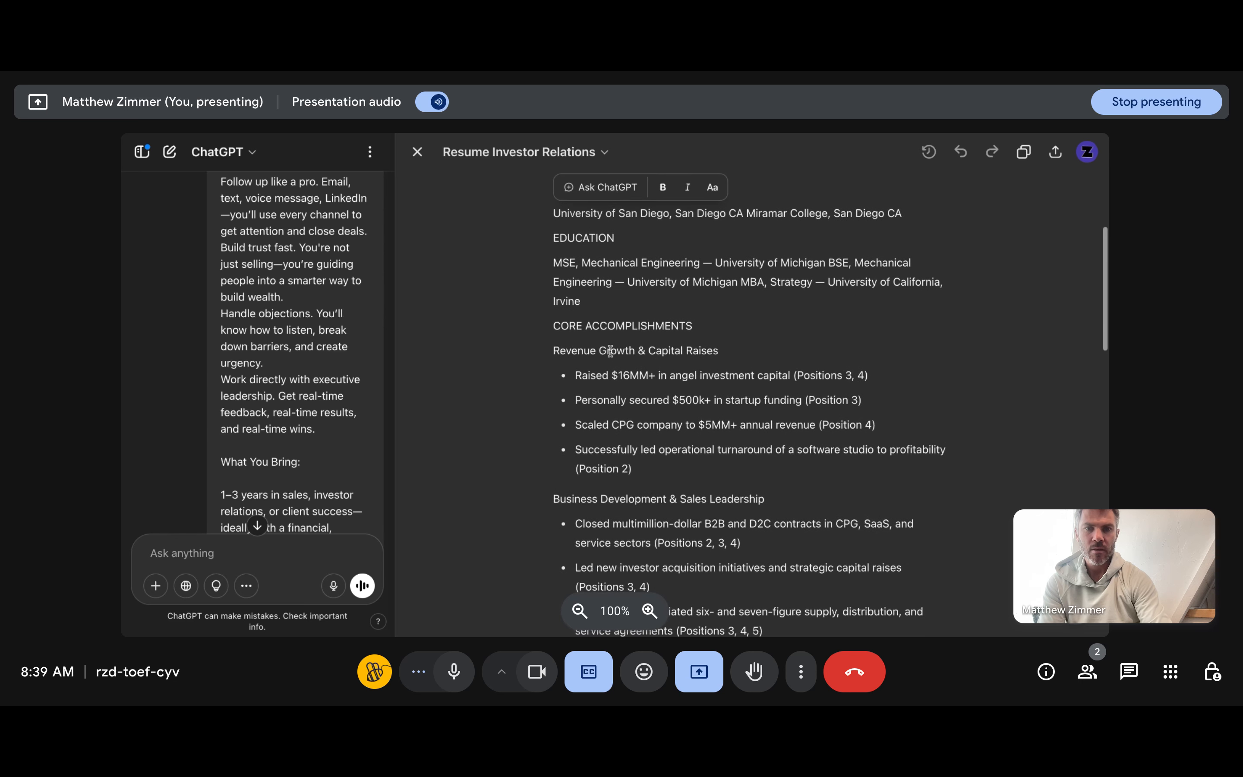
Step: Review the Core Accomplishments bullets with their position references, continuing through the certifications to the start of Skills
{"action": "left_click_drag", "start_coordinate": [868, 376], "coordinate": [677, 377]}
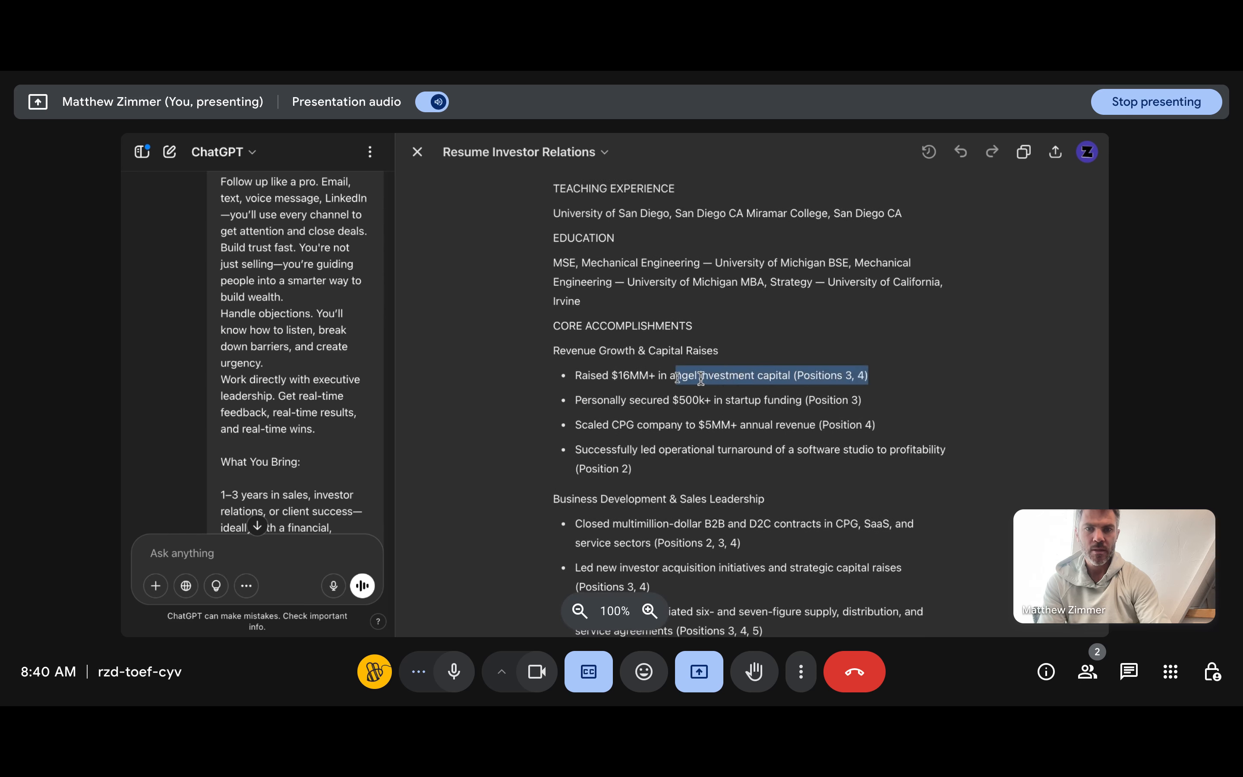
{"action": "left_click_drag", "start_coordinate": [557, 356], "coordinate": [758, 362]}
{"action": "left_click", "coordinate": [721, 381]}
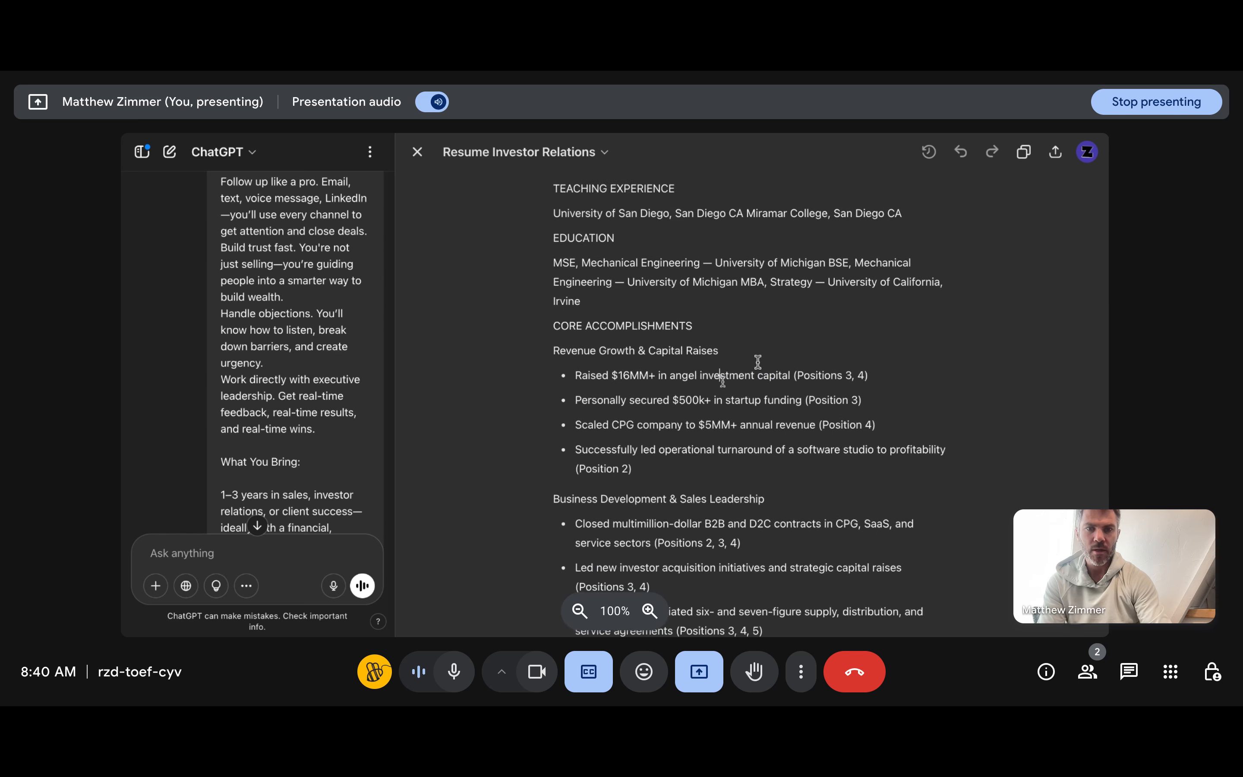
{"action": "scroll", "coordinate": [710, 364], "scroll_direction": "down", "scroll_amount": 10}
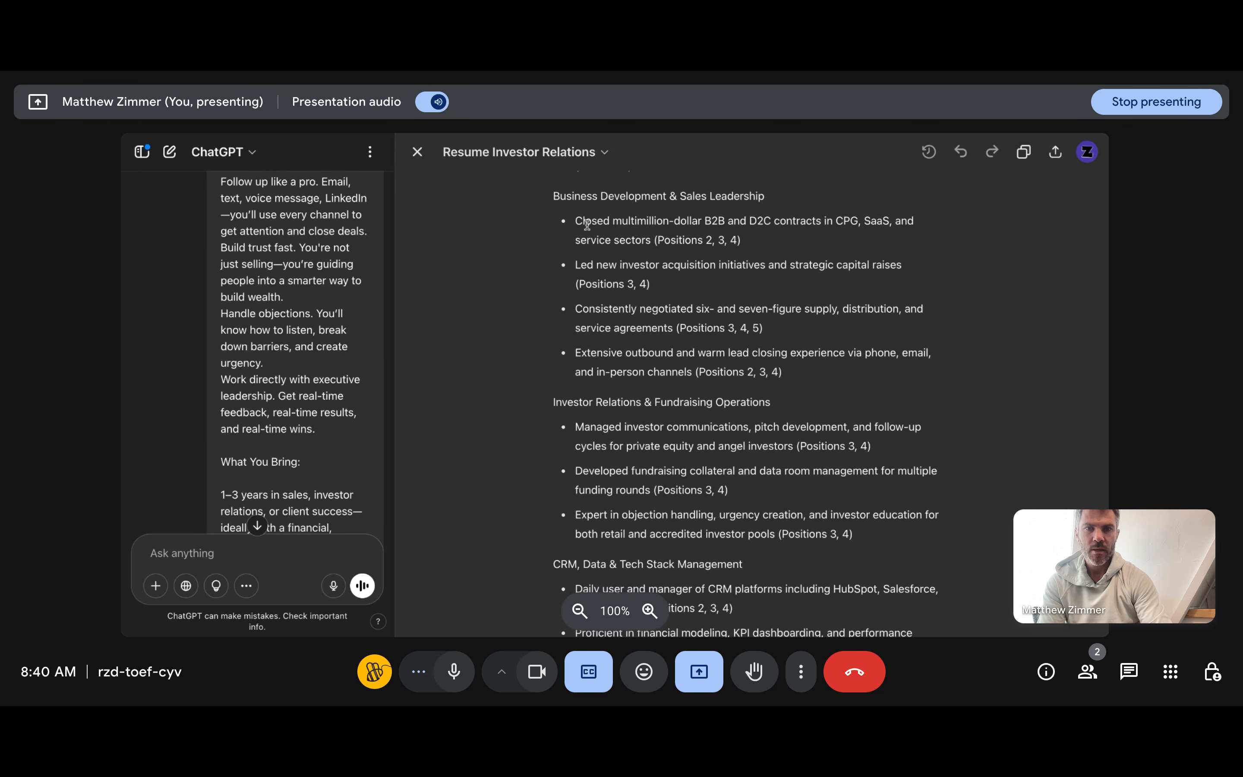
{"action": "left_click_drag", "start_coordinate": [583, 222], "coordinate": [776, 265]}
{"action": "scroll", "coordinate": [819, 238], "scroll_direction": "down", "scroll_amount": 7}
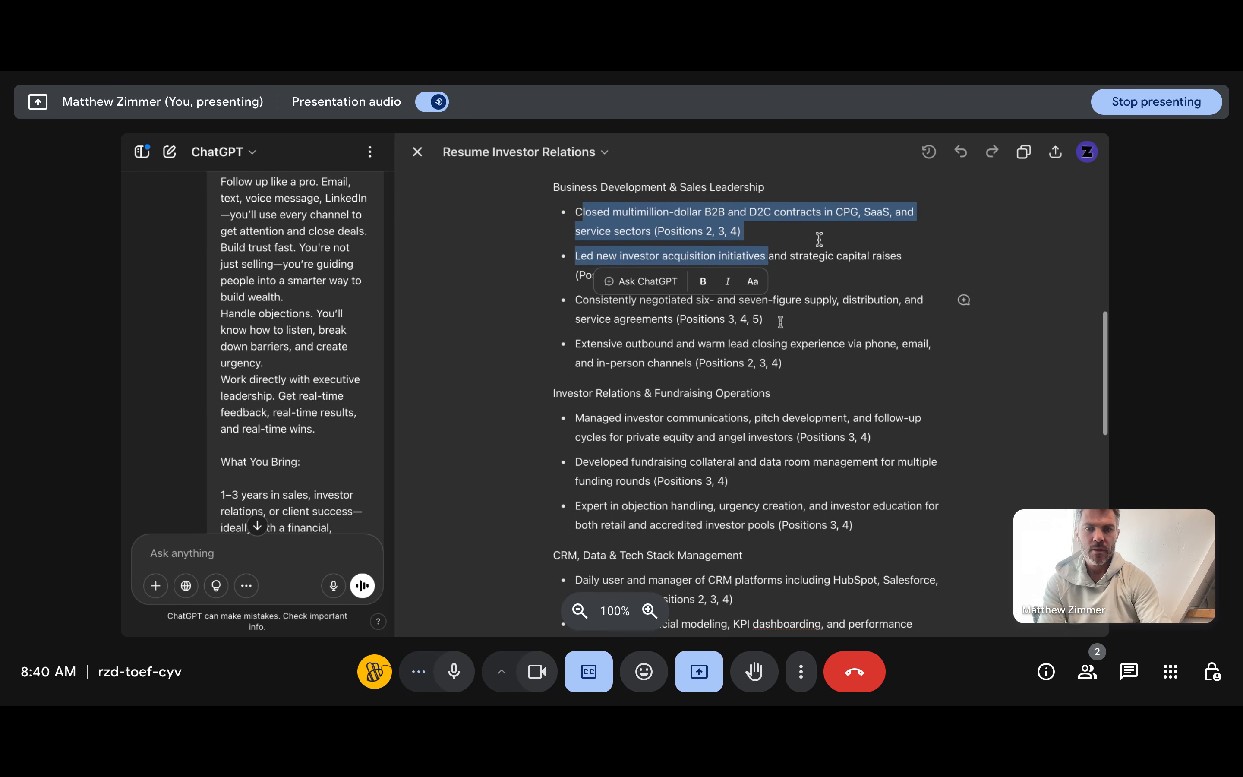
{"action": "scroll", "coordinate": [781, 323], "scroll_direction": "down", "scroll_amount": 15}
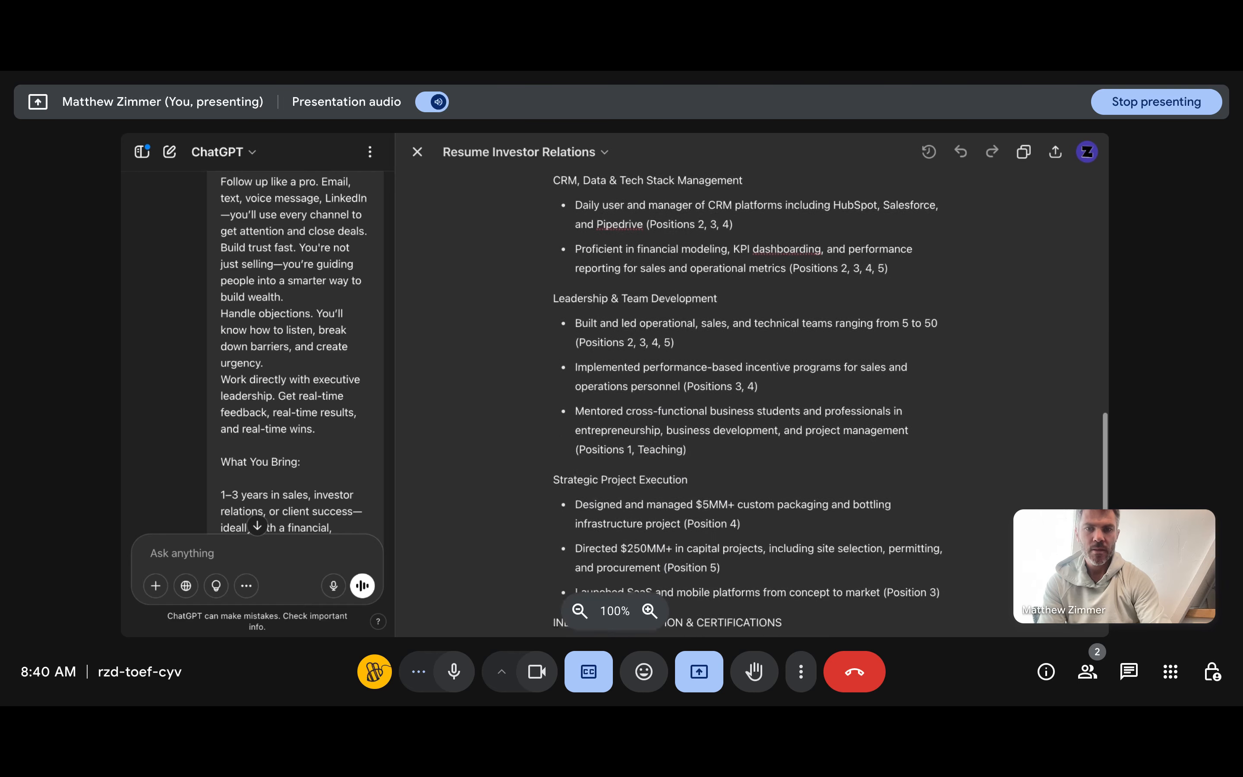
{"action": "scroll", "coordinate": [751, 406], "scroll_direction": "up", "scroll_amount": 5}
{"action": "scroll", "coordinate": [750, 406], "scroll_direction": "down", "scroll_amount": 4}
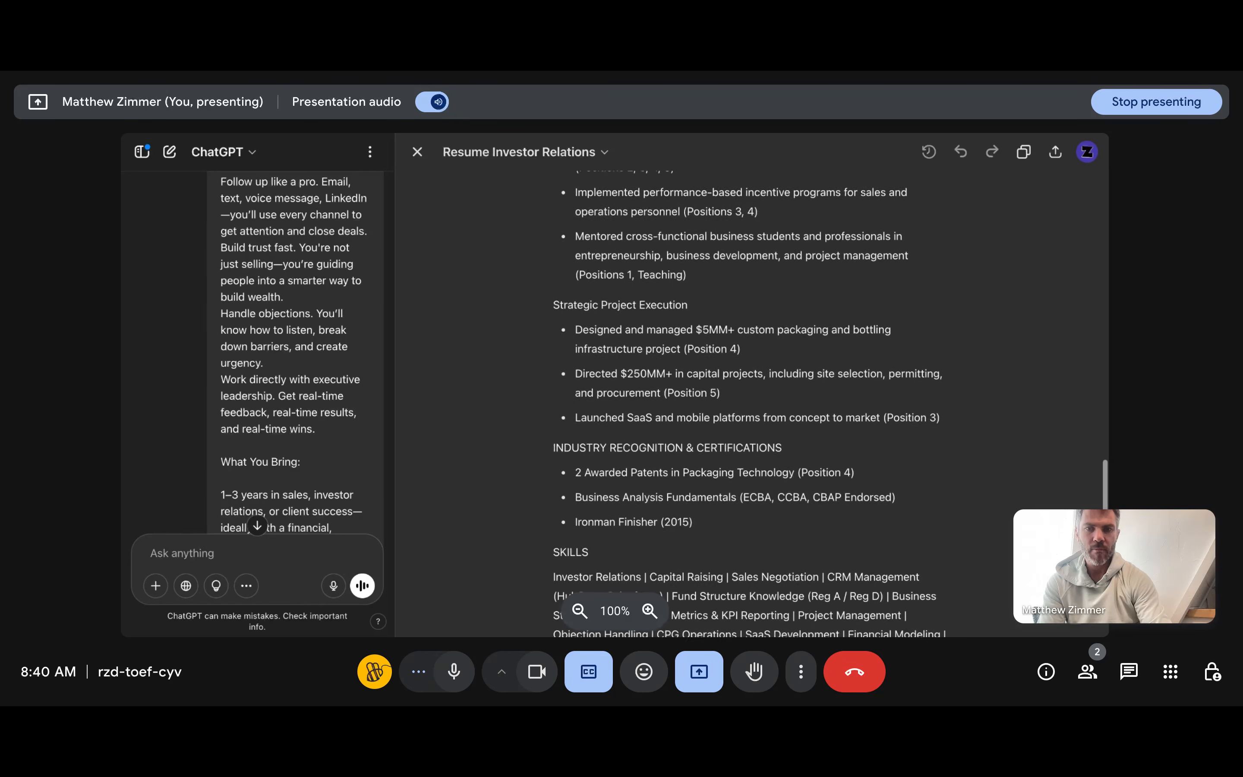
{"action": "scroll", "coordinate": [682, 454], "scroll_direction": "up", "scroll_amount": 20}
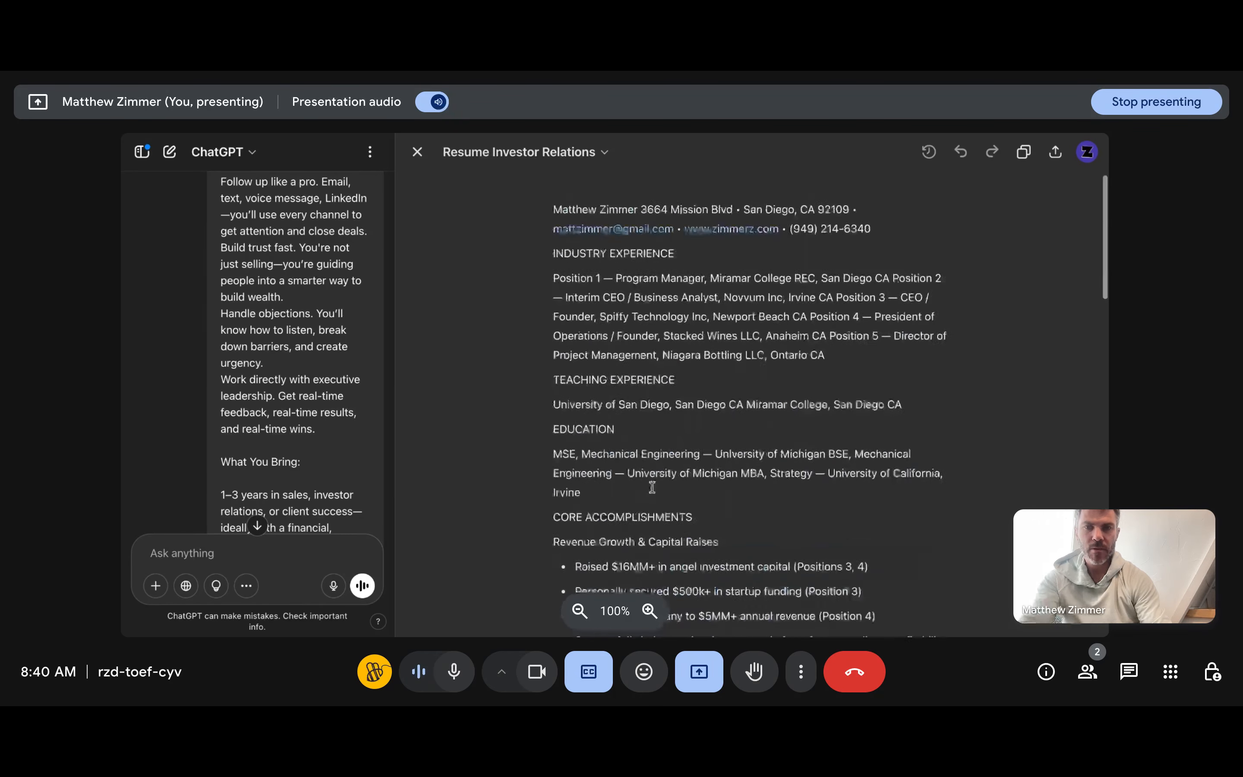
Step: Ask ChatGPT to rework the run-together list of positions under INDUSTRY EXPERIENCE with the comment "This is sloppily organized"
{"action": "double_click", "coordinate": [700, 309]}
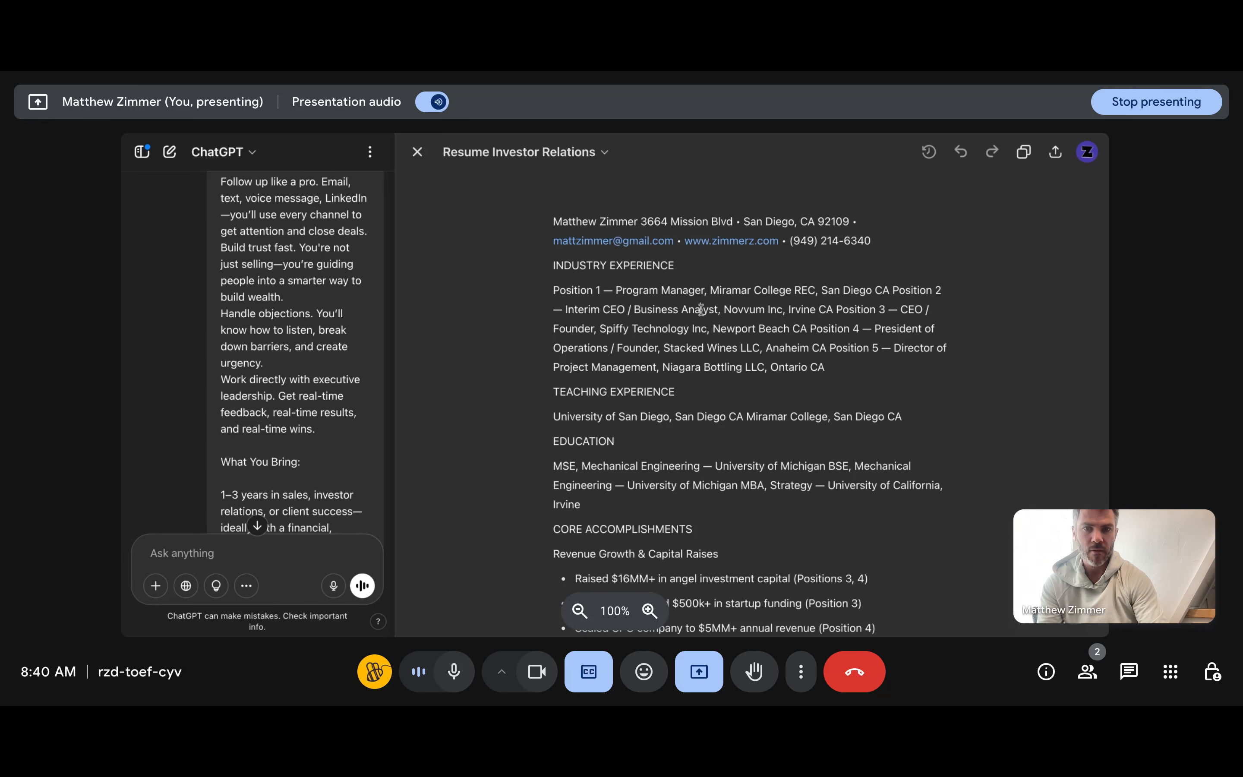
{"action": "left_click", "coordinate": [708, 264]}
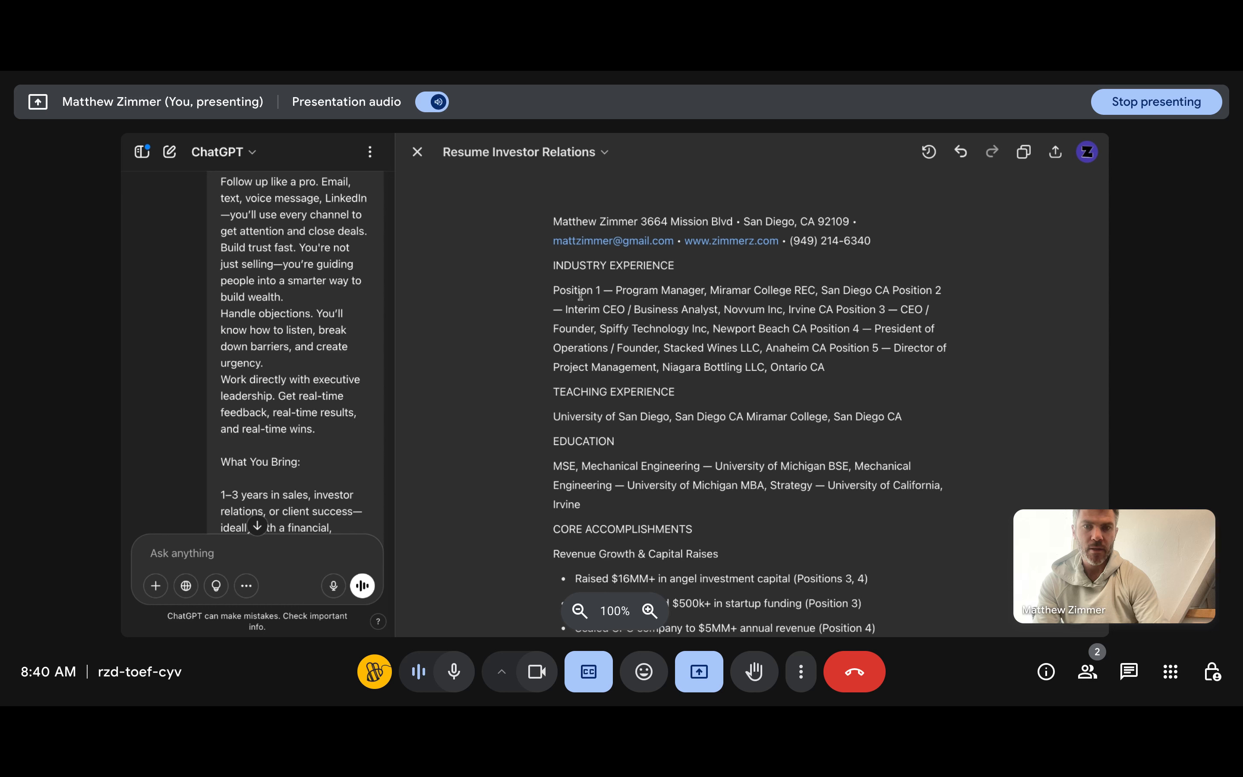
{"action": "left_click_drag", "start_coordinate": [837, 367], "coordinate": [529, 259]}
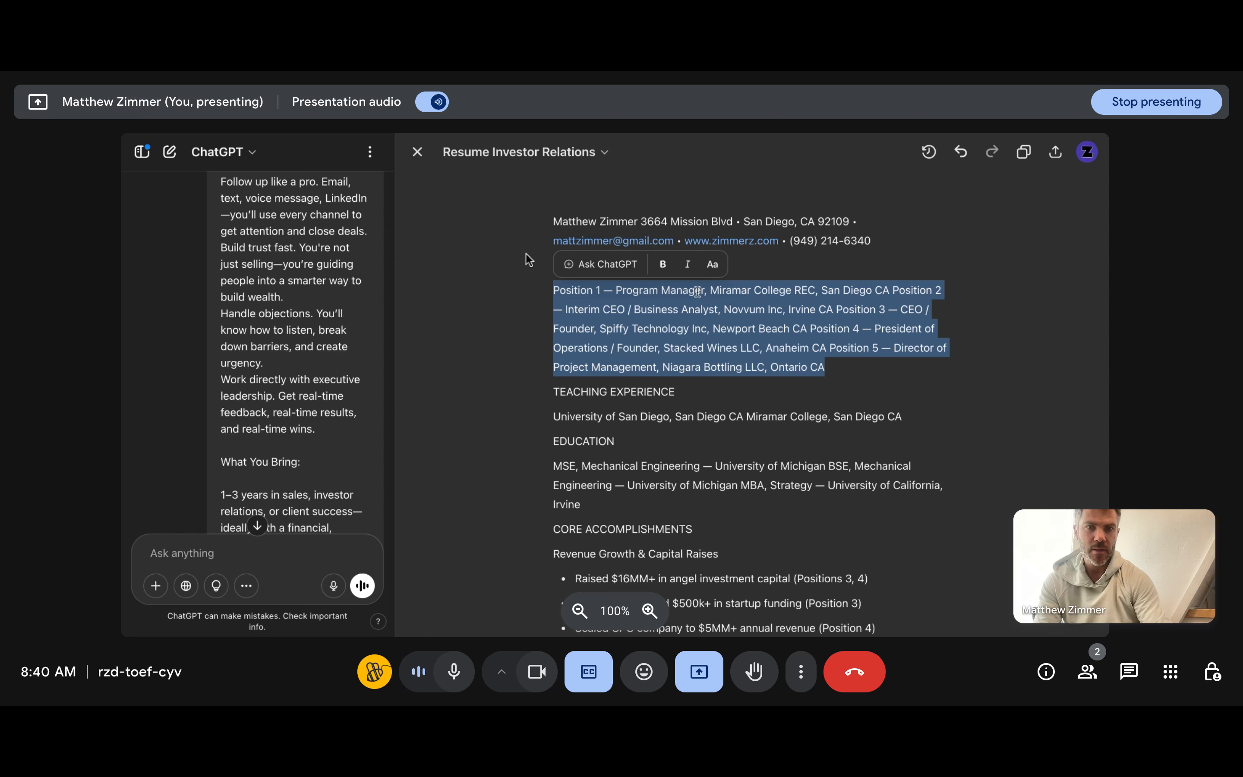
{"action": "left_click", "coordinate": [598, 265]}
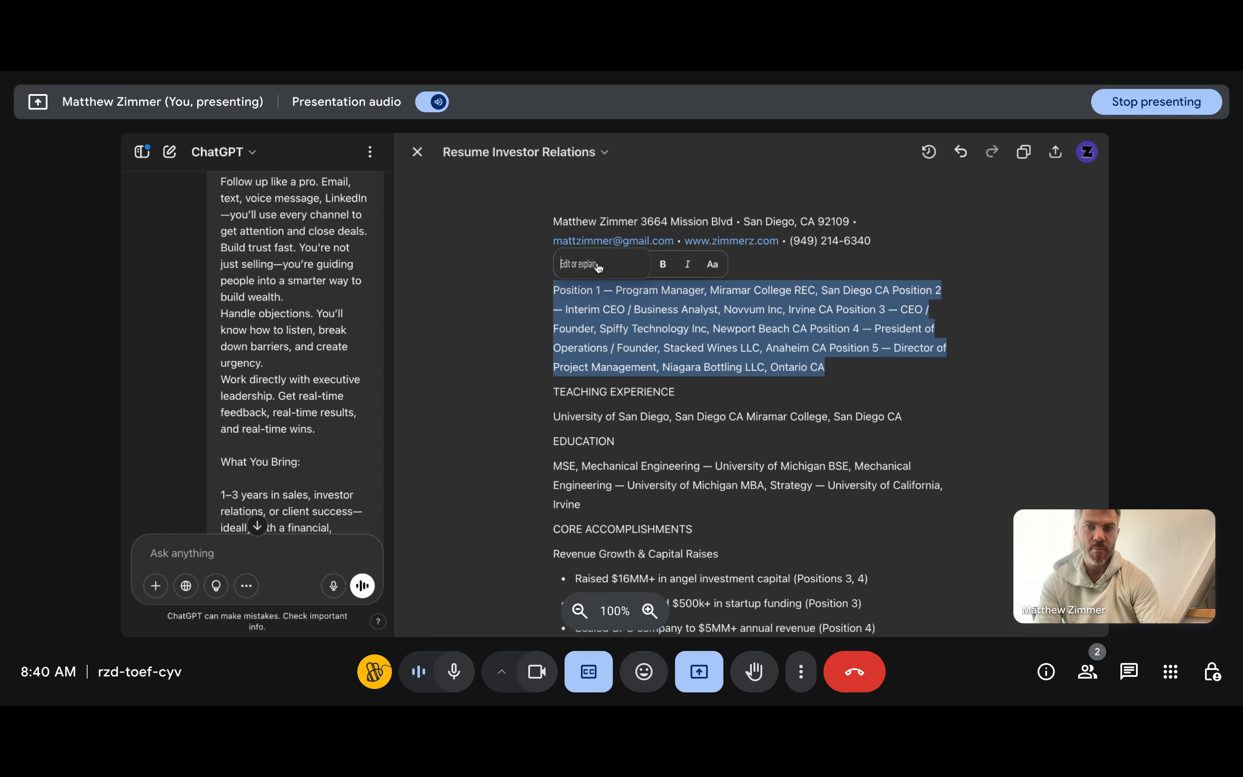
{"action": "type", "text": "This is sloppily organized"}
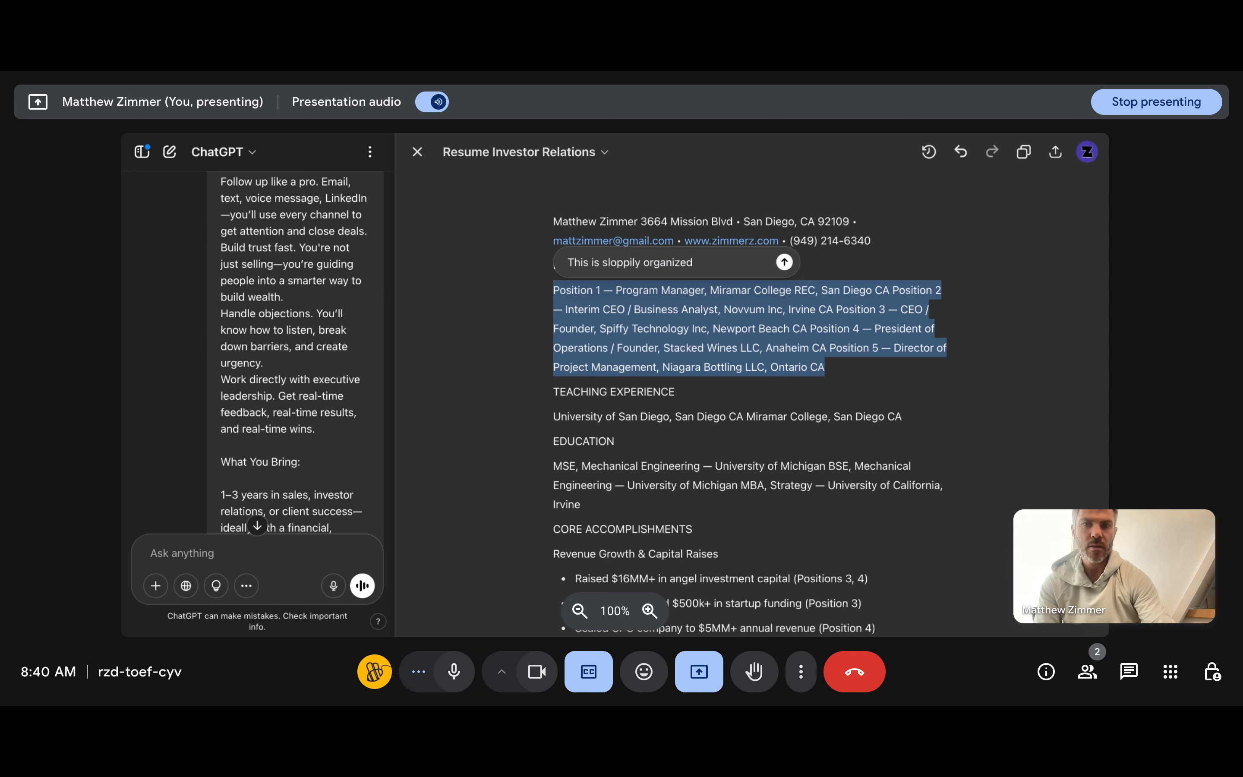
{"action": "key", "text": "Return"}
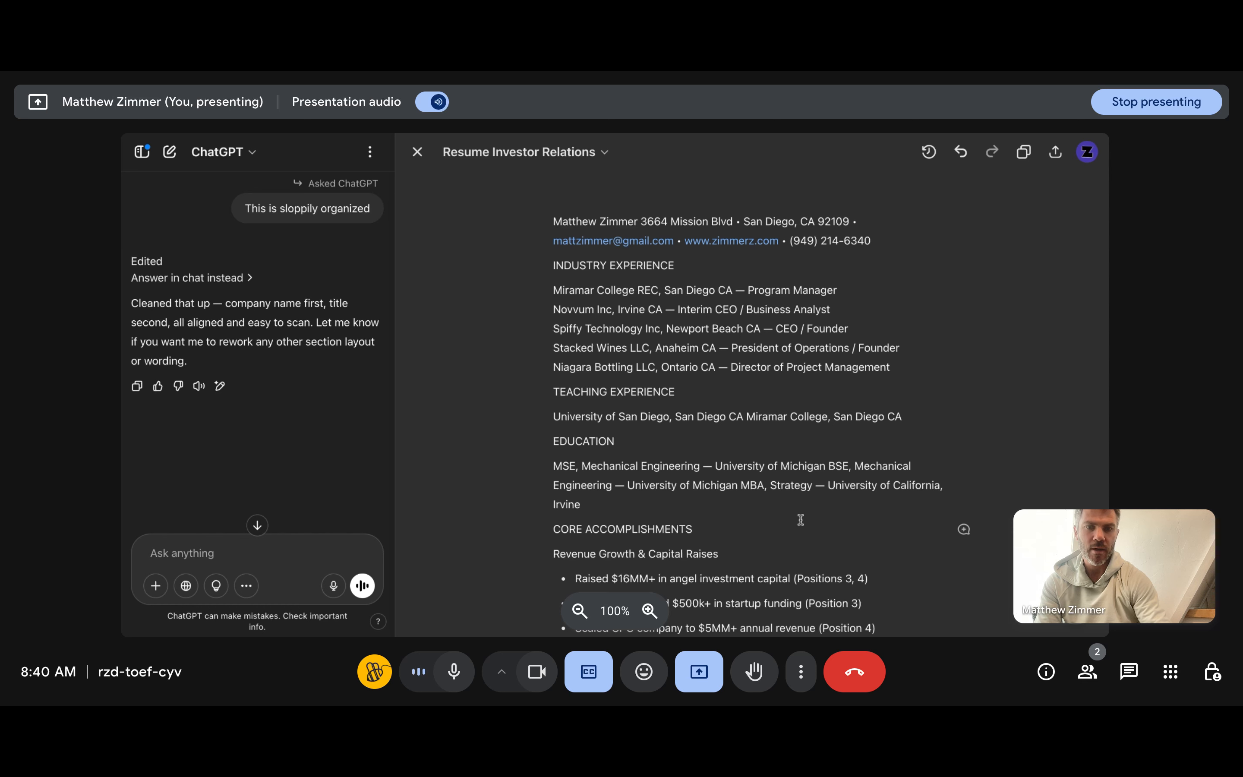
Step: Compare the position references in the accomplishment bullets with the reorganized list under INDUSTRY EXPERIENCE
{"action": "scroll", "coordinate": [802, 516], "scroll_direction": "down", "scroll_amount": 5}
{"action": "left_click_drag", "start_coordinate": [802, 433], "coordinate": [857, 443]}
{"action": "scroll", "coordinate": [856, 448], "scroll_direction": "up", "scroll_amount": 3}
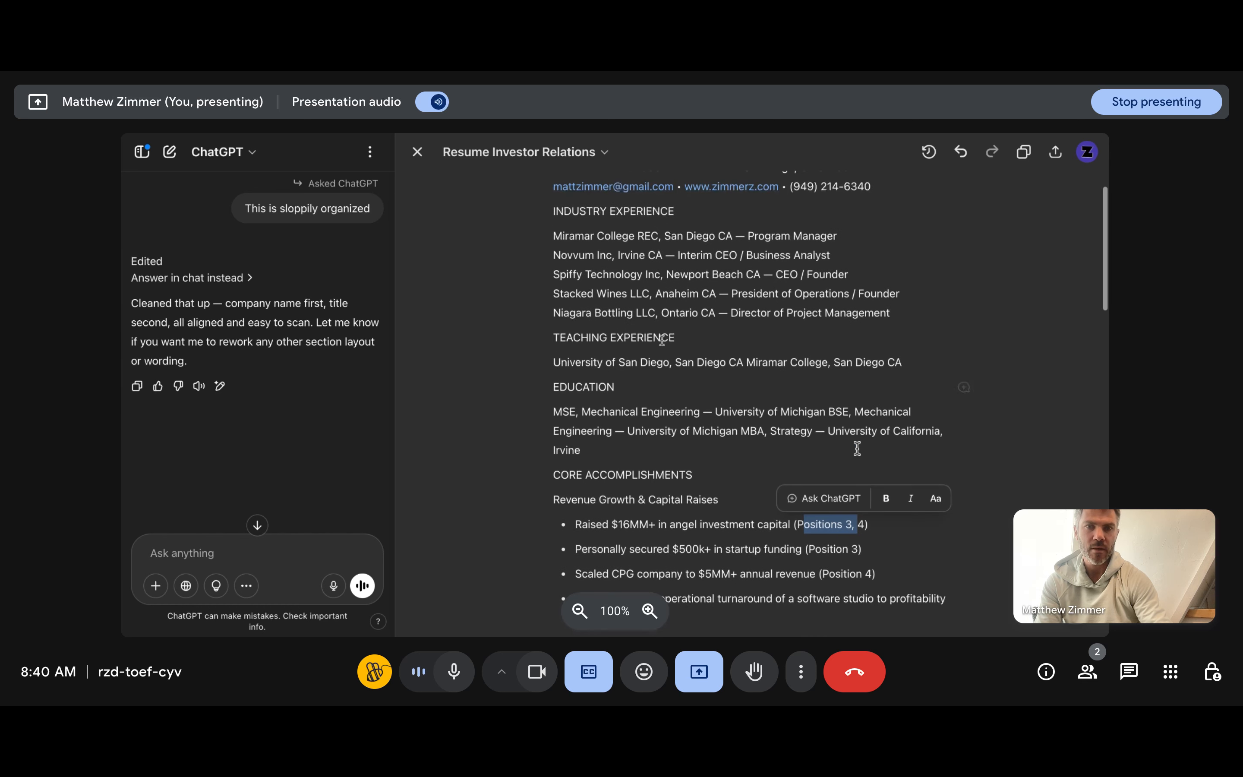
{"action": "left_click_drag", "start_coordinate": [562, 237], "coordinate": [628, 238]}
{"action": "left_click_drag", "start_coordinate": [913, 318], "coordinate": [498, 203]}
{"action": "left_click", "coordinate": [498, 202]}
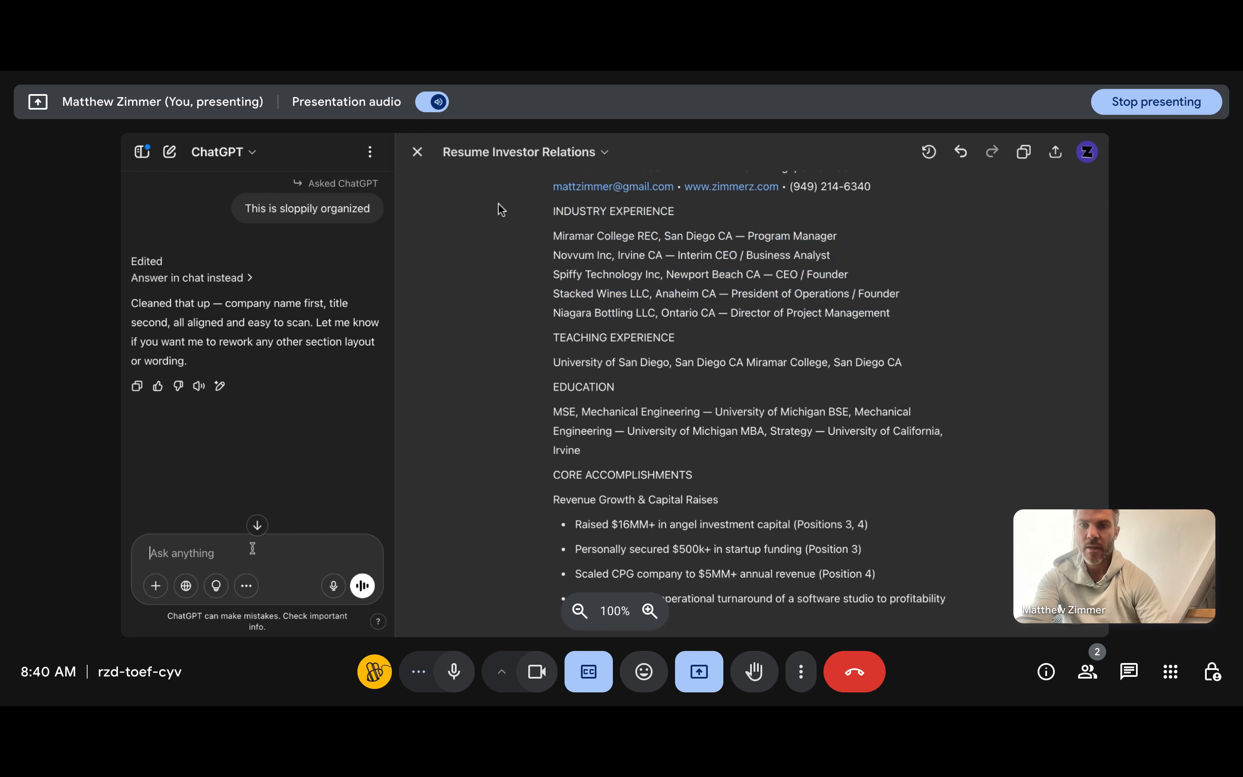
{"action": "left_click_drag", "start_coordinate": [891, 315], "coordinate": [540, 200]}
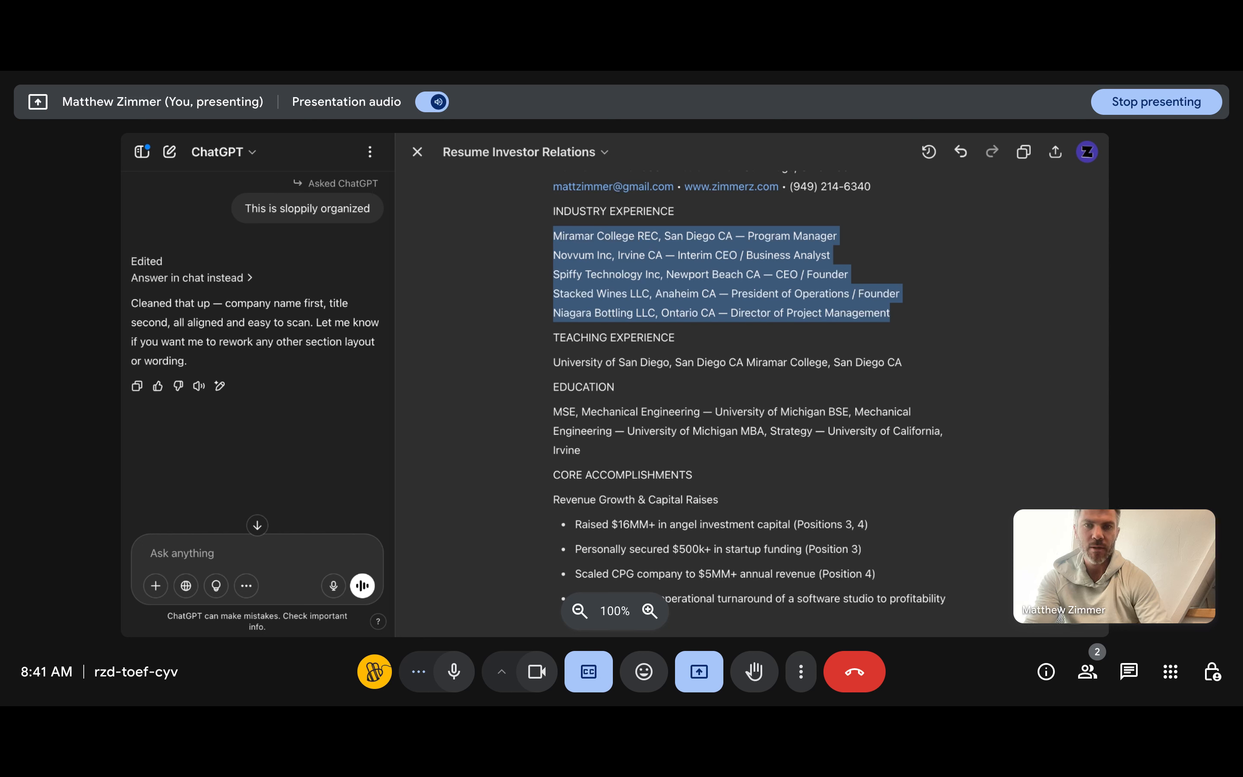
{"action": "left_click", "coordinate": [679, 278]}
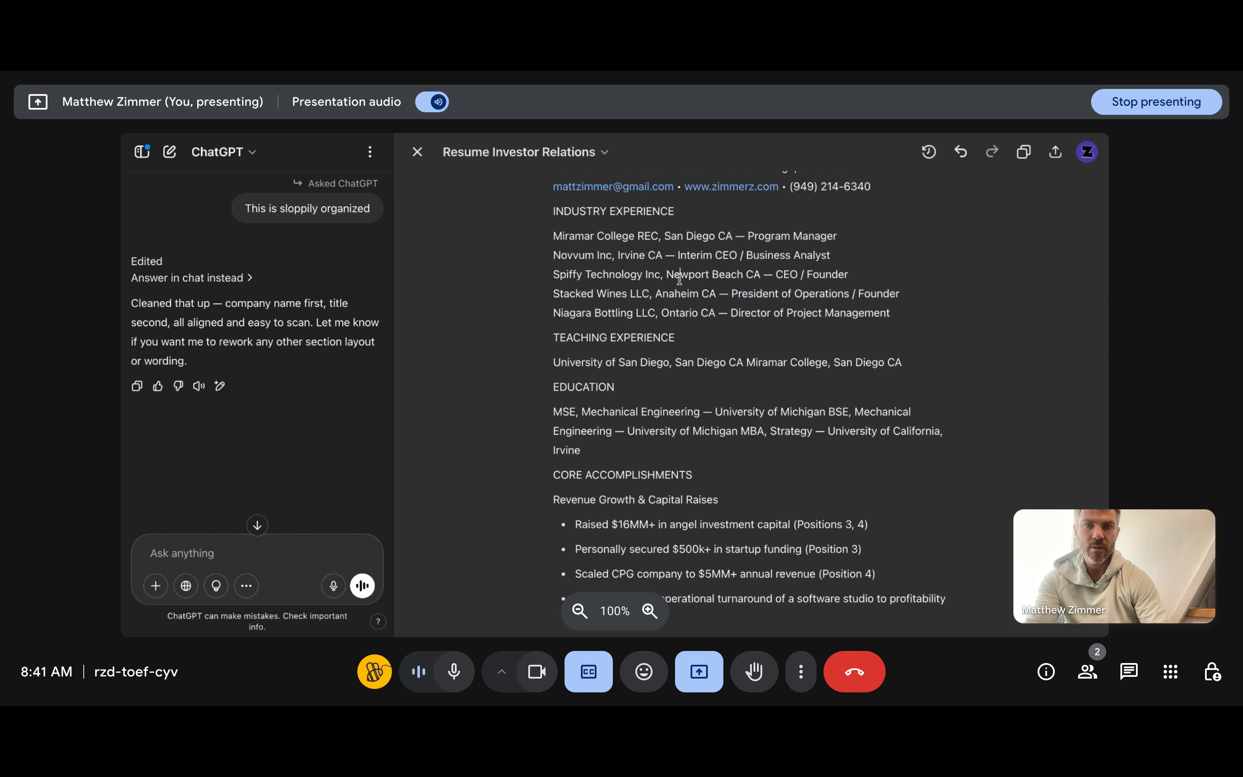
Step: Have ChatGPT edit the five company lines under INDUSTRY EXPERIENCE with the instruction "Add position numbers"
{"action": "left_click_drag", "start_coordinate": [901, 309], "coordinate": [534, 238]}
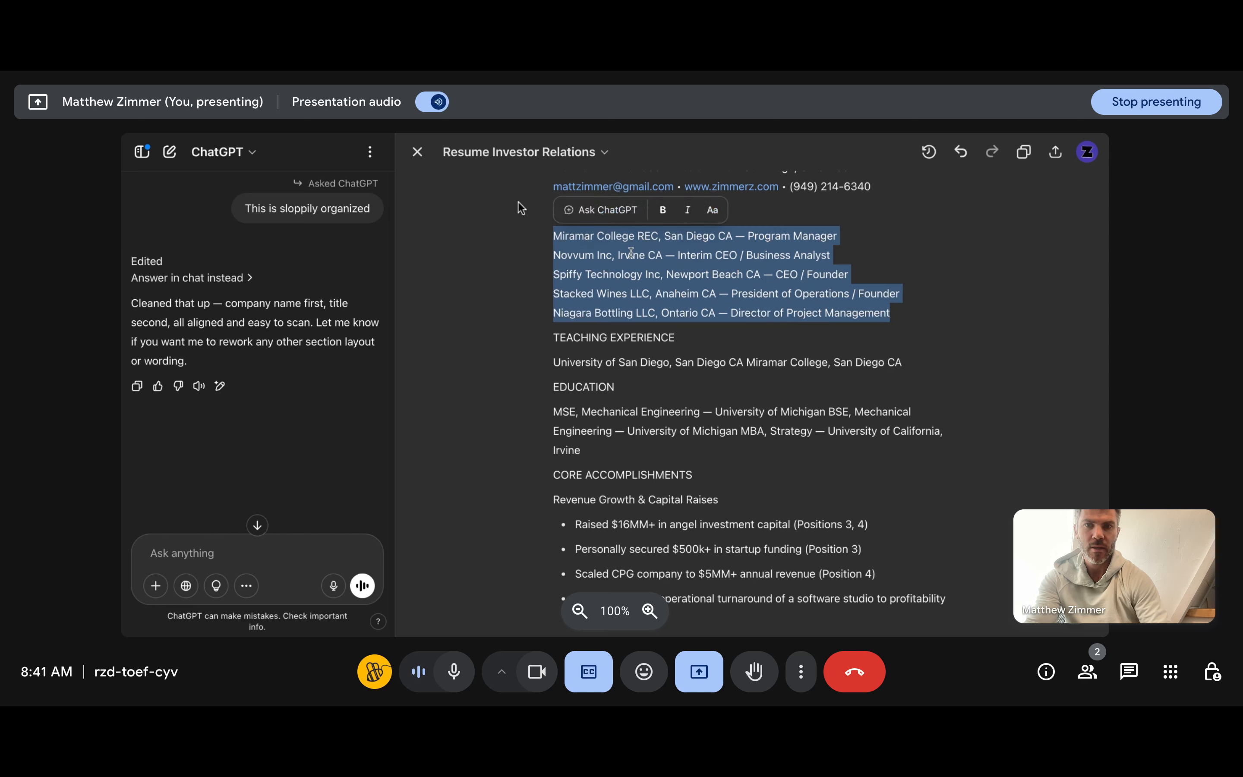
{"action": "left_click", "coordinate": [602, 223]}
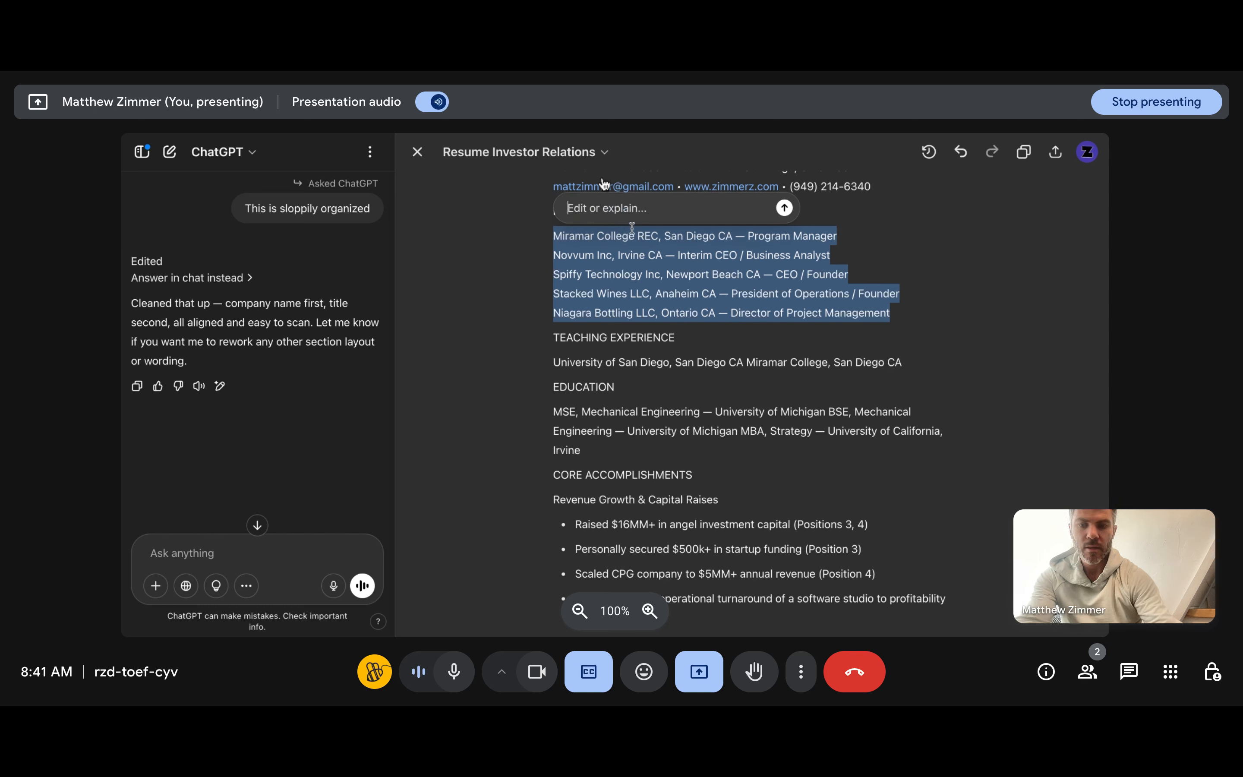
{"action": "type", "text": "Add pos"}
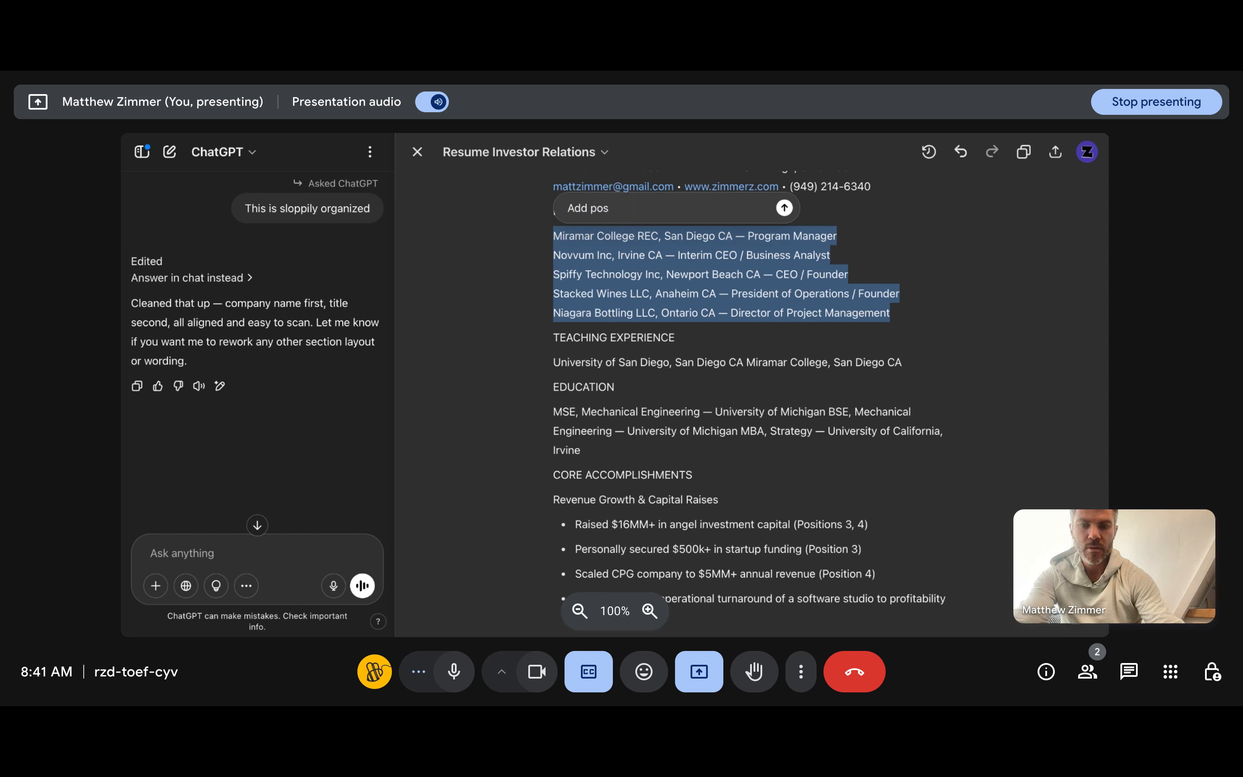
{"action": "type", "text": "ition nu"}
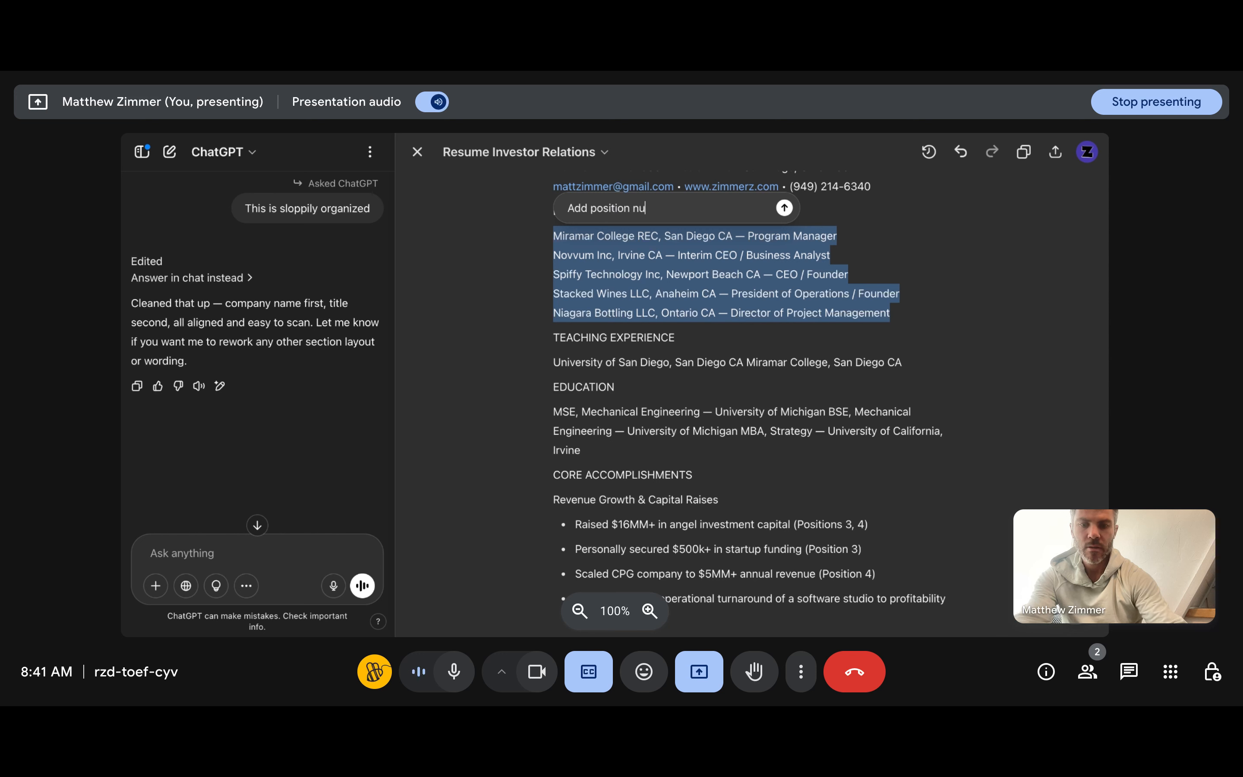
{"action": "type", "text": "mbers"}
{"action": "key", "text": "Return"}
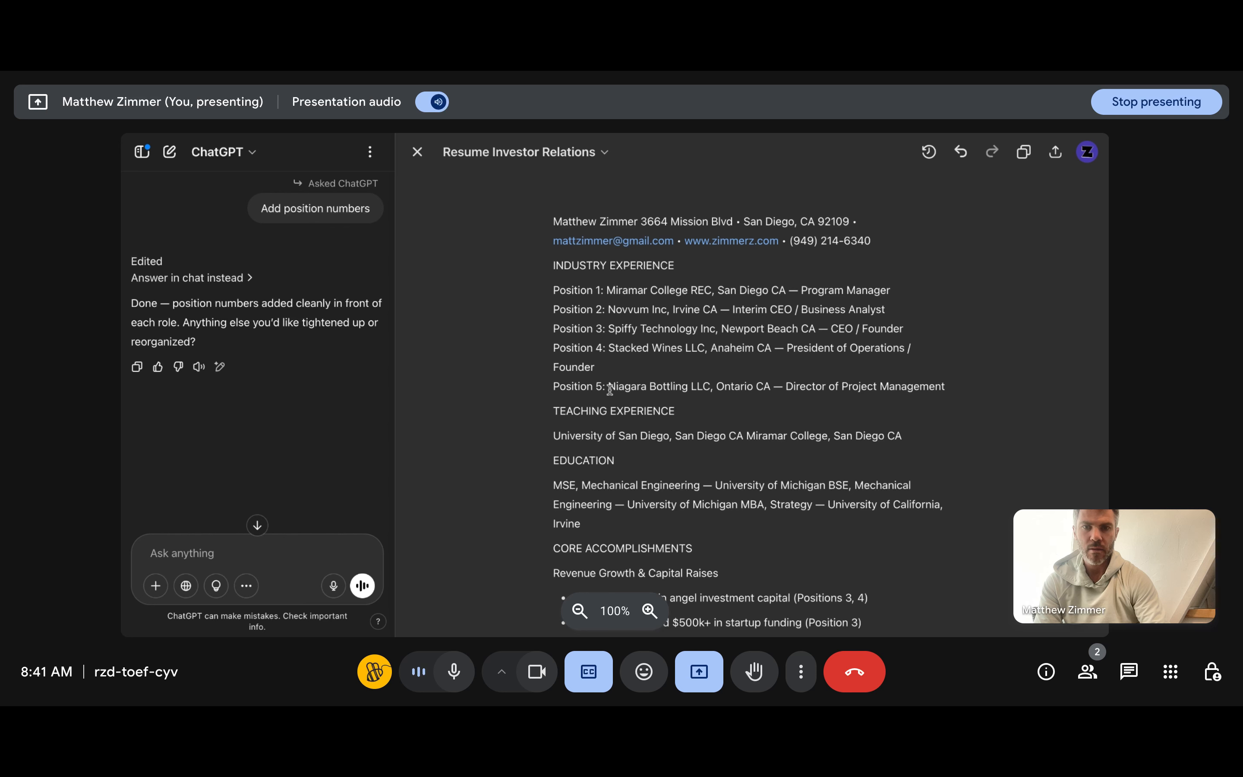
Step: Check the numbered industry positions against the references in the accomplishment bullets, and review the rest of the resume through Skills
{"action": "scroll", "coordinate": [616, 340], "scroll_direction": "down", "scroll_amount": 3}
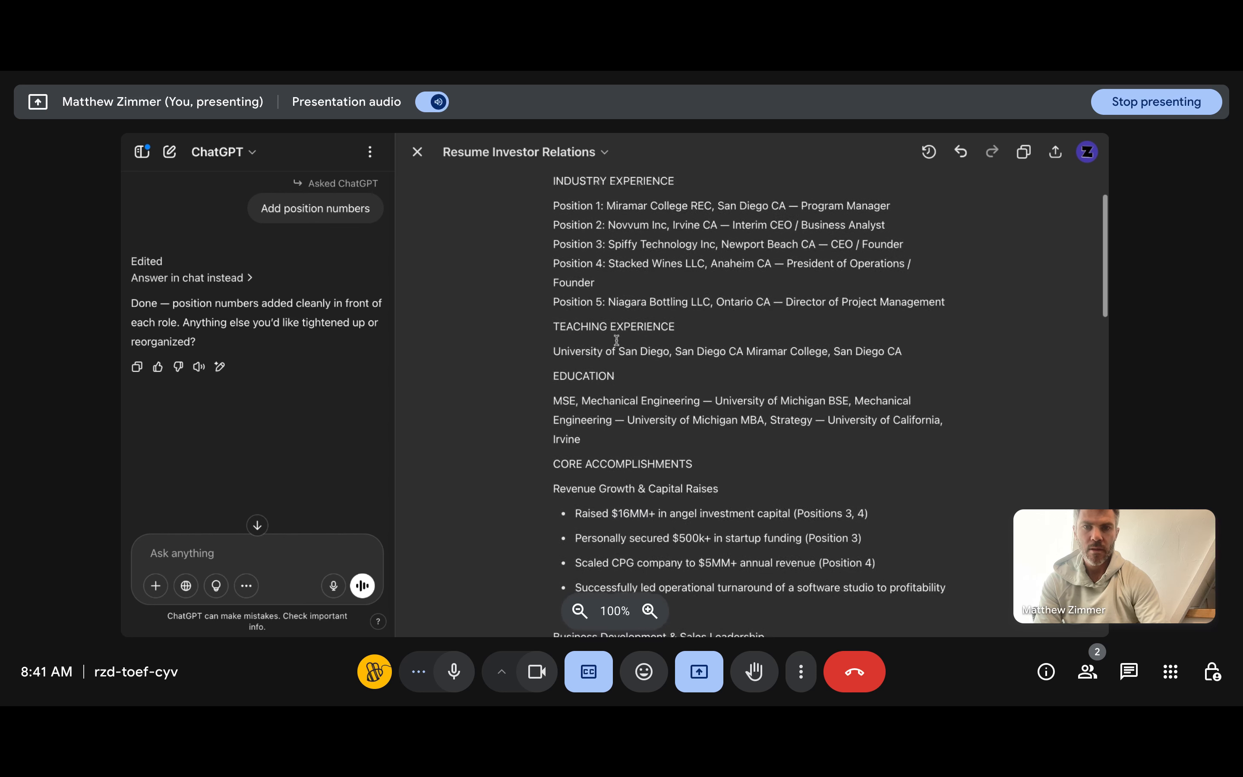
{"action": "scroll", "coordinate": [675, 488], "scroll_direction": "up", "scroll_amount": 3}
{"action": "scroll", "coordinate": [675, 488], "scroll_direction": "down", "scroll_amount": 4}
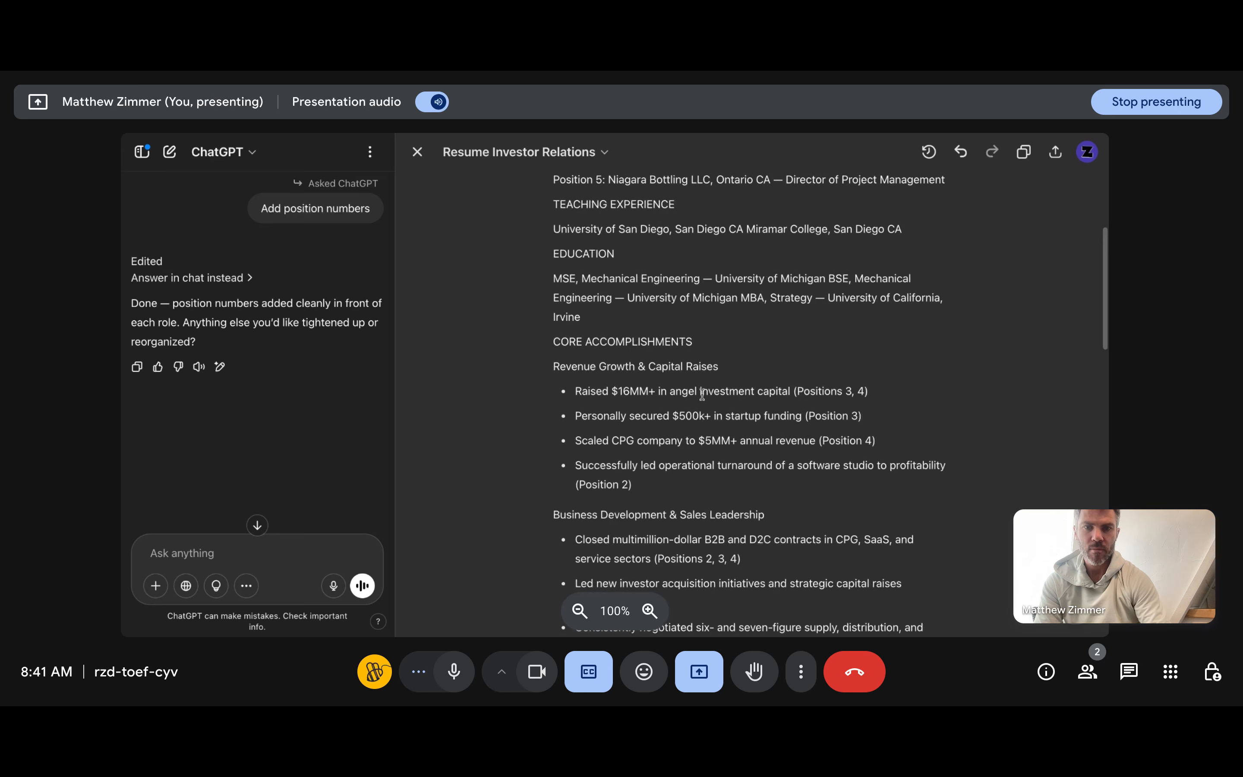
{"action": "scroll", "coordinate": [626, 389], "scroll_direction": "up", "scroll_amount": 1}
{"action": "scroll", "coordinate": [625, 389], "scroll_direction": "down", "scroll_amount": 1}
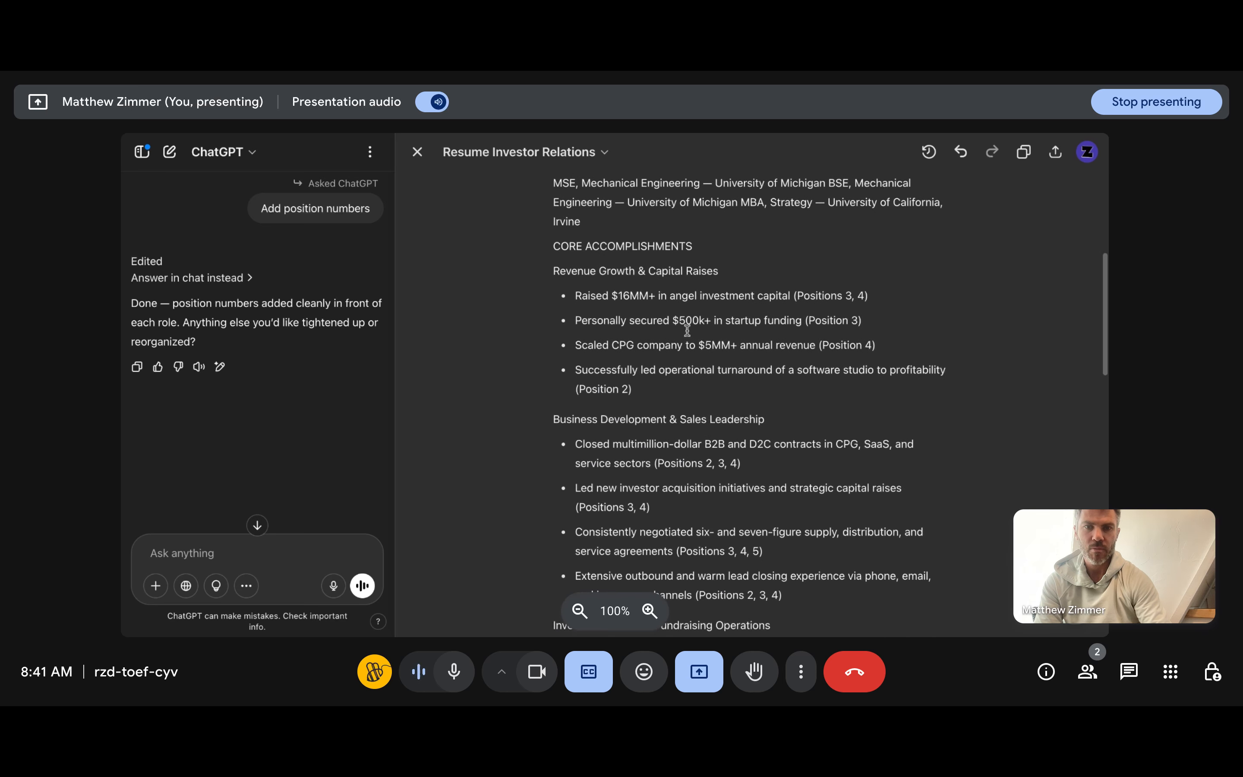
{"action": "scroll", "coordinate": [683, 334], "scroll_direction": "down", "scroll_amount": 4}
{"action": "scroll", "coordinate": [732, 494], "scroll_direction": "up", "scroll_amount": 6}
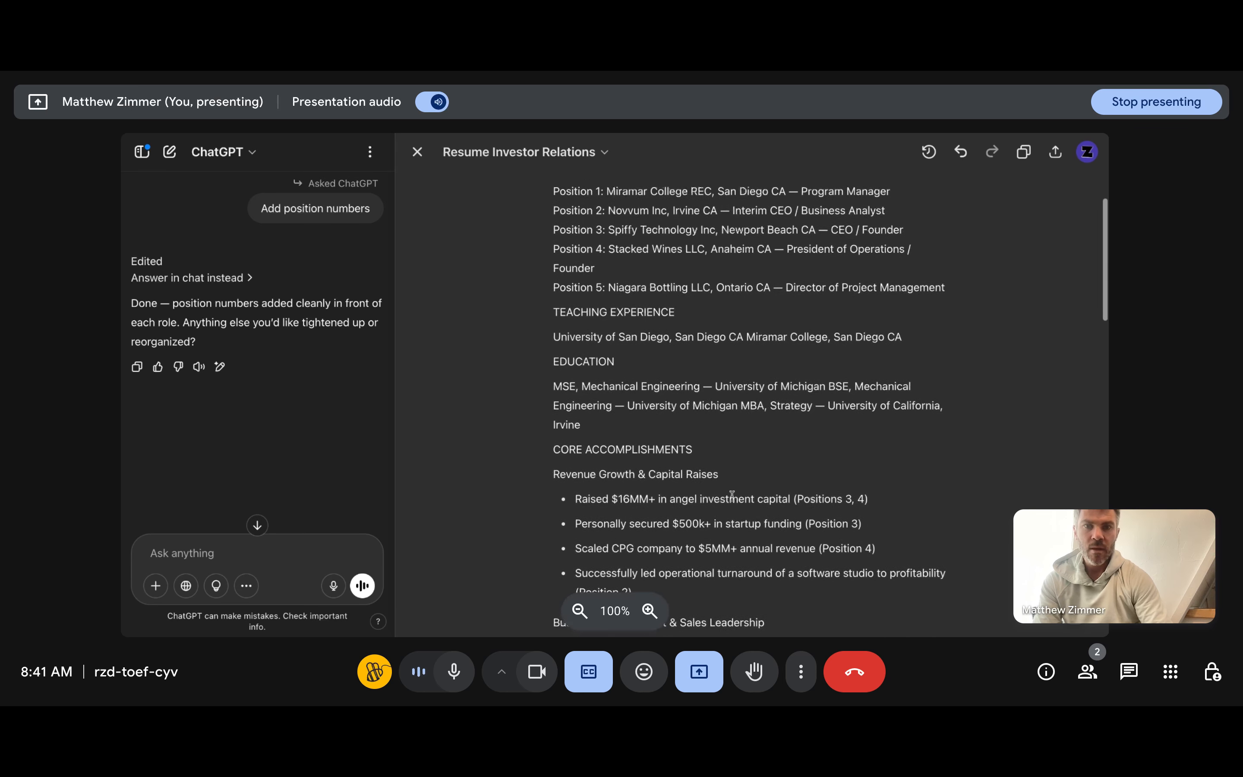
{"action": "scroll", "coordinate": [542, 345], "scroll_direction": "up", "scroll_amount": 1}
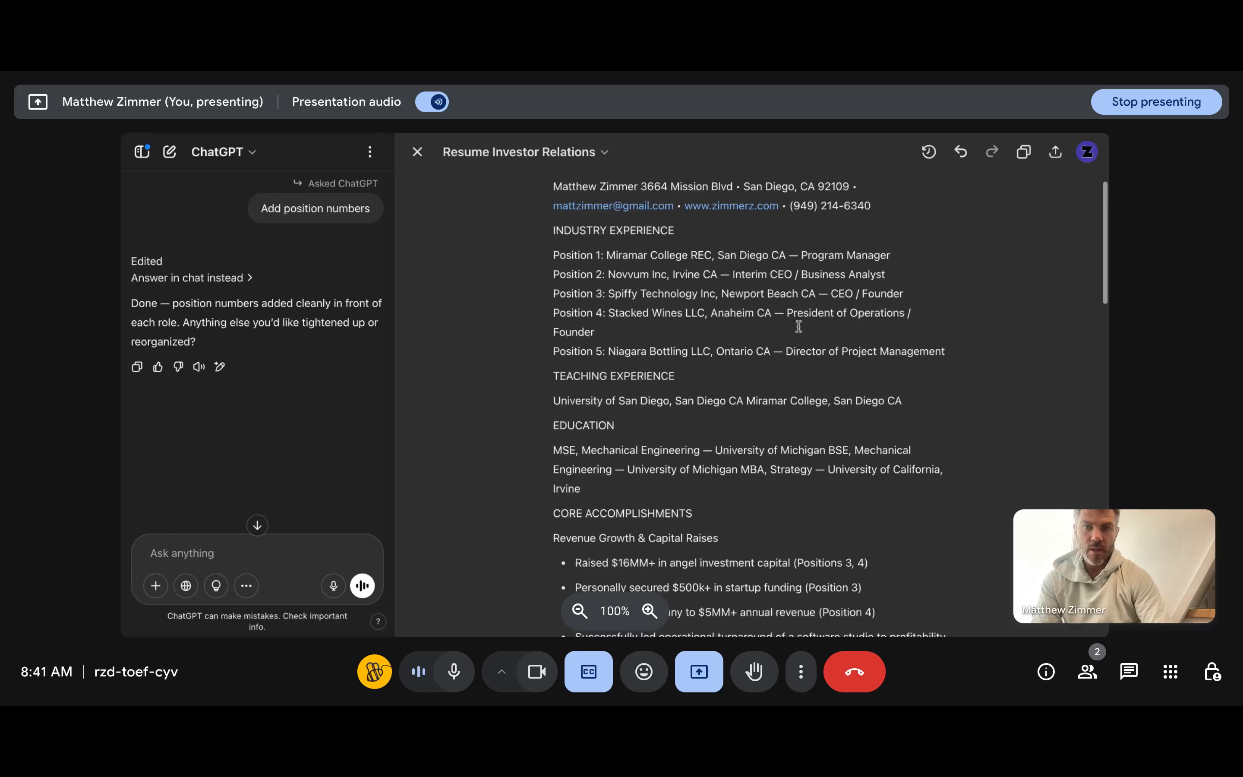
{"action": "left_click_drag", "start_coordinate": [935, 353], "coordinate": [554, 253]}
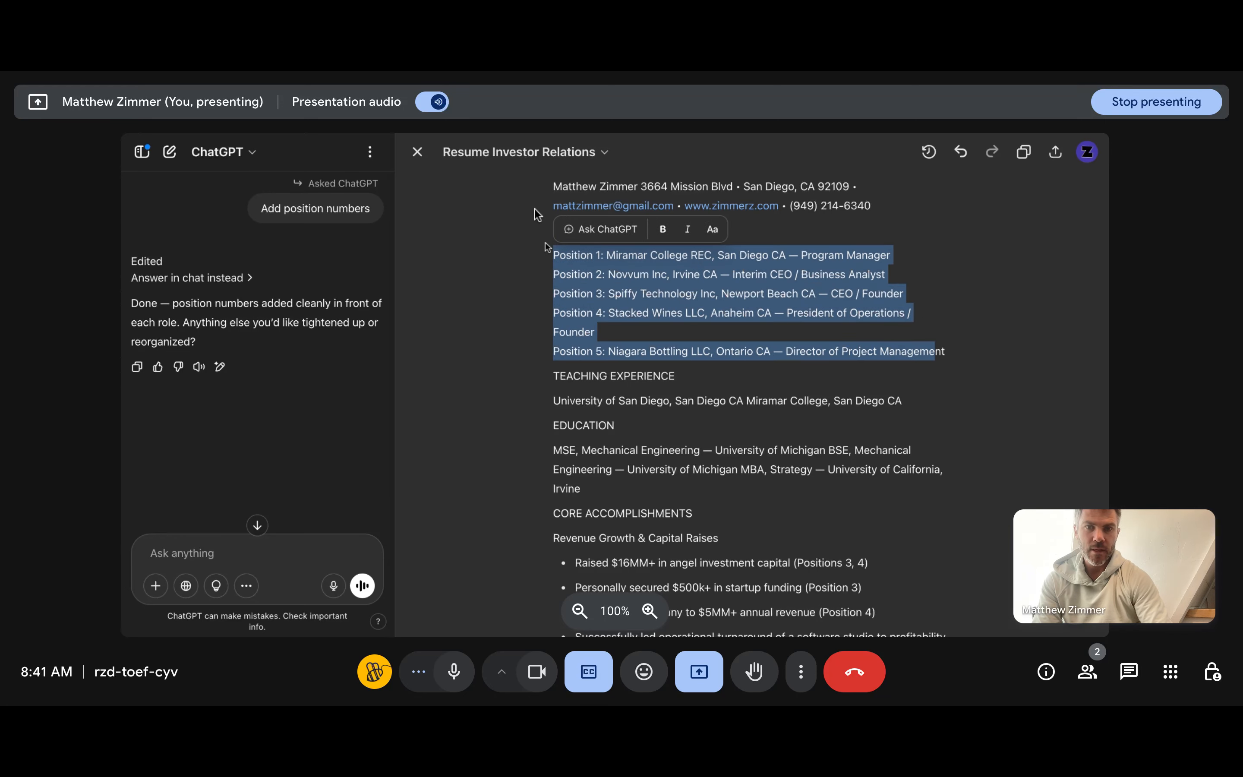
{"action": "left_click", "coordinate": [535, 208]}
{"action": "scroll", "coordinate": [534, 208], "scroll_direction": "down", "scroll_amount": 1}
{"action": "scroll", "coordinate": [535, 208], "scroll_direction": "down", "scroll_amount": 6}
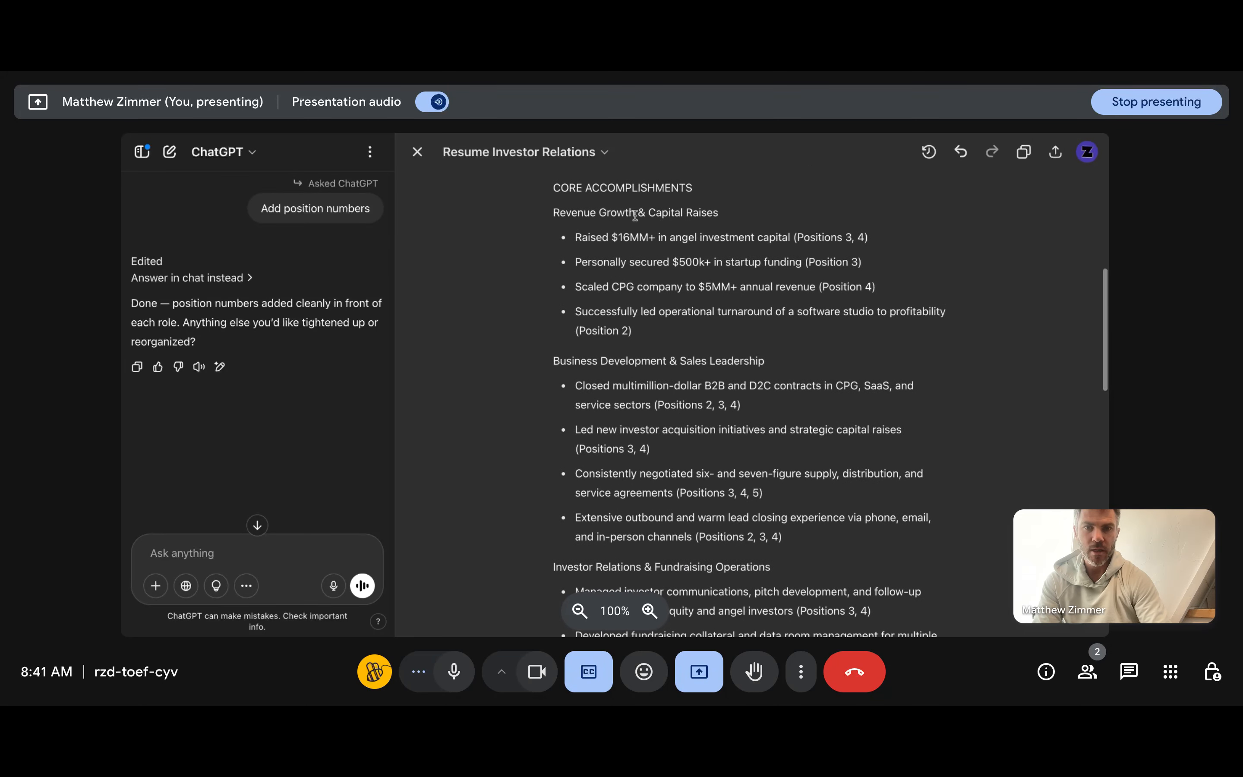
{"action": "scroll", "coordinate": [732, 373], "scroll_direction": "down", "scroll_amount": 15}
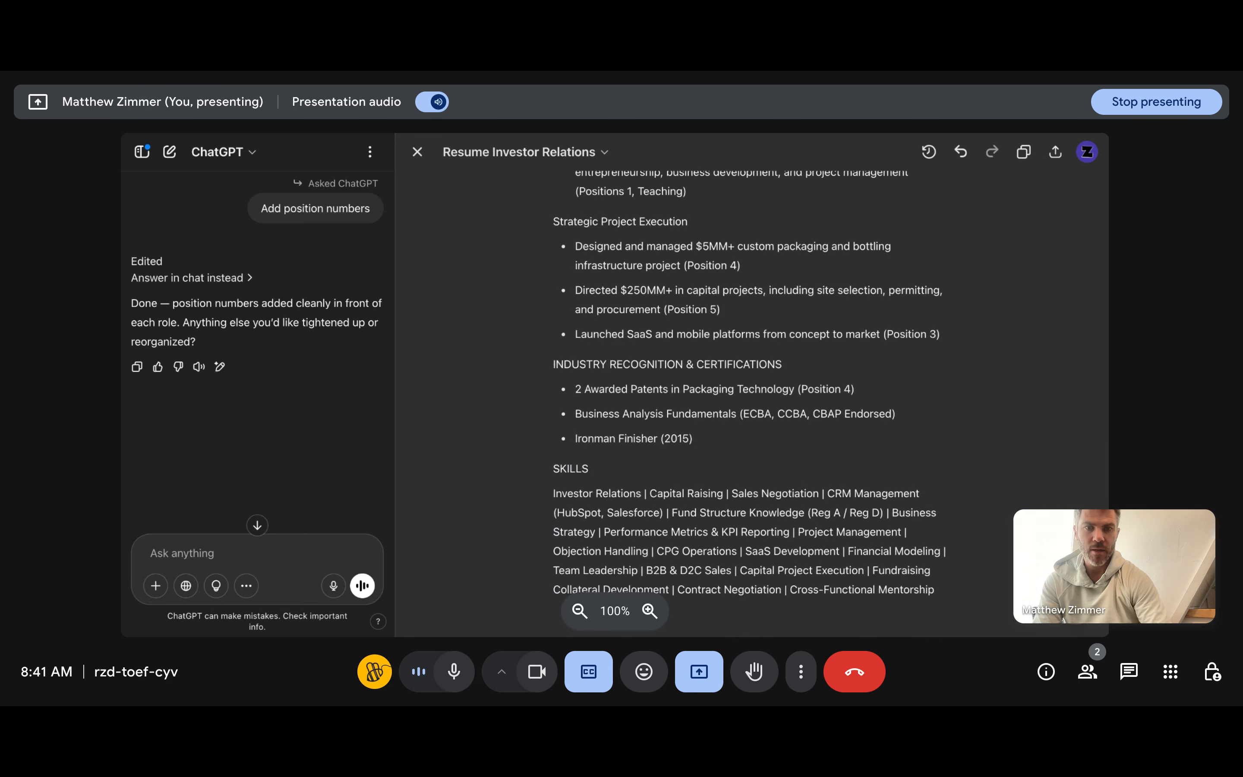
Step: Have ChatGPT edit the five numbered lines under INDUSTRY EXPERIENCE with "Make up job titles that would be more aligned for this position"
{"action": "scroll", "coordinate": [744, 477], "scroll_direction": "up", "scroll_amount": 3}
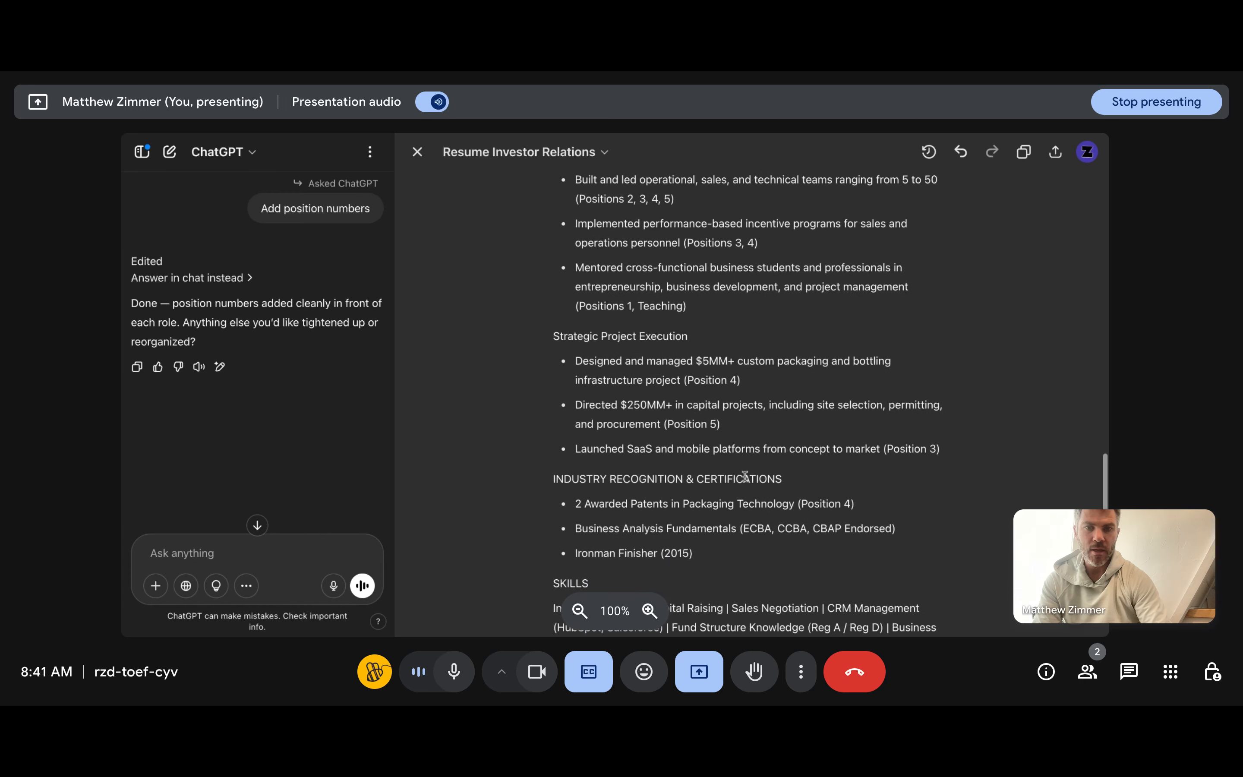
{"action": "scroll", "coordinate": [699, 411], "scroll_direction": "up", "scroll_amount": 3}
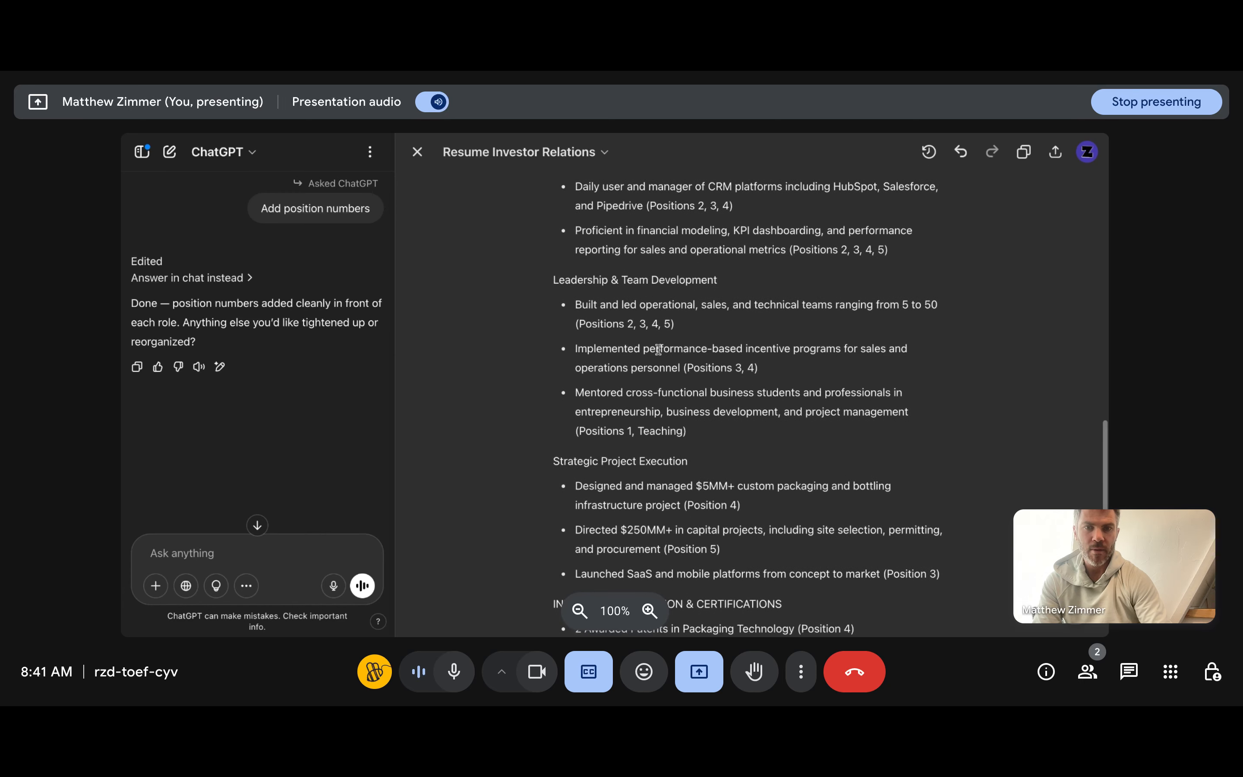
{"action": "scroll", "coordinate": [721, 343], "scroll_direction": "up", "scroll_amount": 12}
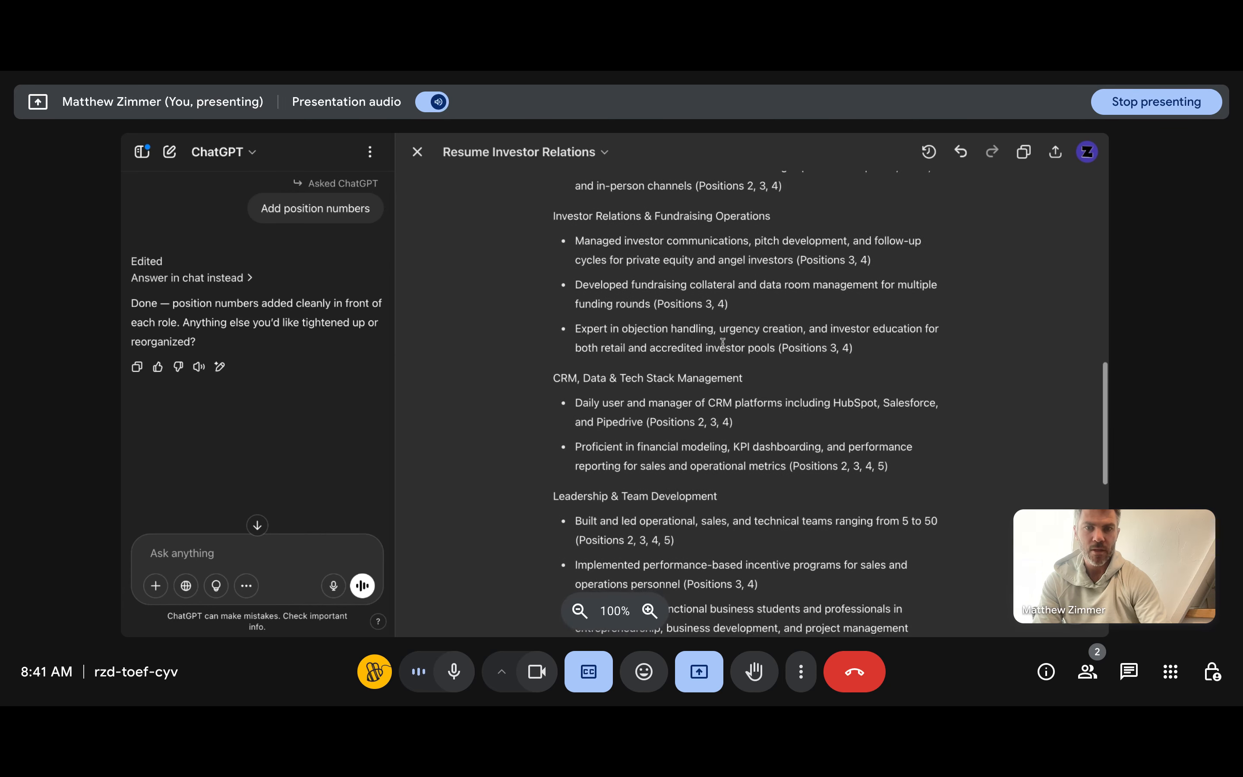
{"action": "scroll", "coordinate": [748, 404], "scroll_direction": "up", "scroll_amount": 6}
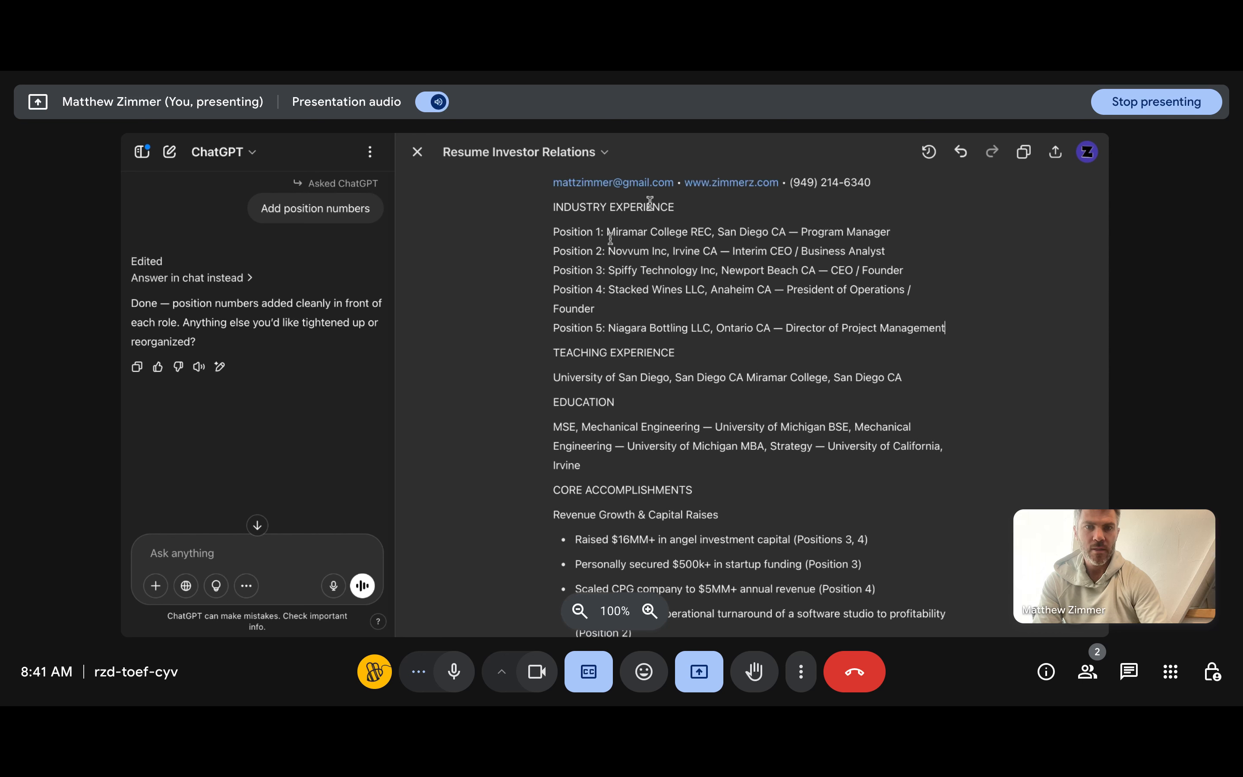
{"action": "left_click", "coordinate": [552, 231]}
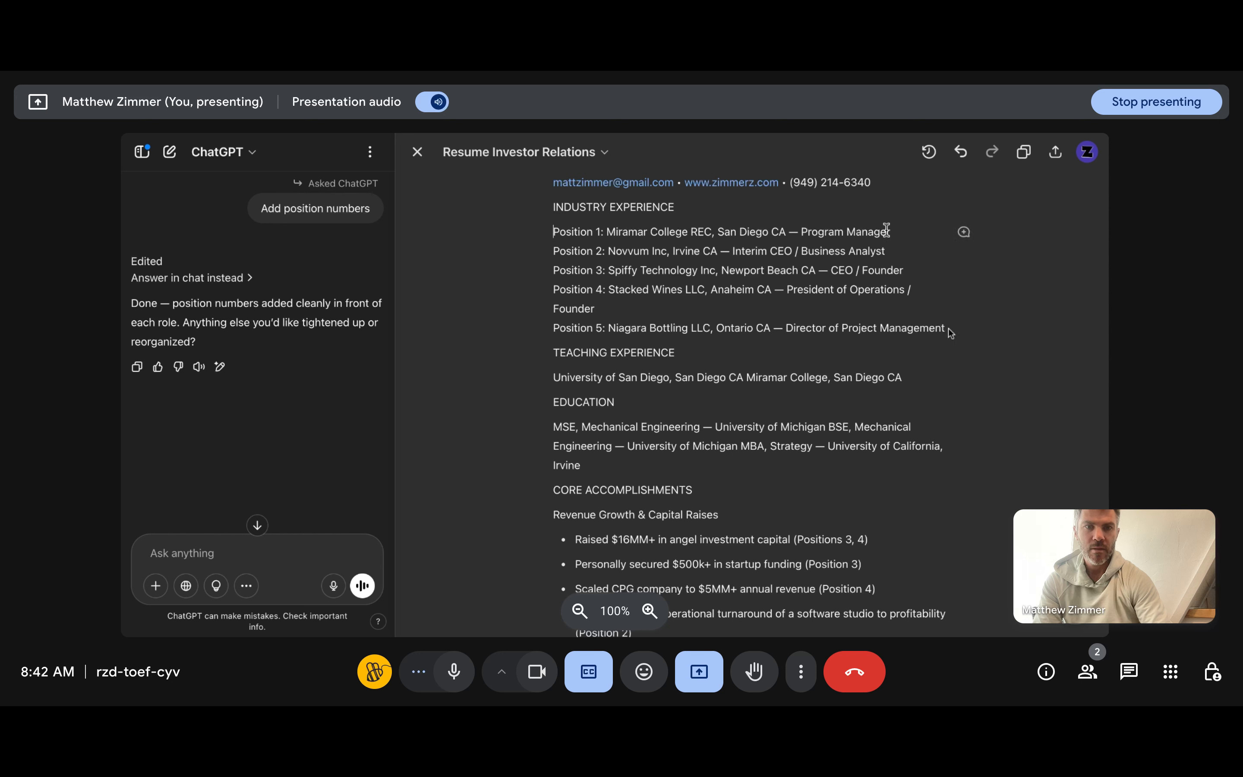
{"action": "left_click_drag", "start_coordinate": [946, 327], "coordinate": [530, 237]}
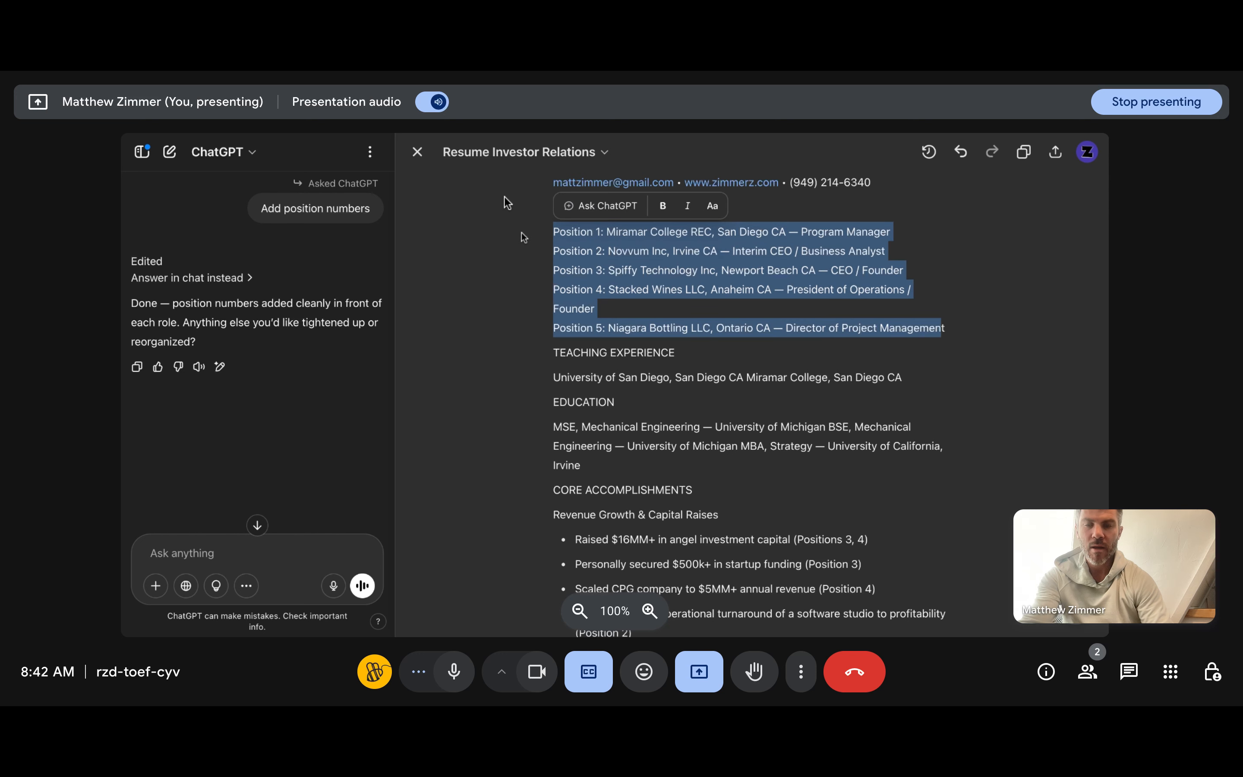
{"action": "left_click", "coordinate": [604, 206]}
{"action": "type", "text": "Make up"}
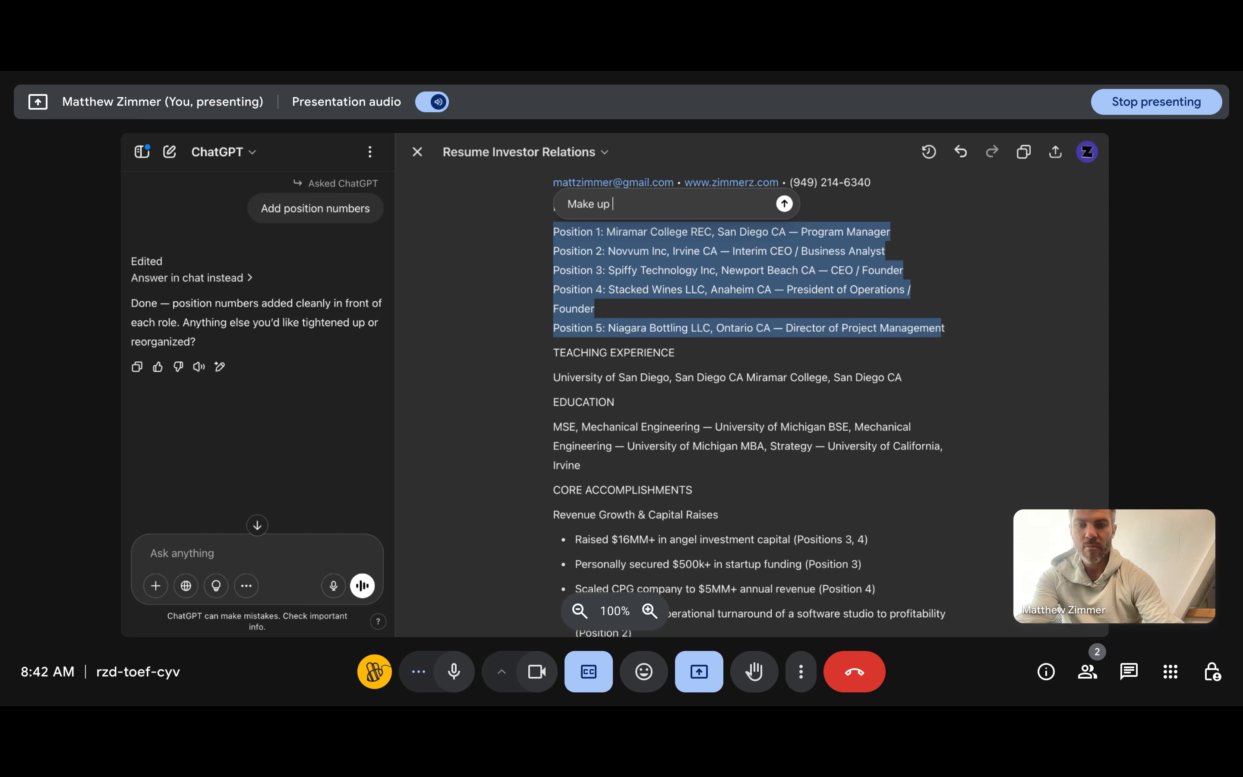
{"action": "type", "text": " job titles that wou"}
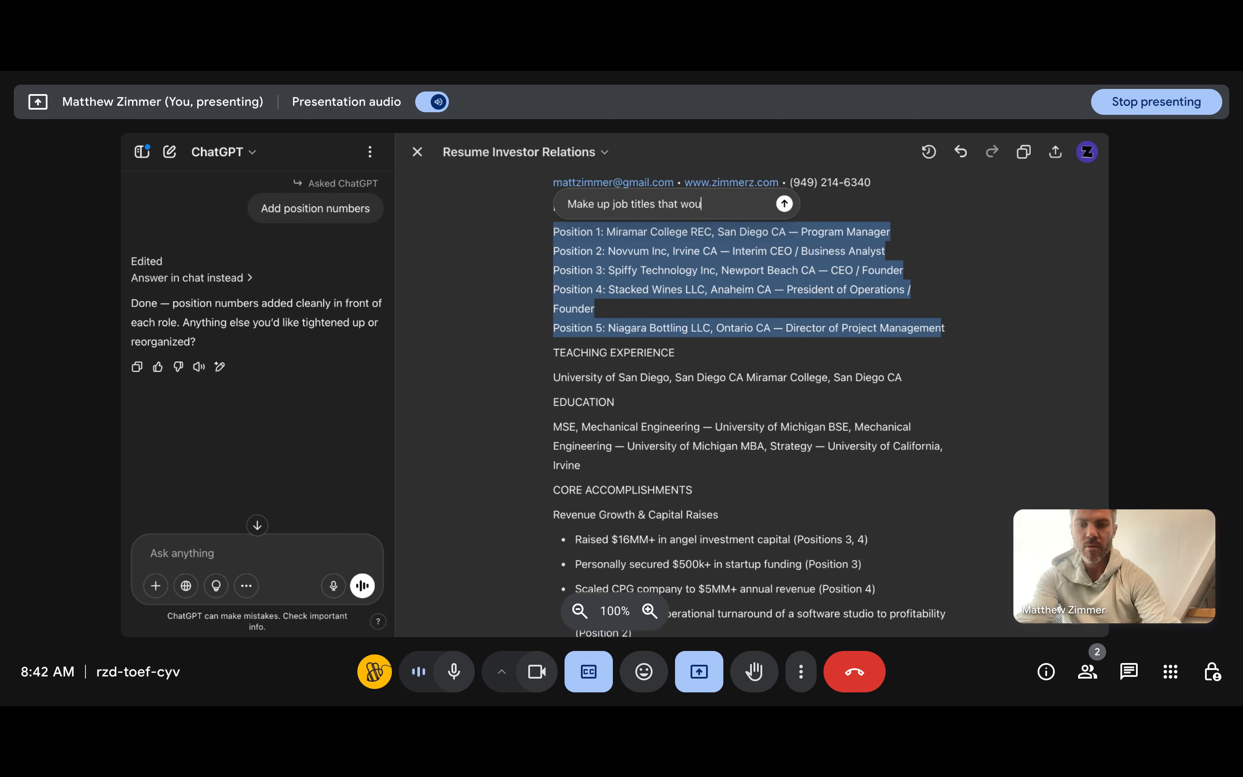
{"action": "type", "text": "ld be more aligned for this position"}
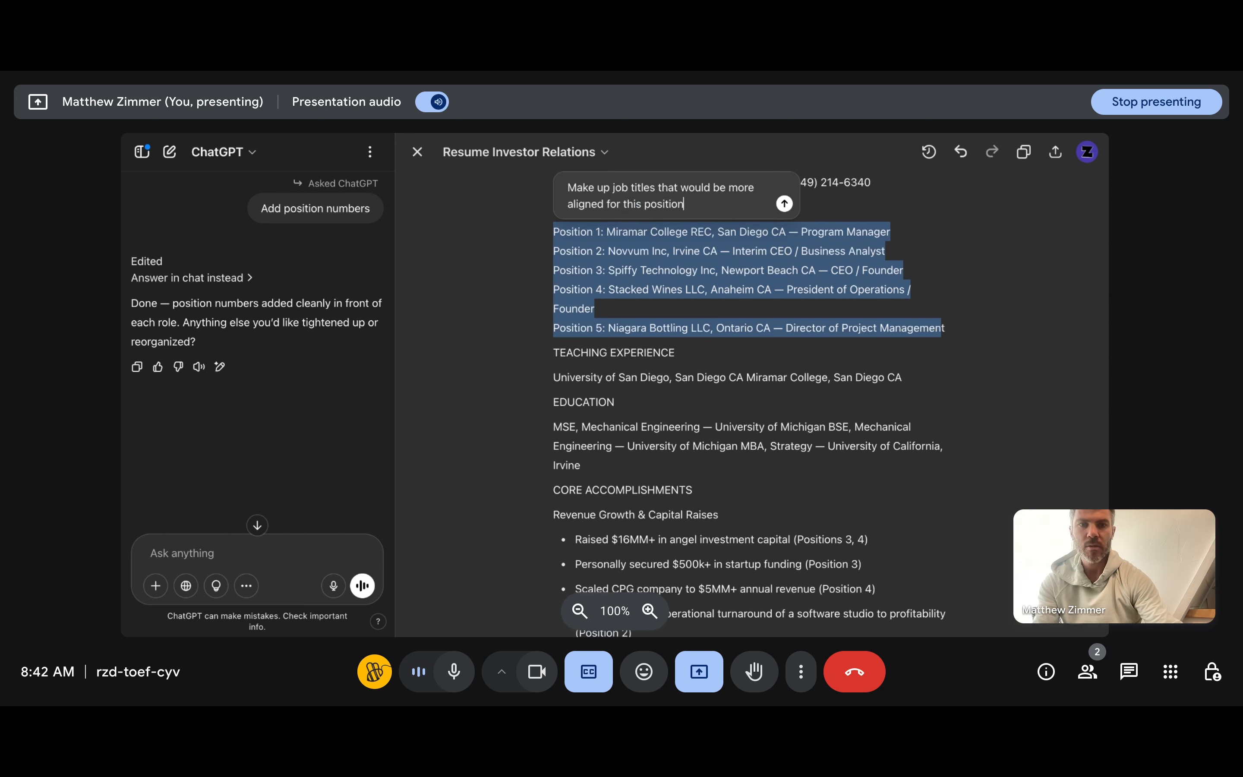
{"action": "key", "text": "Return"}
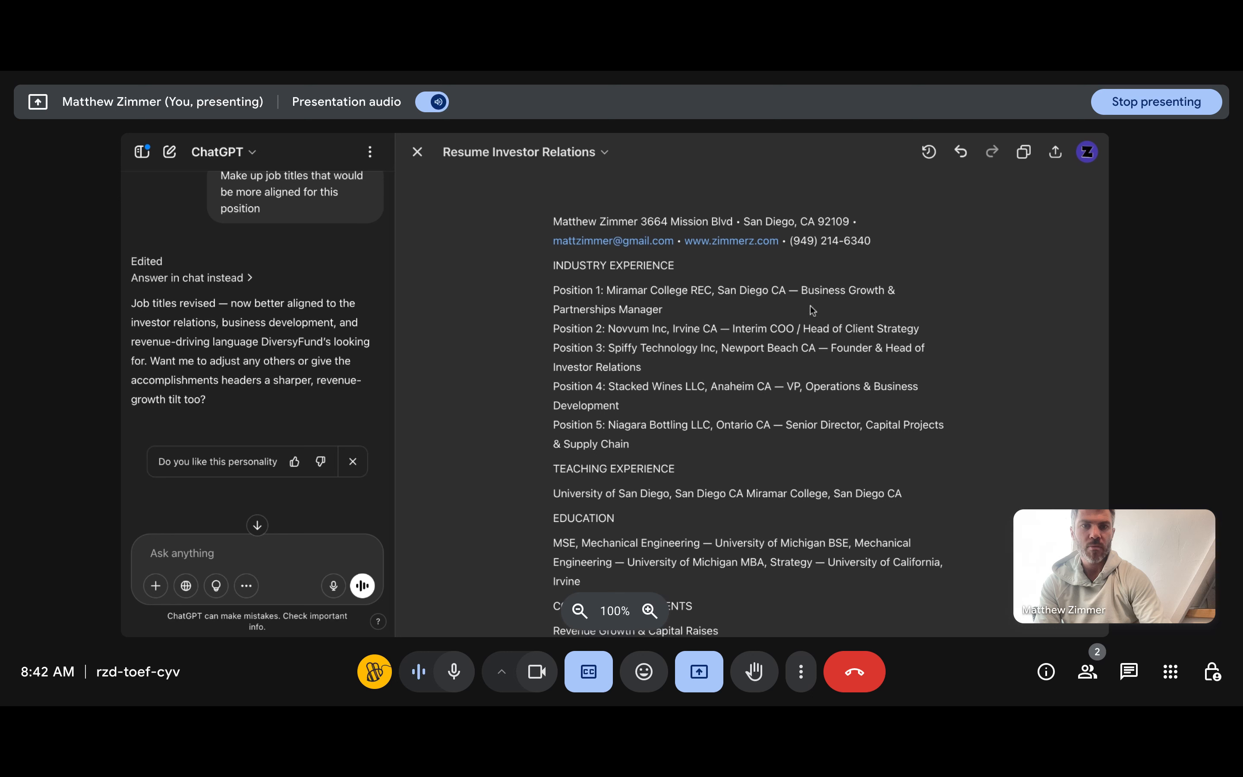
{"action": "left_click_drag", "start_coordinate": [797, 328], "coordinate": [912, 331]}
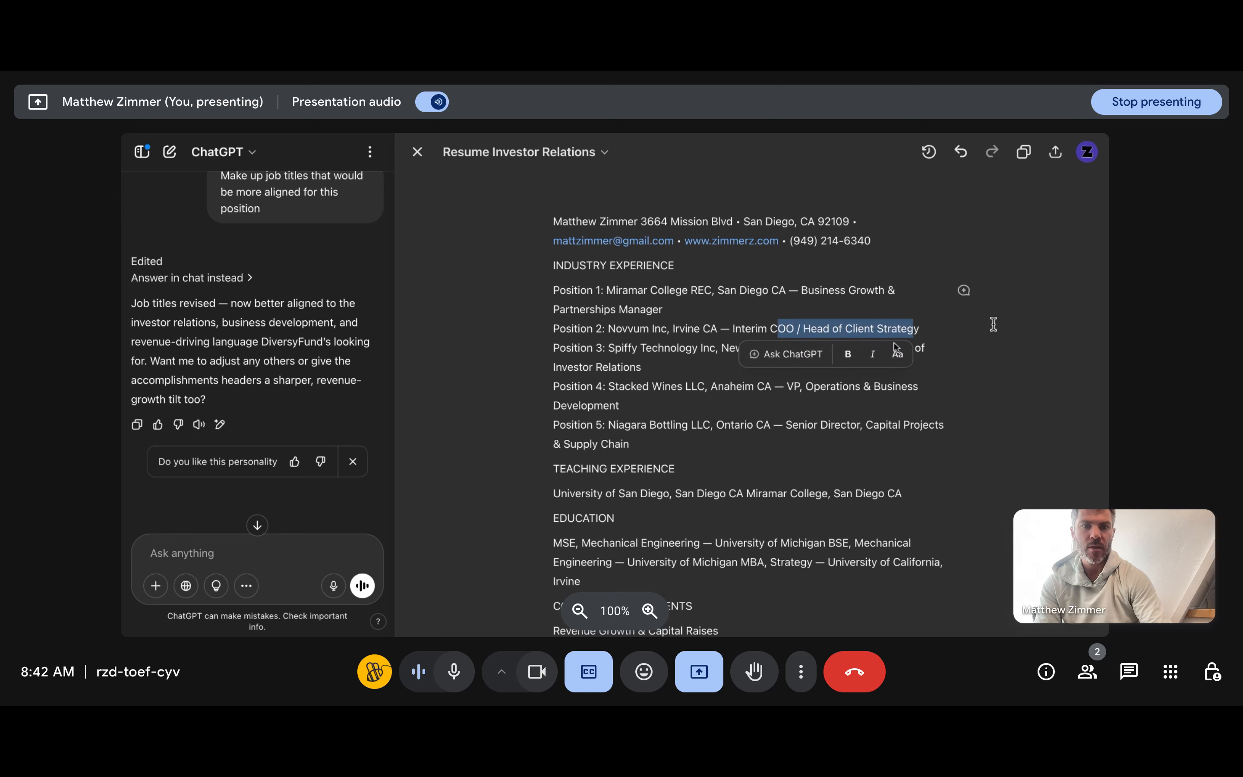
{"action": "left_click", "coordinate": [684, 367]}
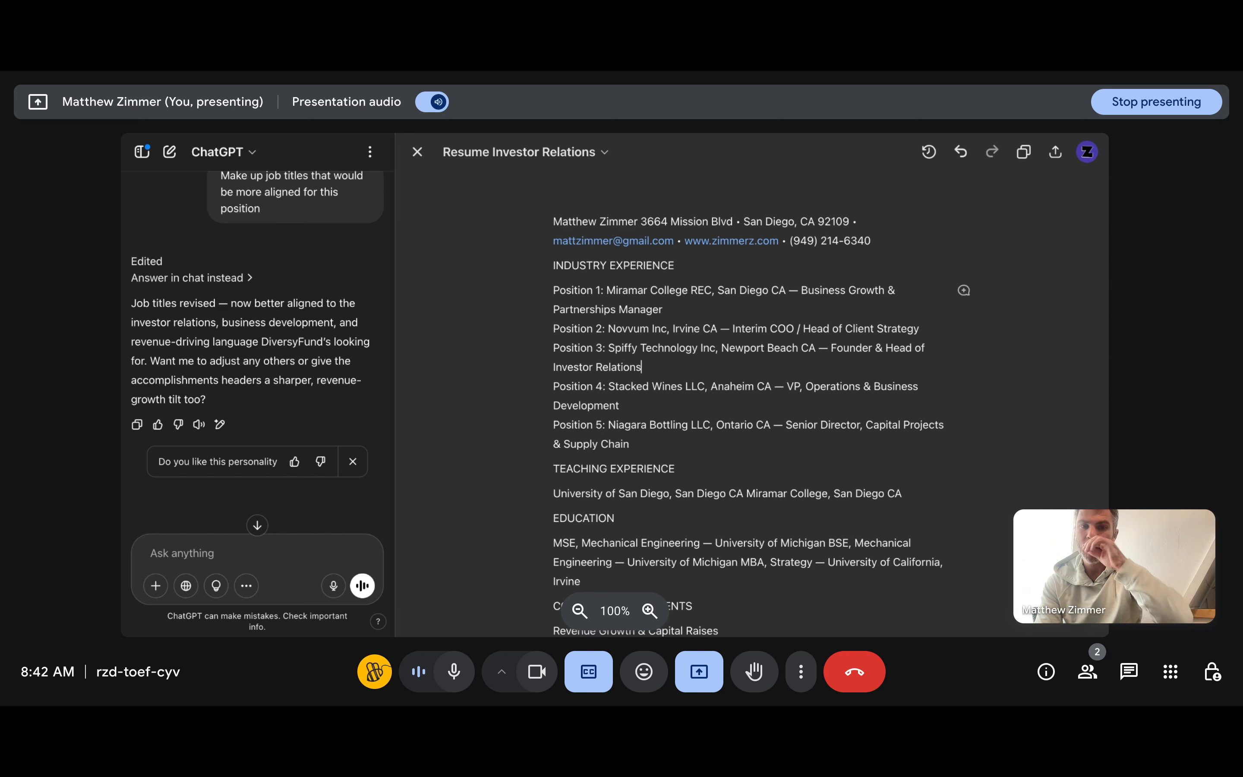
Step: Start a ChatGPT edit request on everything from Revenue Growth & Capital Raises through Ironman Finisher (2015) with "There are too many here. Consolidate."
{"action": "scroll", "coordinate": [548, 227], "scroll_direction": "down", "scroll_amount": 8}
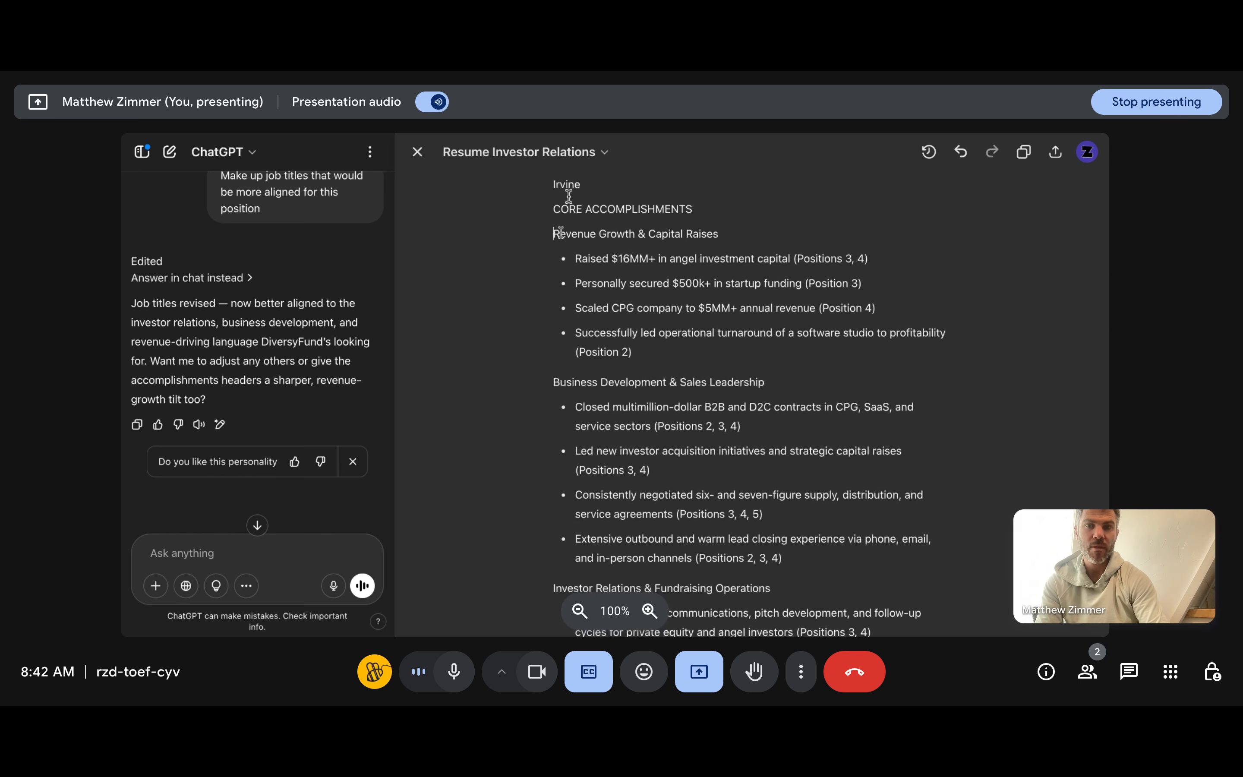
{"action": "left_click_drag", "start_coordinate": [554, 233], "coordinate": [727, 420]}
{"action": "scroll", "coordinate": [694, 329], "scroll_direction": "down", "scroll_amount": 7}
{"action": "scroll", "coordinate": [676, 337], "scroll_direction": "down", "scroll_amount": 8}
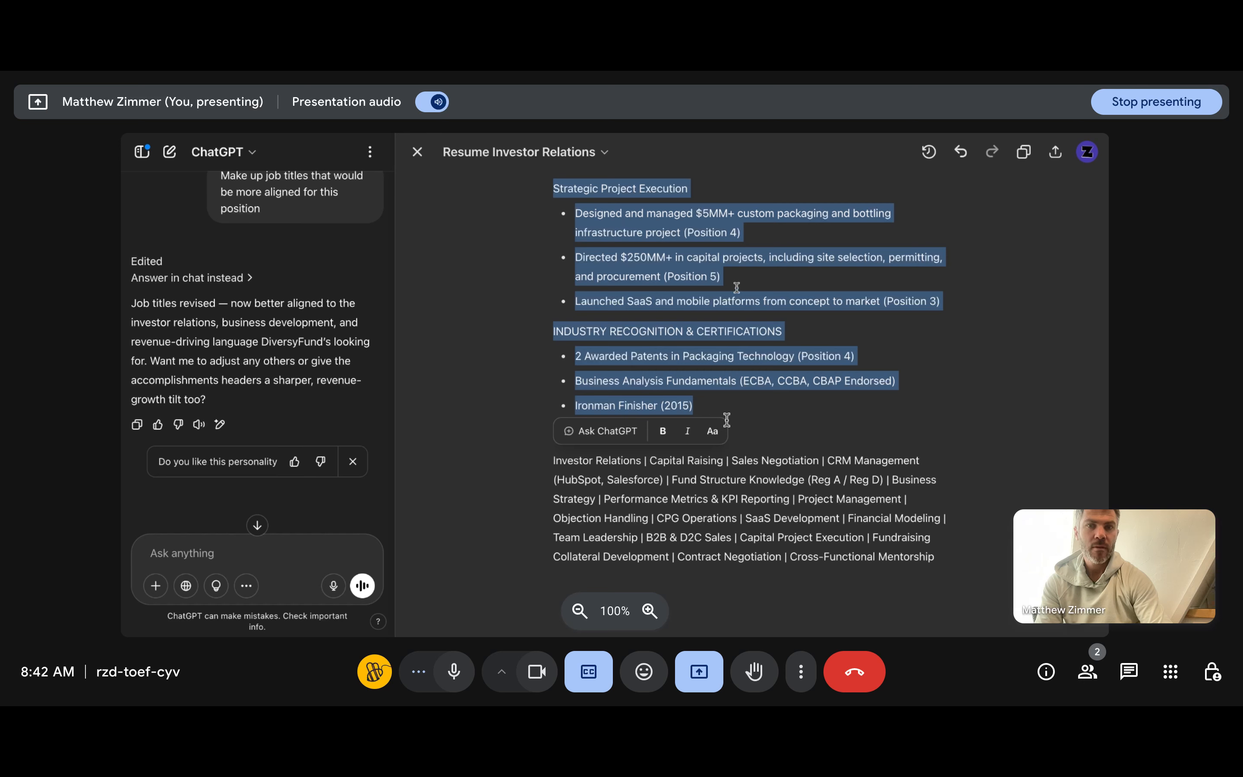
{"action": "left_click", "coordinate": [610, 435]}
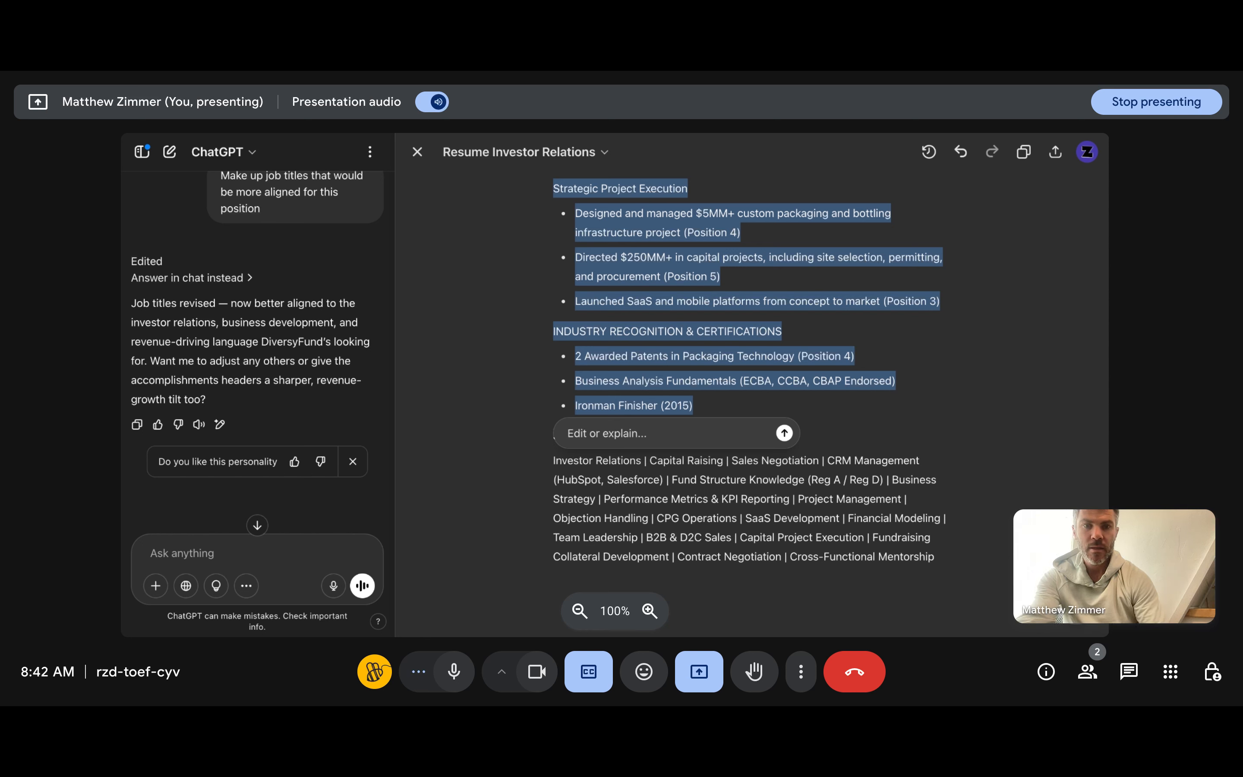
{"action": "type", "text": "There"}
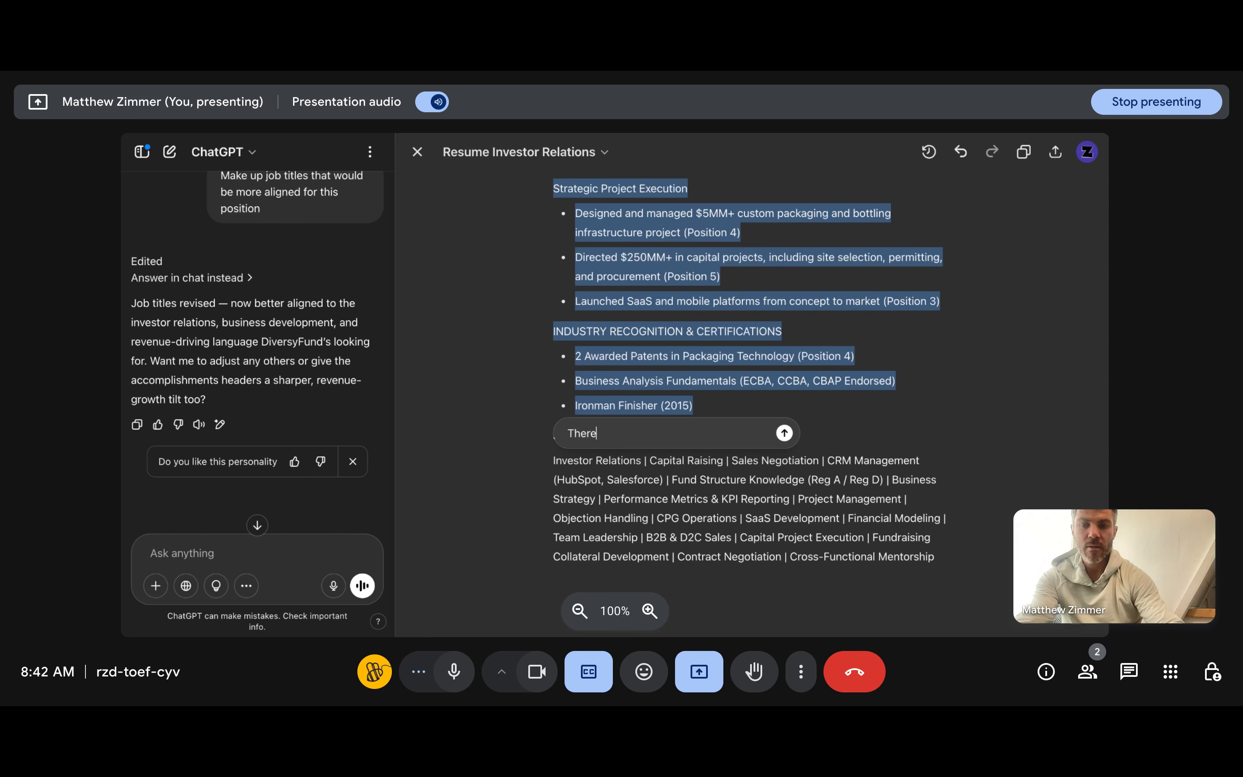
{"action": "type", "text": " are too ma"}
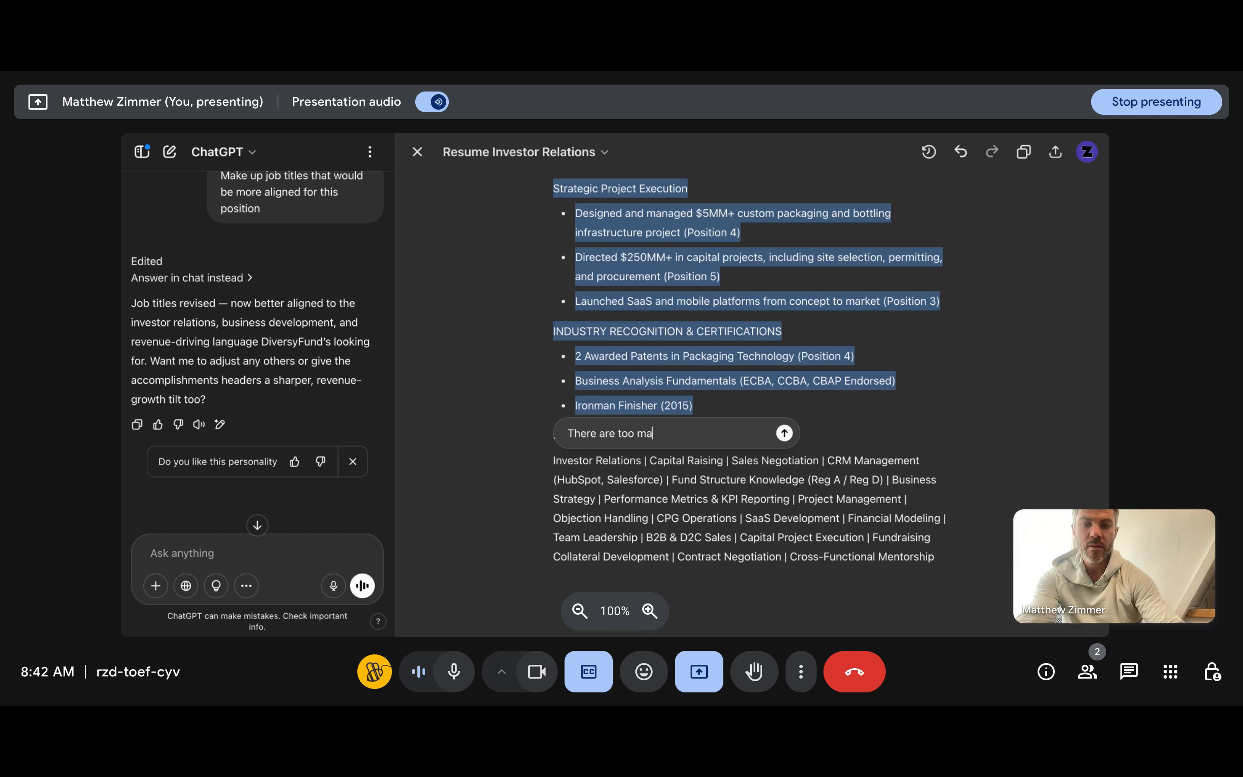
{"action": "type", "text": "ny here."}
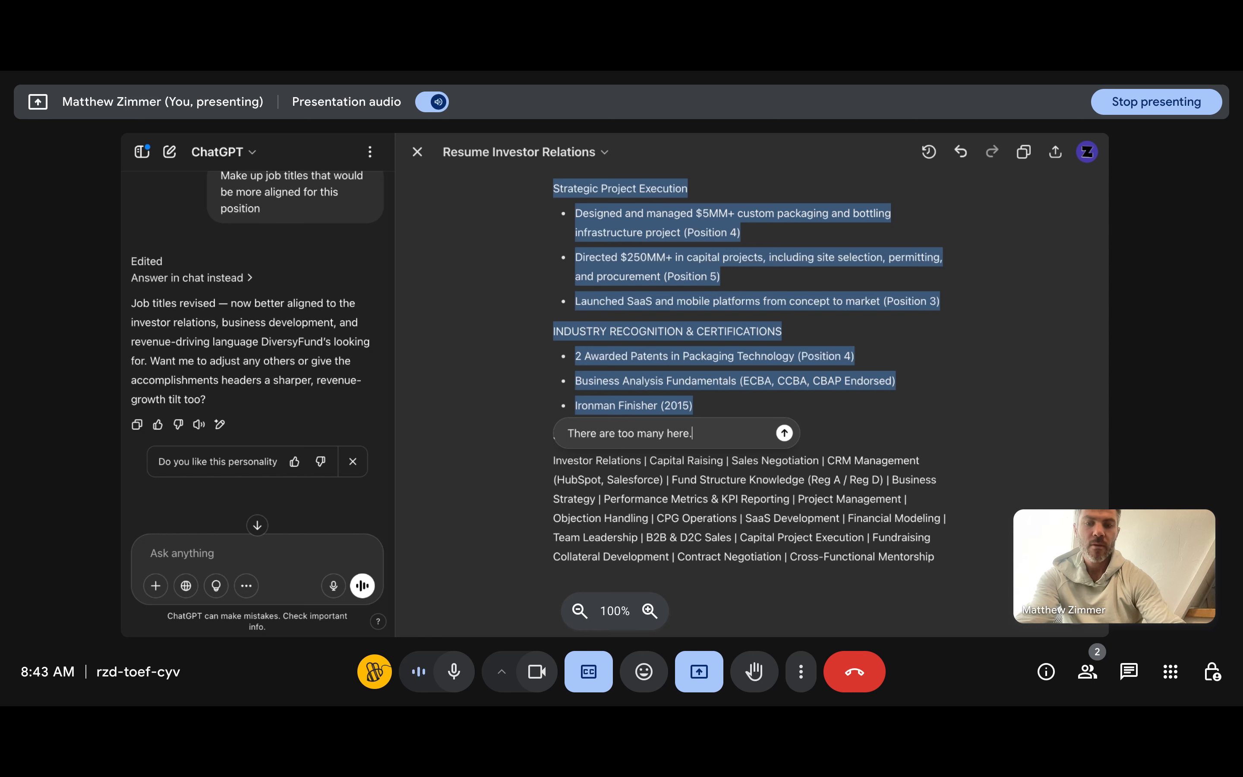
{"action": "type", "text": " Consolidate"}
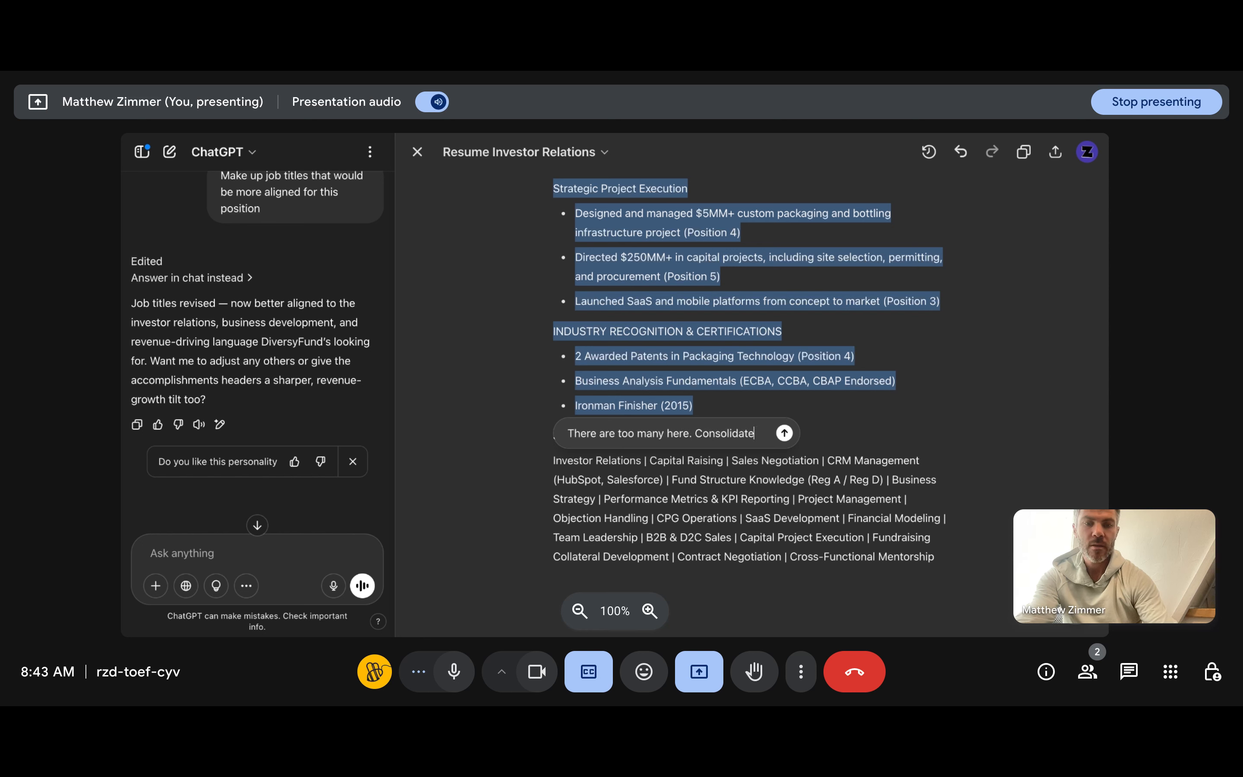
{"action": "type", "text": "."}
Step: Add "Use more industry specific language and metrics. Feel free to make up stats if its beneficial." to the edit request and submit it
{"action": "key", "text": "shift+Return"}
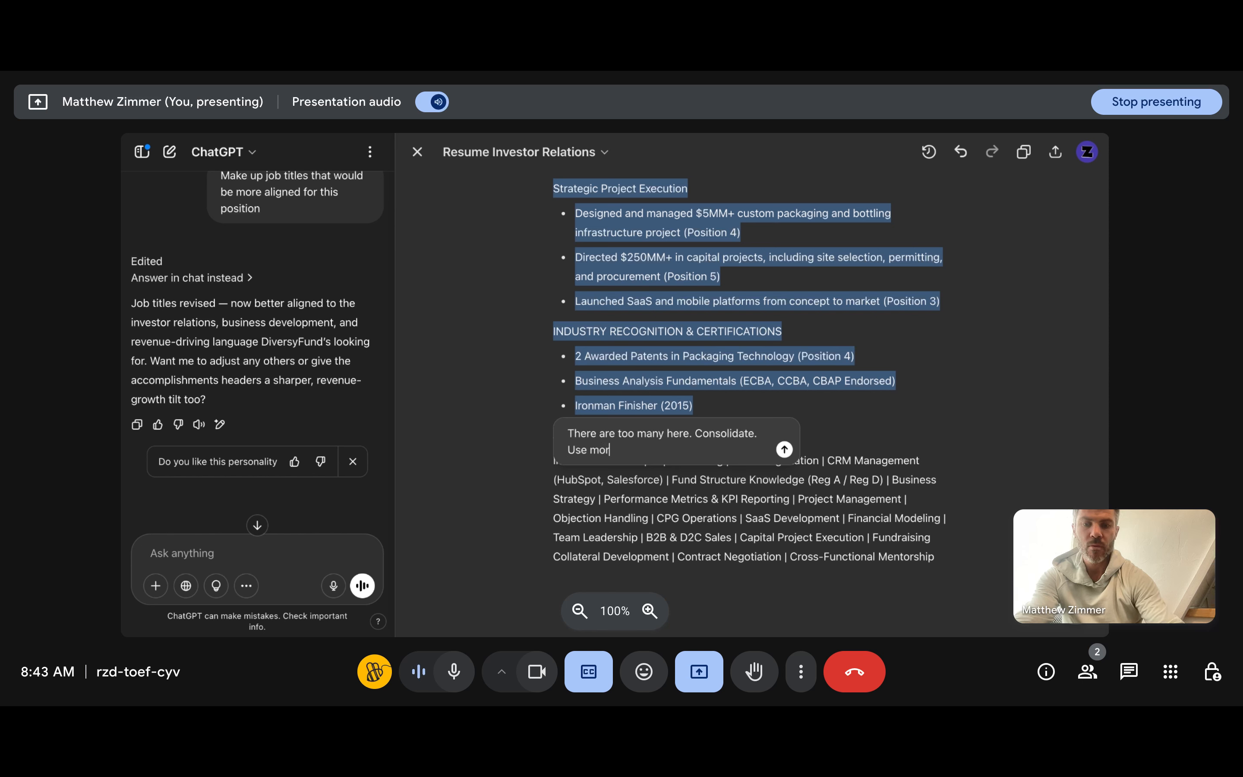
{"action": "type", "text": "Use more indus"}
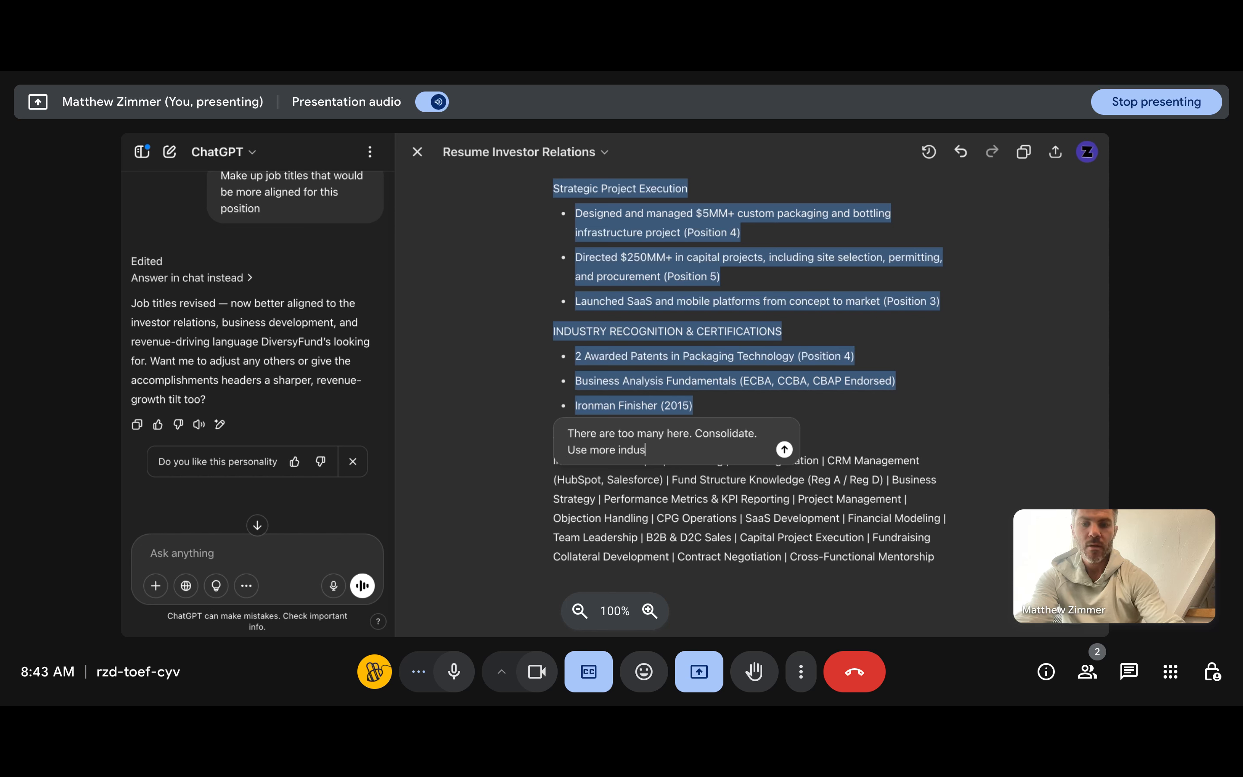
{"action": "type", "text": "try specific lan"}
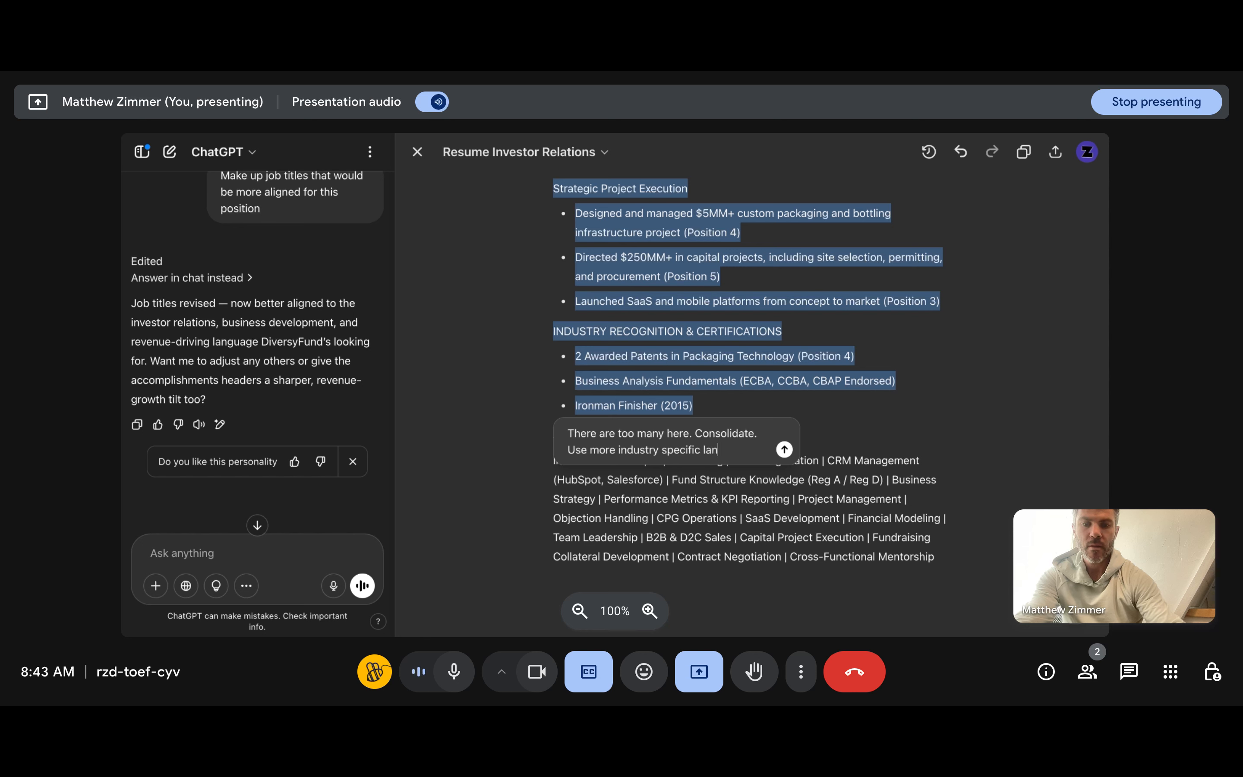
{"action": "type", "text": "guage and metrics."}
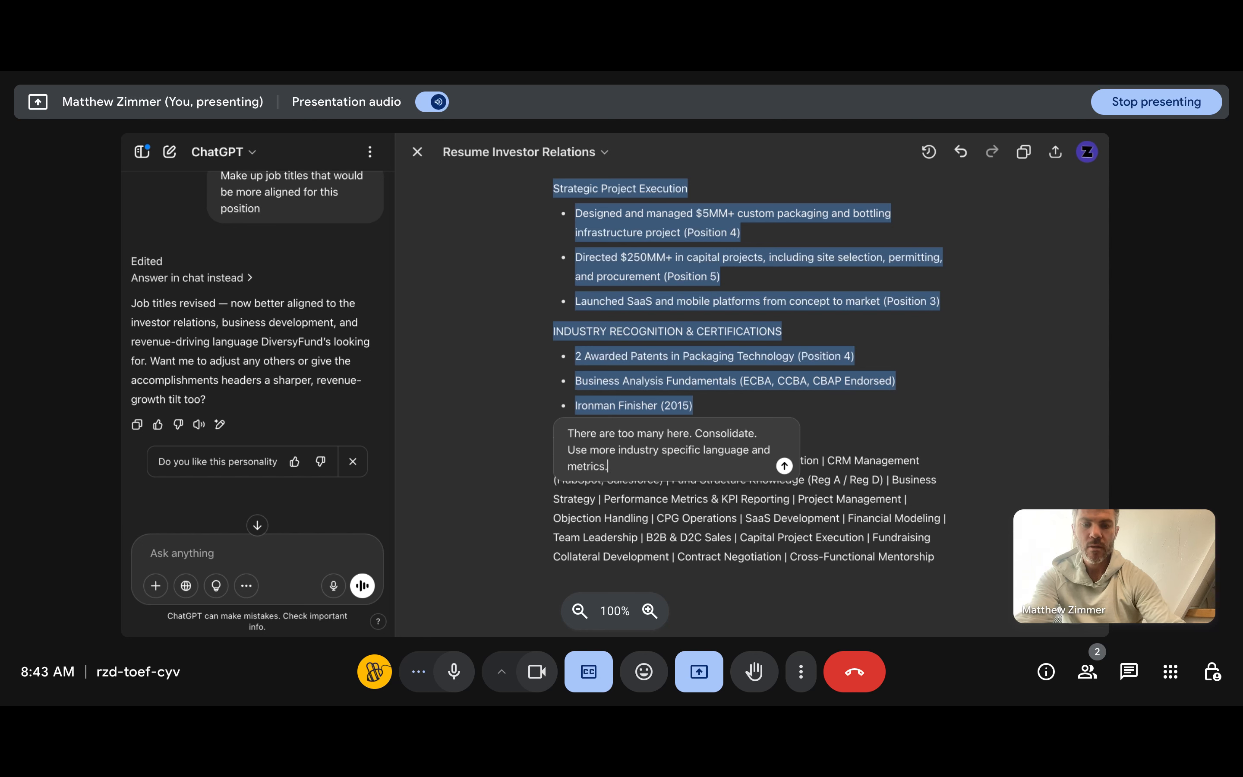
{"action": "type", "text": " Feel free to make up sta"}
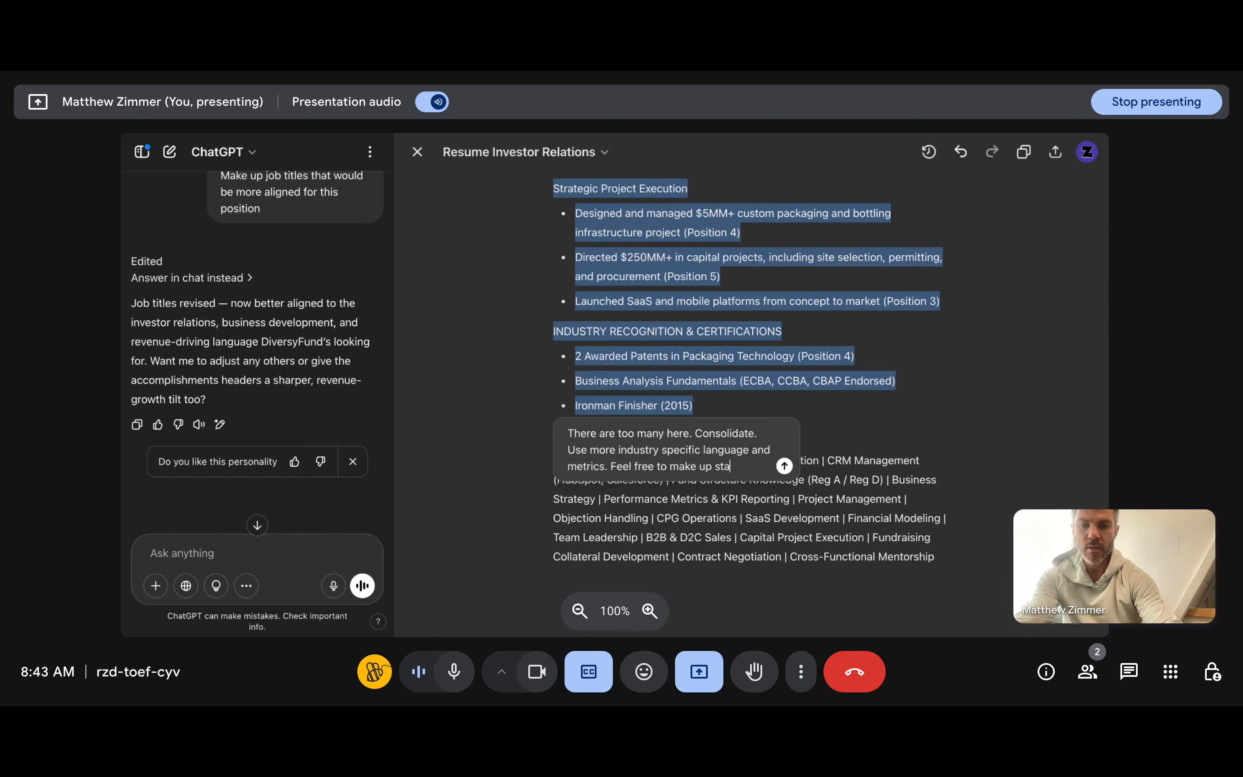
{"action": "type", "text": "ts if its"}
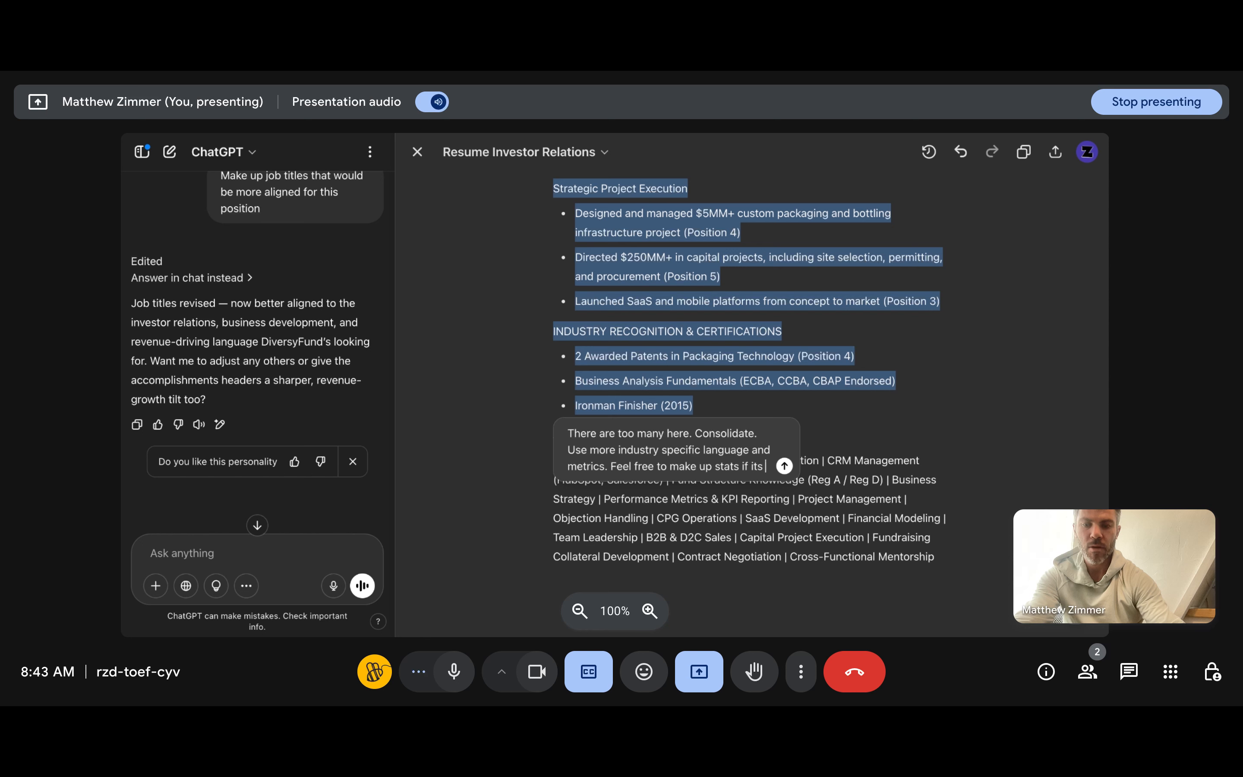
{"action": "type", "text": " bene"}
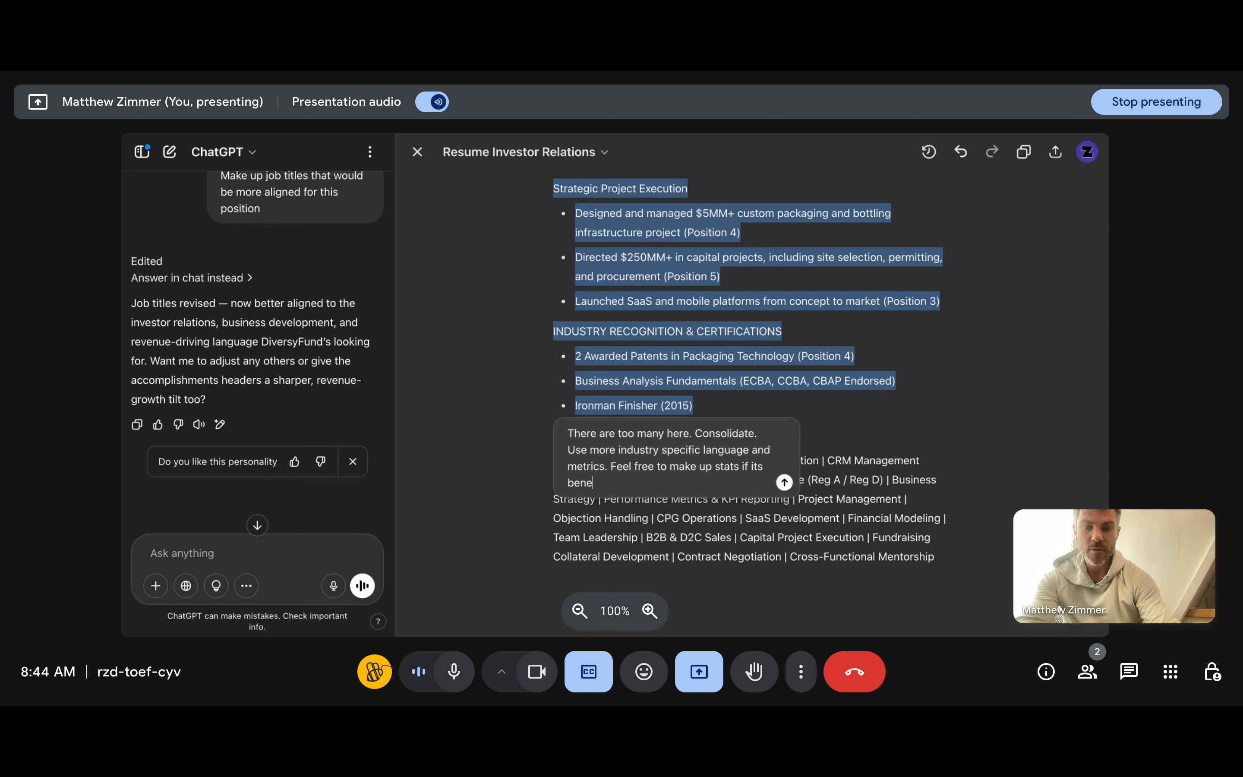
{"action": "type", "text": "ial"}
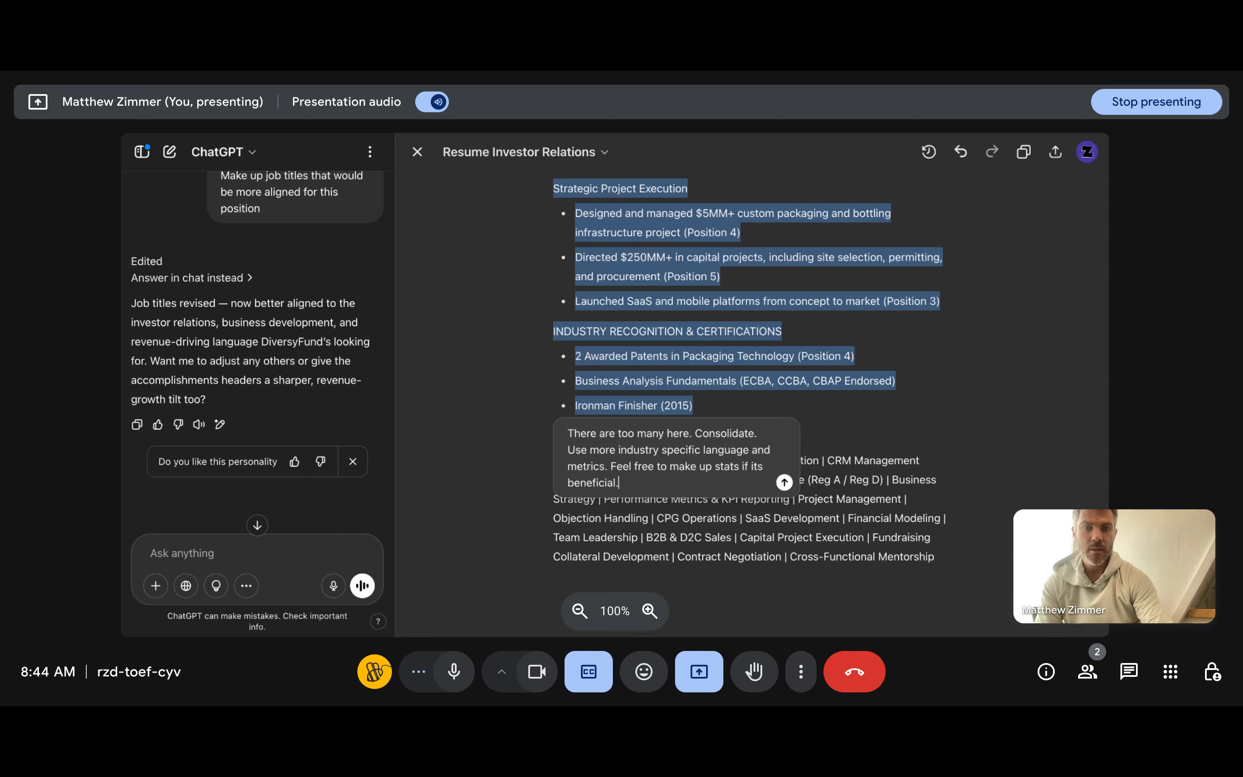
{"action": "type", "text": "."}
{"action": "key", "text": "Return"}
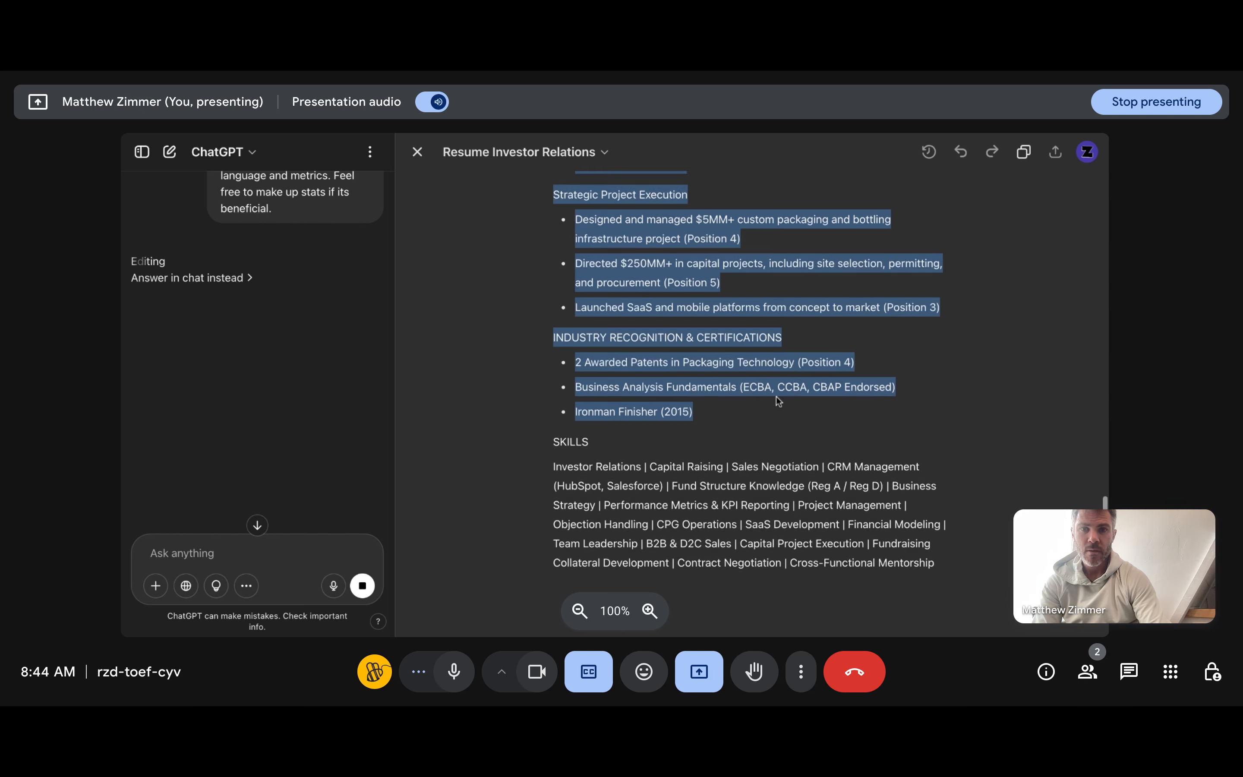
Step: Look through the resume from INDUSTRY EXPERIENCE down to the accomplishment bullets while ChatGPT processes the consolidation request
{"action": "scroll", "coordinate": [776, 396], "scroll_direction": "up", "scroll_amount": 10}
{"action": "scroll", "coordinate": [778, 402], "scroll_direction": "up", "scroll_amount": 7}
{"action": "scroll", "coordinate": [779, 402], "scroll_direction": "down", "scroll_amount": 6}
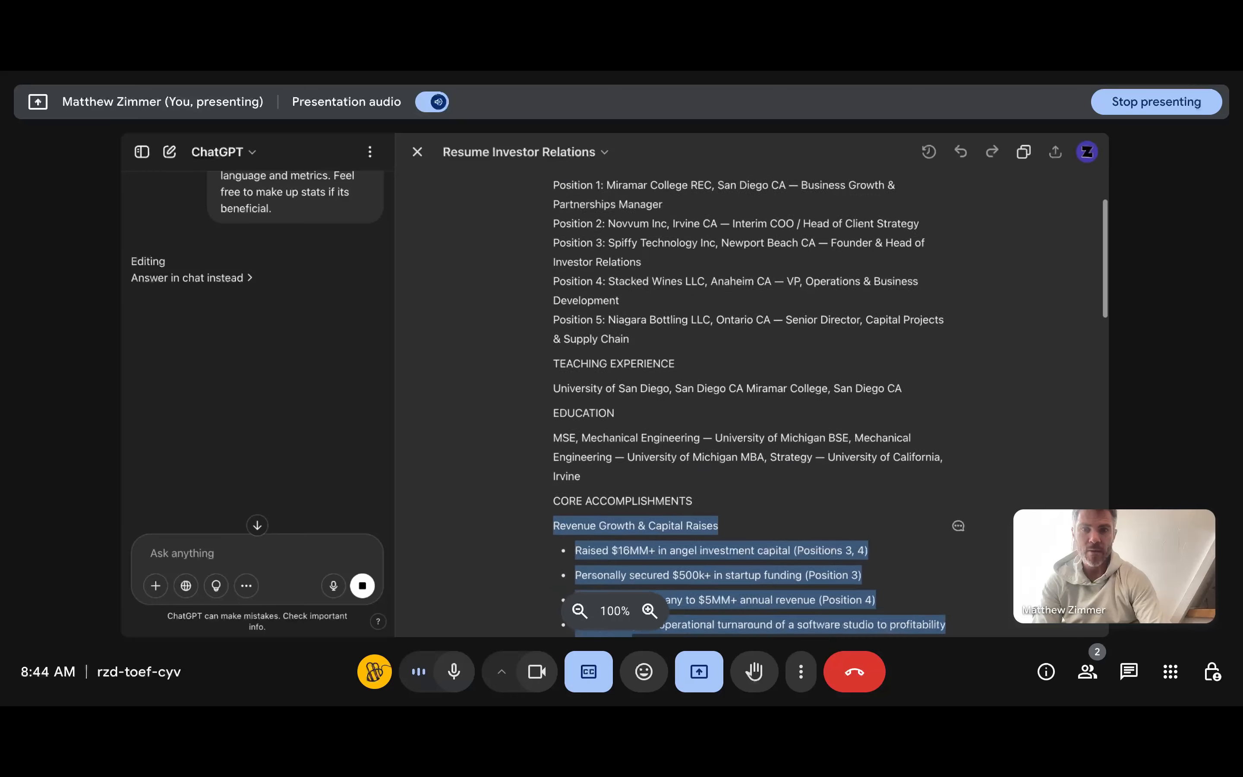
{"action": "scroll", "coordinate": [705, 422], "scroll_direction": "down", "scroll_amount": 15}
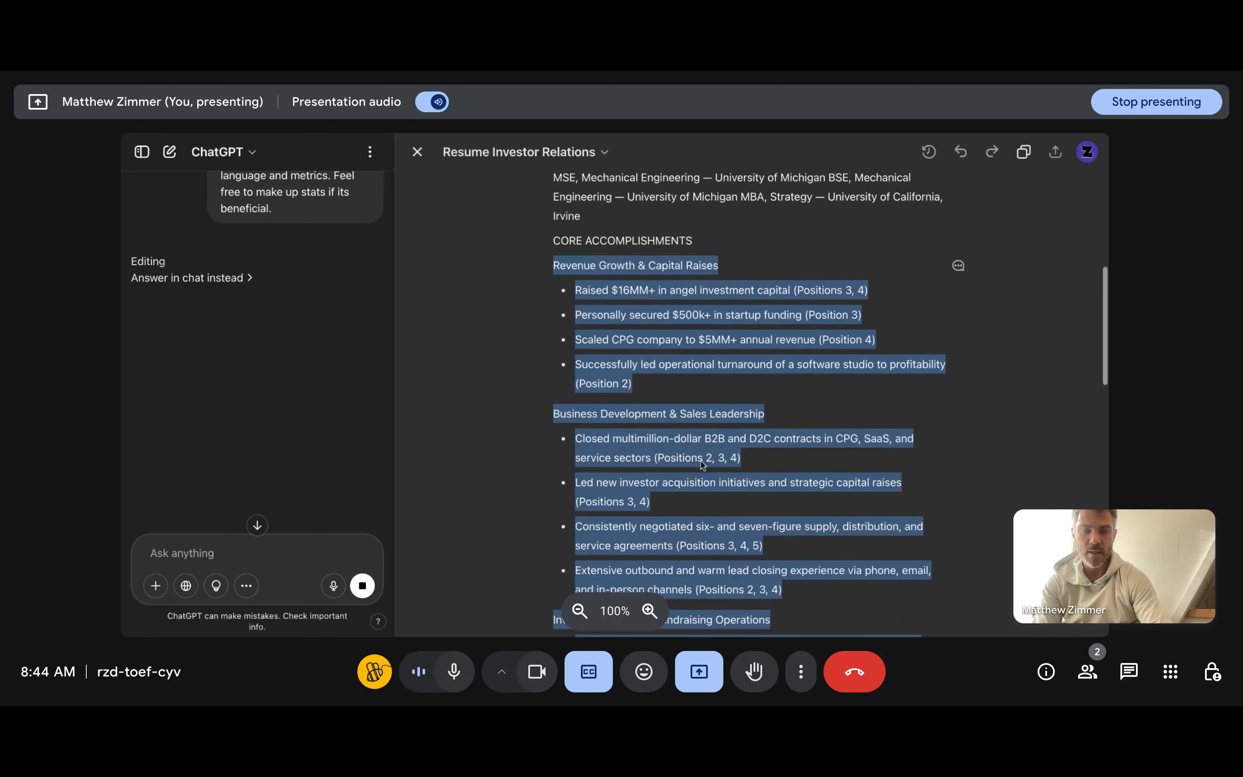
{"action": "scroll", "coordinate": [685, 365], "scroll_direction": "down", "scroll_amount": 4}
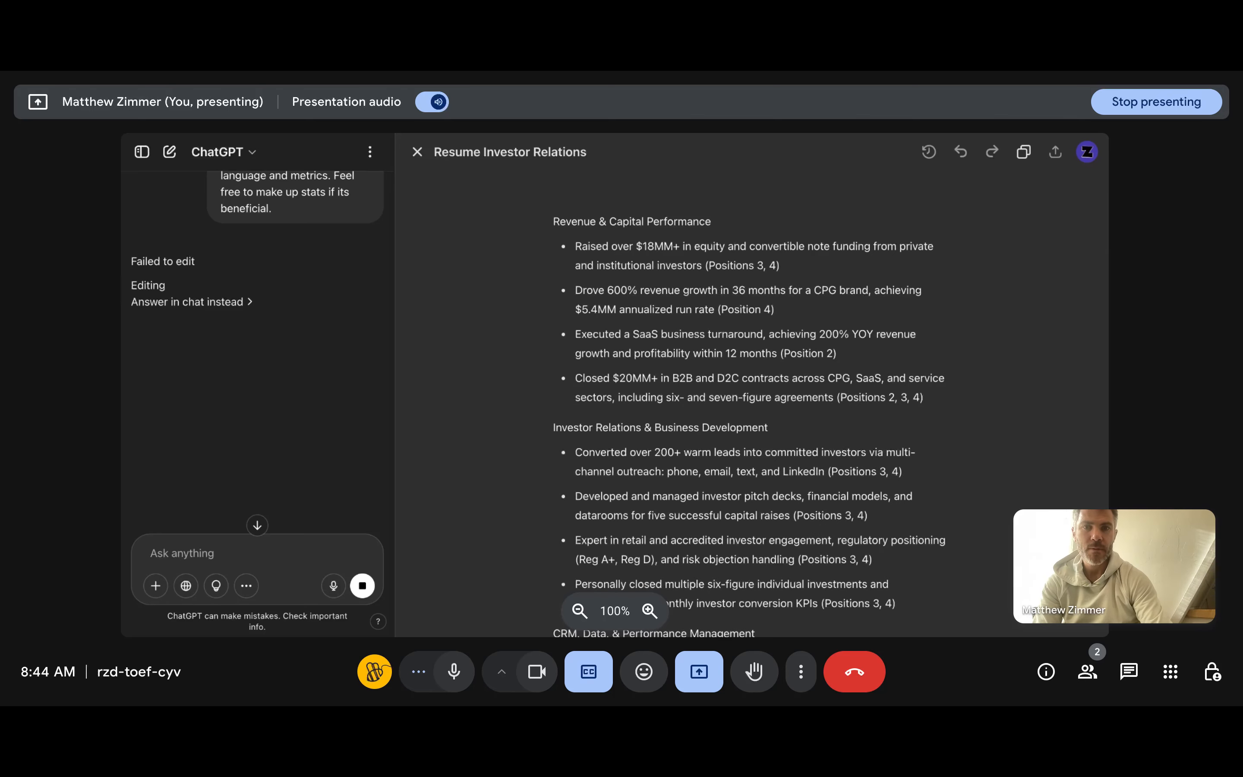
{"action": "scroll", "coordinate": [679, 321], "scroll_direction": "down", "scroll_amount": 10}
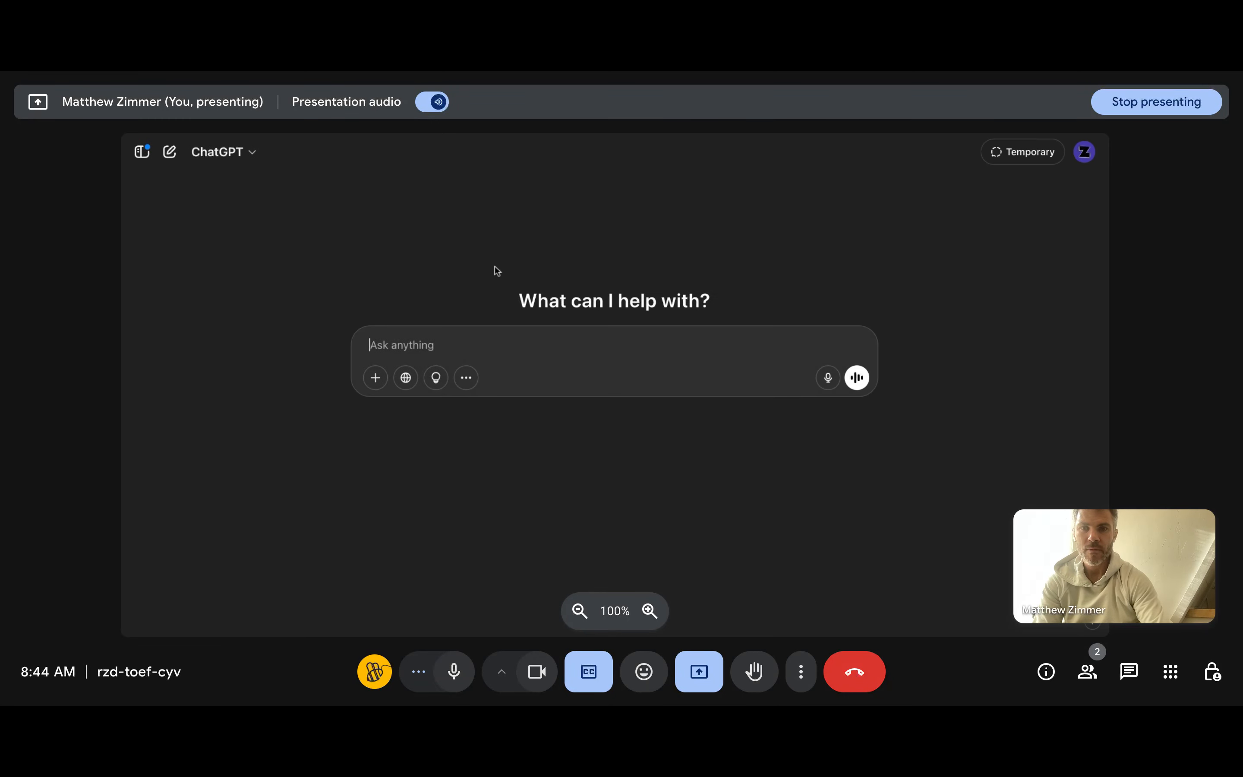
Step: Reopen the Resume Investor Relations document from the chat in Canvas and examine its consolidated accomplishment sections
{"action": "scroll", "coordinate": [766, 300], "scroll_direction": "down", "scroll_amount": 3}
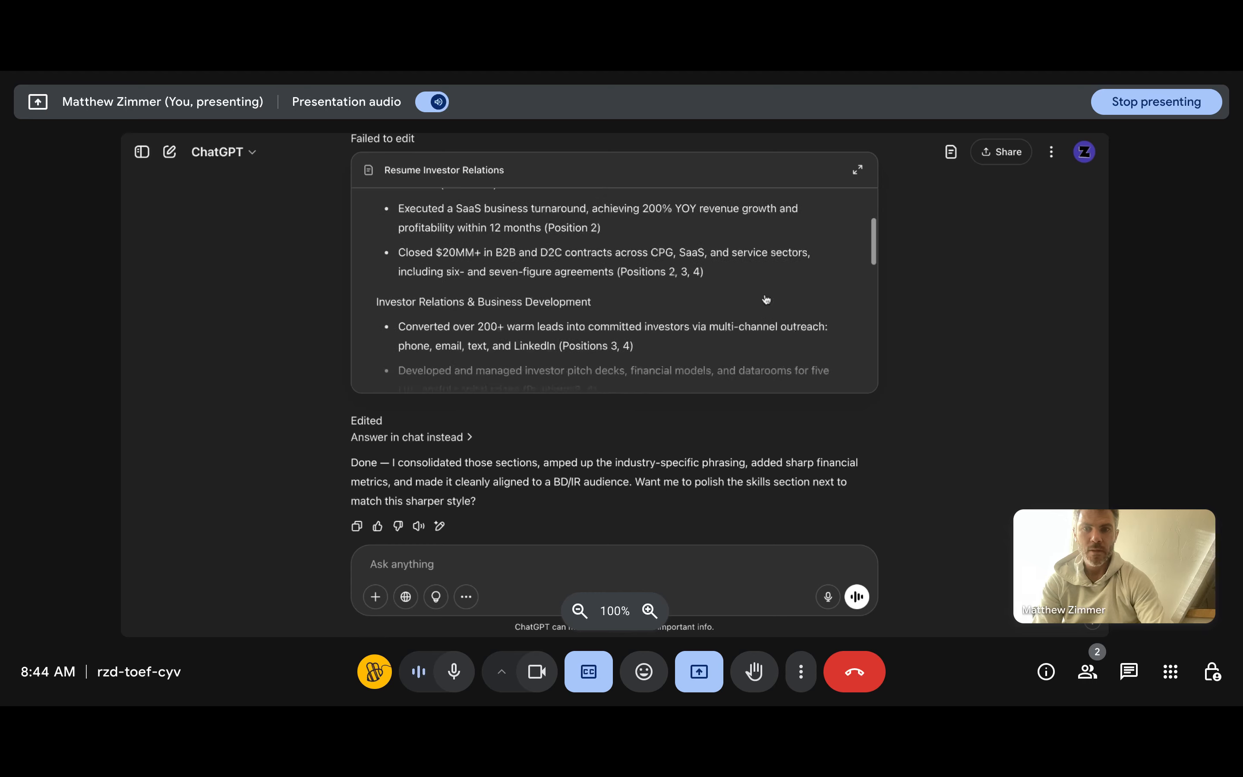
{"action": "scroll", "coordinate": [796, 314], "scroll_direction": "up", "scroll_amount": 3}
{"action": "scroll", "coordinate": [910, 343], "scroll_direction": "up", "scroll_amount": 3}
{"action": "left_click", "coordinate": [858, 338]}
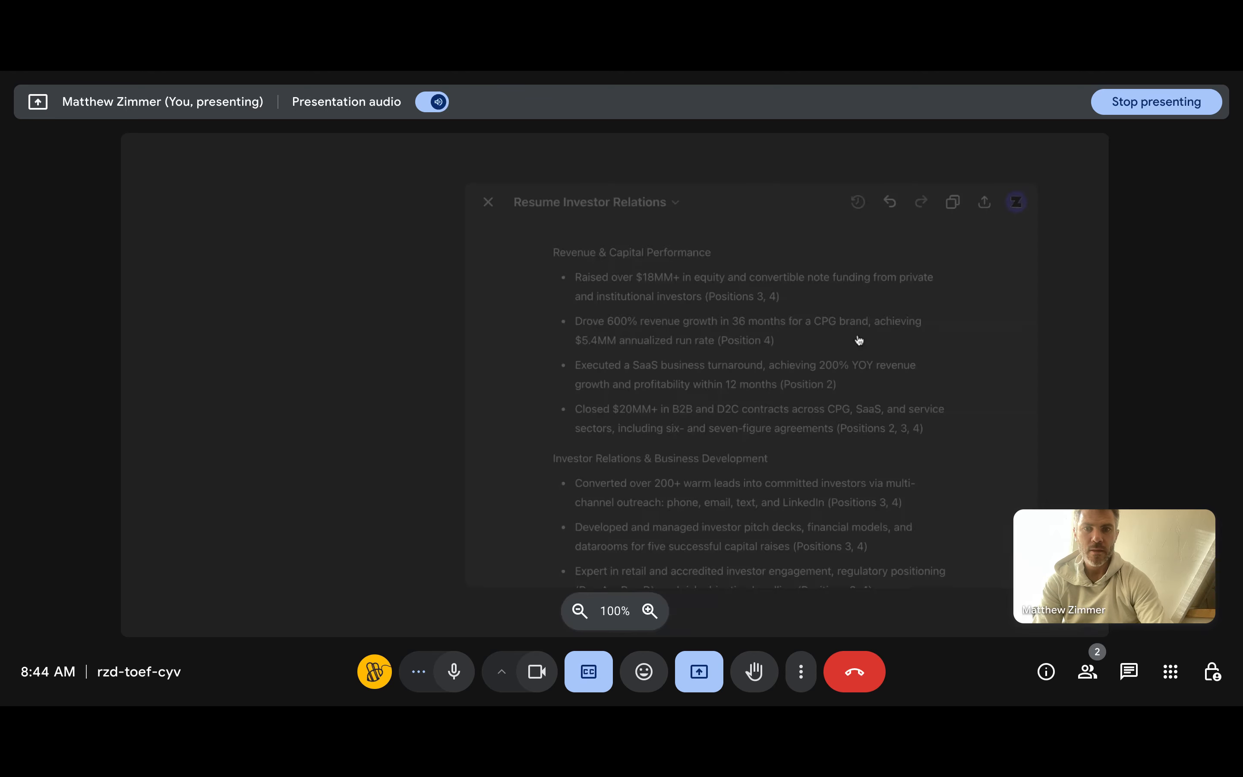
{"action": "scroll", "coordinate": [735, 282], "scroll_direction": "down", "scroll_amount": 10}
{"action": "scroll", "coordinate": [735, 282], "scroll_direction": "up", "scroll_amount": 5}
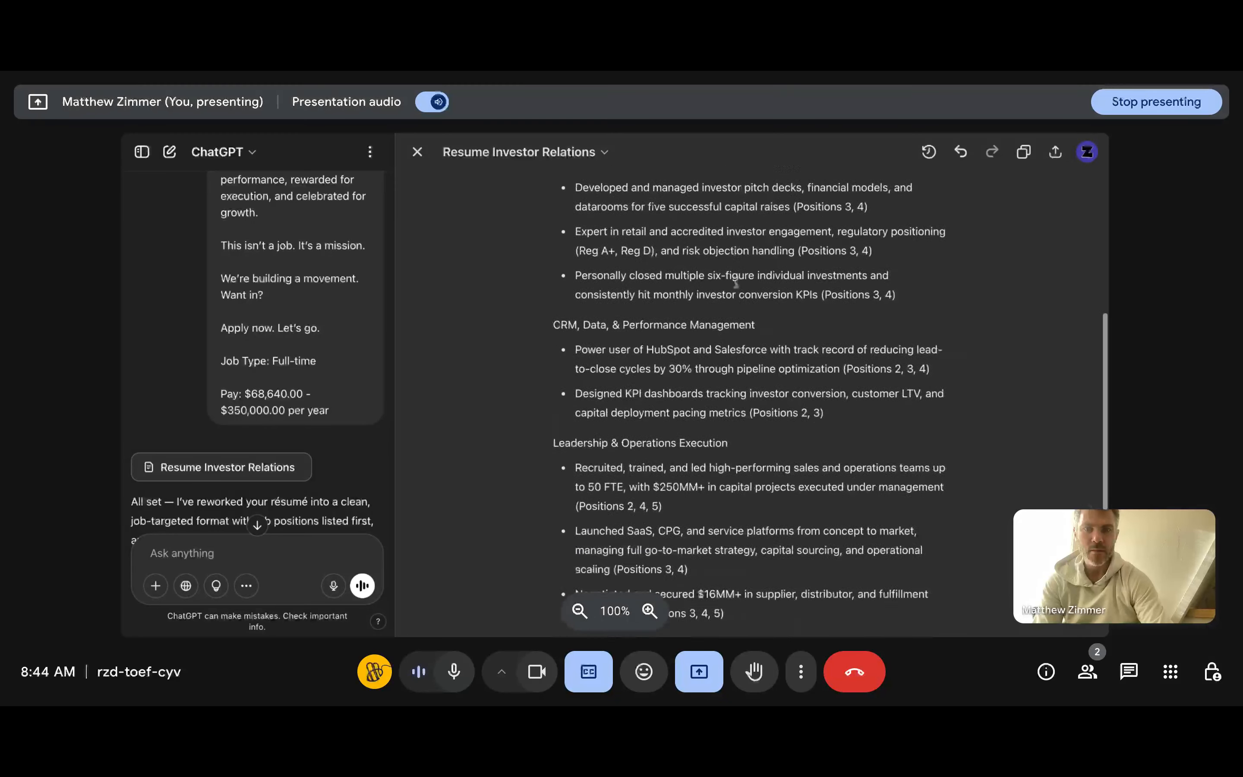
Step: Copy the consolidated accomplishment sections from Revenue & Capital Performance through the supplier, distributor, and fulfillment agreements bullet
{"action": "scroll", "coordinate": [735, 282], "scroll_direction": "down", "scroll_amount": 5}
{"action": "scroll", "coordinate": [736, 282], "scroll_direction": "up", "scroll_amount": 10}
{"action": "scroll", "coordinate": [669, 426], "scroll_direction": "down", "scroll_amount": 10}
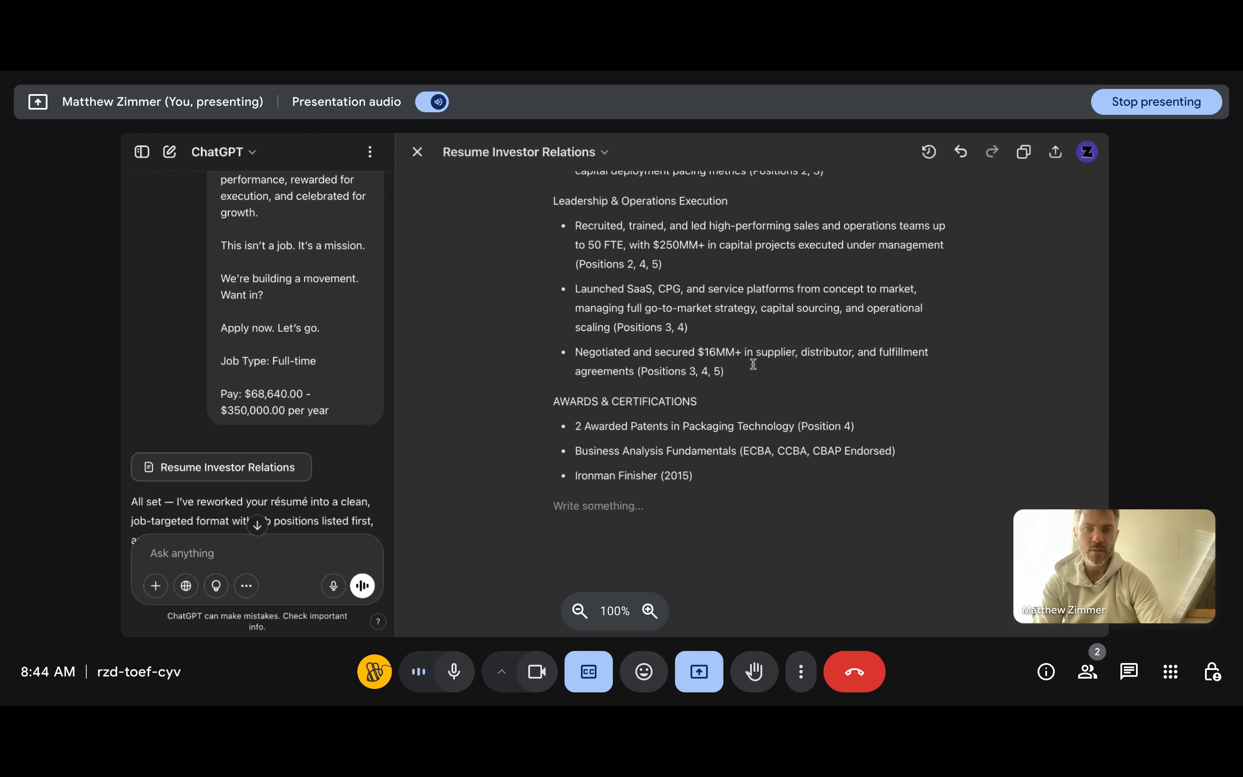
{"action": "left_click_drag", "start_coordinate": [752, 367], "coordinate": [531, 182]}
{"action": "scroll", "coordinate": [693, 289], "scroll_direction": "up", "scroll_amount": 8}
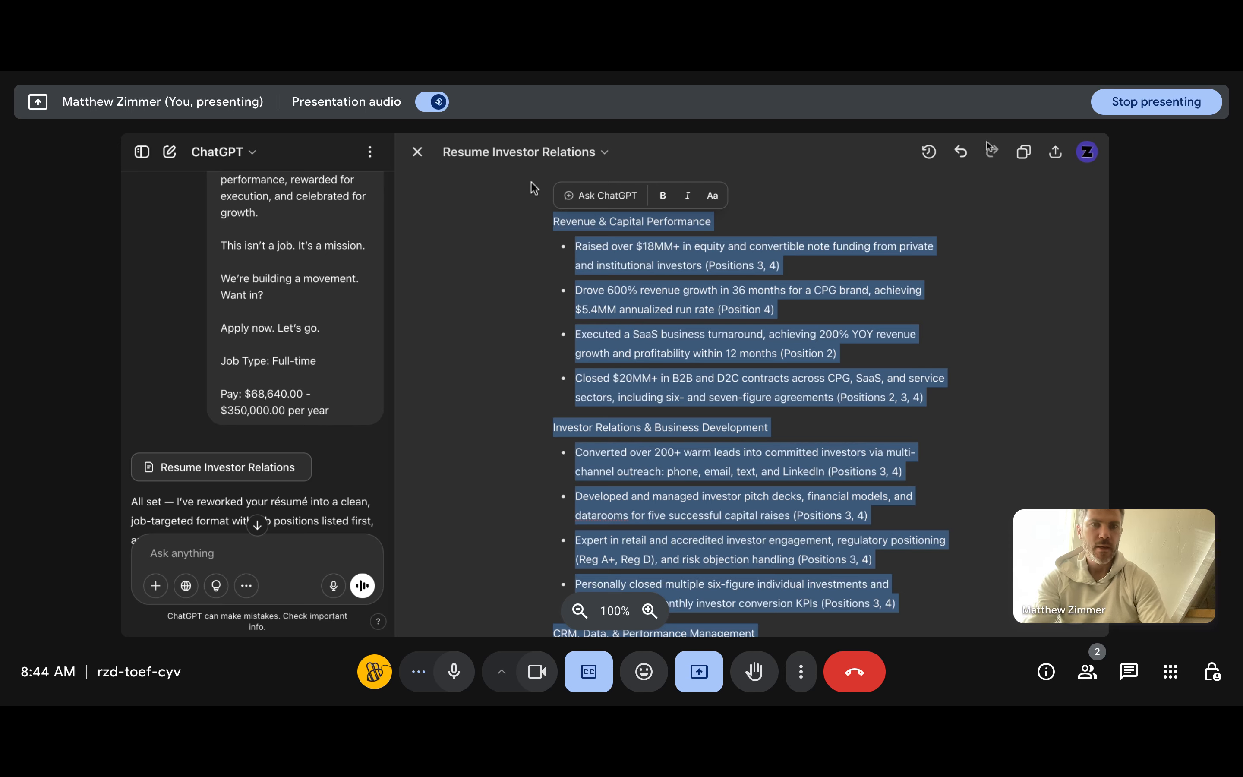
Step: Go back to the previous resume version, review its Core Accomplishments, and restore that version
{"action": "left_click", "coordinate": [929, 151]}
{"action": "scroll", "coordinate": [653, 398], "scroll_direction": "down", "scroll_amount": 20}
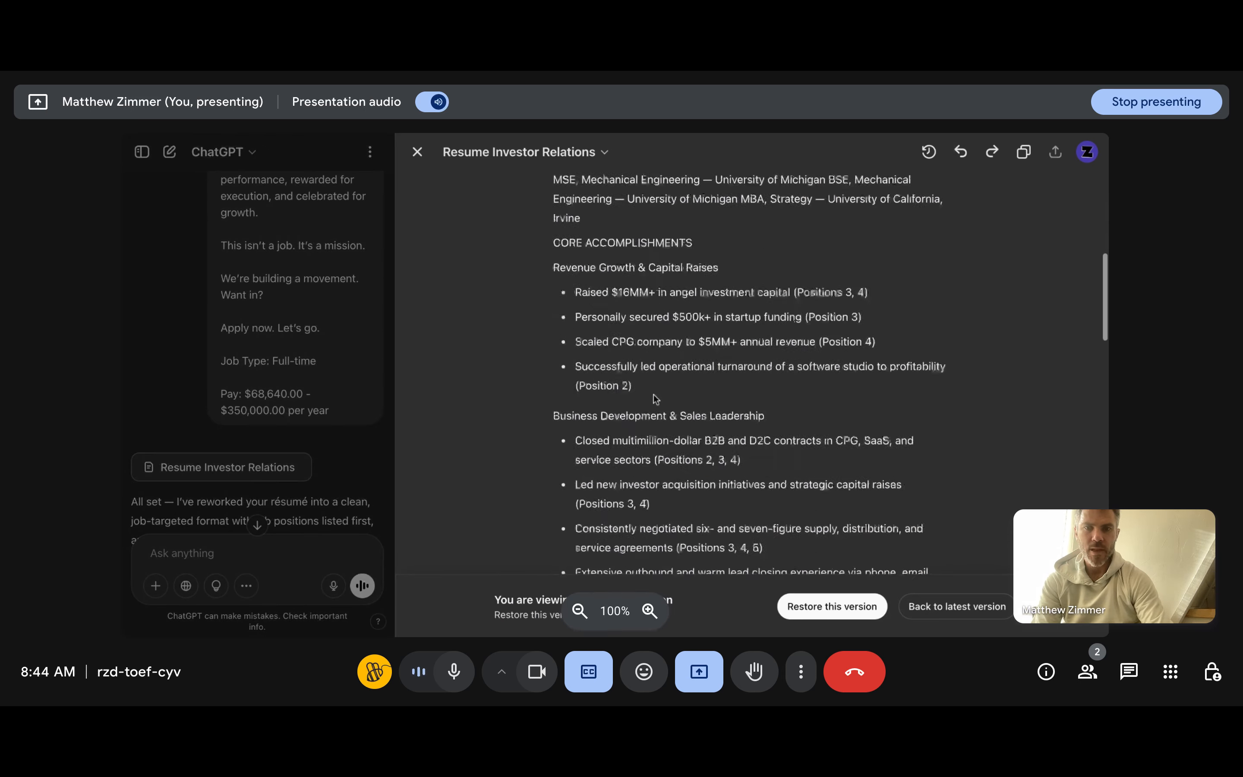
{"action": "scroll", "coordinate": [750, 393], "scroll_direction": "up", "scroll_amount": 5}
{"action": "left_click_drag", "start_coordinate": [952, 410], "coordinate": [539, 354]}
{"action": "scroll", "coordinate": [746, 512], "scroll_direction": "up", "scroll_amount": 3}
{"action": "scroll", "coordinate": [744, 508], "scroll_direction": "up", "scroll_amount": 10}
{"action": "scroll", "coordinate": [591, 354], "scroll_direction": "up", "scroll_amount": 5}
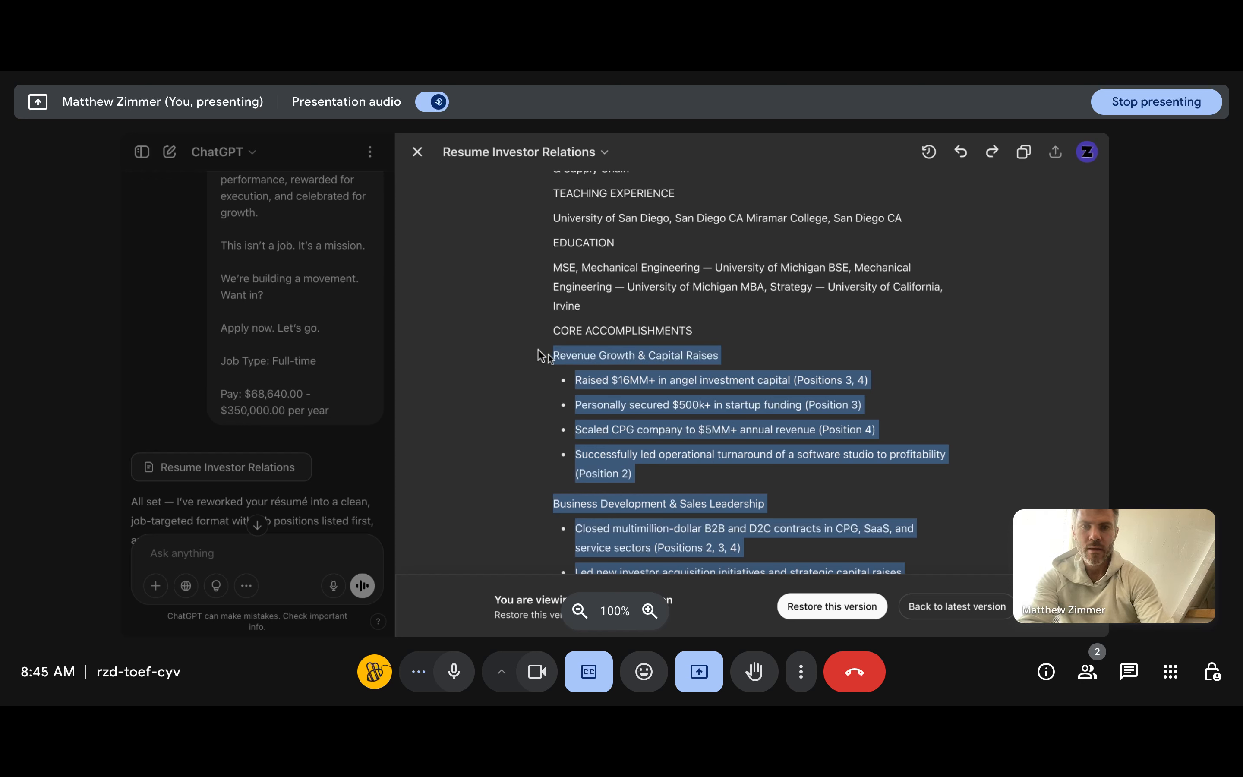
{"action": "left_click", "coordinate": [640, 408]}
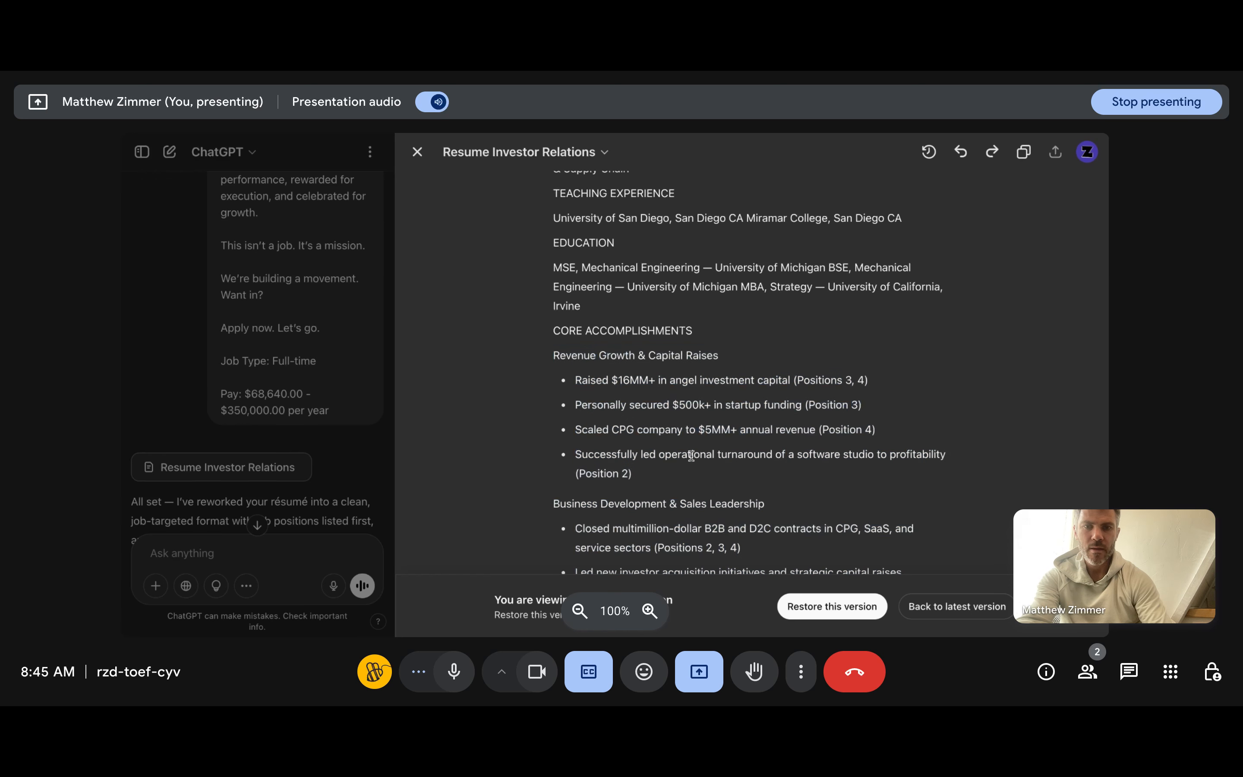
{"action": "scroll", "coordinate": [647, 447], "scroll_direction": "down", "scroll_amount": 3}
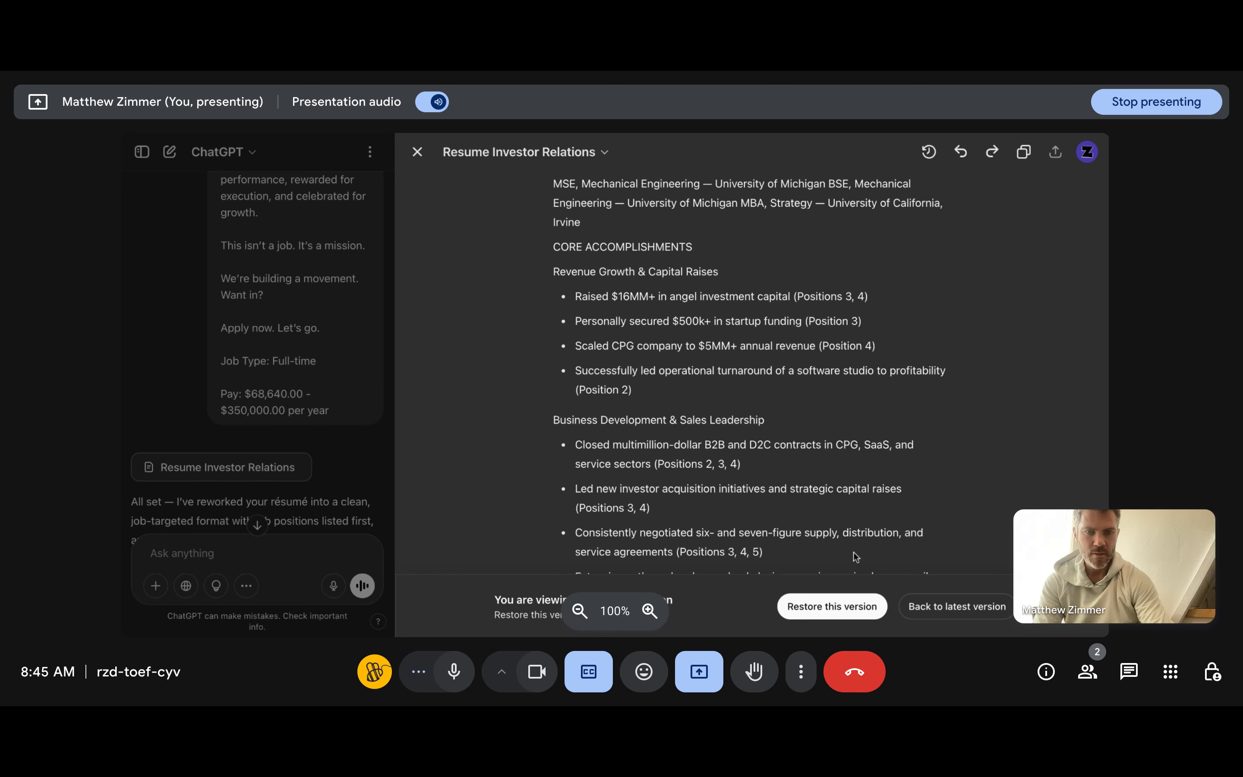
{"action": "left_click", "coordinate": [832, 606]}
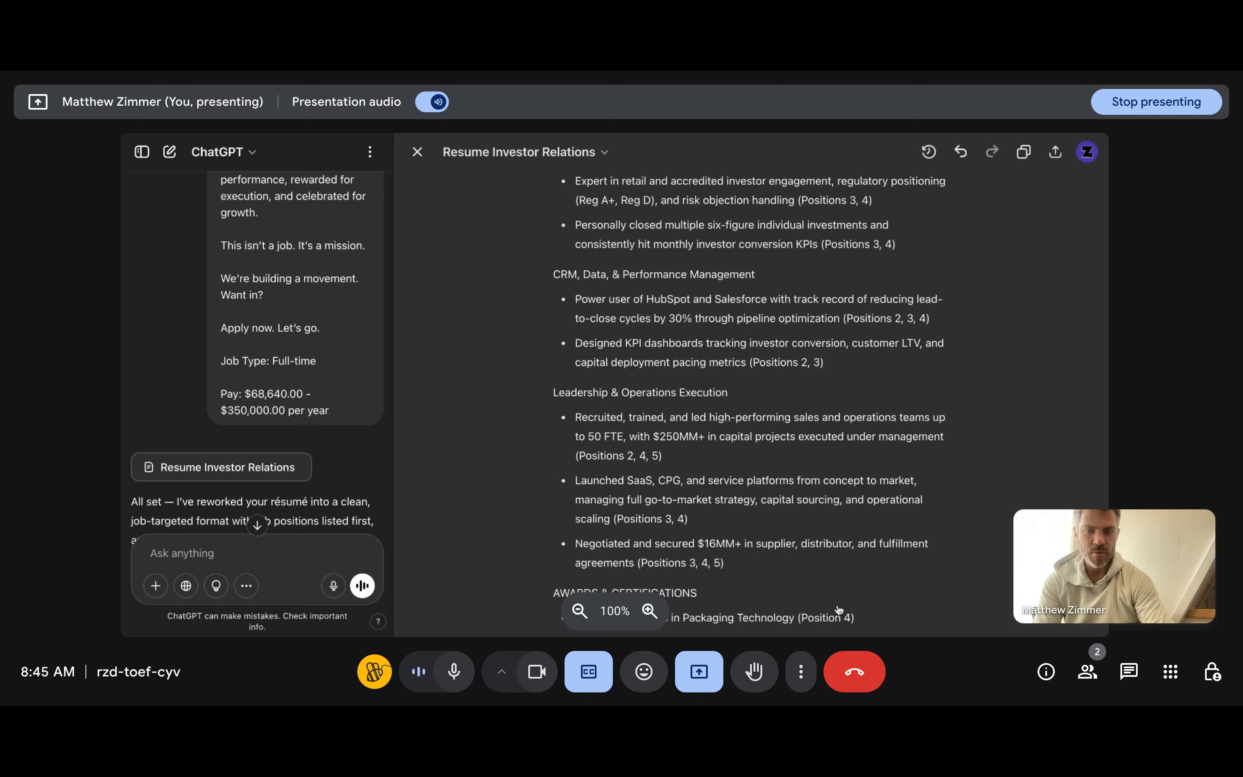
Step: Replace everything from Revenue Growth & Capital Raises through the Strategic Project Execution bullets with the copied consolidated sections
{"action": "scroll", "coordinate": [734, 526], "scroll_direction": "down", "scroll_amount": 3}
{"action": "scroll", "coordinate": [814, 477], "scroll_direction": "down", "scroll_amount": 10}
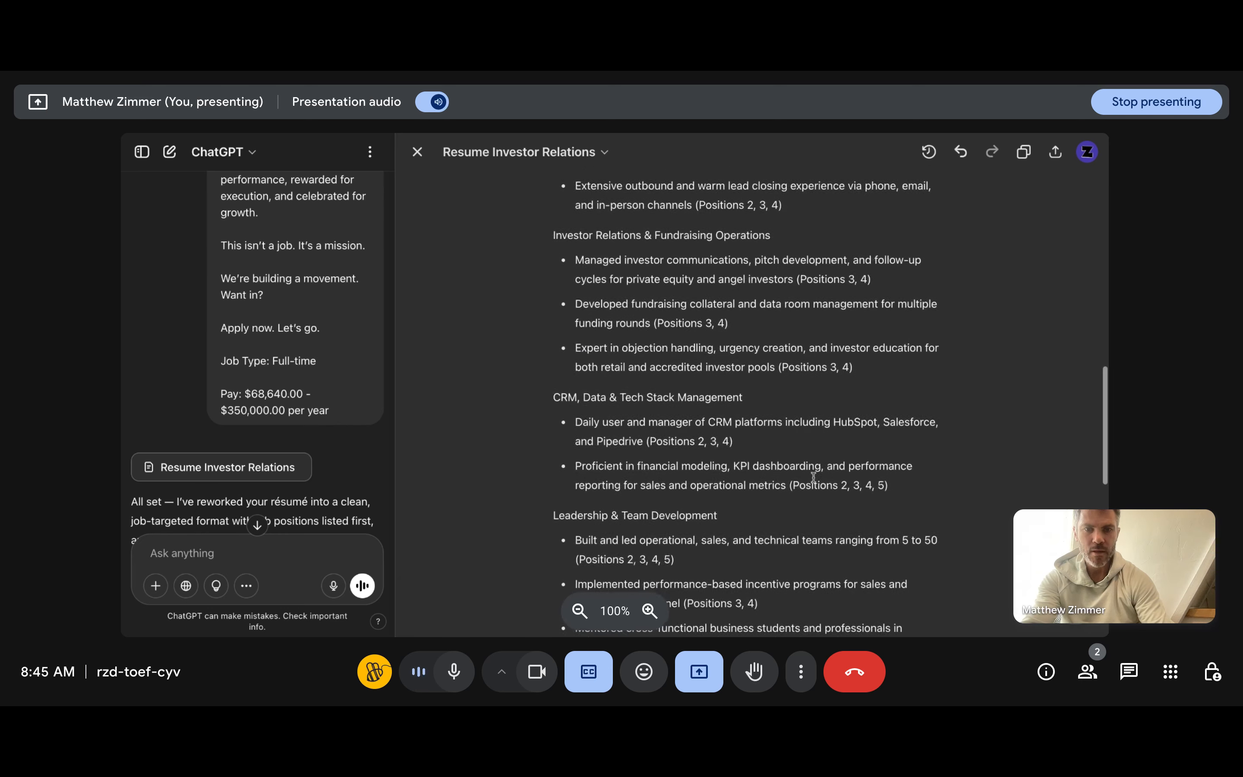
{"action": "scroll", "coordinate": [743, 420], "scroll_direction": "down", "scroll_amount": 4}
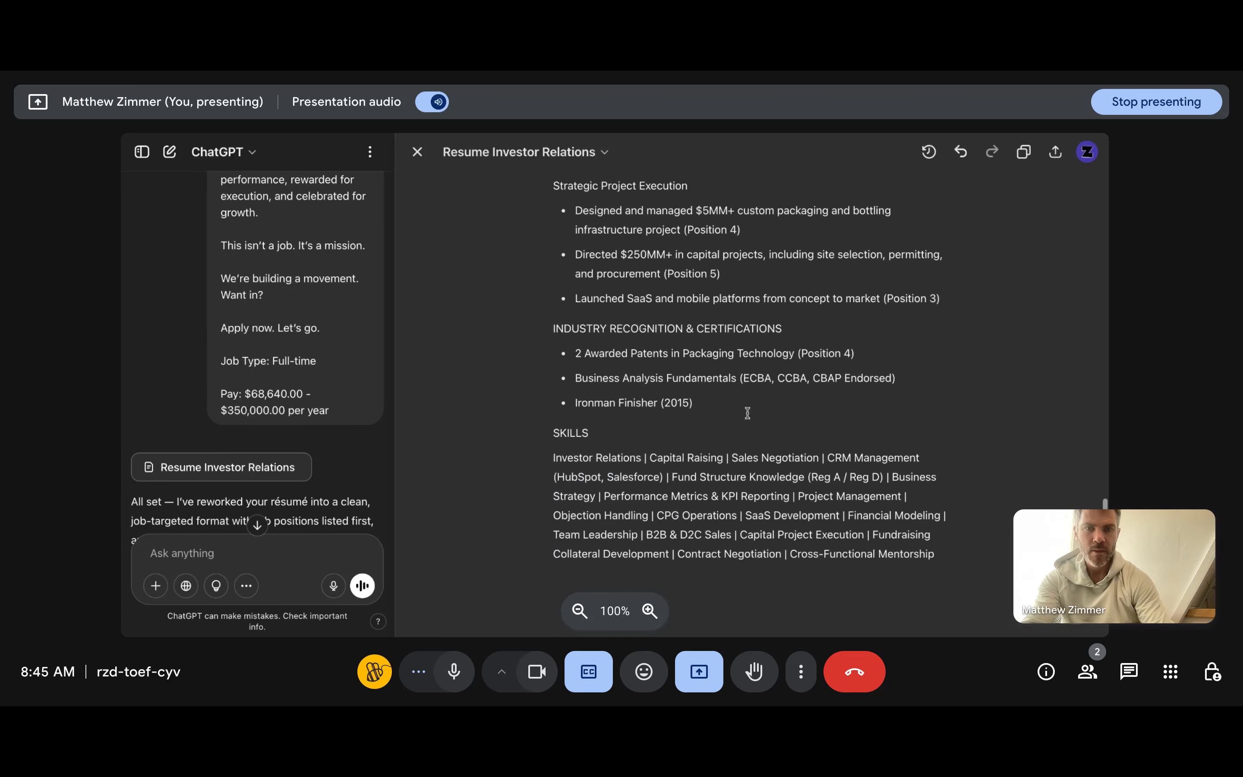
{"action": "left_click_drag", "start_coordinate": [940, 297], "coordinate": [546, 324]}
{"action": "scroll", "coordinate": [870, 270], "scroll_direction": "up", "scroll_amount": 2}
{"action": "scroll", "coordinate": [842, 284], "scroll_direction": "up", "scroll_amount": 8}
{"action": "scroll", "coordinate": [760, 325], "scroll_direction": "up", "scroll_amount": 5}
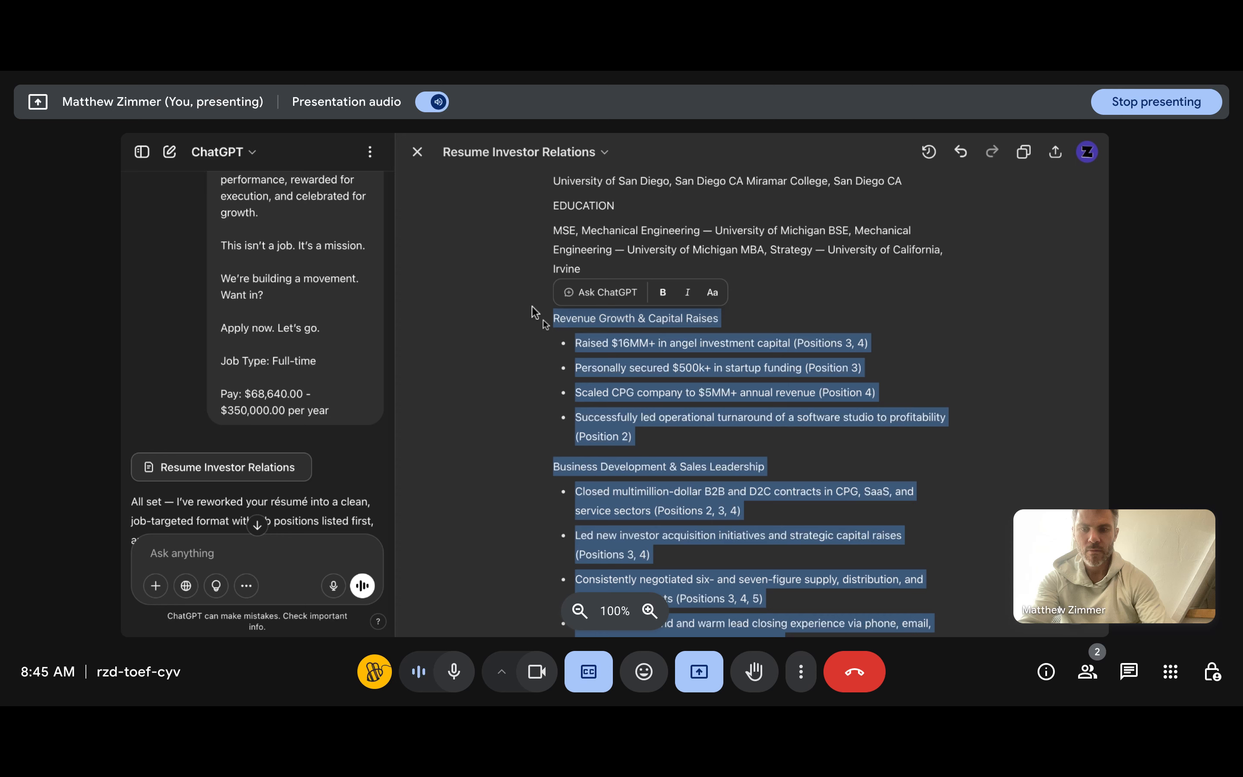
{"action": "key", "text": "super+v"}
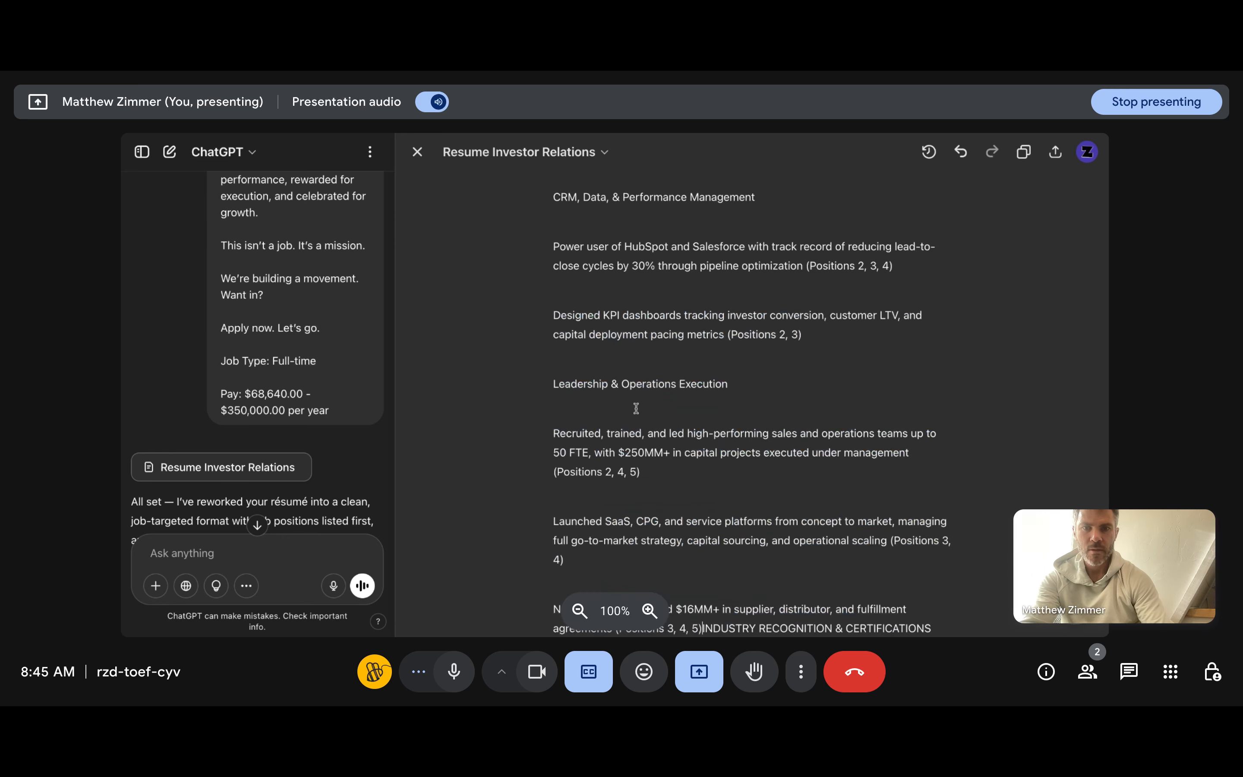
Step: Separate the INDUSTRY RECOGNITION & CERTIFICATIONS heading from the pasted text with line breaks
{"action": "scroll", "coordinate": [637, 409], "scroll_direction": "down", "scroll_amount": 6}
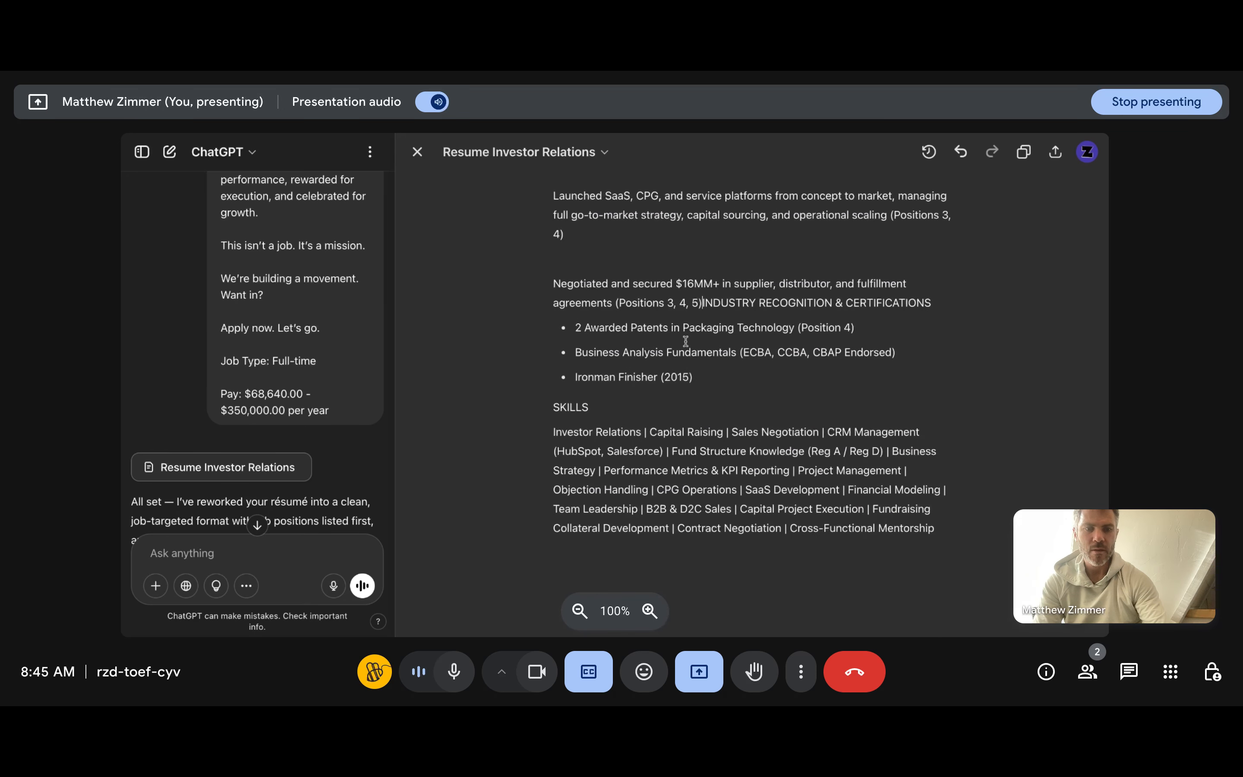
{"action": "key", "text": "Return"}
{"action": "key", "text": "Return"}
{"action": "key", "text": "Return"}
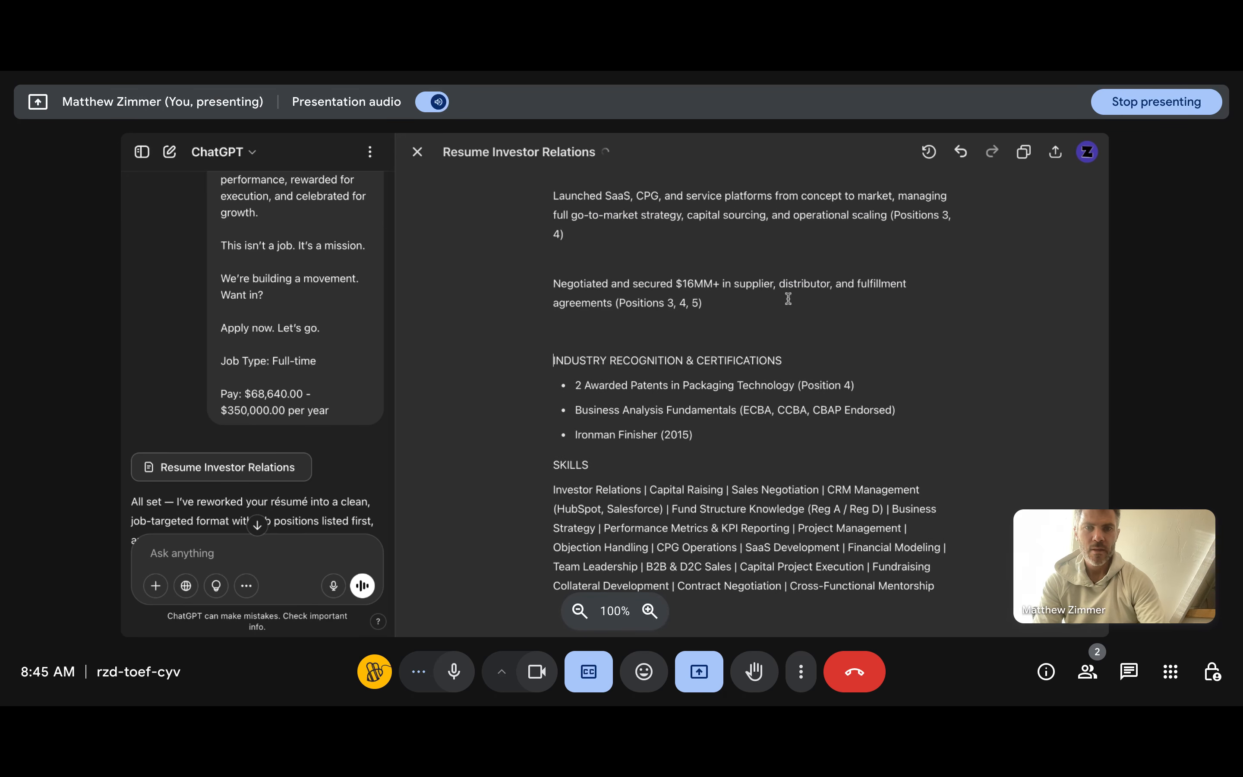
Step: Start a ChatGPT edit request on the pasted sections from Revenue & Capital Performance through Leadership & Operations Execution
{"action": "left_click", "coordinate": [761, 304]}
{"action": "scroll", "coordinate": [708, 297], "scroll_direction": "up", "scroll_amount": 3}
{"action": "scroll", "coordinate": [708, 297], "scroll_direction": "up", "scroll_amount": 4}
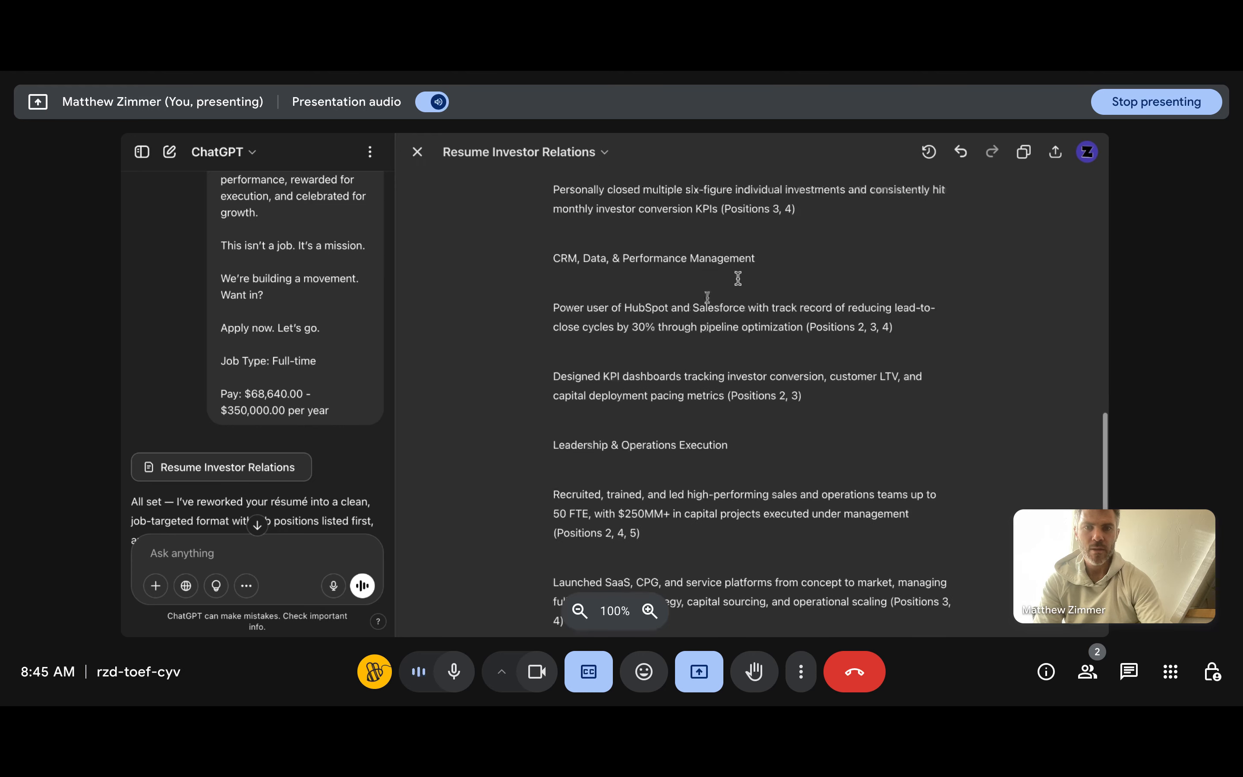
{"action": "left_click", "coordinate": [616, 350], "text": "shift"}
{"action": "scroll", "coordinate": [615, 350], "scroll_direction": "up", "scroll_amount": 6}
{"action": "scroll", "coordinate": [621, 344], "scroll_direction": "up", "scroll_amount": 7}
{"action": "left_click_drag", "start_coordinate": [620, 345], "coordinate": [554, 329]}
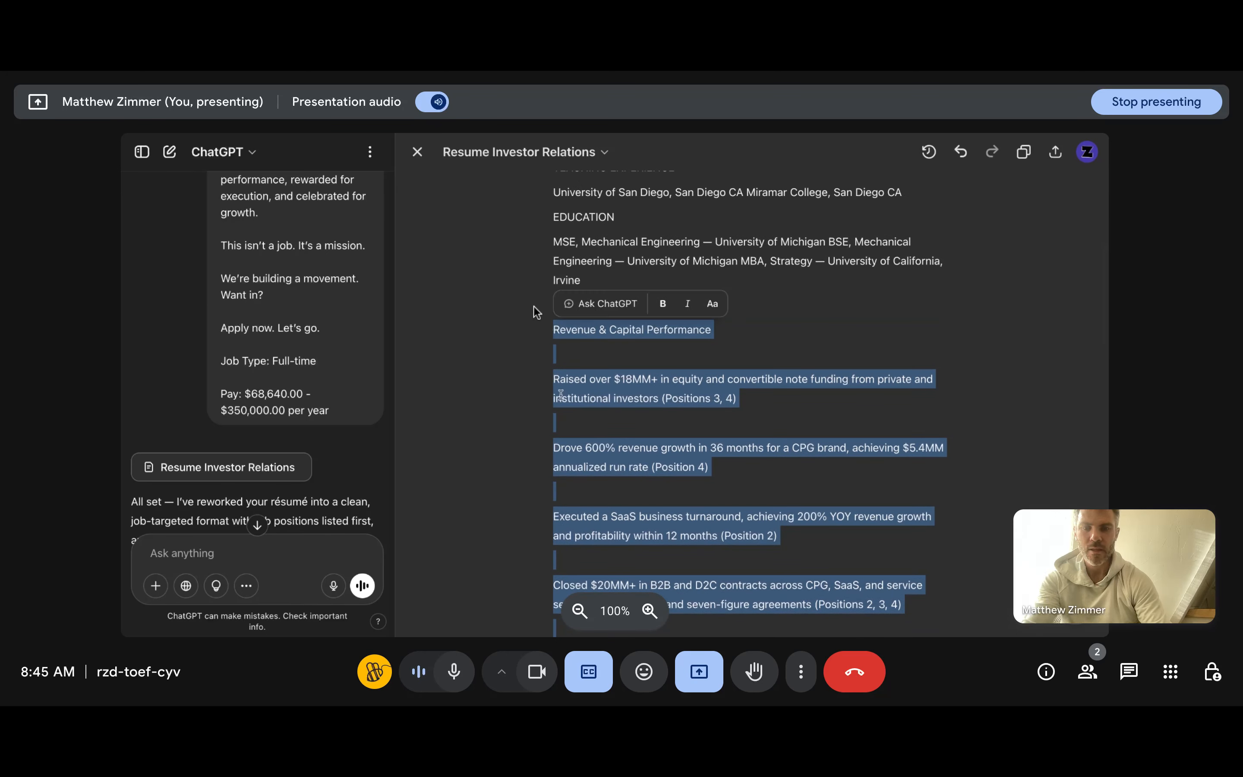
{"action": "left_click", "coordinate": [601, 303]}
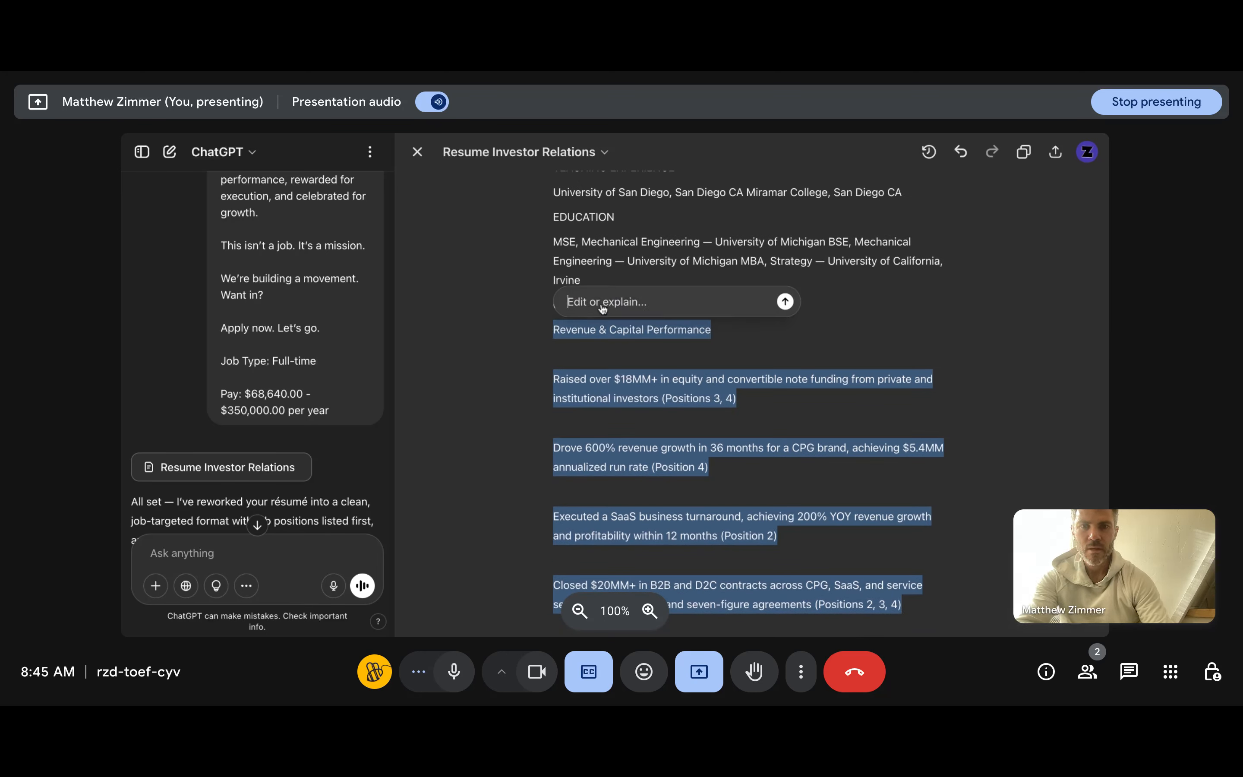
Step: Enter "Consolidate this and format better" as the edit request and submit it
{"action": "type", "text": "Consolidate thi"}
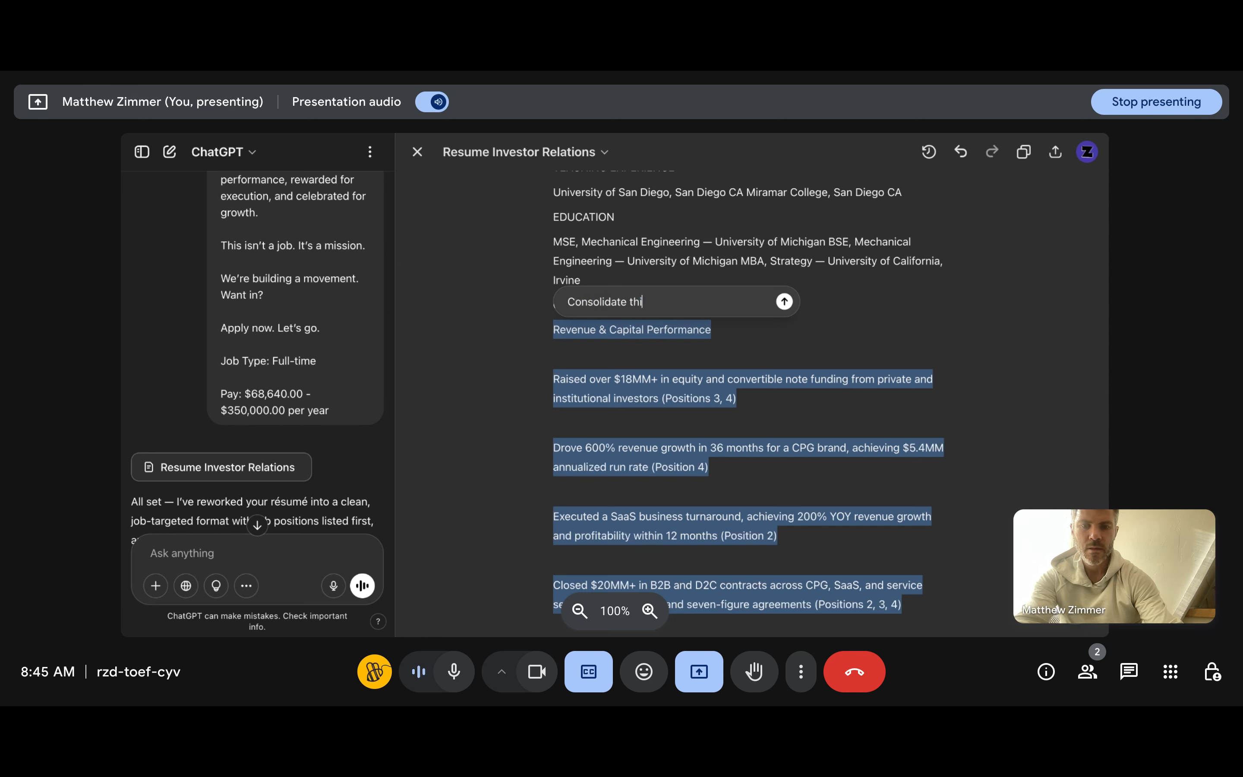
{"action": "type", "text": "s"}
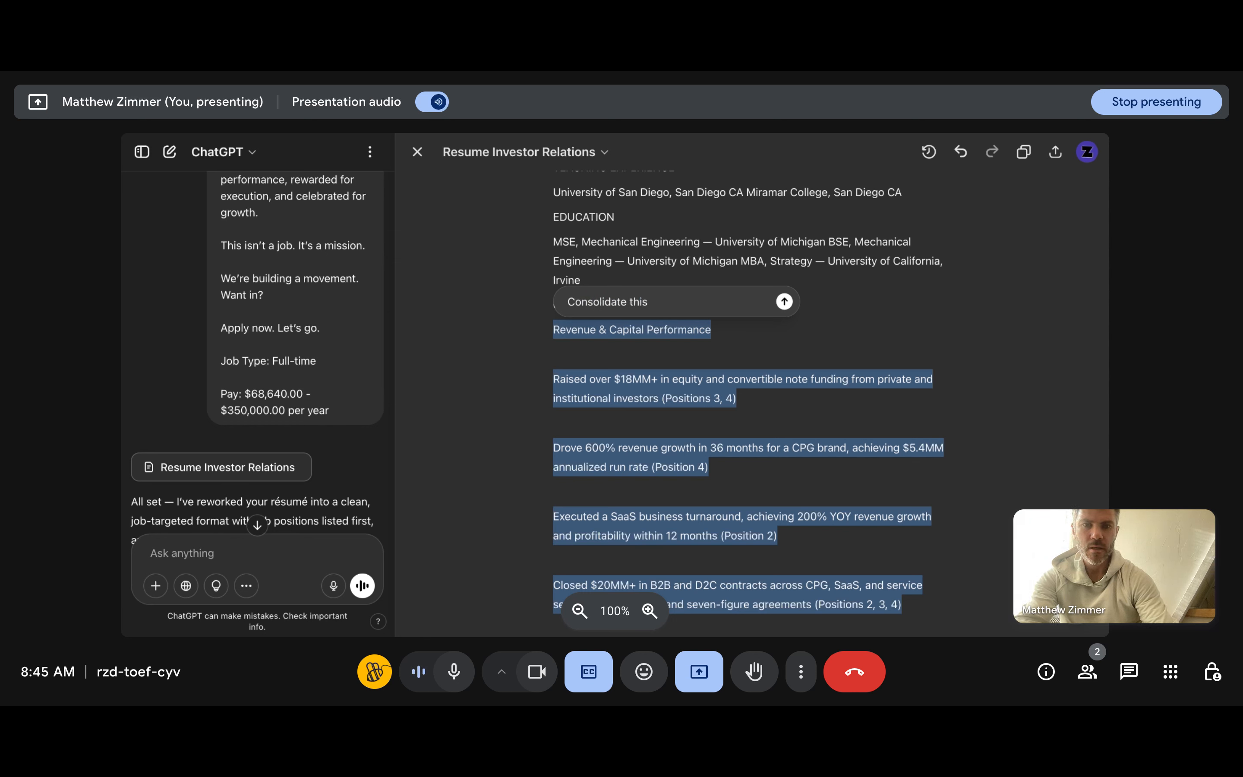
{"action": "type", "text": " and form"}
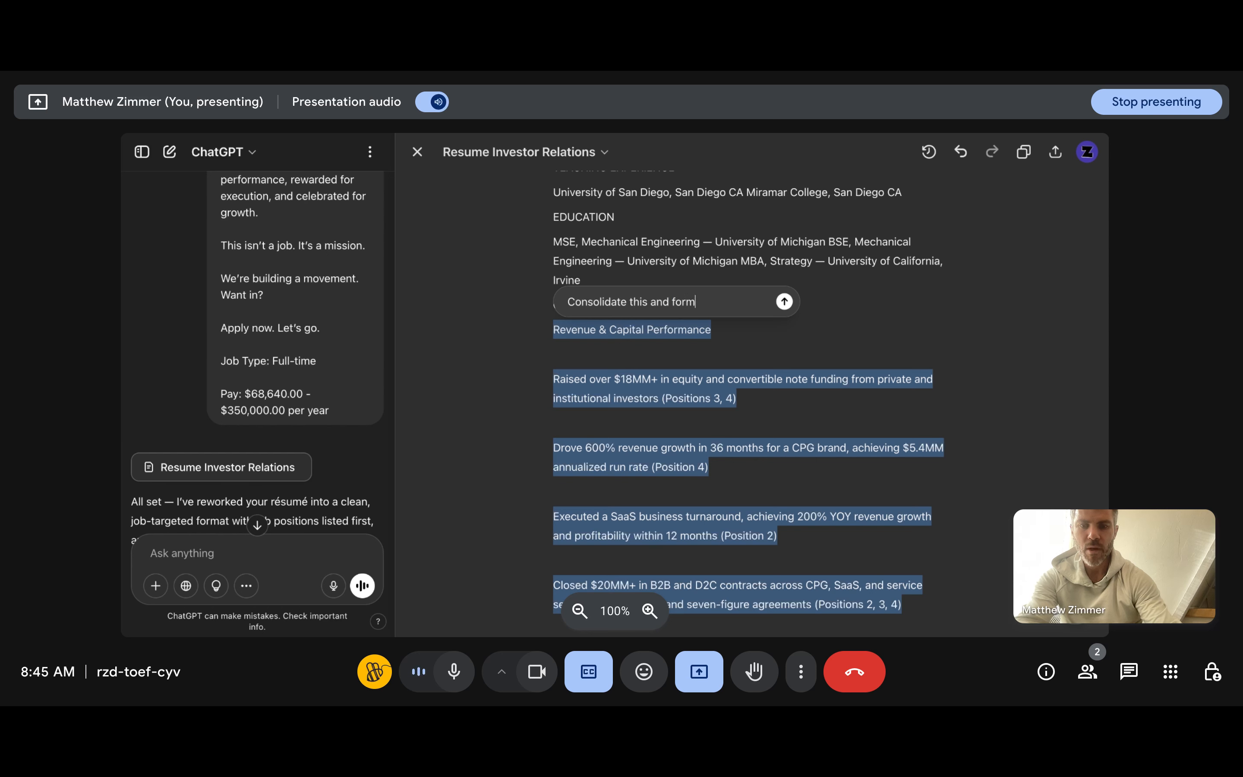
{"action": "type", "text": "at g"}
{"action": "key", "text": "BackSpace"}
{"action": "type", "text": "better"}
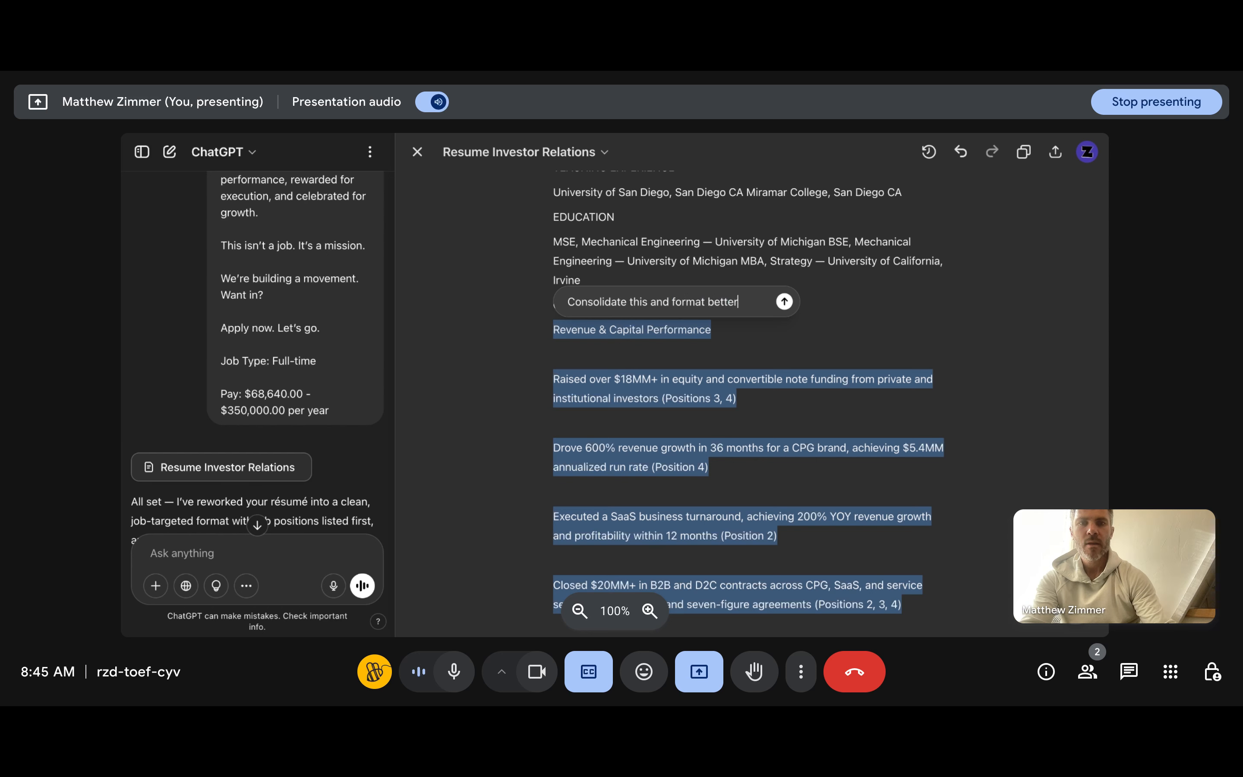
{"action": "key", "text": "Return"}
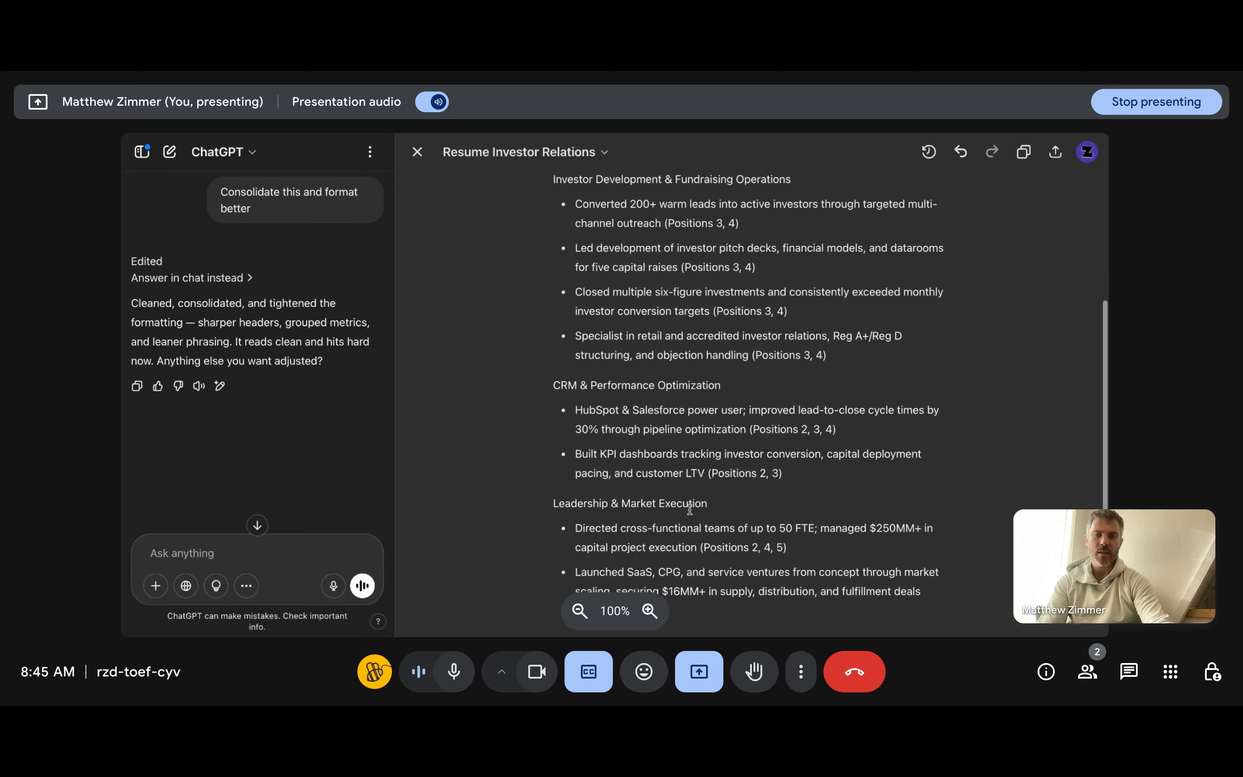
Step: Examine the reformatted accomplishments, from Revenue & Capital Growth through Leadership & Market Execution, including their revenue and funding metrics
{"action": "scroll", "coordinate": [685, 550], "scroll_direction": "up", "scroll_amount": 2}
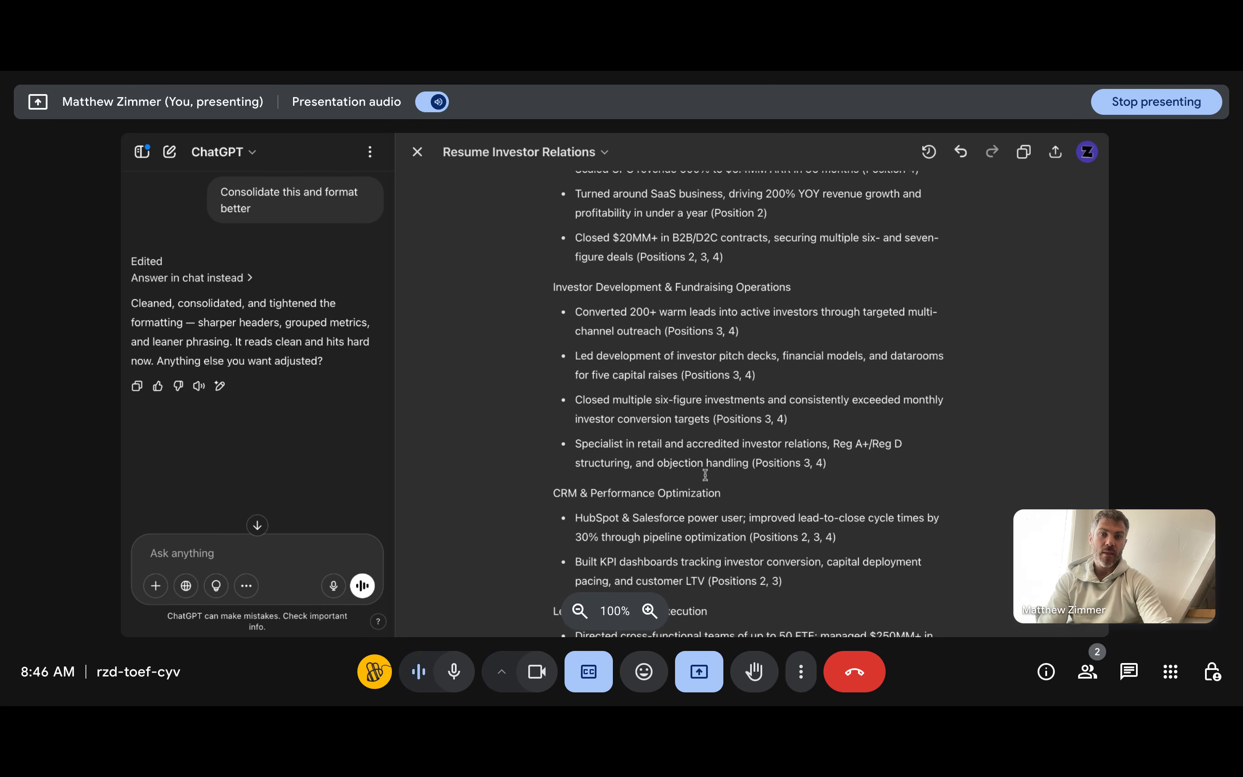
{"action": "scroll", "coordinate": [735, 376], "scroll_direction": "up", "scroll_amount": 2}
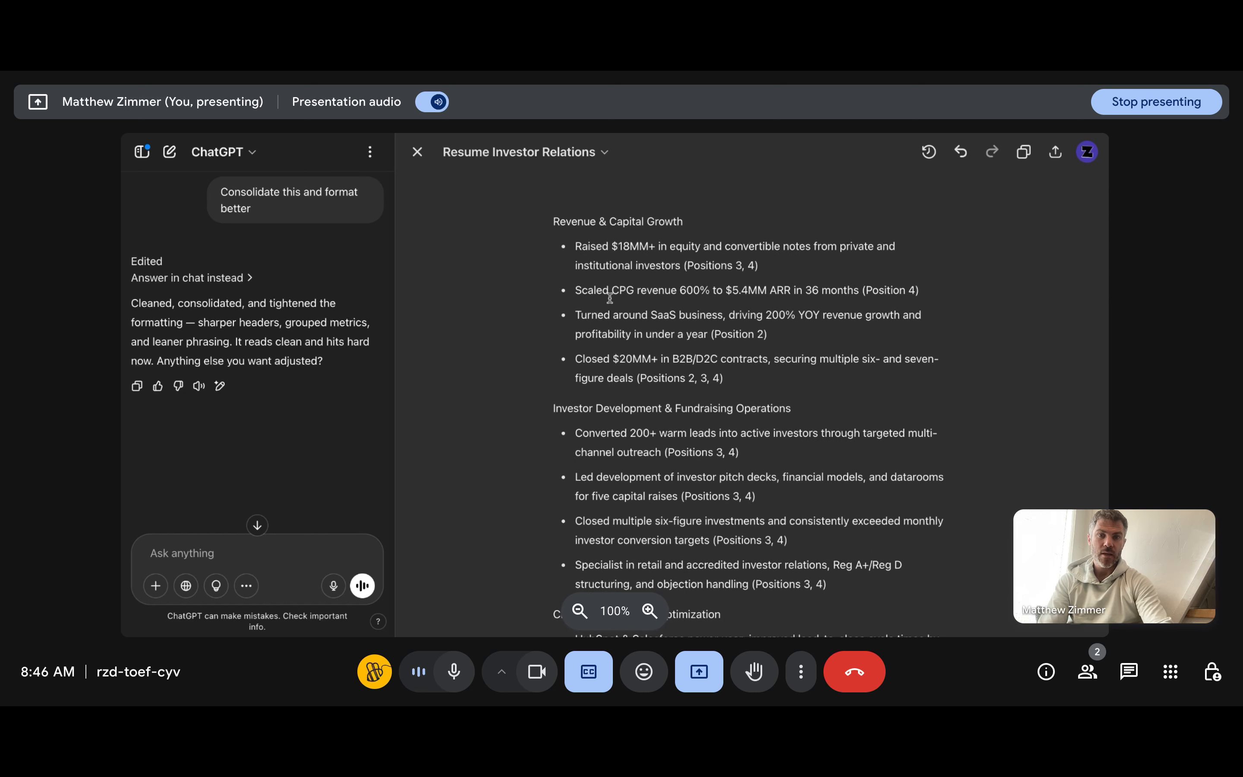
{"action": "left_click_drag", "start_coordinate": [593, 291], "coordinate": [653, 294]}
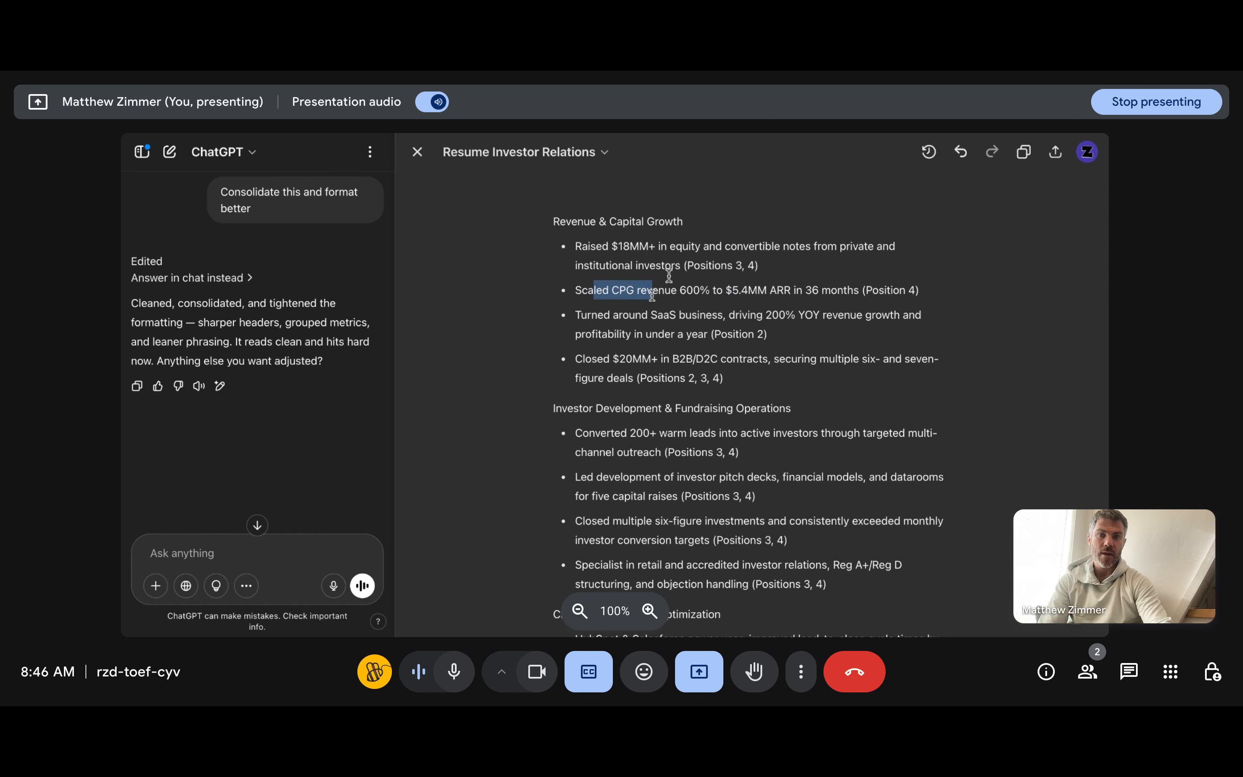
{"action": "left_click", "coordinate": [653, 294]}
{"action": "left_click_drag", "start_coordinate": [637, 247], "coordinate": [762, 264]}
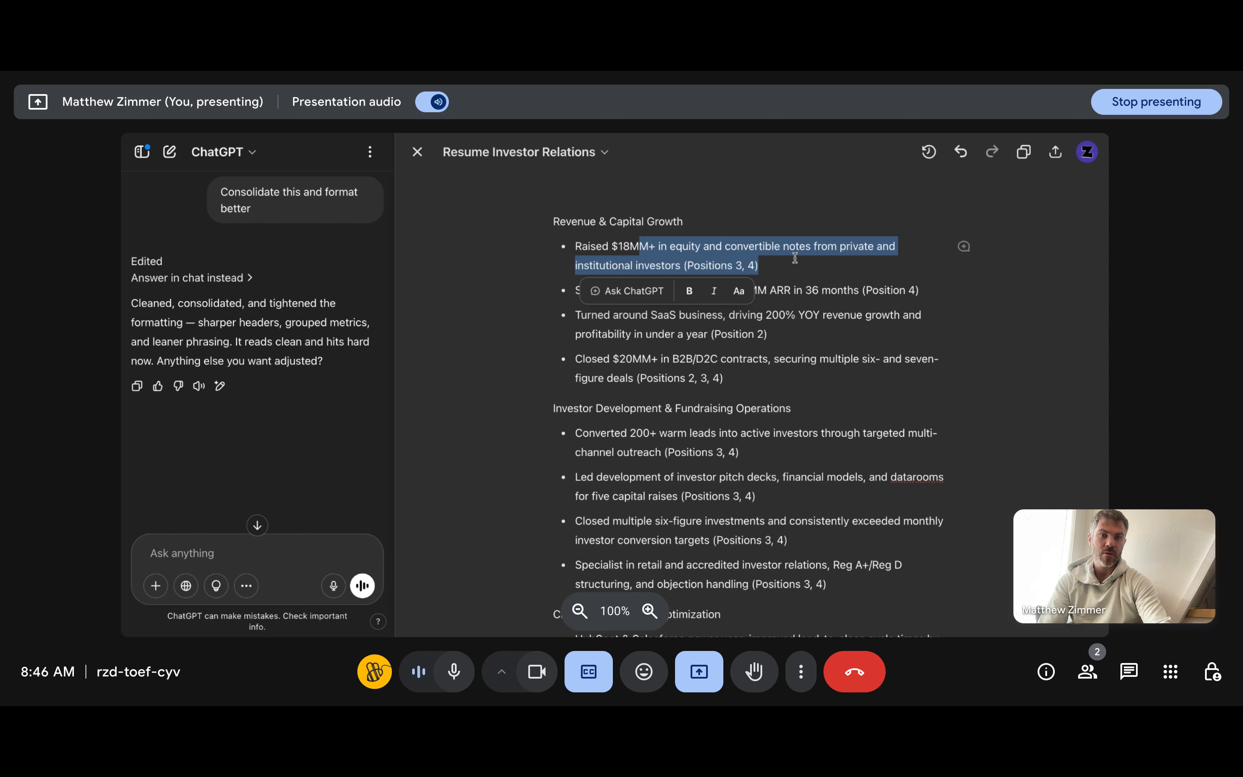
{"action": "left_click_drag", "start_coordinate": [750, 315], "coordinate": [909, 320]}
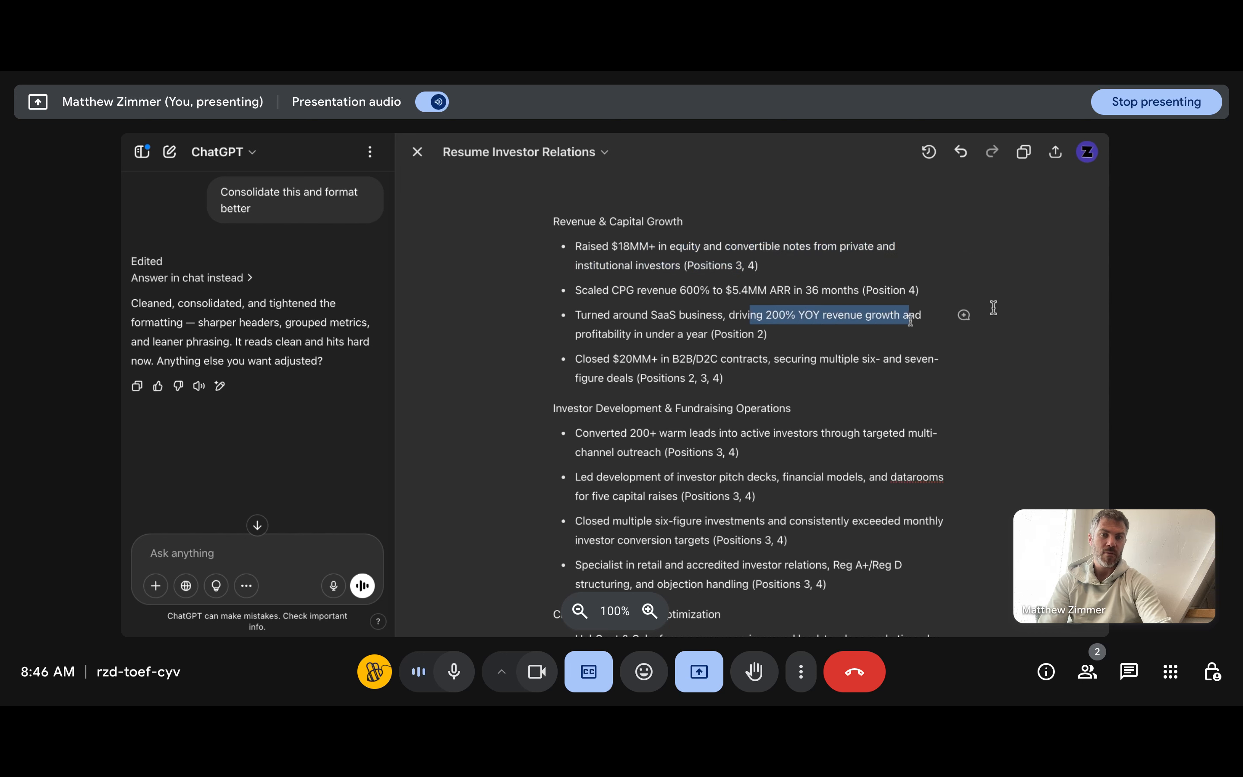
{"action": "scroll", "coordinate": [790, 481], "scroll_direction": "down", "scroll_amount": 5}
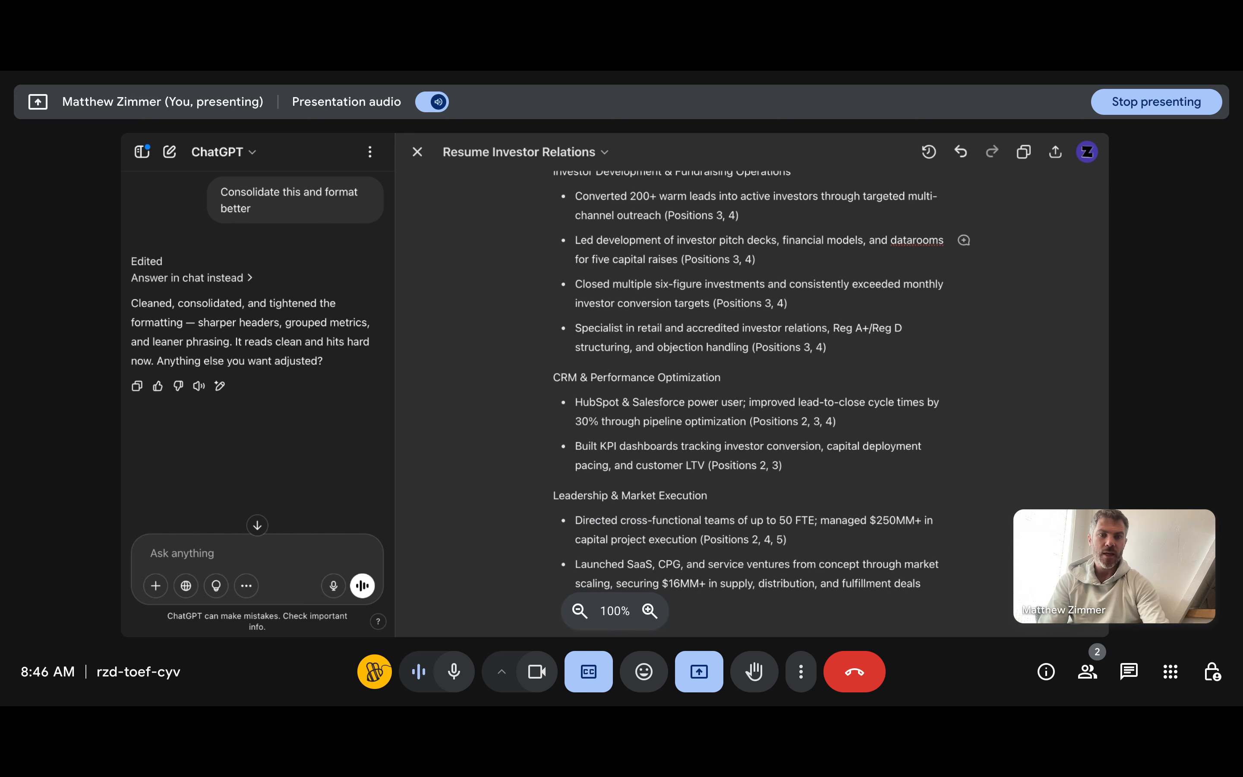
{"action": "scroll", "coordinate": [798, 516], "scroll_direction": "down", "scroll_amount": 3}
{"action": "scroll", "coordinate": [798, 516], "scroll_direction": "up", "scroll_amount": 8}
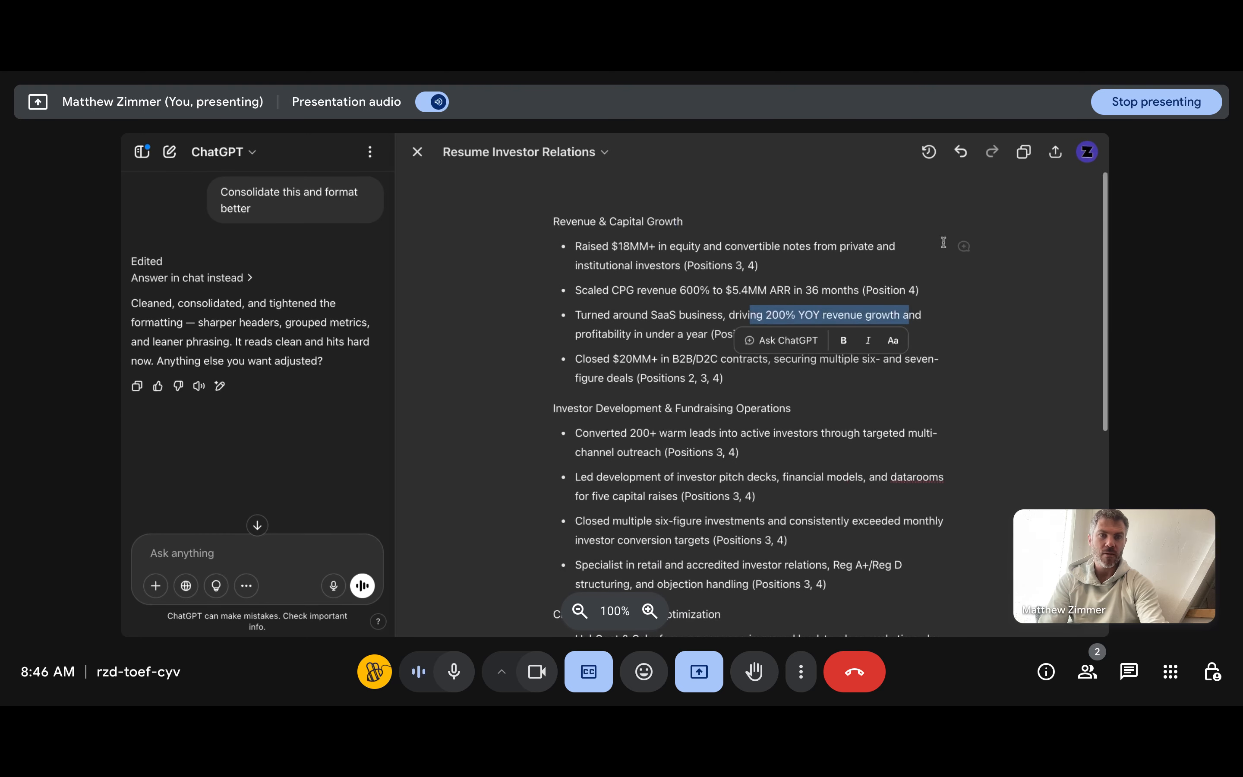
Step: Step back to the previous resume version and examine its Industry Experience titles and the Revenue & Capital Performance section
{"action": "left_click", "coordinate": [961, 154]}
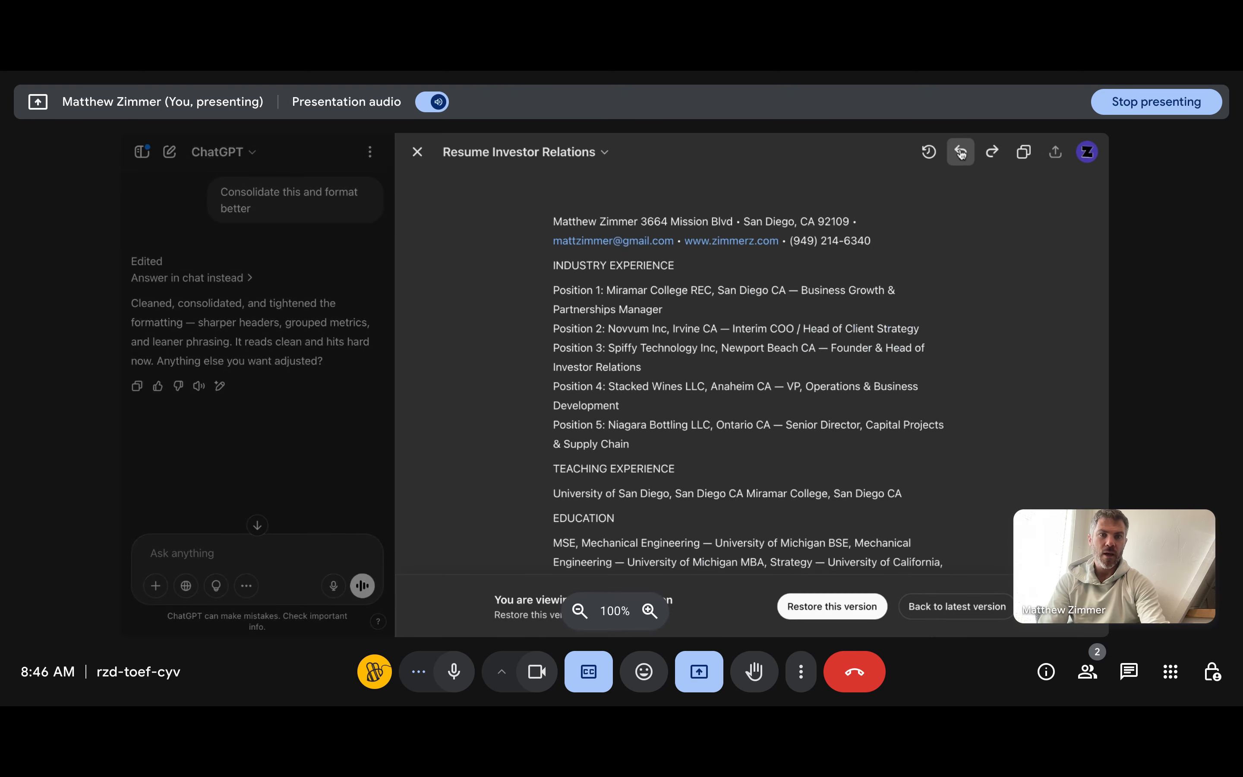
{"action": "scroll", "coordinate": [617, 302], "scroll_direction": "down", "scroll_amount": 1}
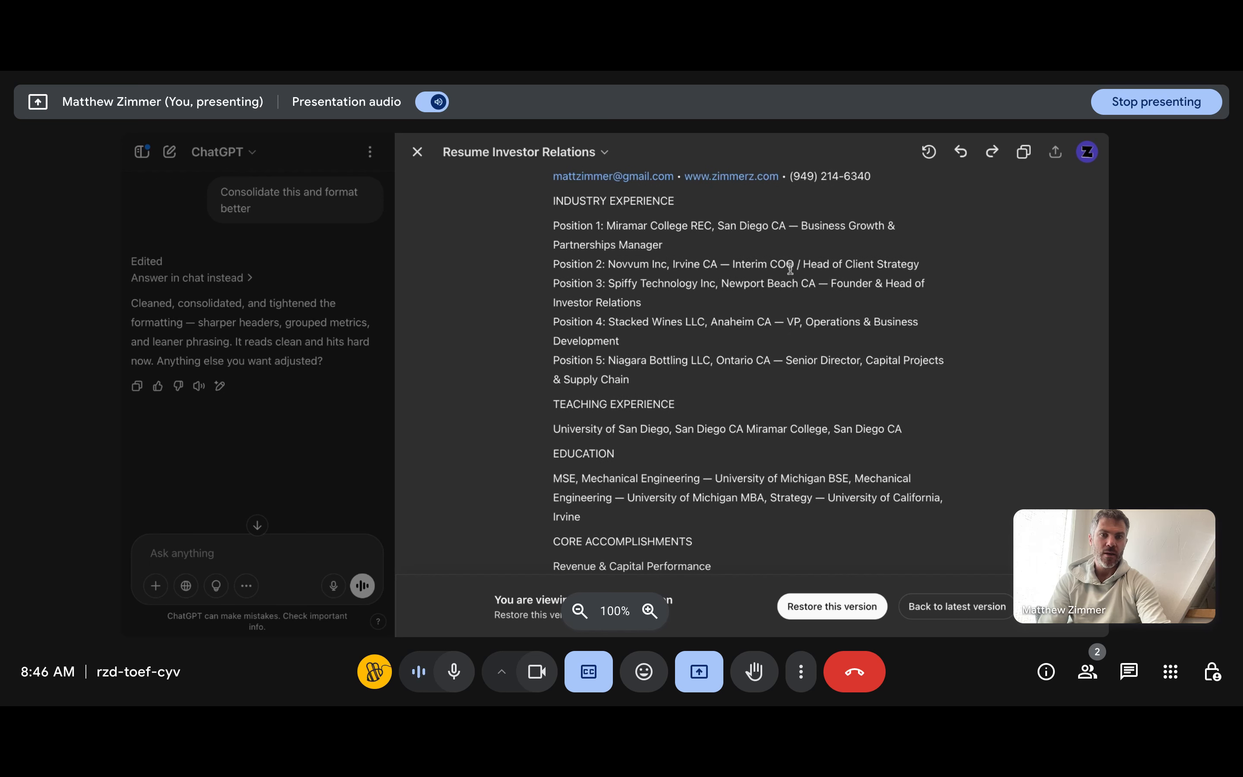
{"action": "left_click_drag", "start_coordinate": [732, 263], "coordinate": [943, 267]}
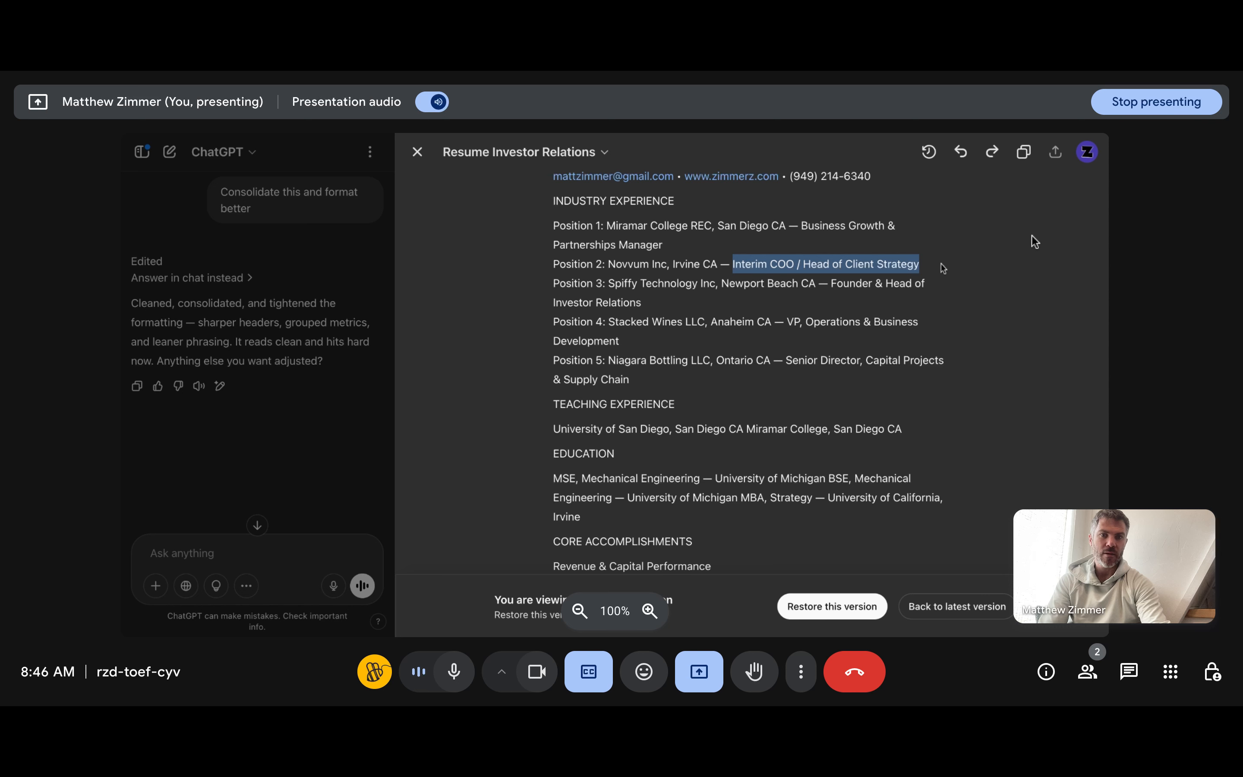
{"action": "left_click_drag", "start_coordinate": [716, 263], "coordinate": [608, 263]}
{"action": "left_click", "coordinate": [610, 264]}
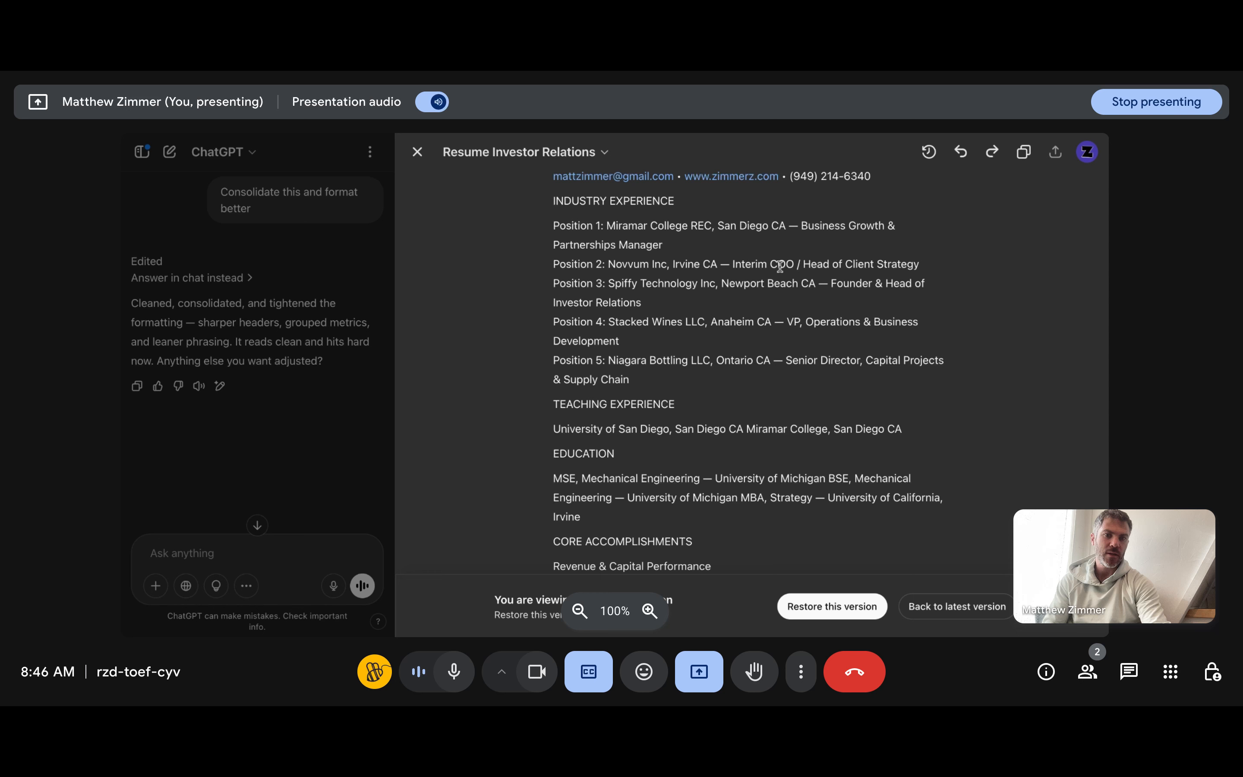
{"action": "scroll", "coordinate": [772, 475], "scroll_direction": "down", "scroll_amount": 8}
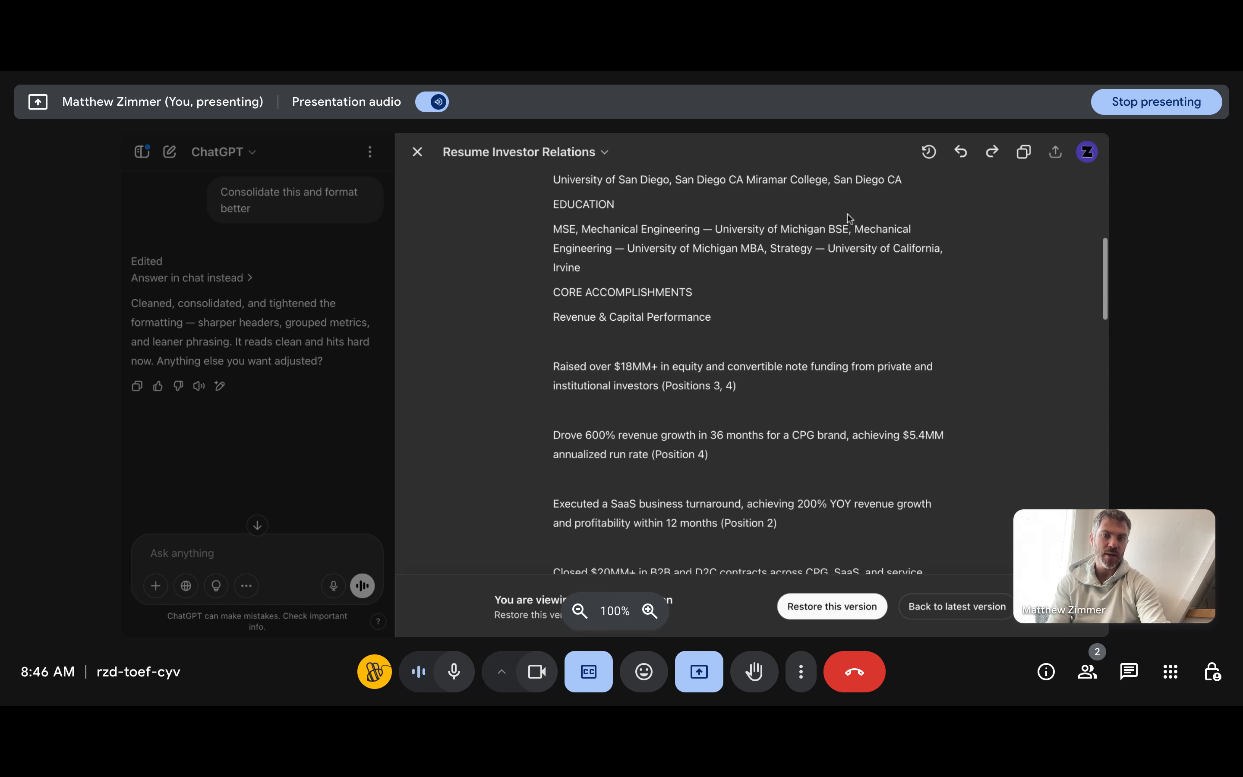
{"action": "scroll", "coordinate": [794, 220], "scroll_direction": "down", "scroll_amount": 2}
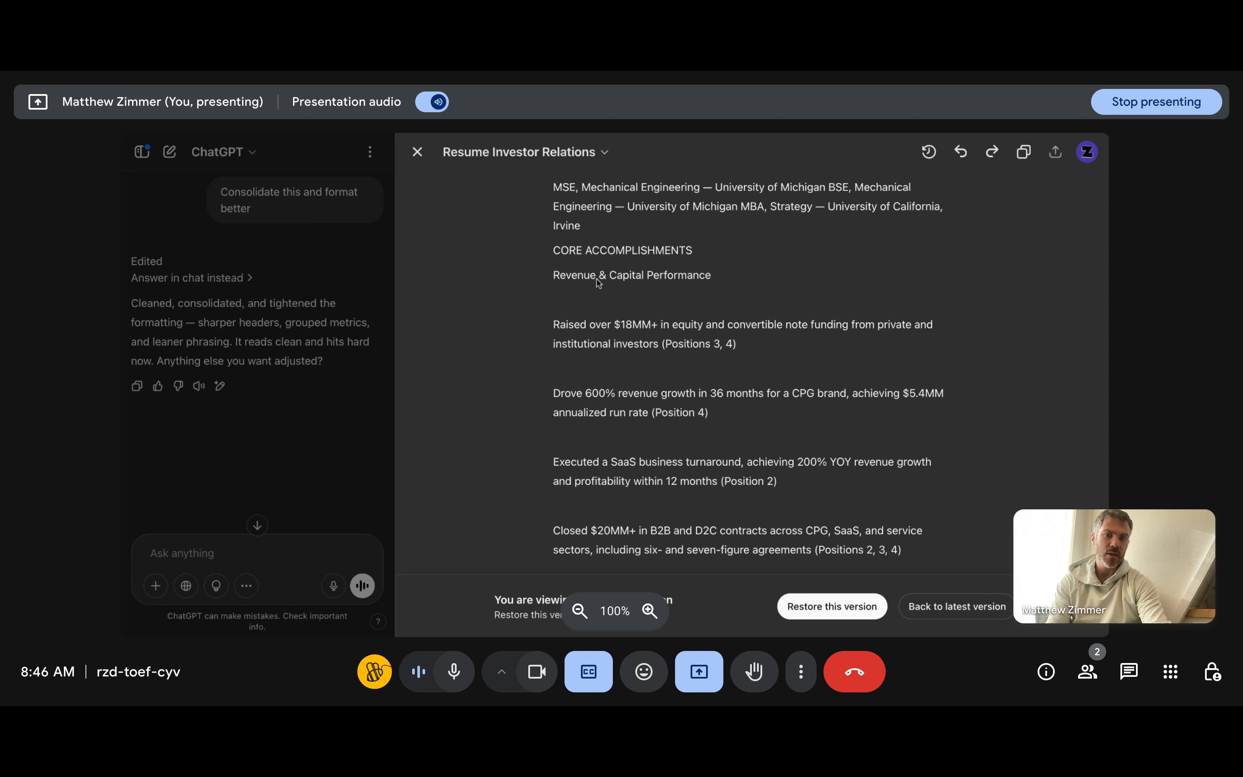
{"action": "left_click_drag", "start_coordinate": [714, 280], "coordinate": [546, 250]}
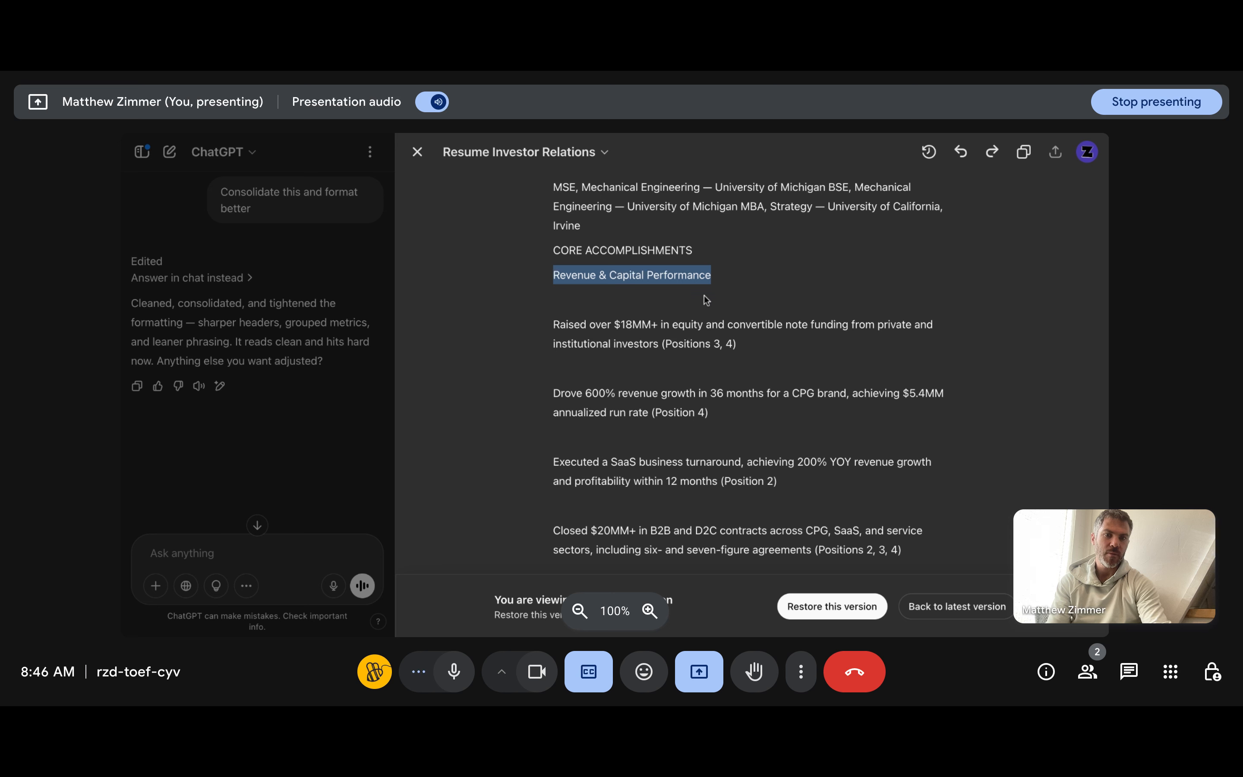
Step: Examine the Revenue & Capital Performance accomplishments and the position references at the end of each one
{"action": "scroll", "coordinate": [704, 305], "scroll_direction": "down", "scroll_amount": 1}
{"action": "left_click", "coordinate": [553, 292]}
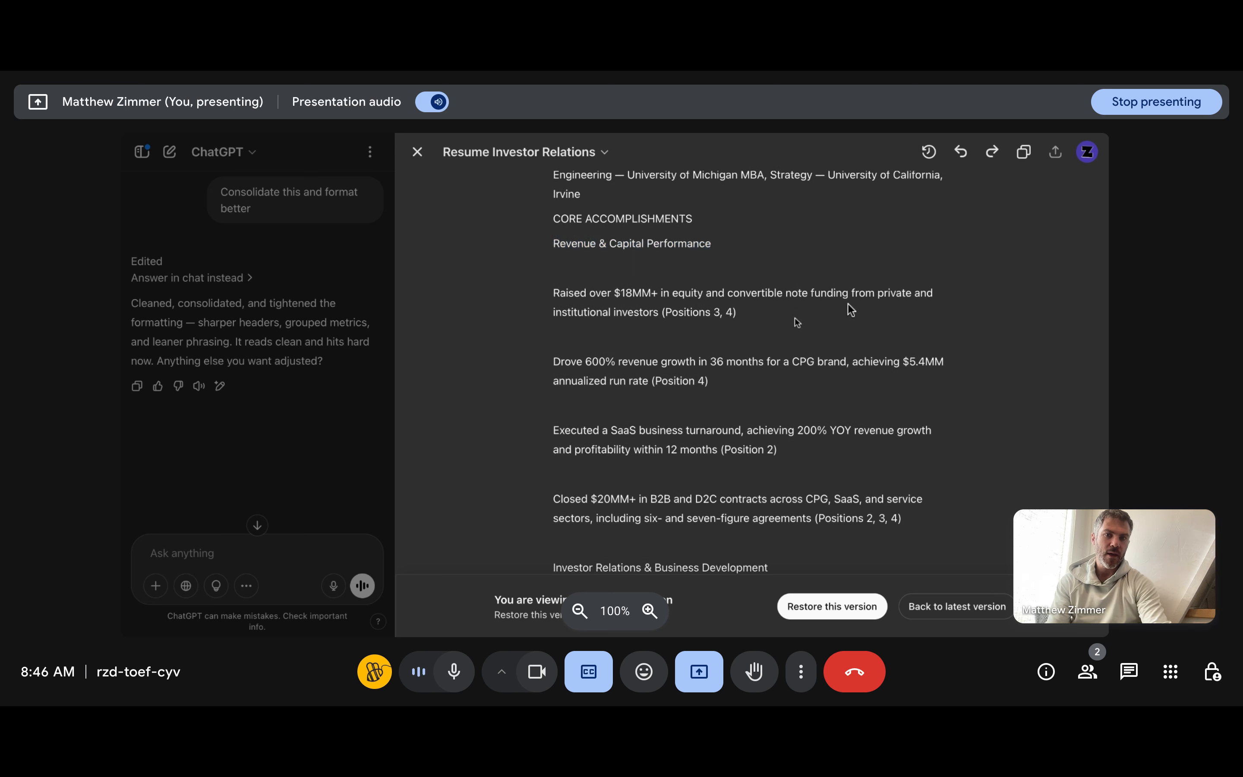
{"action": "left_click_drag", "start_coordinate": [801, 310], "coordinate": [542, 264]}
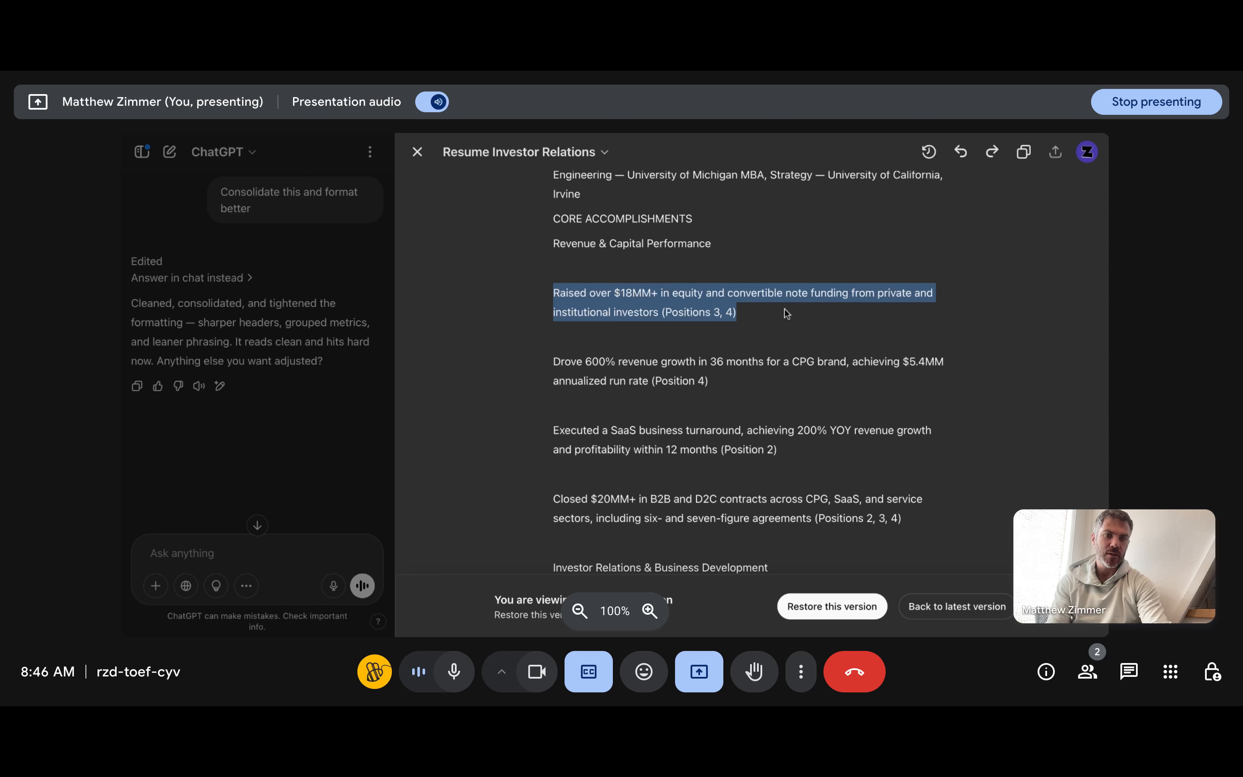
{"action": "left_click", "coordinate": [715, 315]}
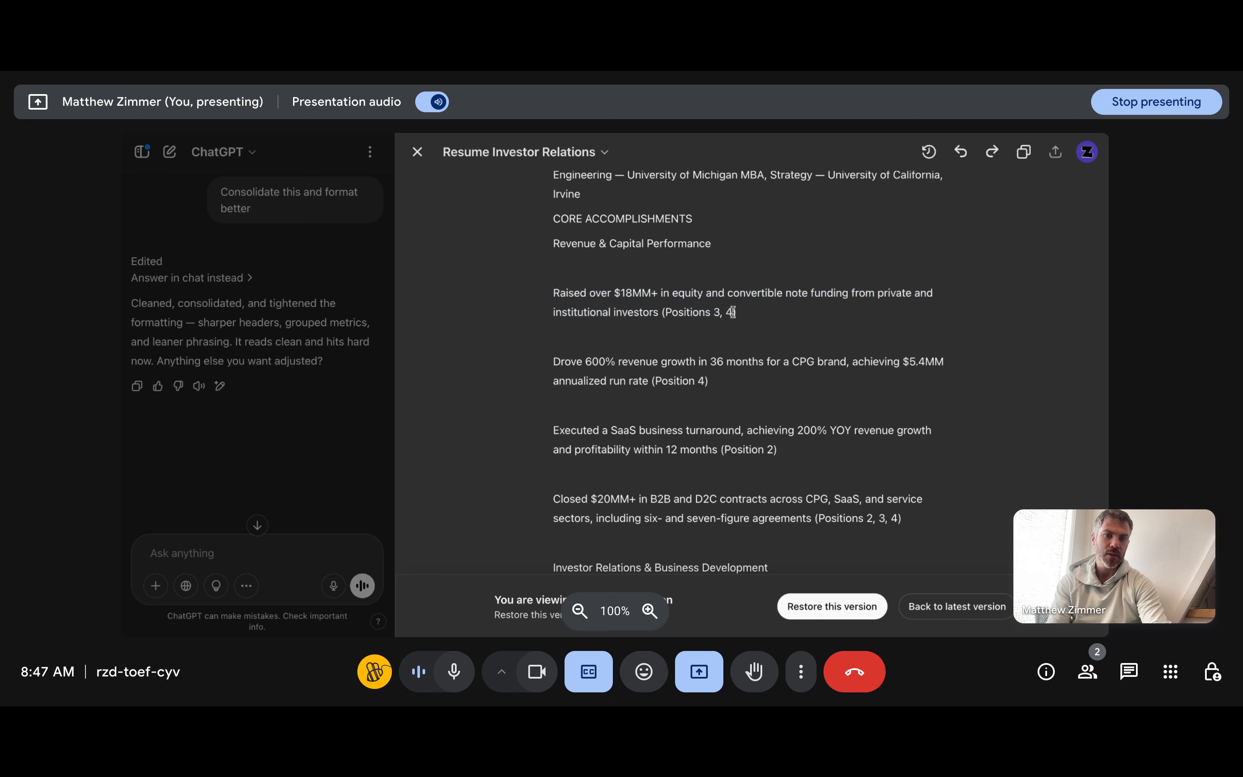
{"action": "left_click_drag", "start_coordinate": [738, 314], "coordinate": [661, 311]}
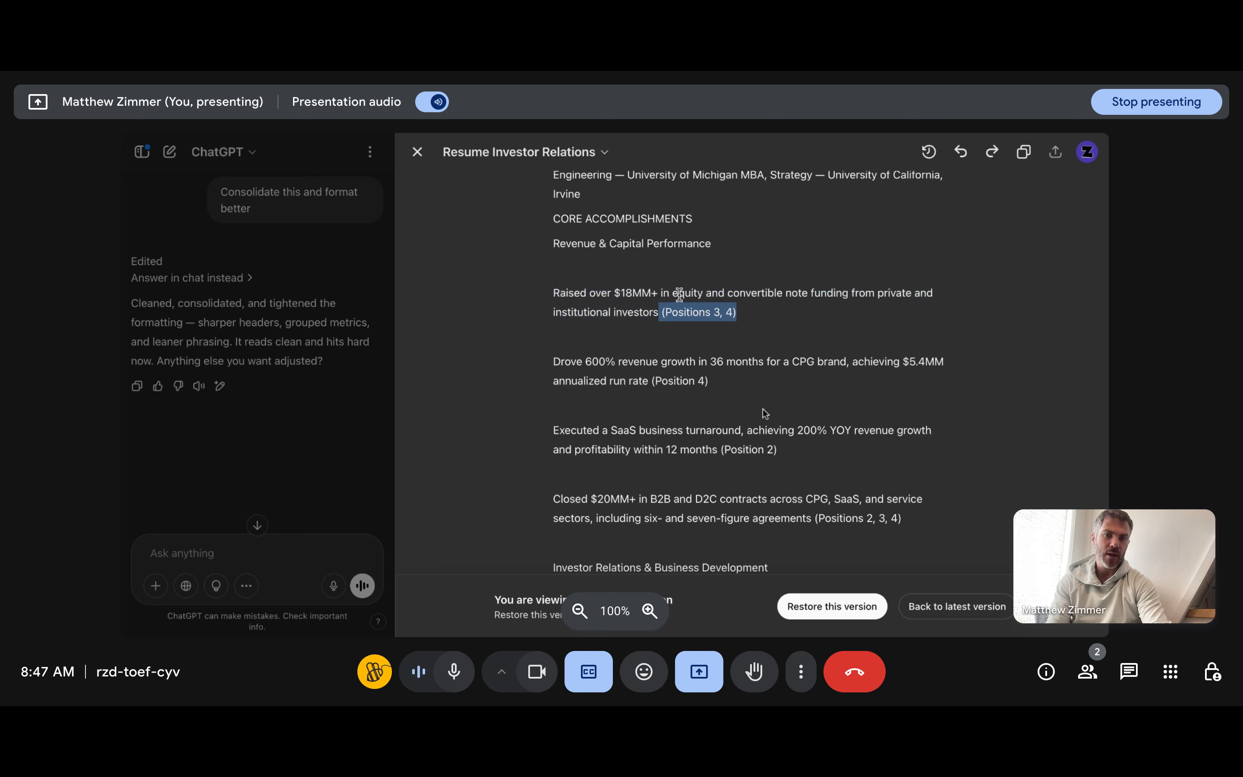
{"action": "scroll", "coordinate": [811, 452], "scroll_direction": "down", "scroll_amount": 4}
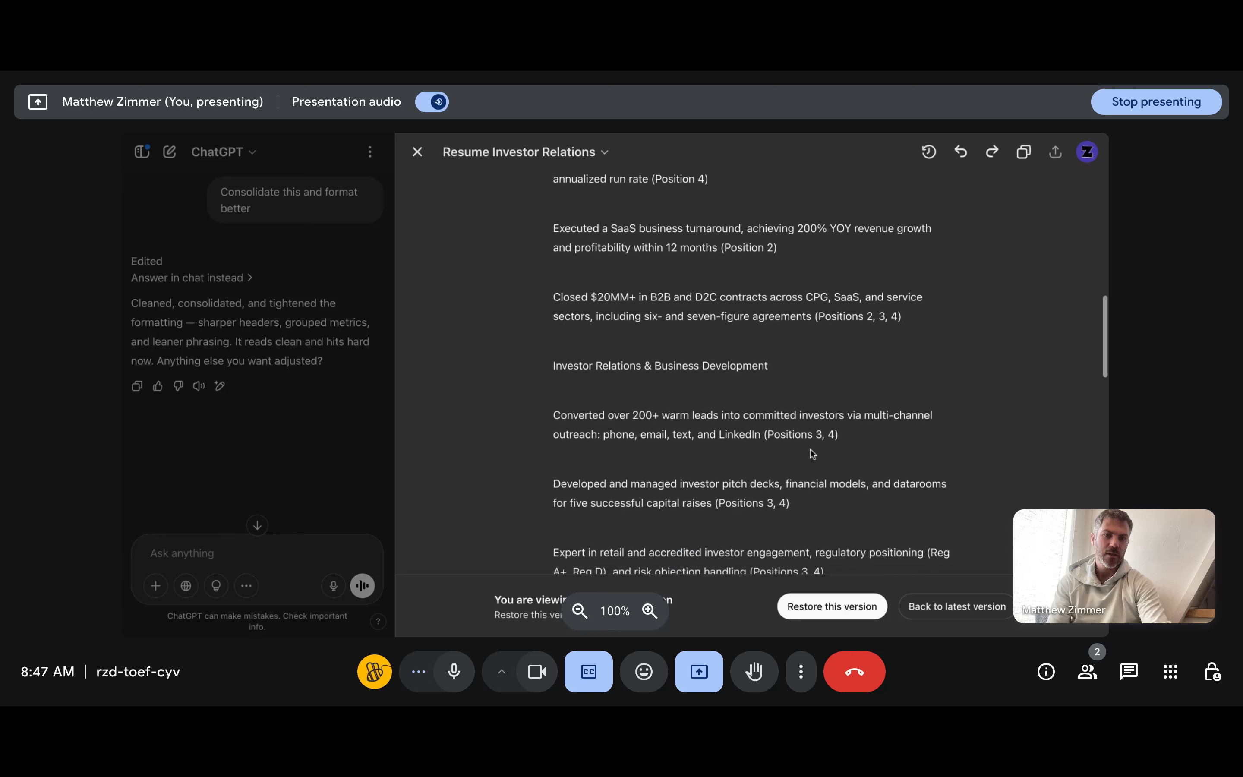
{"action": "left_click_drag", "start_coordinate": [814, 311], "coordinate": [929, 310]}
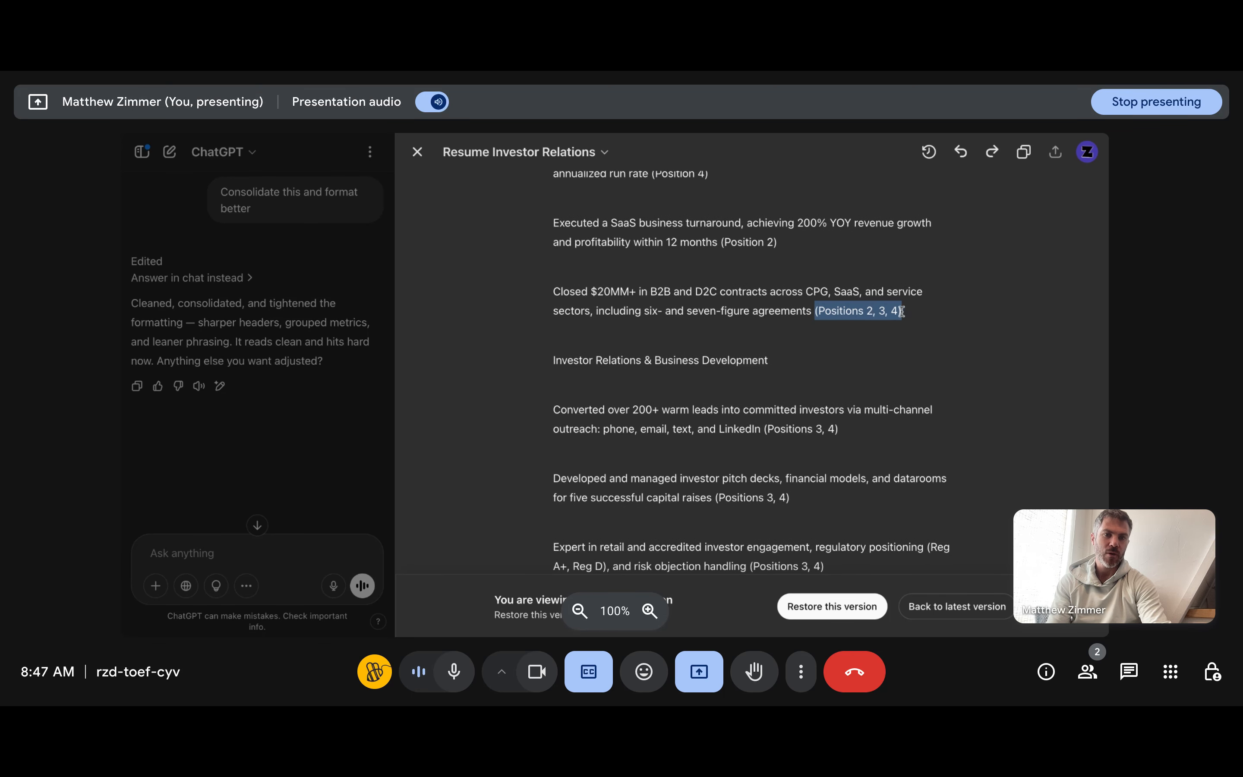
{"action": "mouse_move", "coordinate": [904, 310]}
{"action": "left_mouse_down"}
{"action": "mouse_move", "coordinate": [817, 309]}
{"action": "mouse_move", "coordinate": [902, 311]}
{"action": "left_mouse_up"}
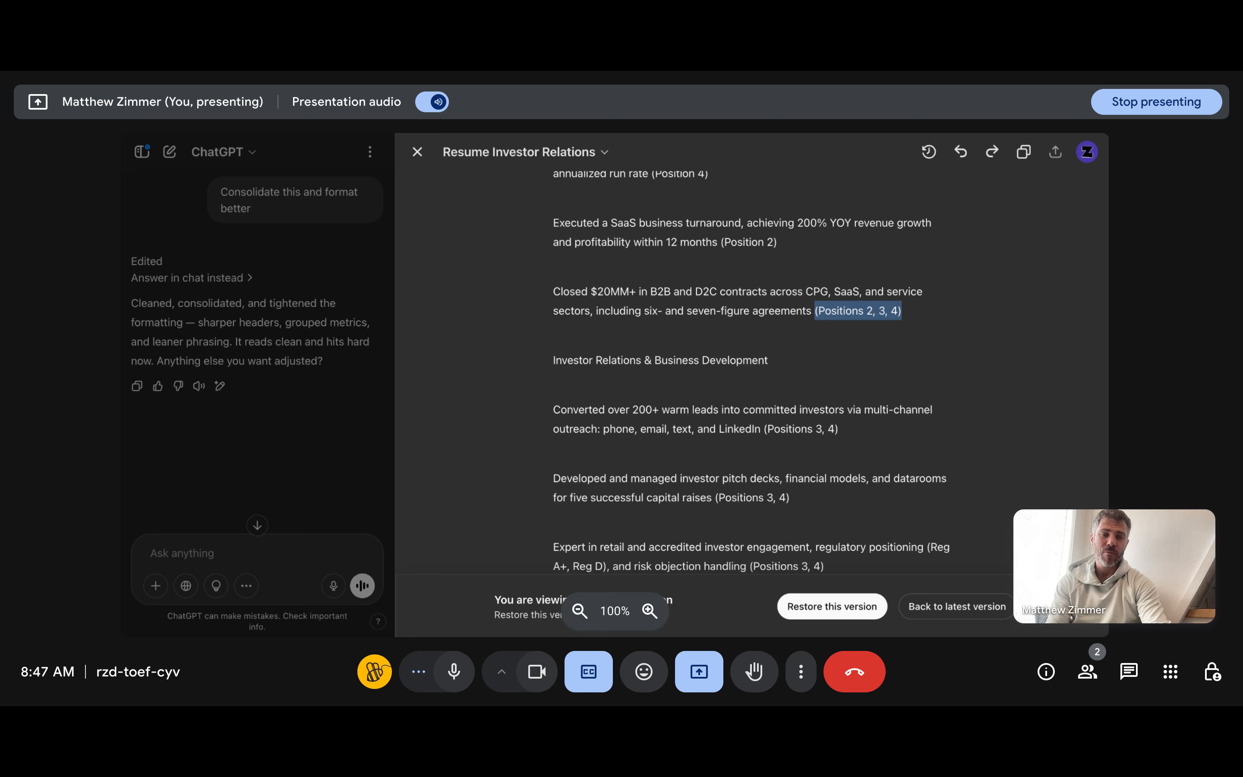
Step: Review the rest of the resume version, from Investor Relations & Business Development through Skills, and compare it with the Industry Experience list
{"action": "scroll", "coordinate": [866, 375], "scroll_direction": "down", "scroll_amount": 1}
{"action": "scroll", "coordinate": [866, 375], "scroll_direction": "down", "scroll_amount": 10}
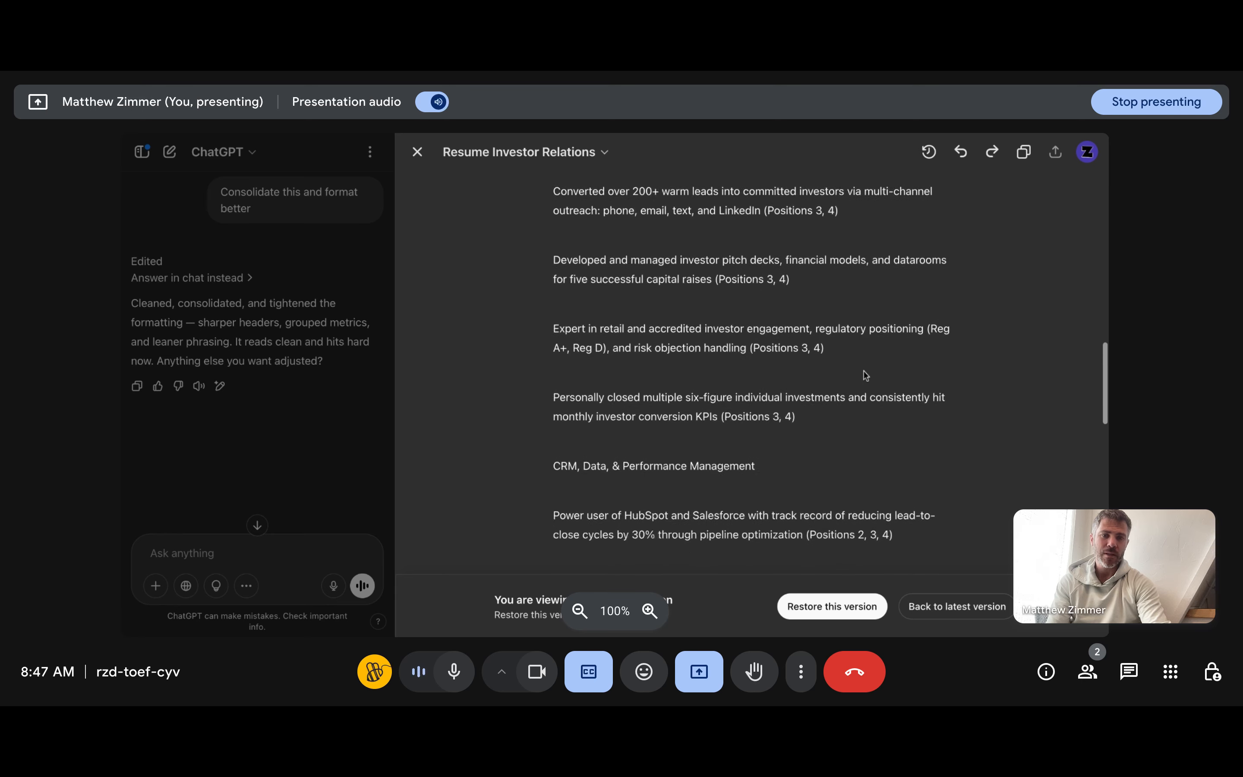
{"action": "scroll", "coordinate": [865, 375], "scroll_direction": "down", "scroll_amount": 4}
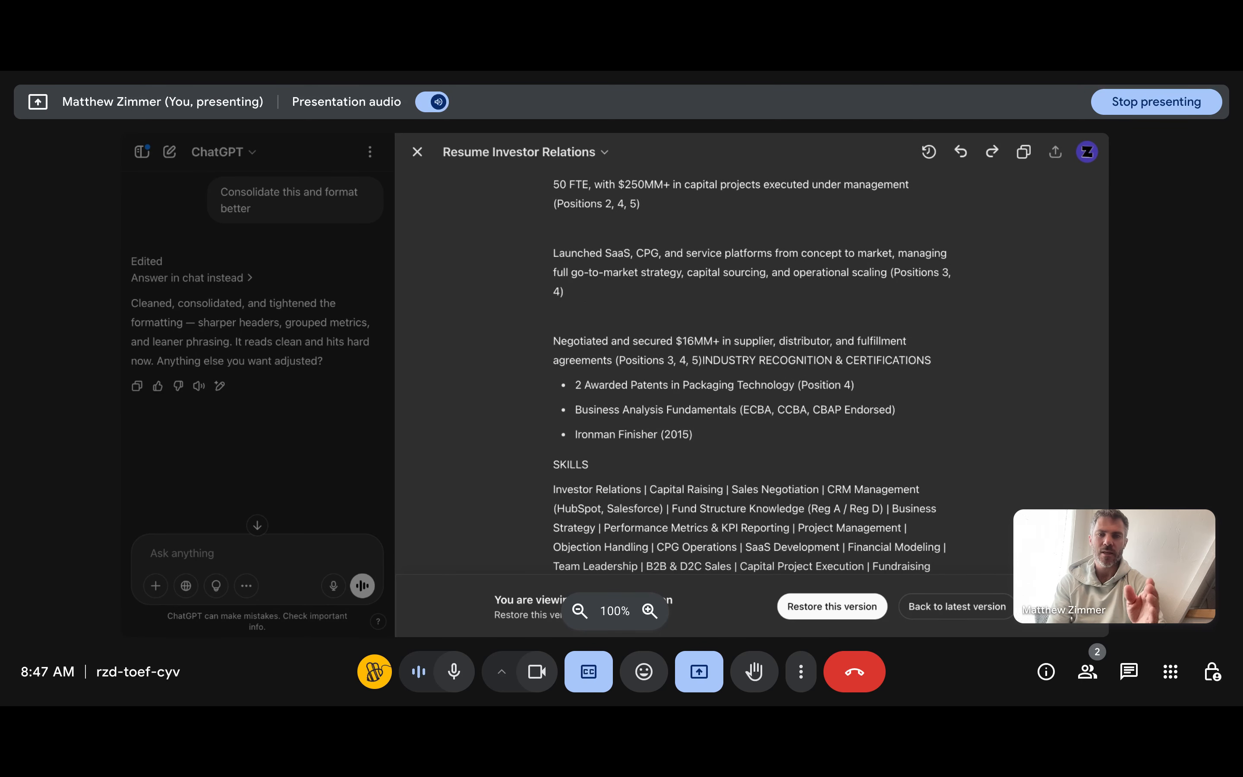
{"action": "scroll", "coordinate": [830, 373], "scroll_direction": "down", "scroll_amount": 4}
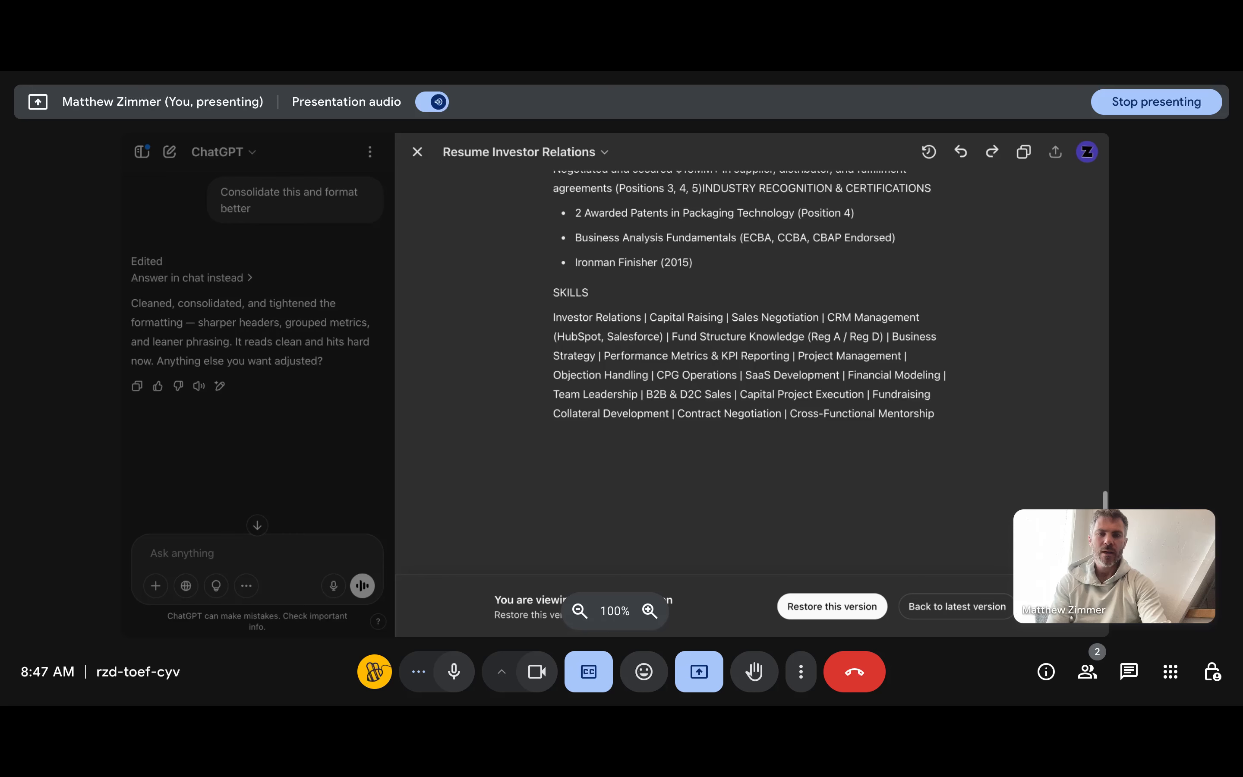
{"action": "scroll", "coordinate": [830, 359], "scroll_direction": "up", "scroll_amount": 6}
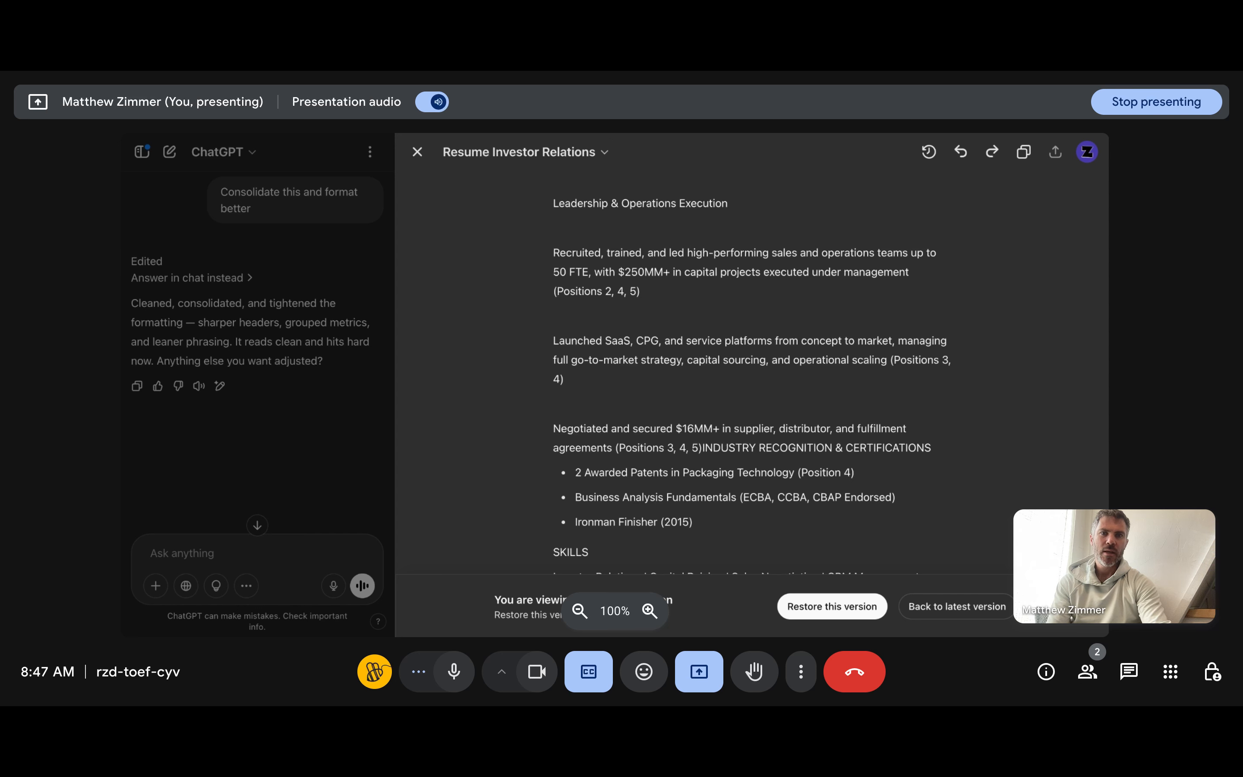
{"action": "scroll", "coordinate": [817, 519], "scroll_direction": "down", "scroll_amount": 5}
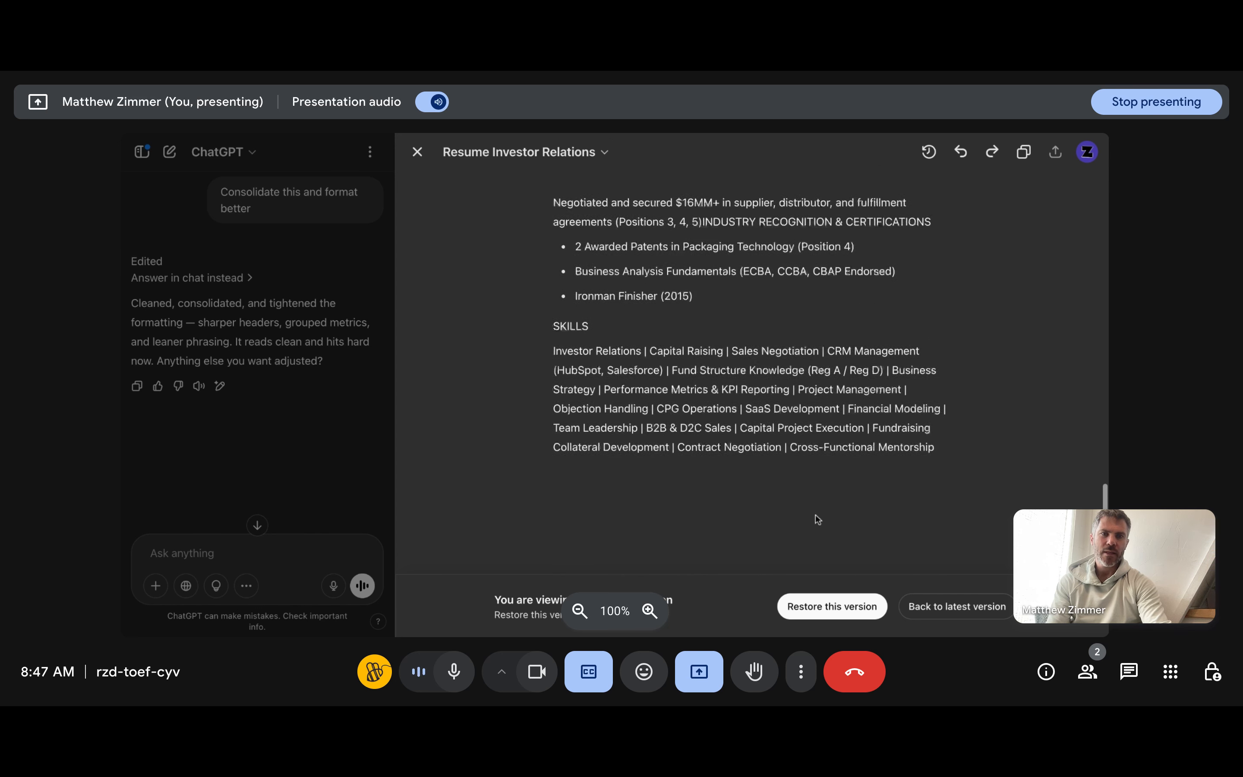
{"action": "scroll", "coordinate": [822, 504], "scroll_direction": "up", "scroll_amount": 10}
{"action": "scroll", "coordinate": [766, 259], "scroll_direction": "up", "scroll_amount": 10}
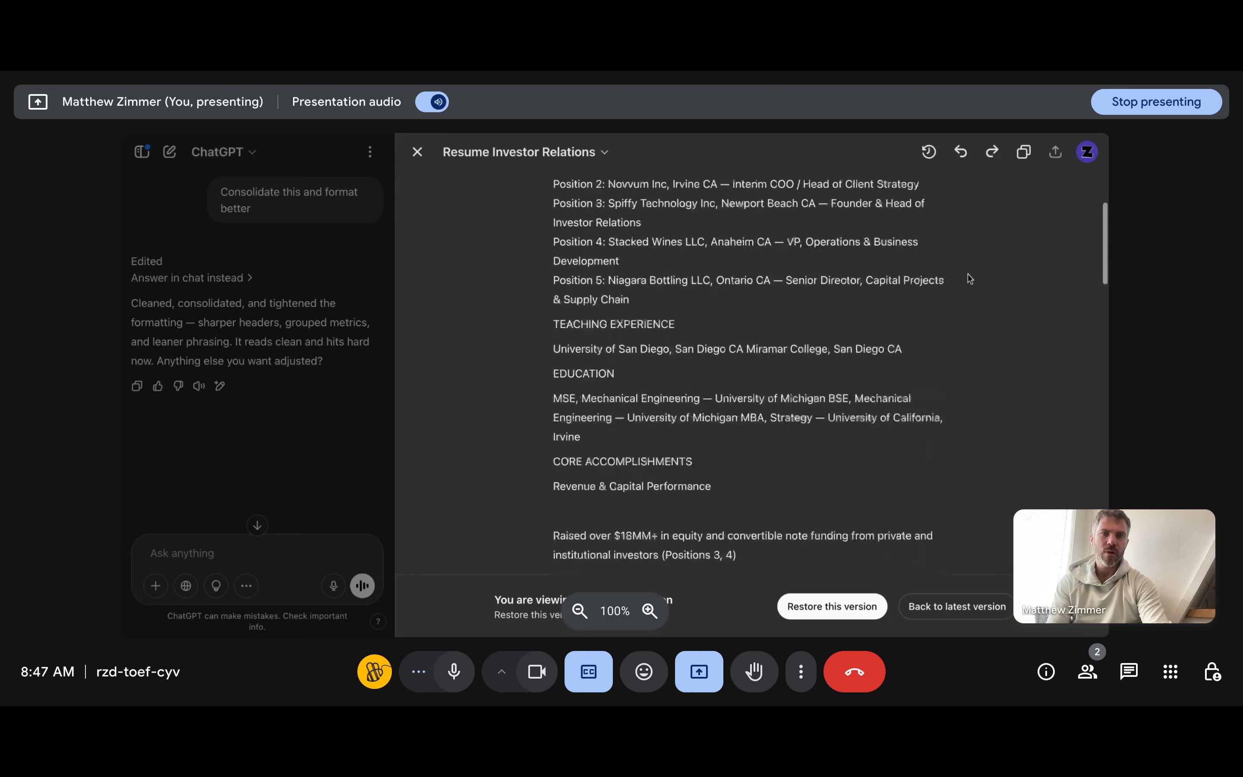
{"action": "scroll", "coordinate": [698, 396], "scroll_direction": "up", "scroll_amount": 2}
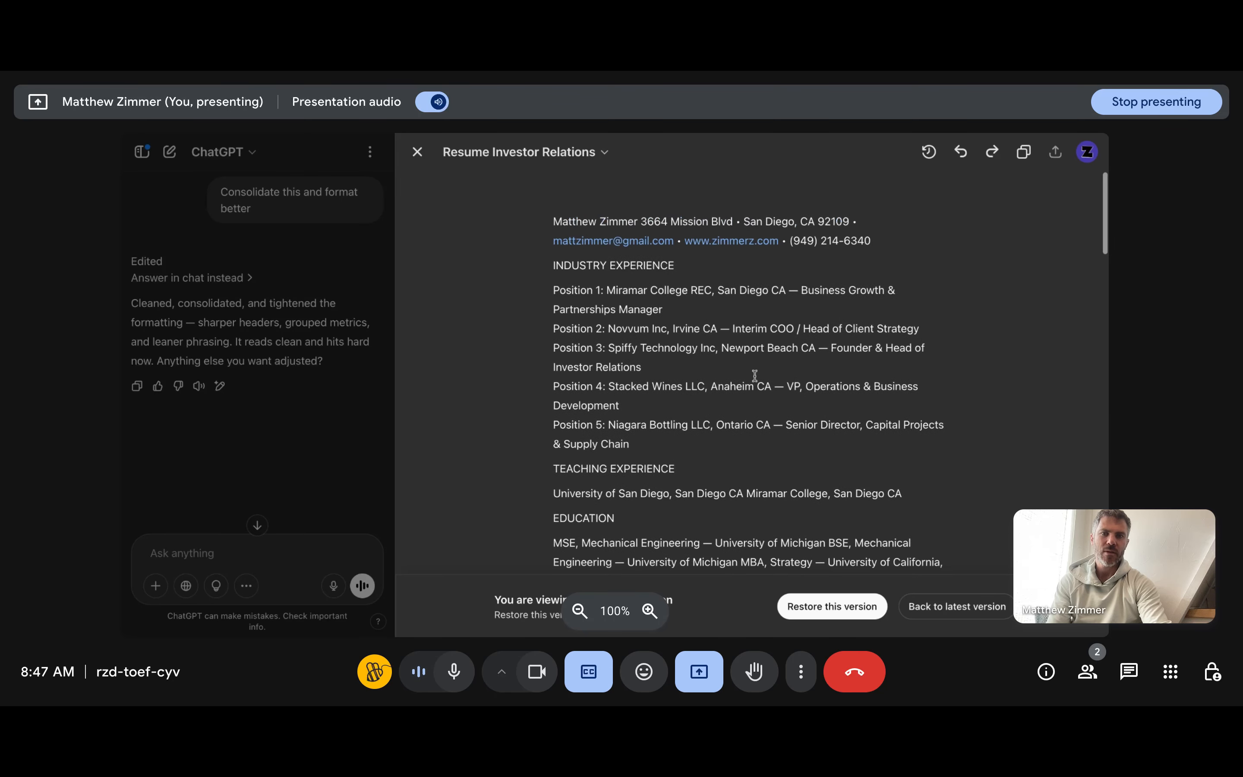
{"action": "scroll", "coordinate": [755, 410], "scroll_direction": "down", "scroll_amount": 10}
{"action": "scroll", "coordinate": [765, 405], "scroll_direction": "down", "scroll_amount": 15}
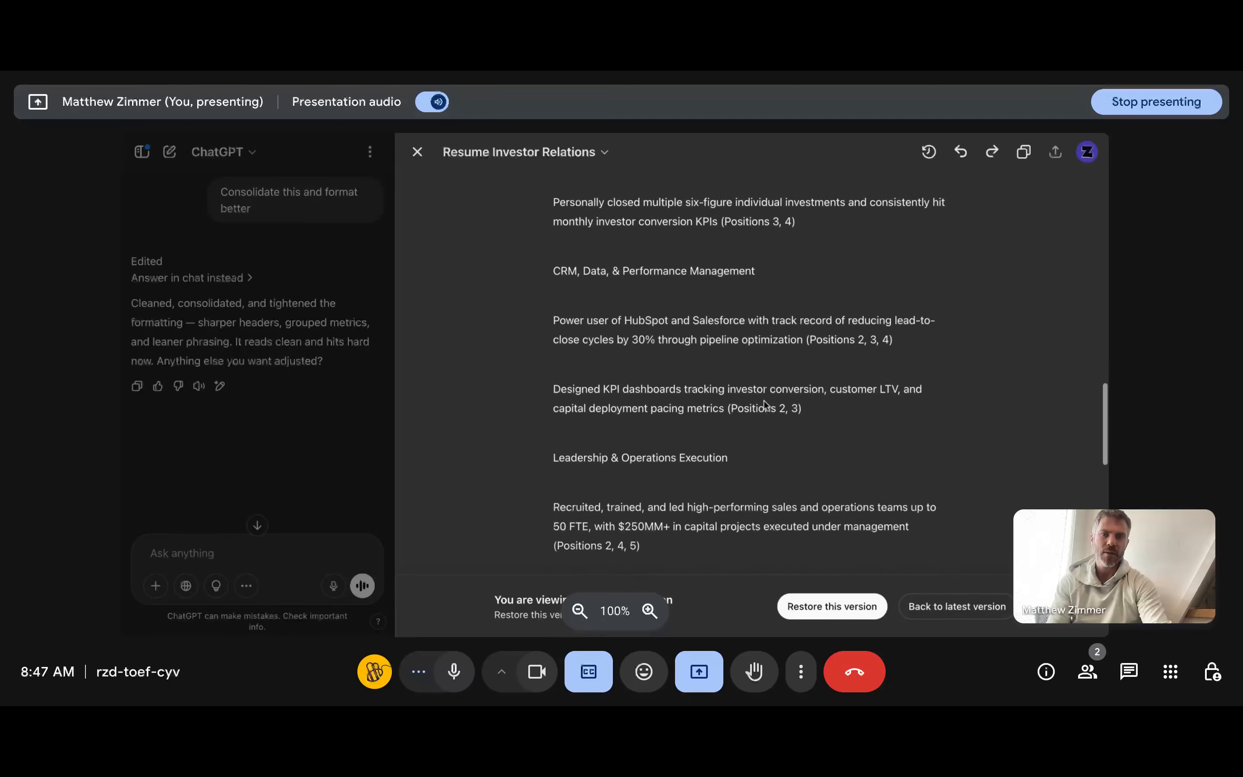
{"action": "scroll", "coordinate": [765, 406], "scroll_direction": "up", "scroll_amount": 5}
{"action": "scroll", "coordinate": [765, 359], "scroll_direction": "up", "scroll_amount": 1}
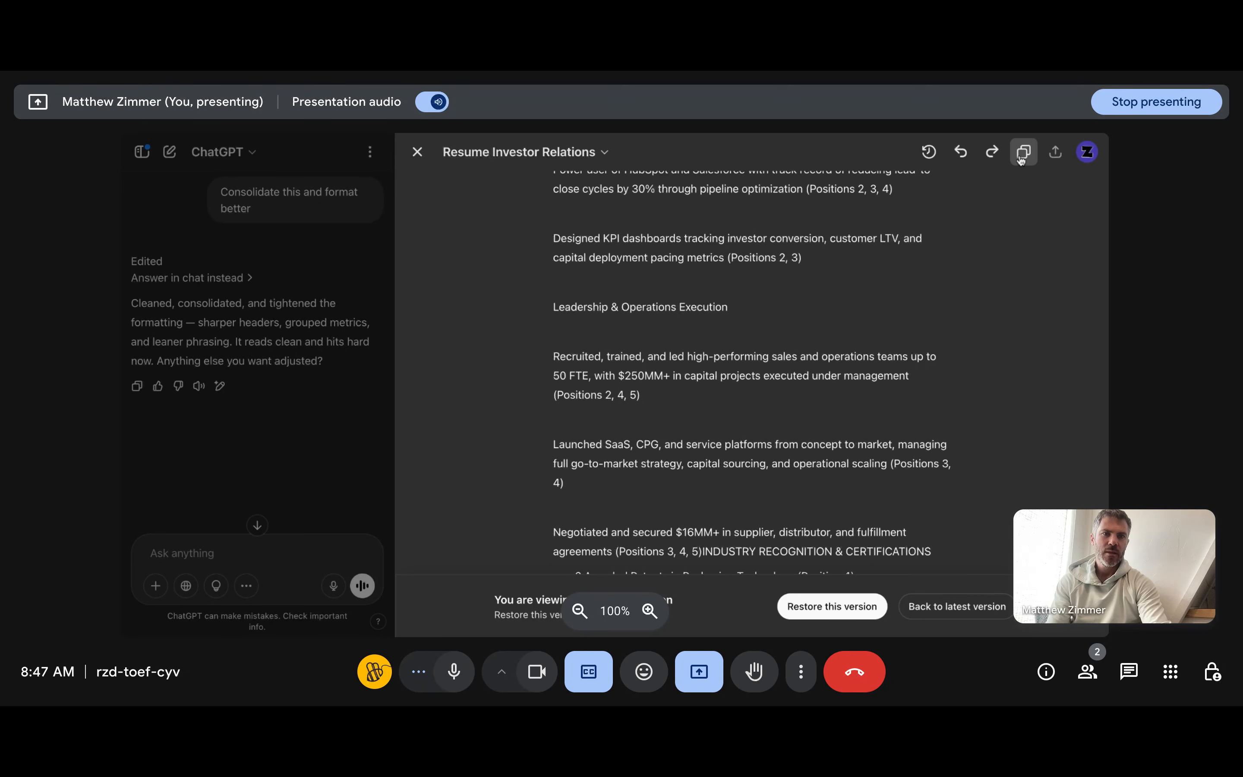
Step: Close the resume canvas and write "Here is my current resume. Can you tighten up the formatting" in a new chat
{"action": "left_click", "coordinate": [417, 152]}
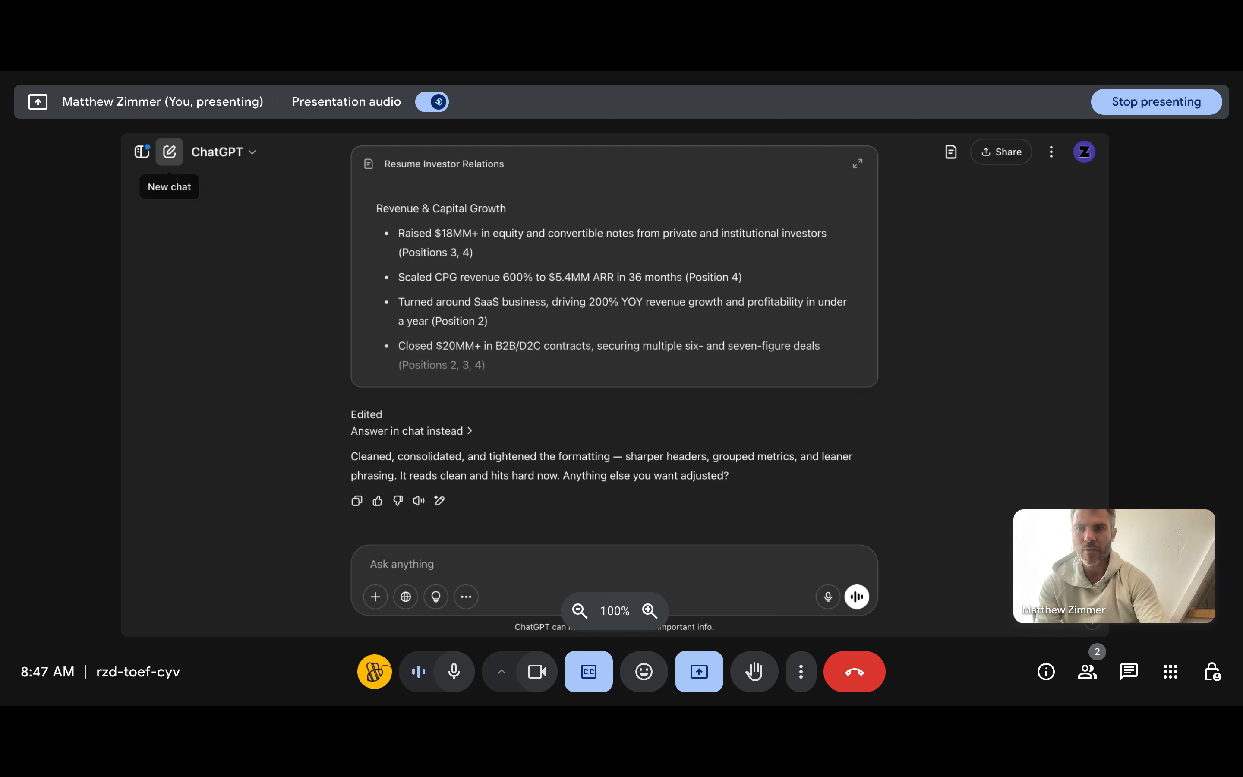
{"action": "left_click", "coordinate": [170, 151]}
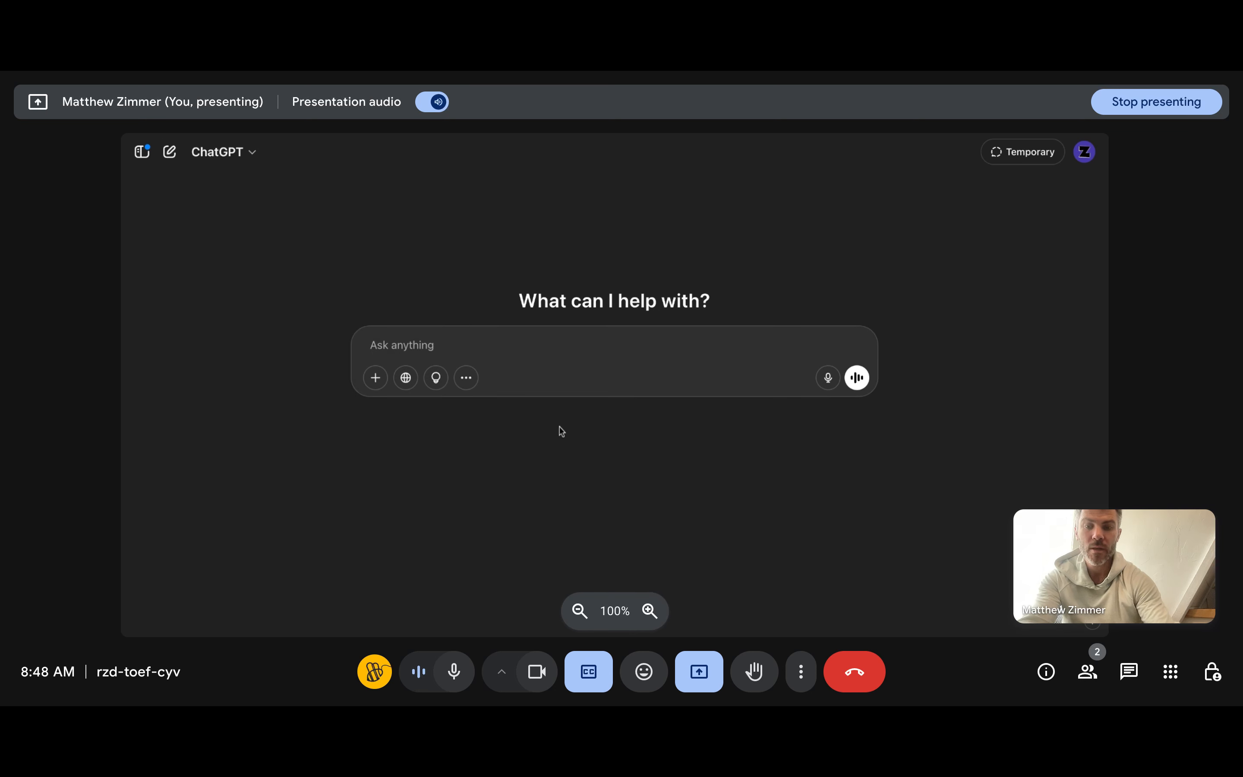
{"action": "type", "text": "Say hi"}
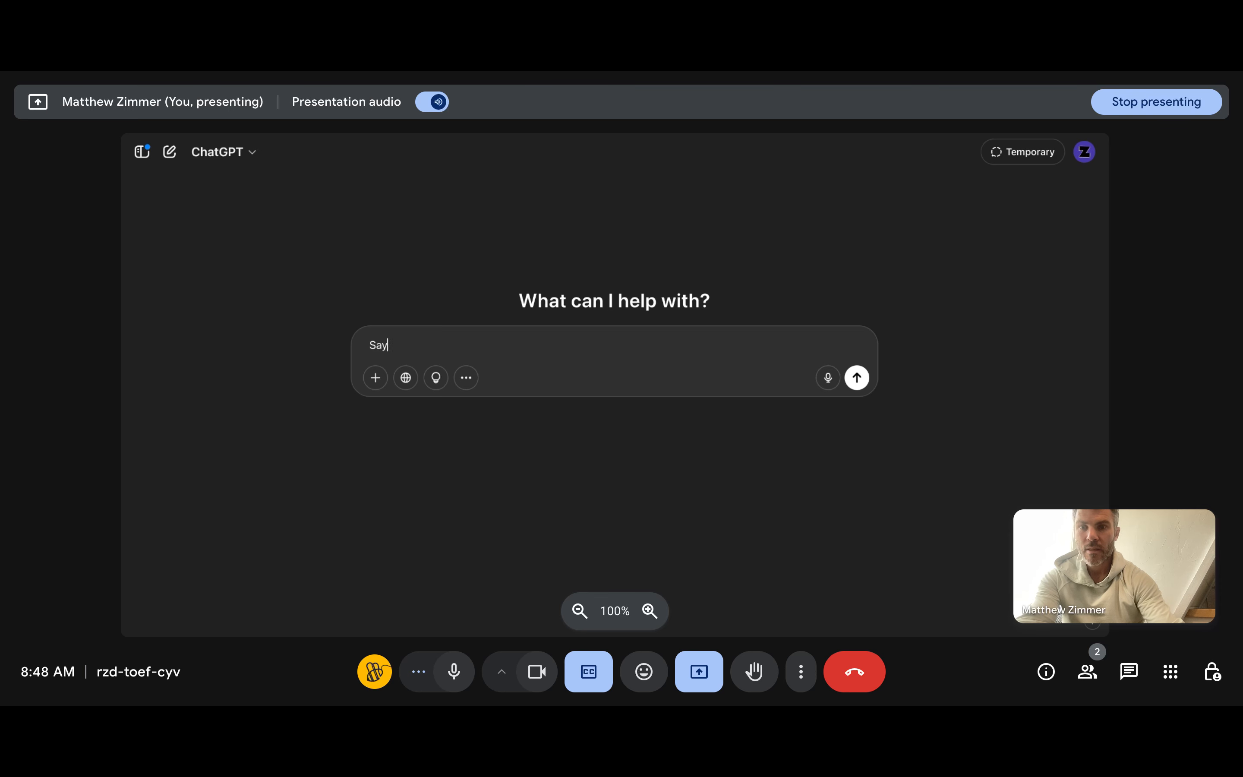
{"action": "key", "text": "BackSpace"}
{"action": "key", "text": "BackSpace"}
{"action": "type", "text": "Here"}
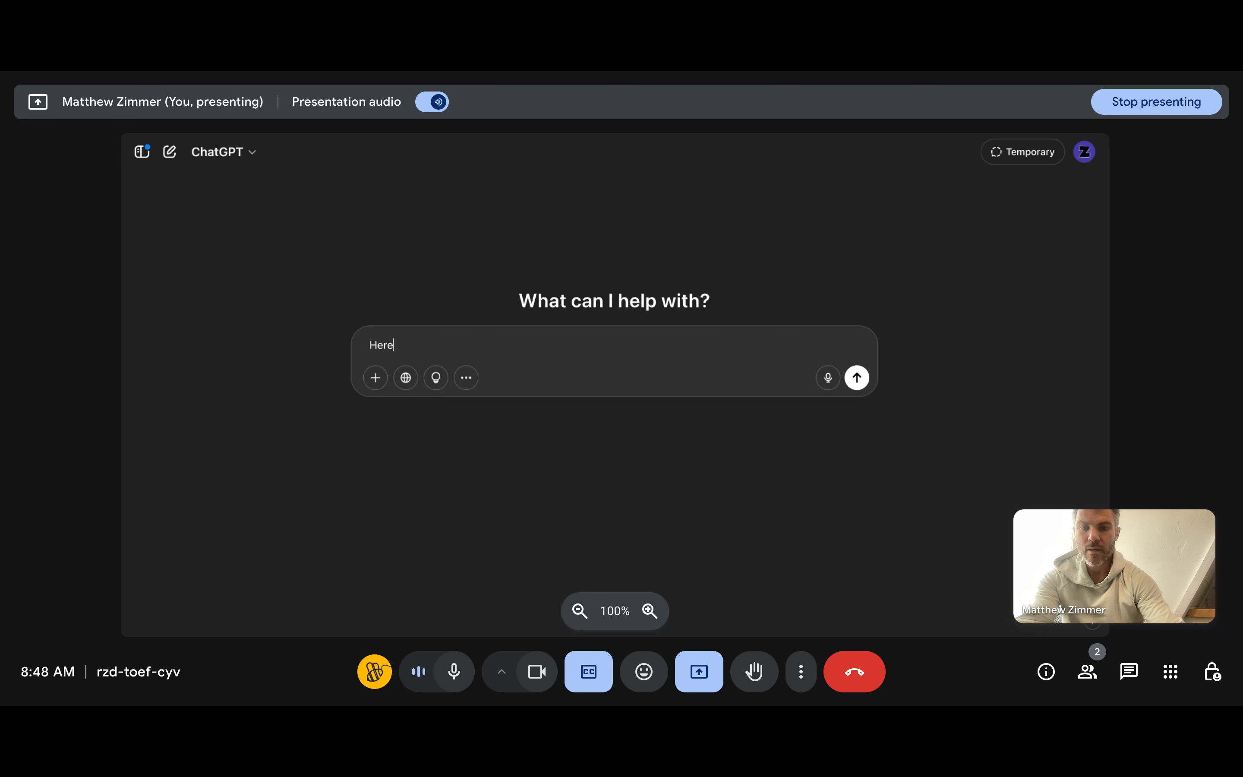
{"action": "type", "text": " is my current resume. Can you tighten up the"}
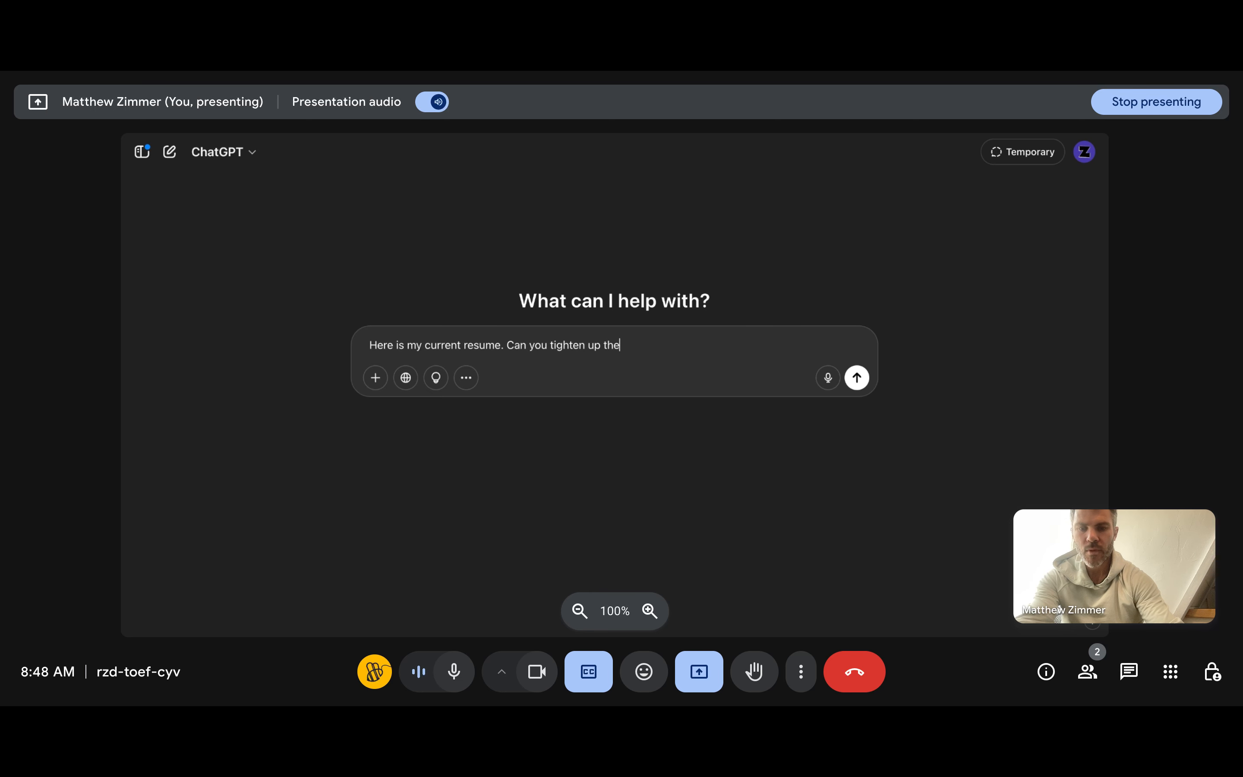
{"action": "type", "text": "ting"}
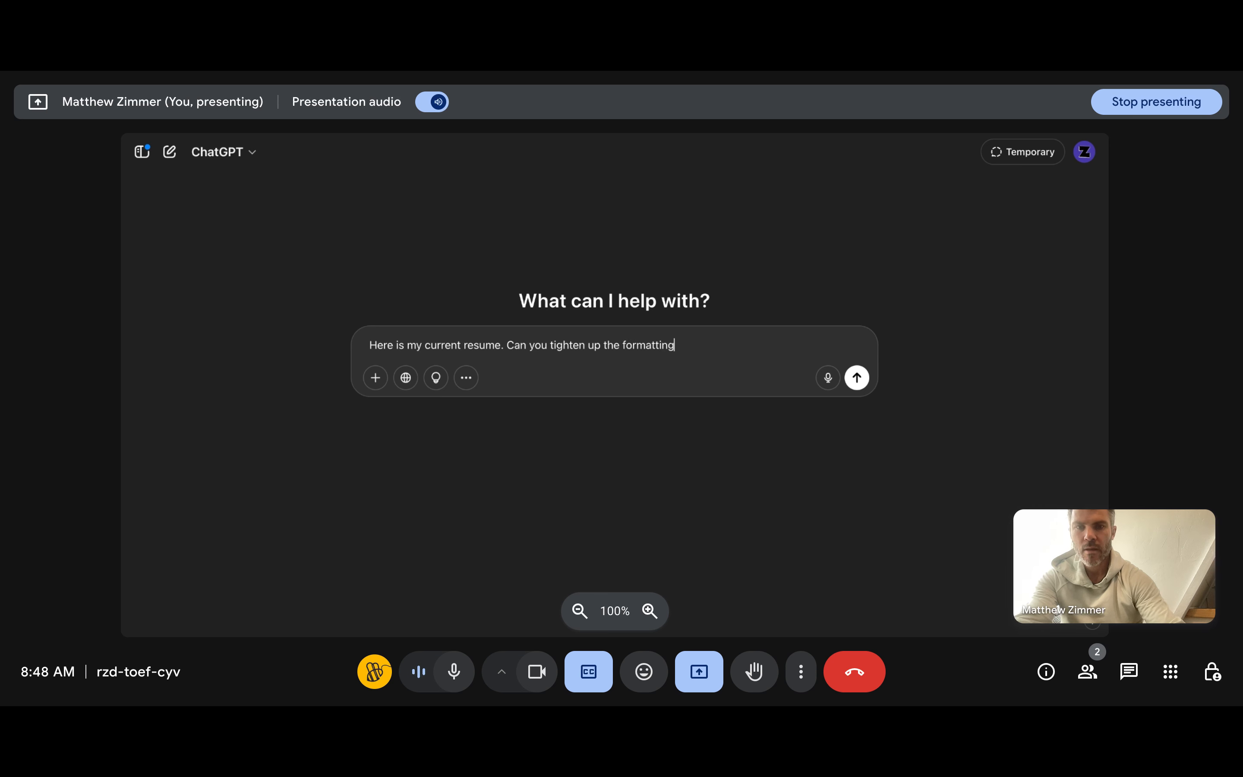
Step: Paste the copied resume on a new line below the formatting request and submit the message
{"action": "key", "text": "shift+Return"}
{"action": "key", "text": "ctrl+v"}
{"action": "key", "text": "Return"}
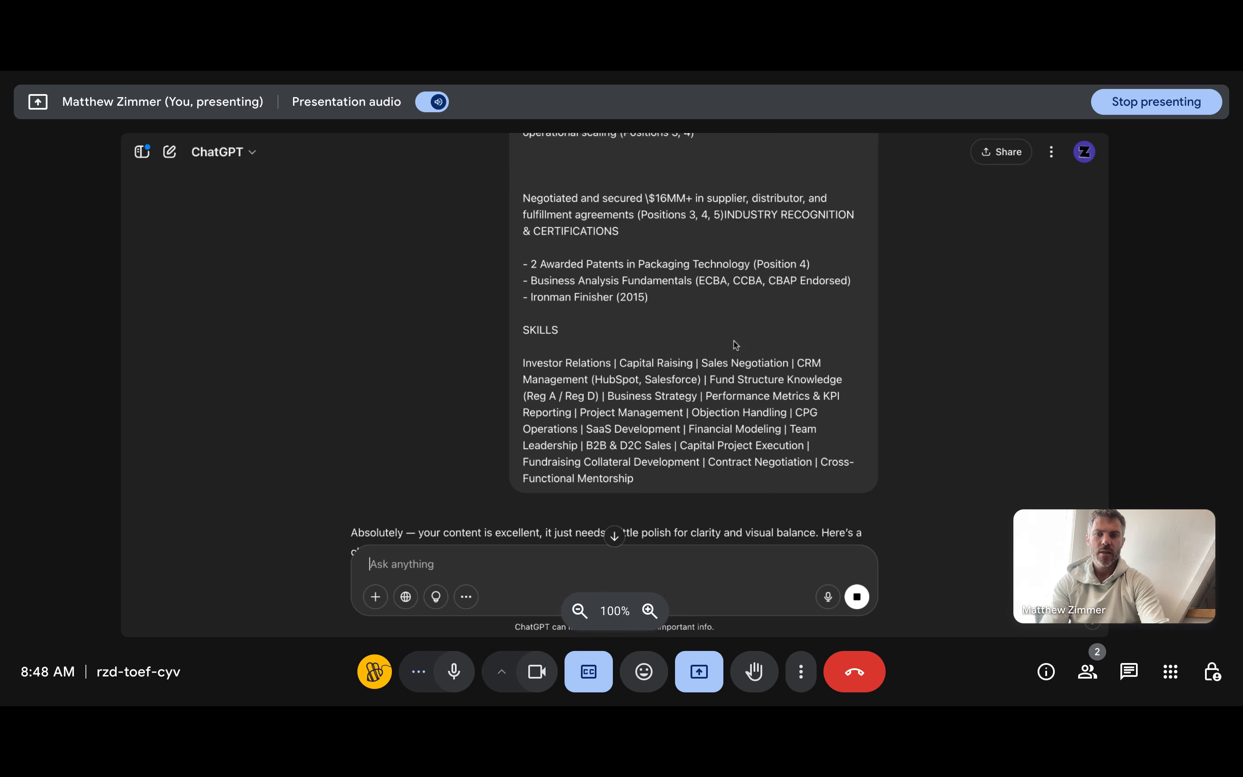
Step: Examine the reformatted resume in the reply, from the contact header through Skills and Notes, against the submitted original
{"action": "scroll", "coordinate": [705, 470], "scroll_direction": "down", "scroll_amount": 15}
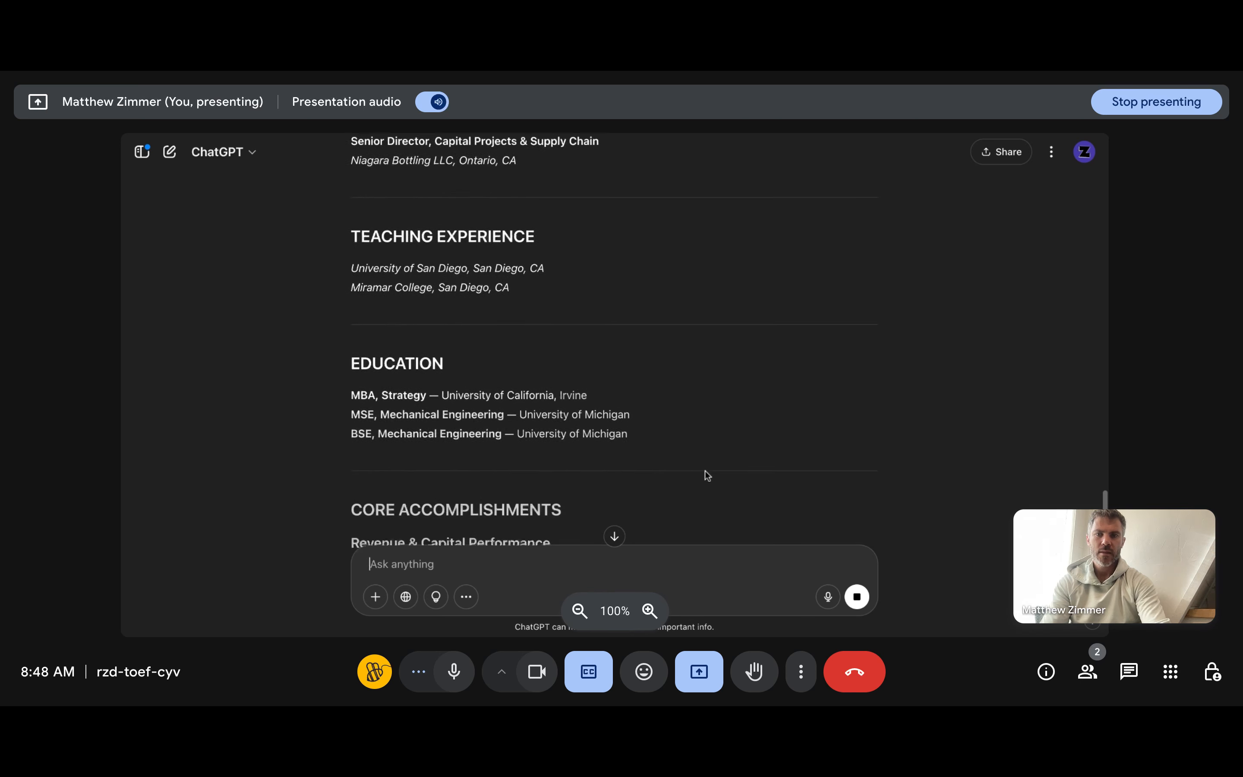
{"action": "scroll", "coordinate": [519, 342], "scroll_direction": "down", "scroll_amount": 2}
{"action": "scroll", "coordinate": [519, 342], "scroll_direction": "up", "scroll_amount": 3}
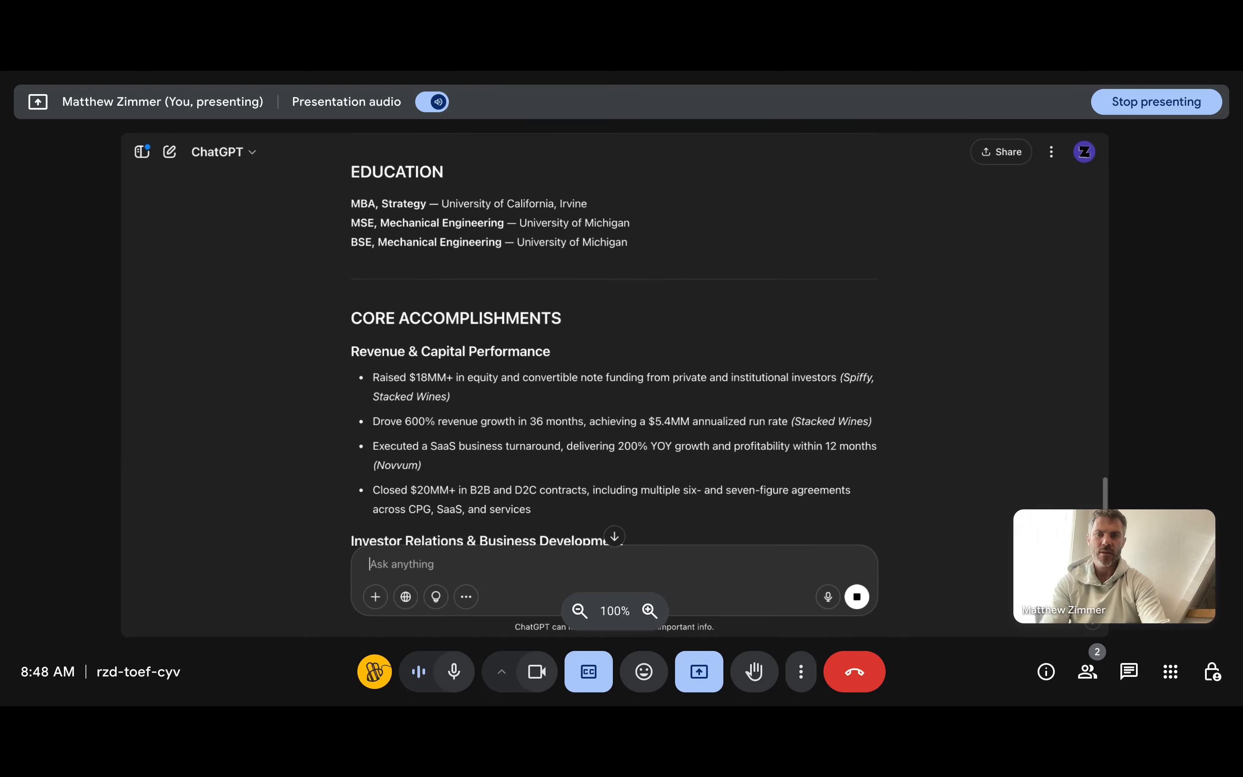
{"action": "scroll", "coordinate": [519, 342], "scroll_direction": "up", "scroll_amount": 10}
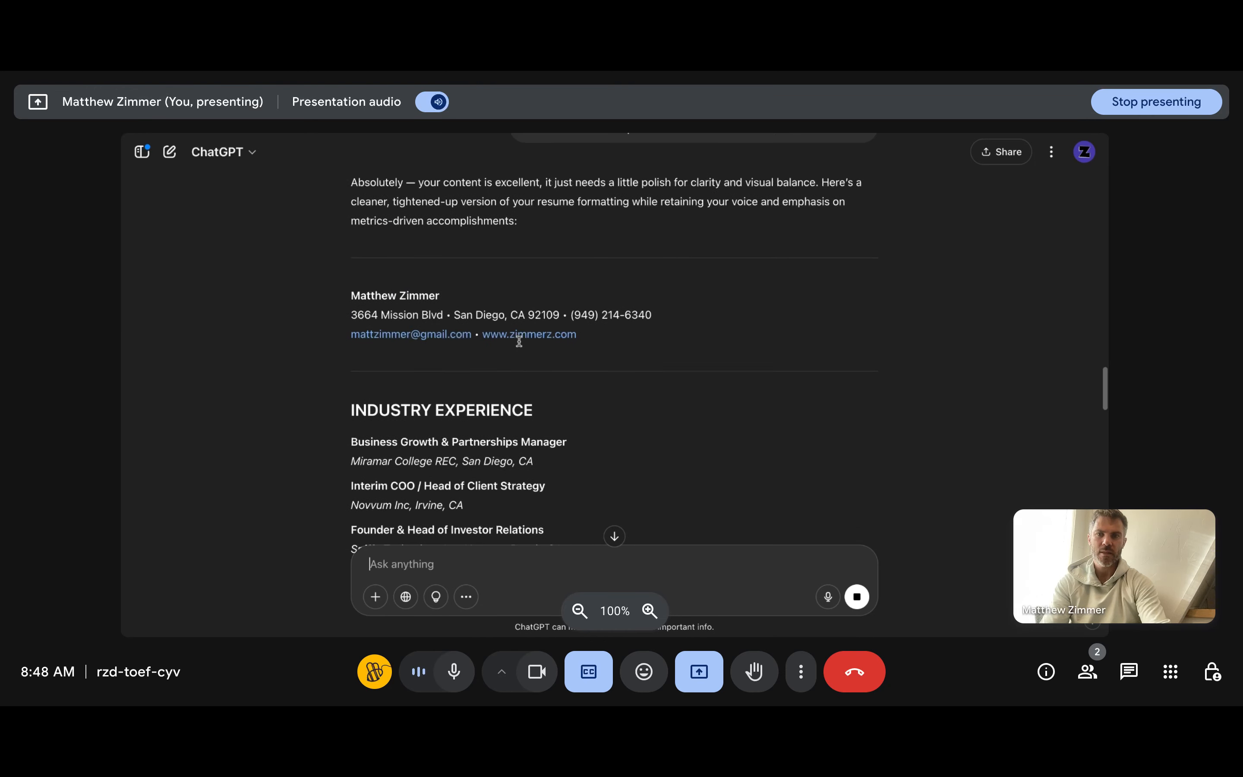
{"action": "scroll", "coordinate": [466, 345], "scroll_direction": "up", "scroll_amount": 10}
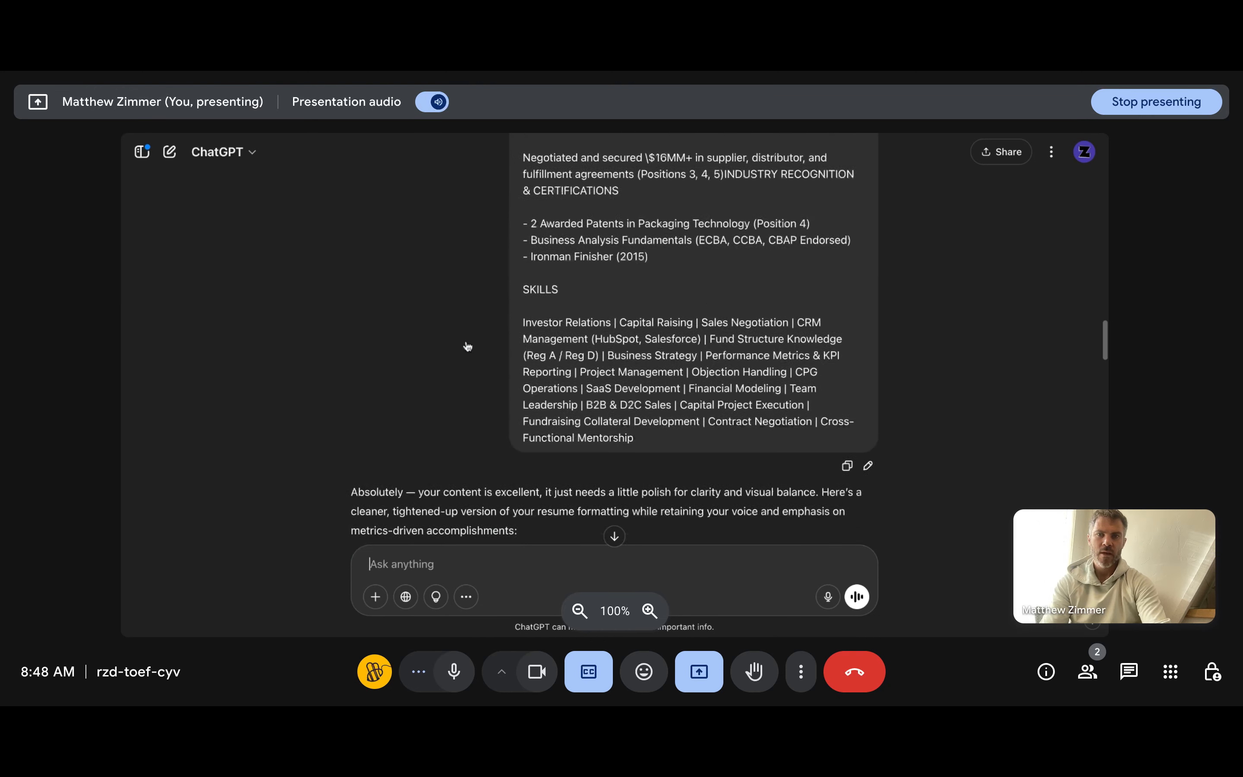
{"action": "scroll", "coordinate": [547, 385], "scroll_direction": "down", "scroll_amount": 20}
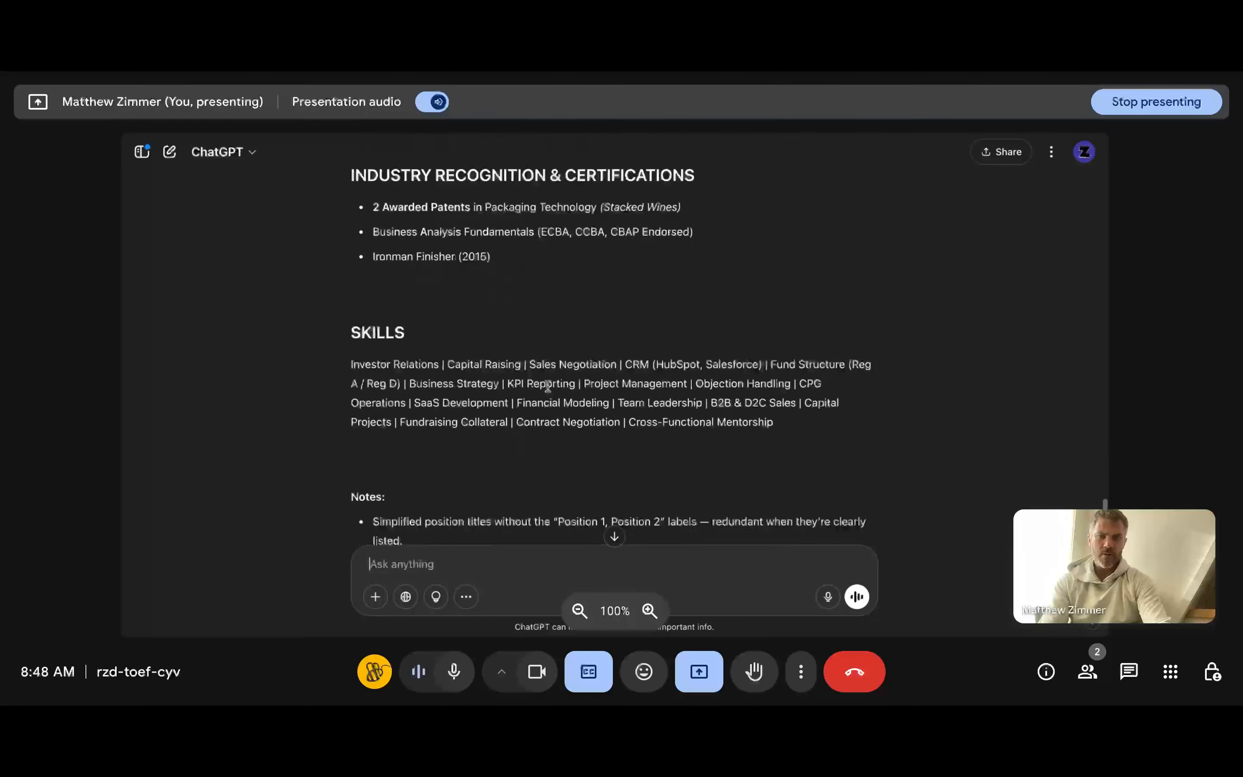
{"action": "scroll", "coordinate": [547, 386], "scroll_direction": "up", "scroll_amount": 20}
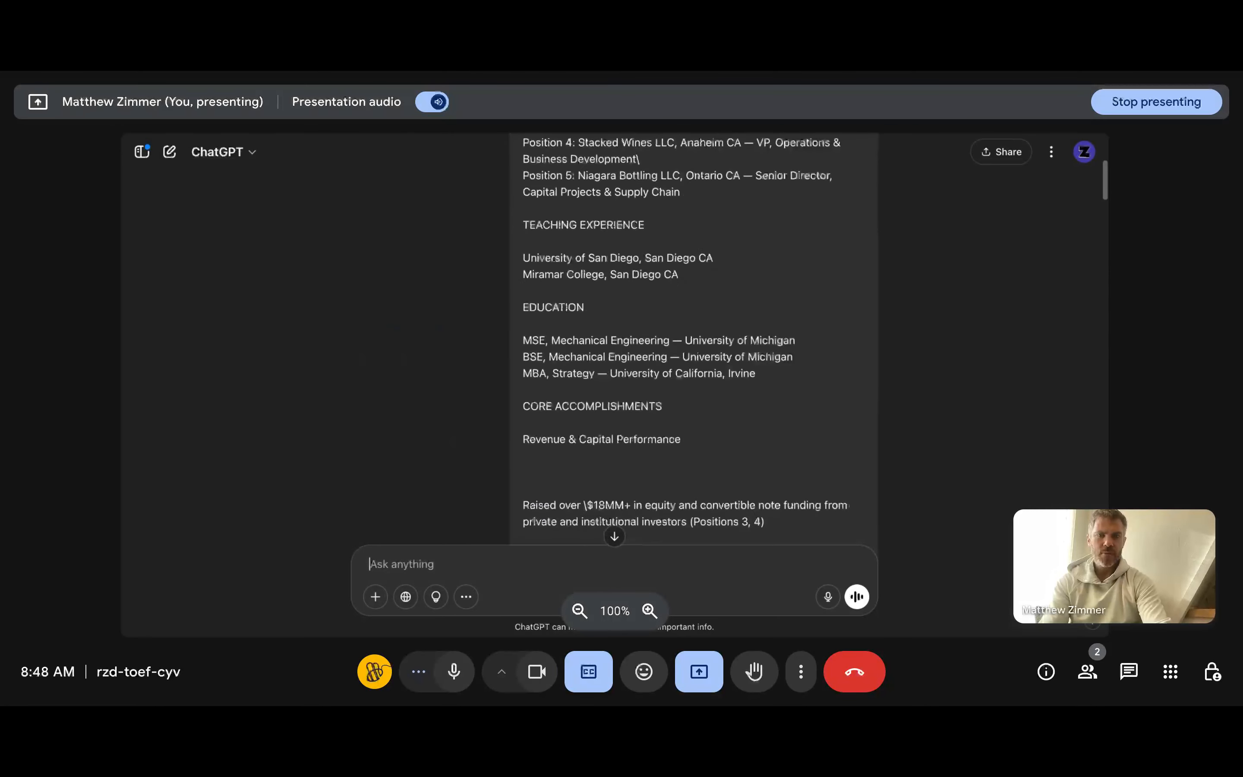
{"action": "scroll", "coordinate": [876, 409], "scroll_direction": "down", "scroll_amount": 10}
{"action": "scroll", "coordinate": [876, 409], "scroll_direction": "up", "scroll_amount": 6}
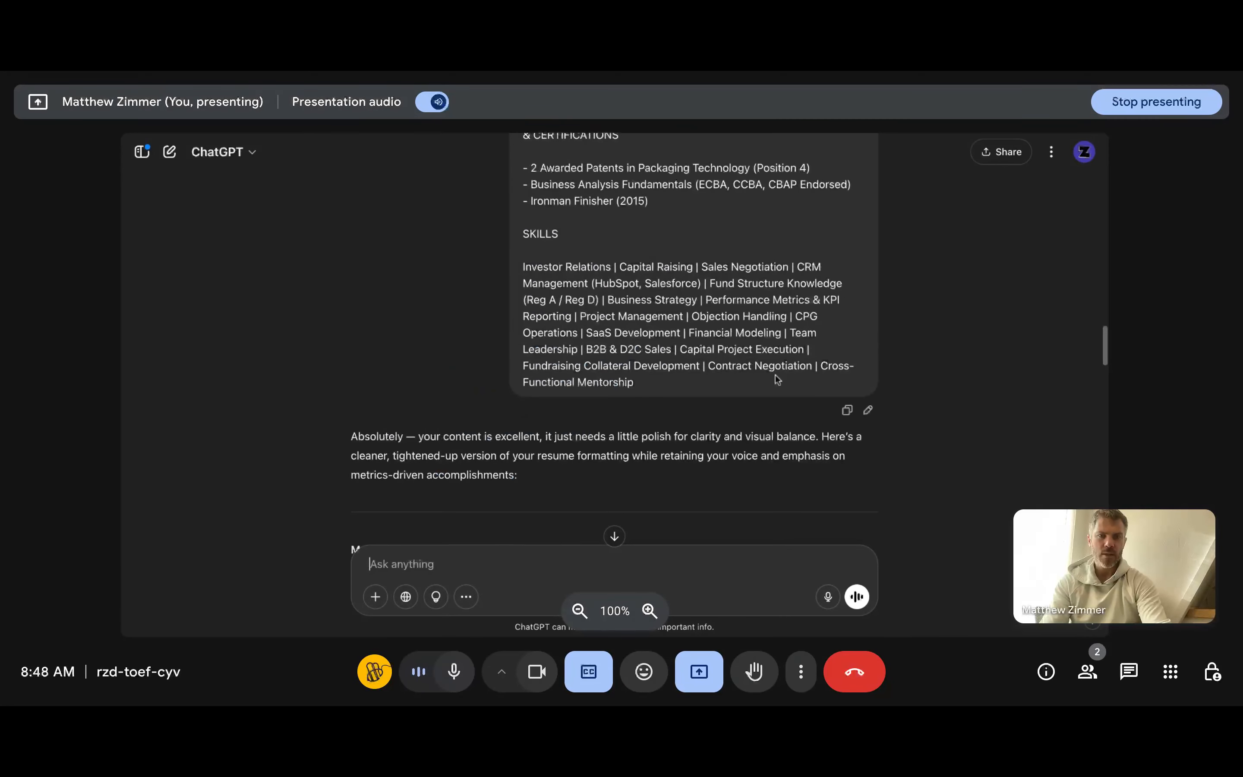
{"action": "scroll", "coordinate": [877, 409], "scroll_direction": "up", "scroll_amount": 1}
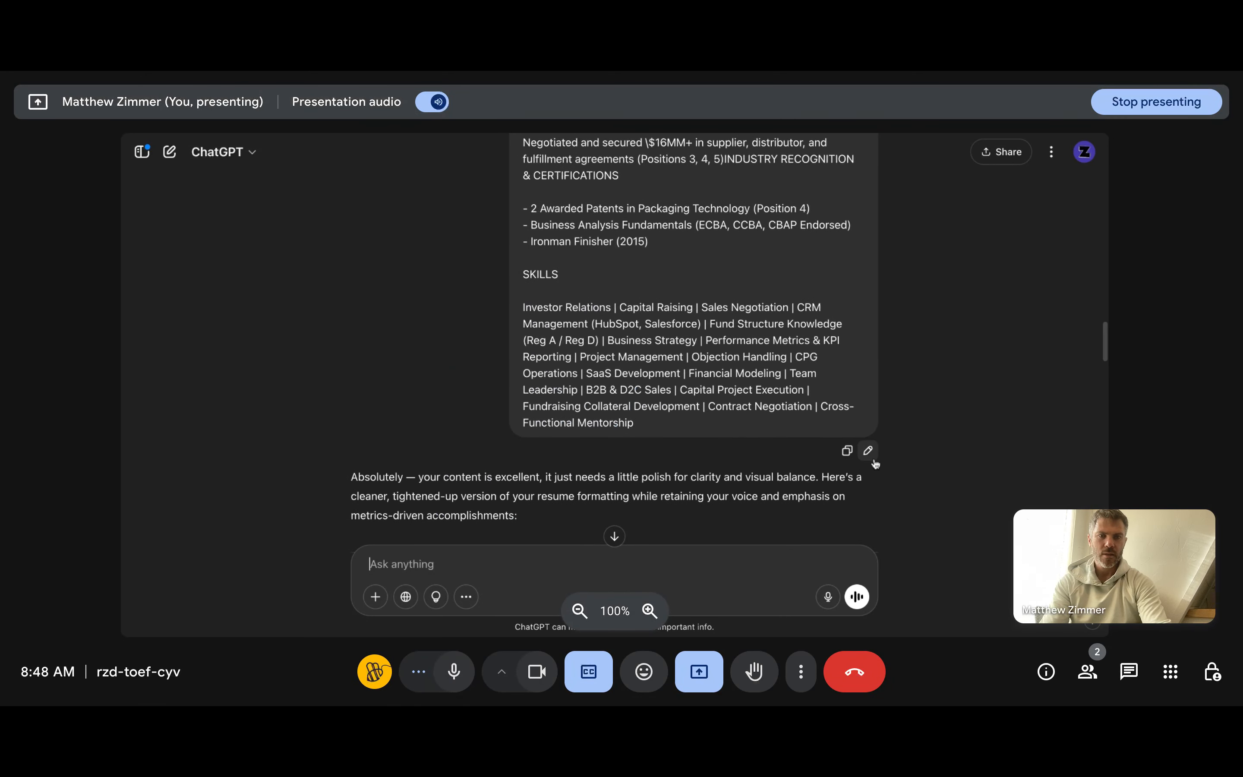
{"action": "left_click", "coordinate": [869, 445]}
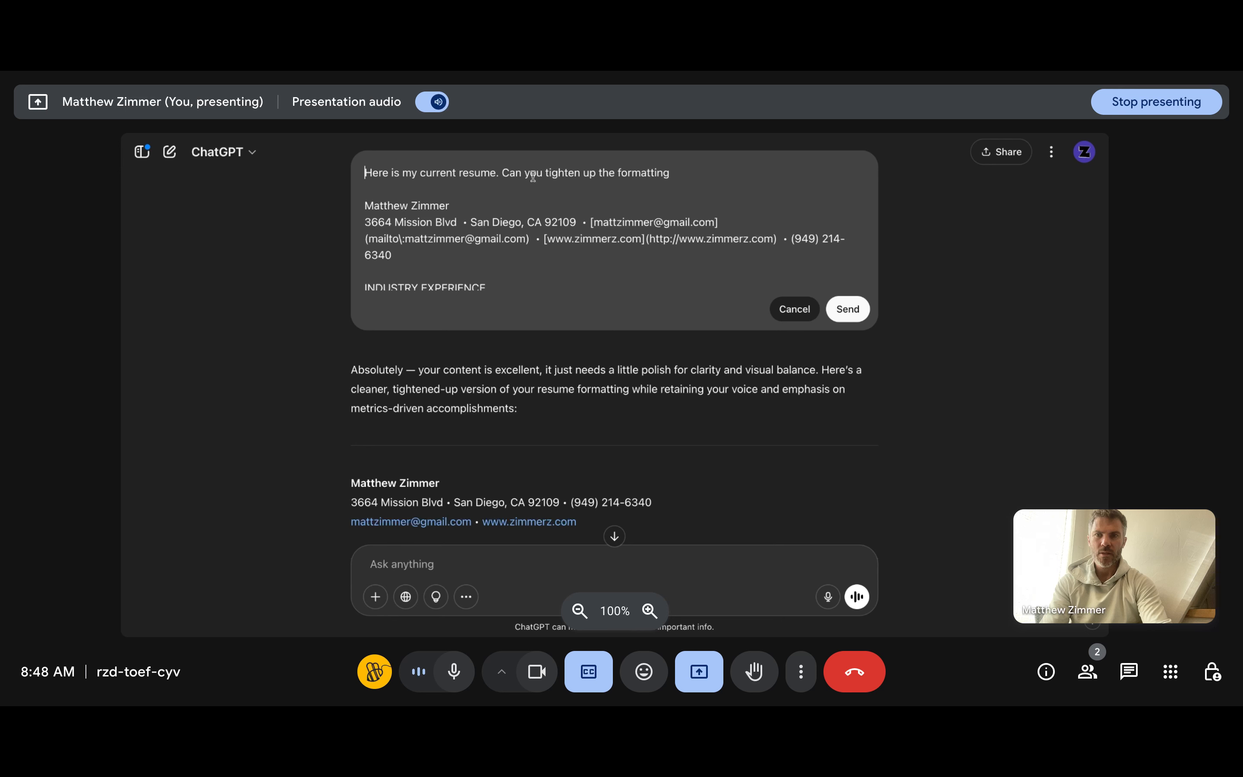
{"action": "left_click", "coordinate": [751, 278]}
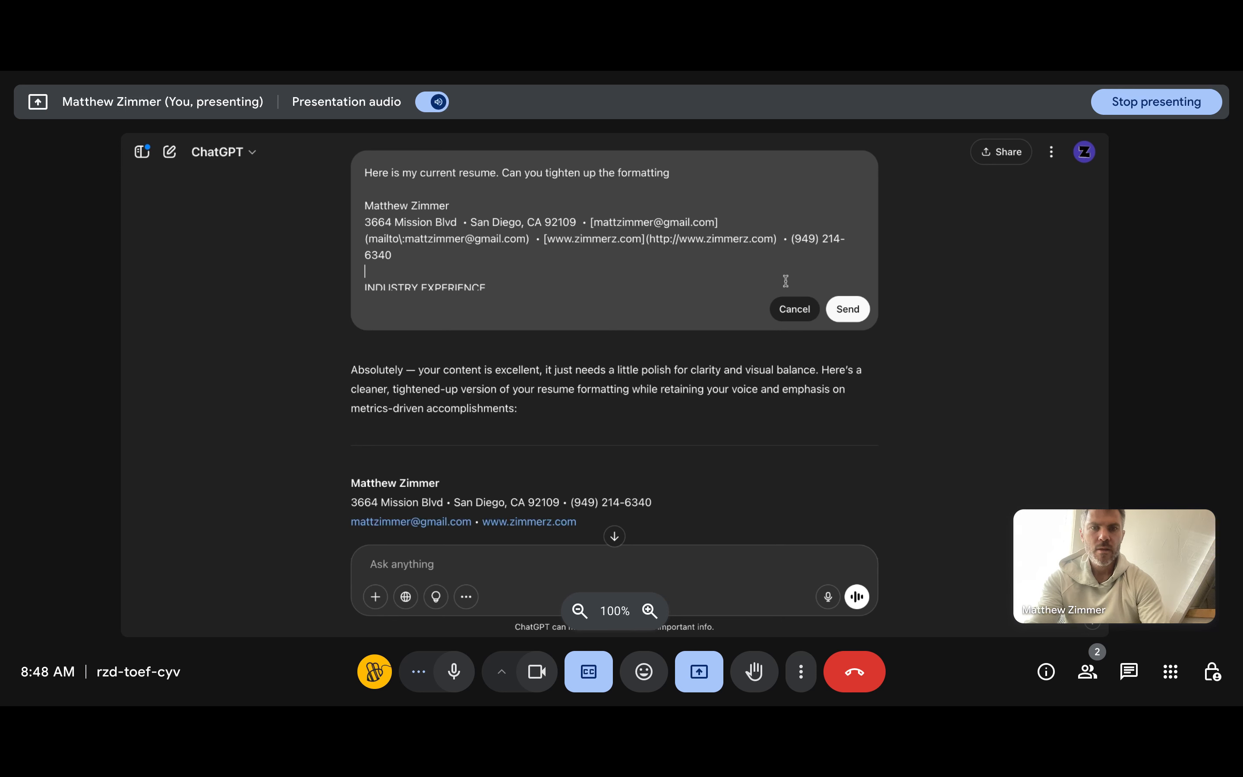
{"action": "left_click", "coordinate": [794, 308]}
{"action": "left_click", "coordinate": [169, 152]}
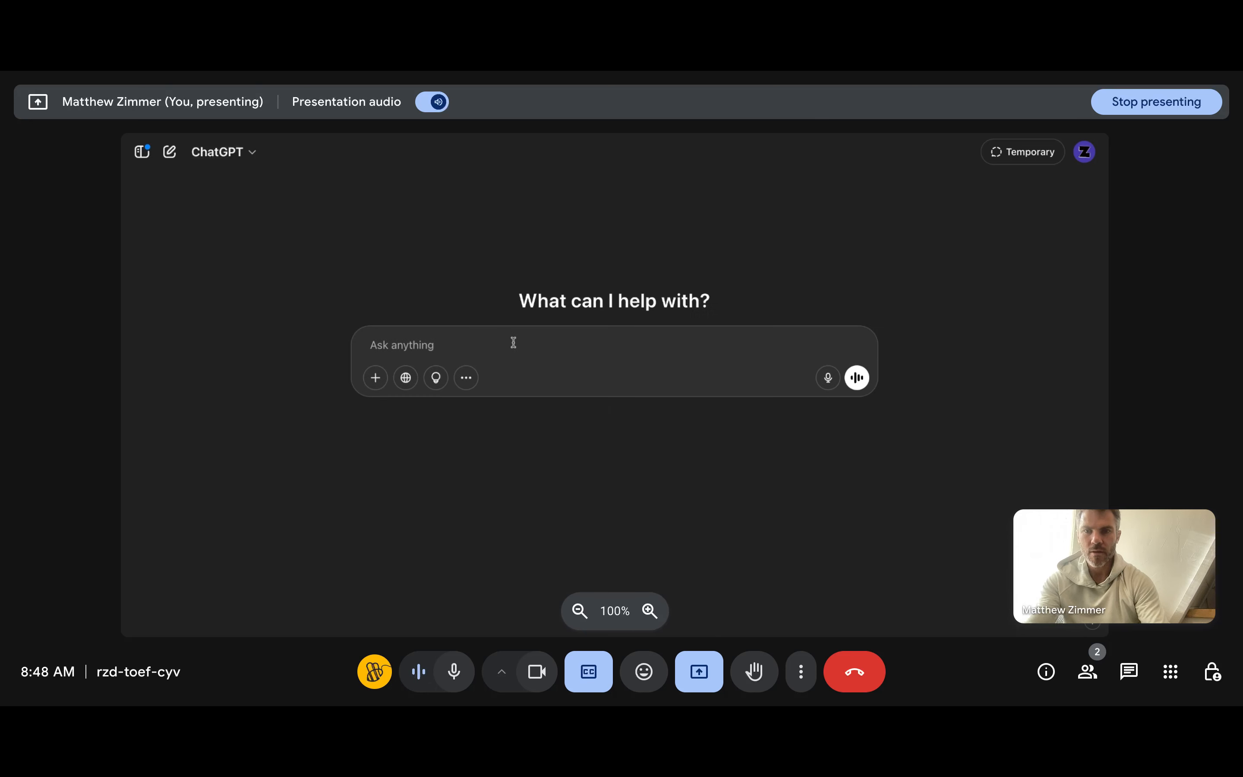
{"action": "key", "text": "super+v"}
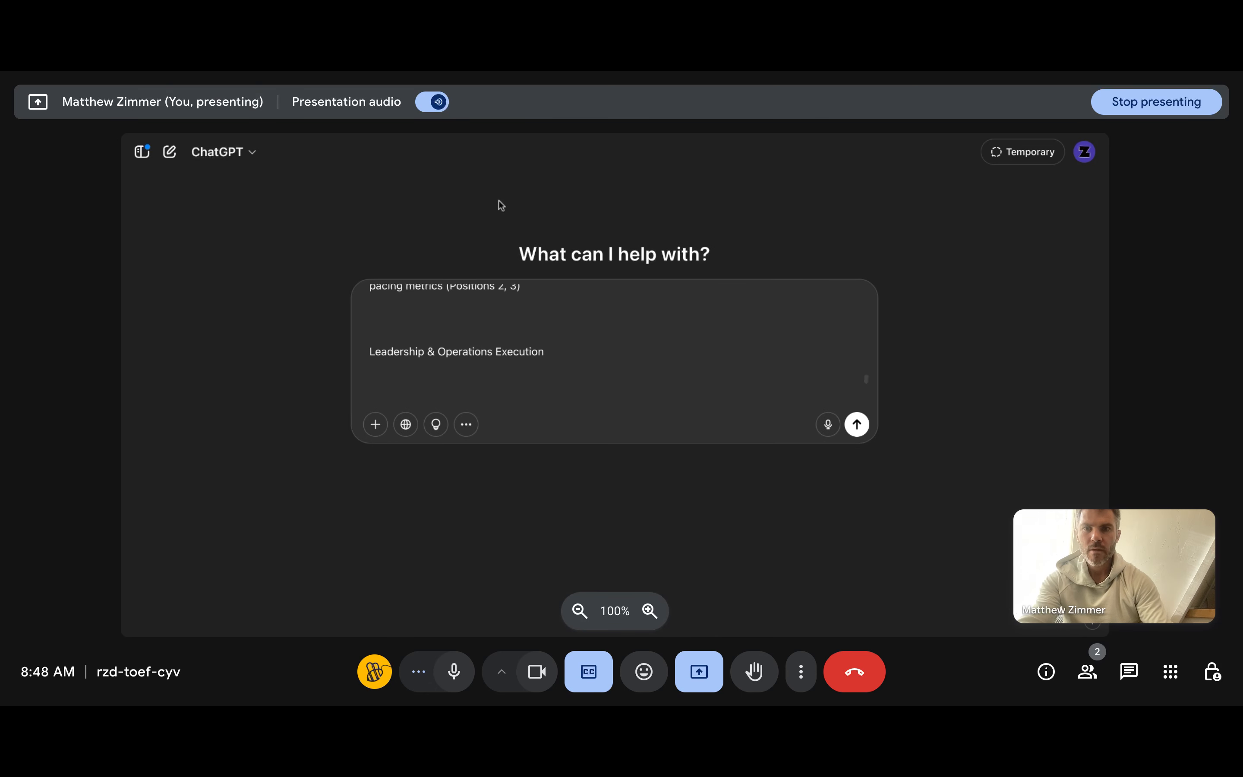
{"action": "left_click", "coordinate": [141, 151]}
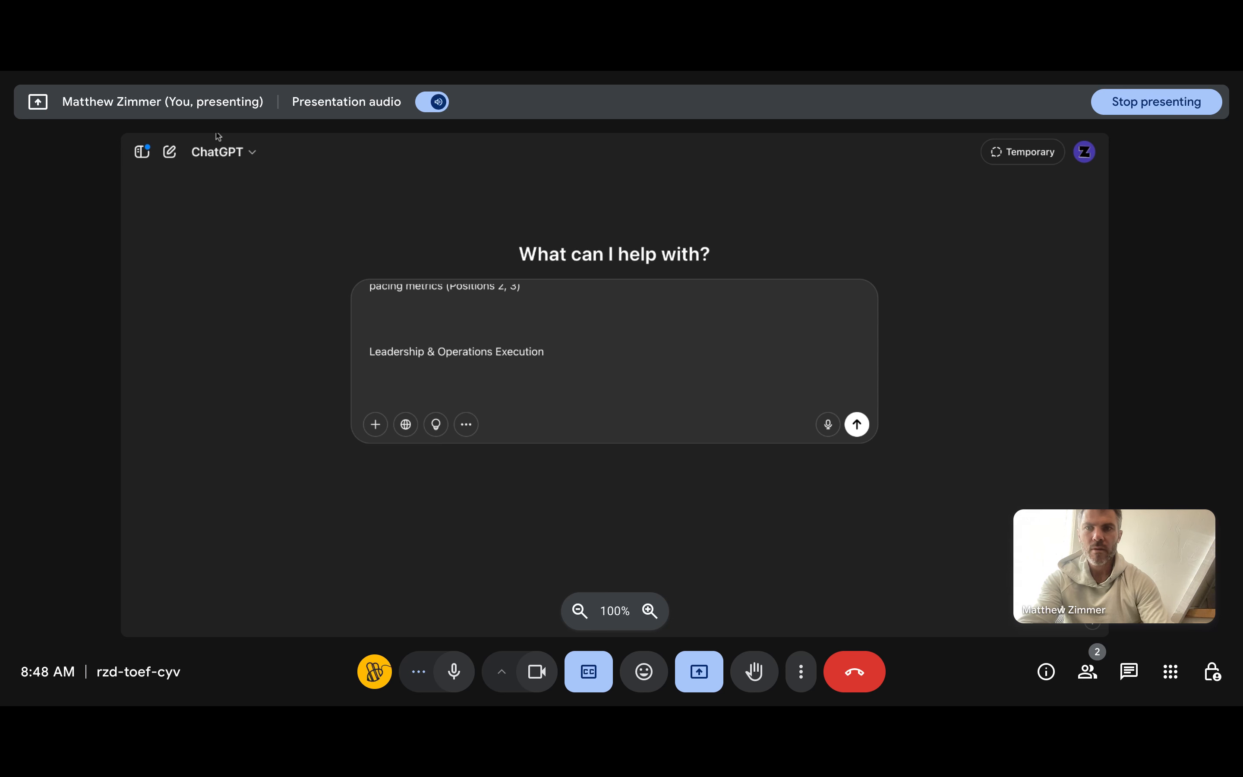
{"action": "left_click", "coordinate": [143, 154]}
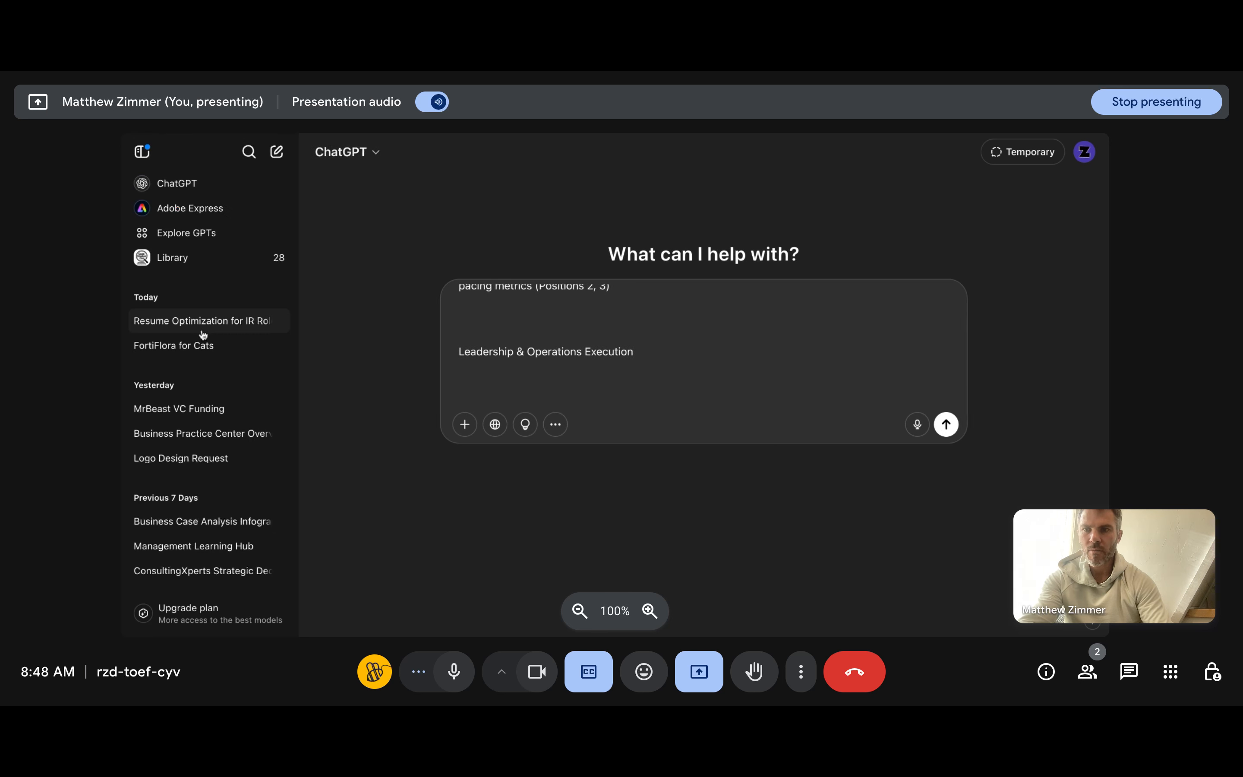
{"action": "left_click", "coordinate": [233, 325]}
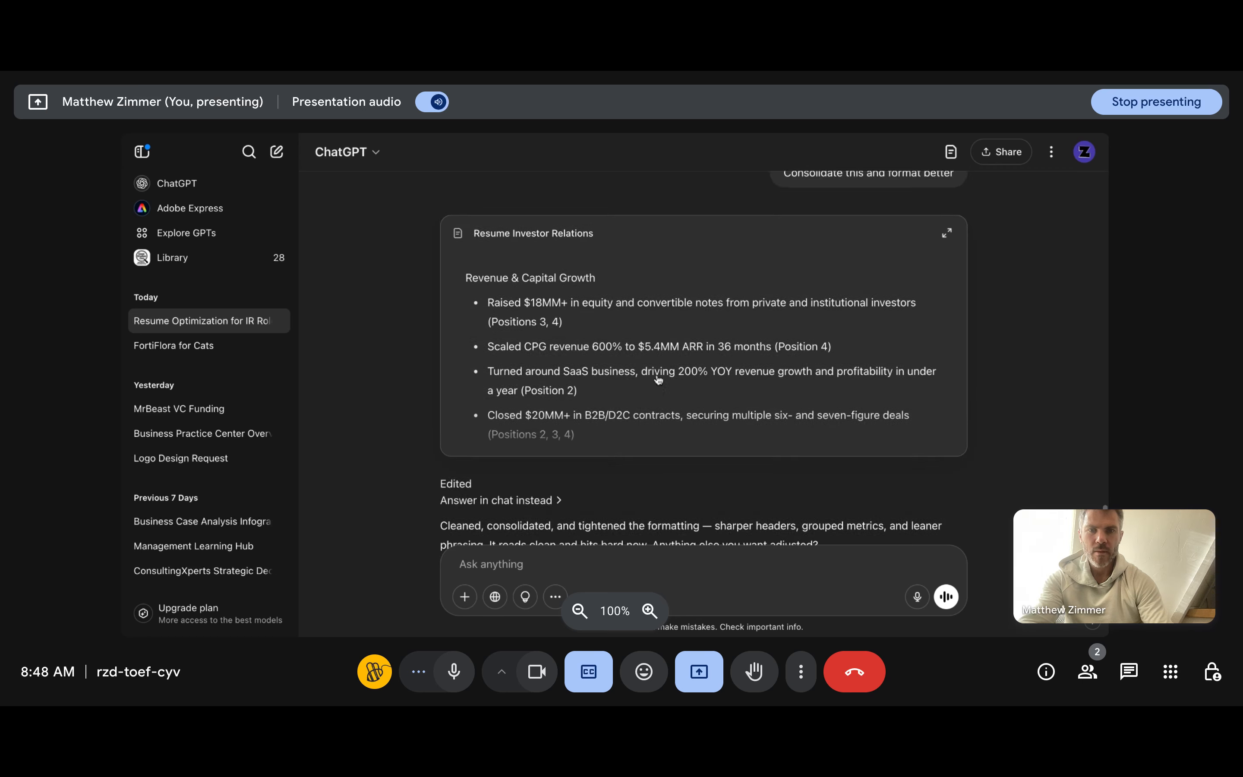
{"action": "scroll", "coordinate": [659, 380], "scroll_direction": "up", "scroll_amount": 10}
{"action": "scroll", "coordinate": [659, 380], "scroll_direction": "up", "scroll_amount": 15}
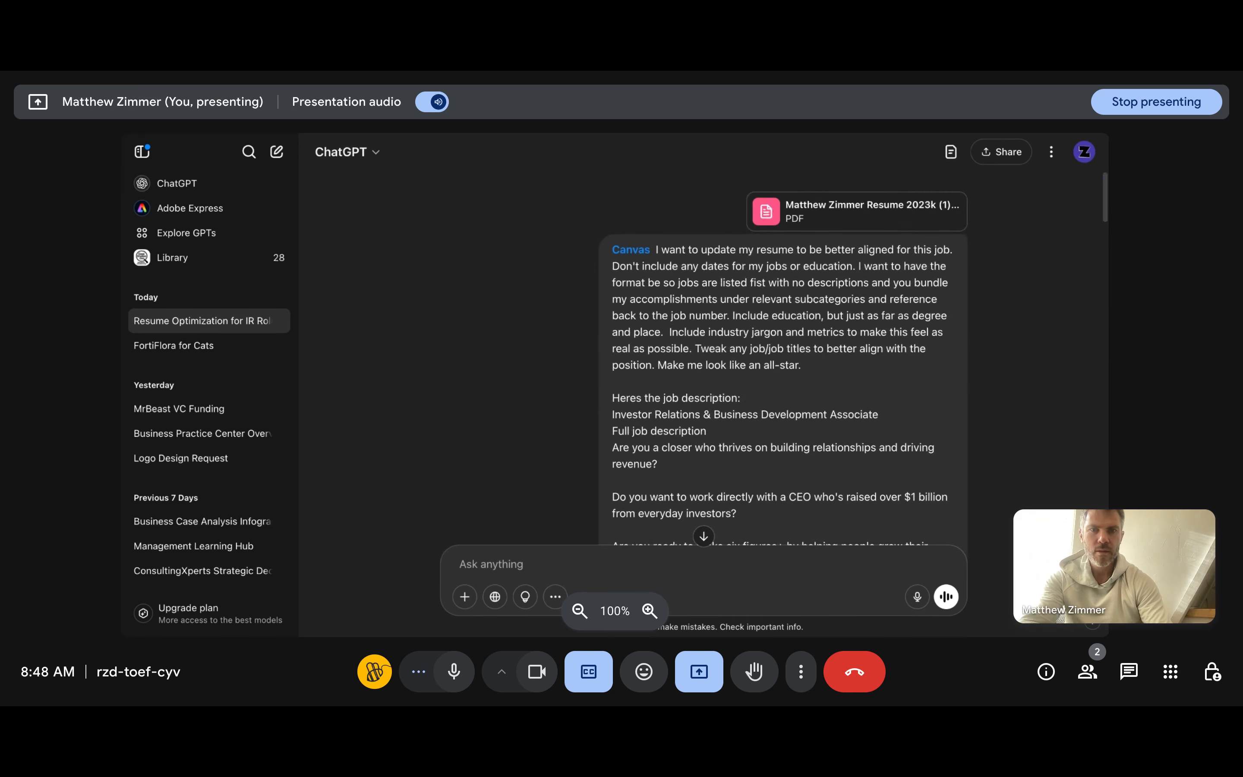
{"action": "scroll", "coordinate": [735, 302], "scroll_direction": "down", "scroll_amount": 5}
{"action": "scroll", "coordinate": [734, 302], "scroll_direction": "down", "scroll_amount": 20}
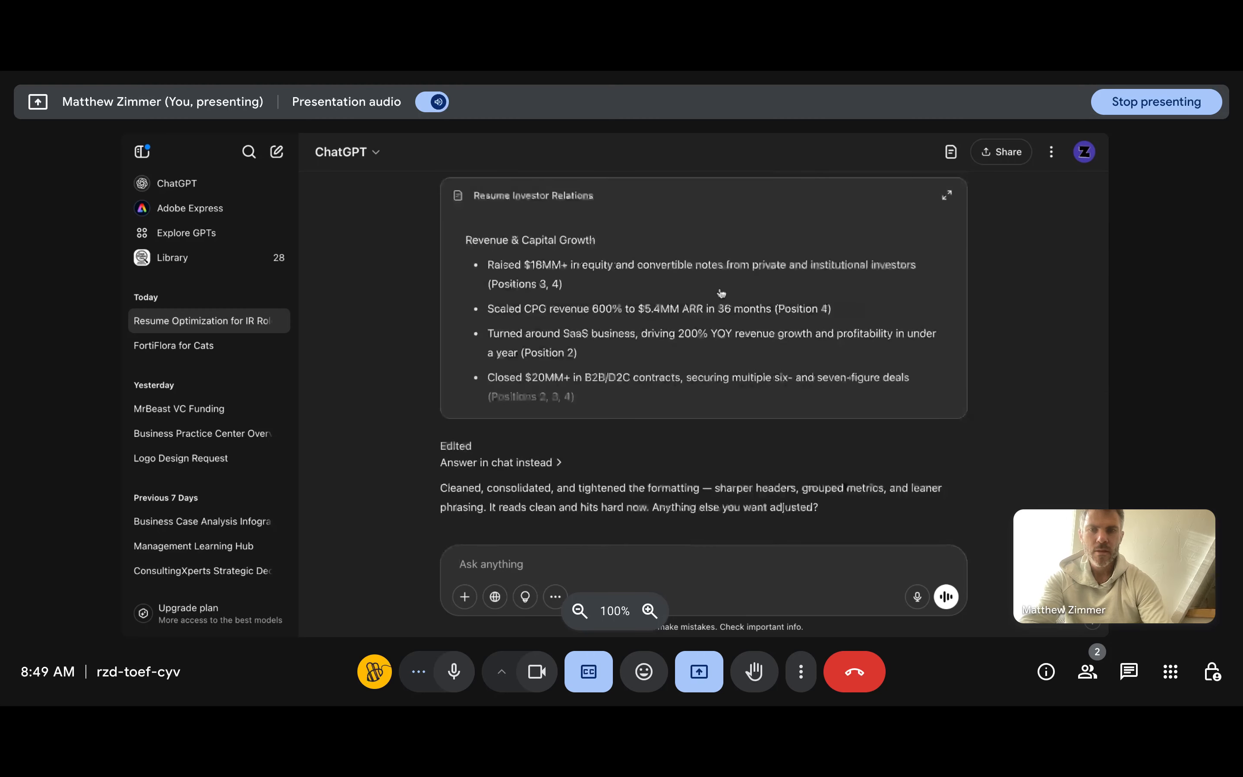
{"action": "left_click", "coordinate": [199, 349]}
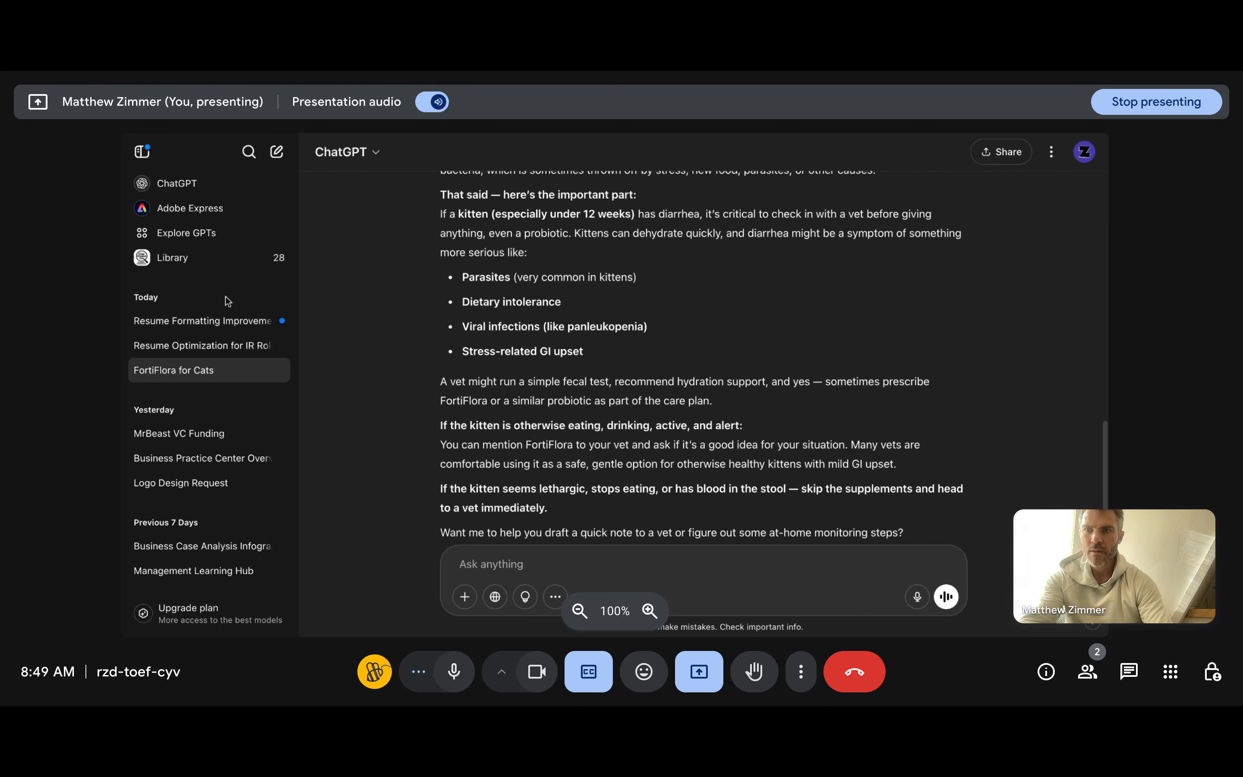
Step: Reopen the earlier resume formatting chat and copy its entire submitted message, including the formatting request and the resume text
{"action": "left_click", "coordinate": [118, 308]}
{"action": "scroll", "coordinate": [599, 475], "scroll_direction": "up", "scroll_amount": 20}
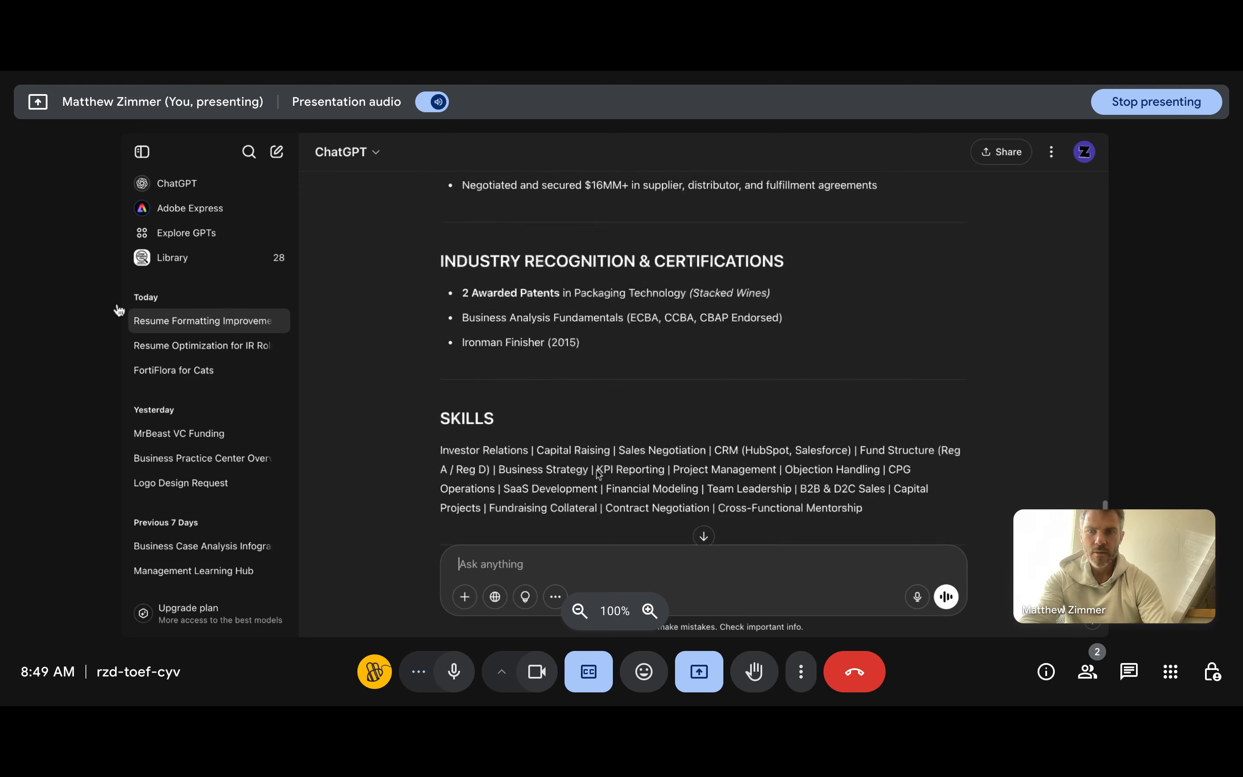
{"action": "scroll", "coordinate": [890, 289], "scroll_direction": "up", "scroll_amount": 8}
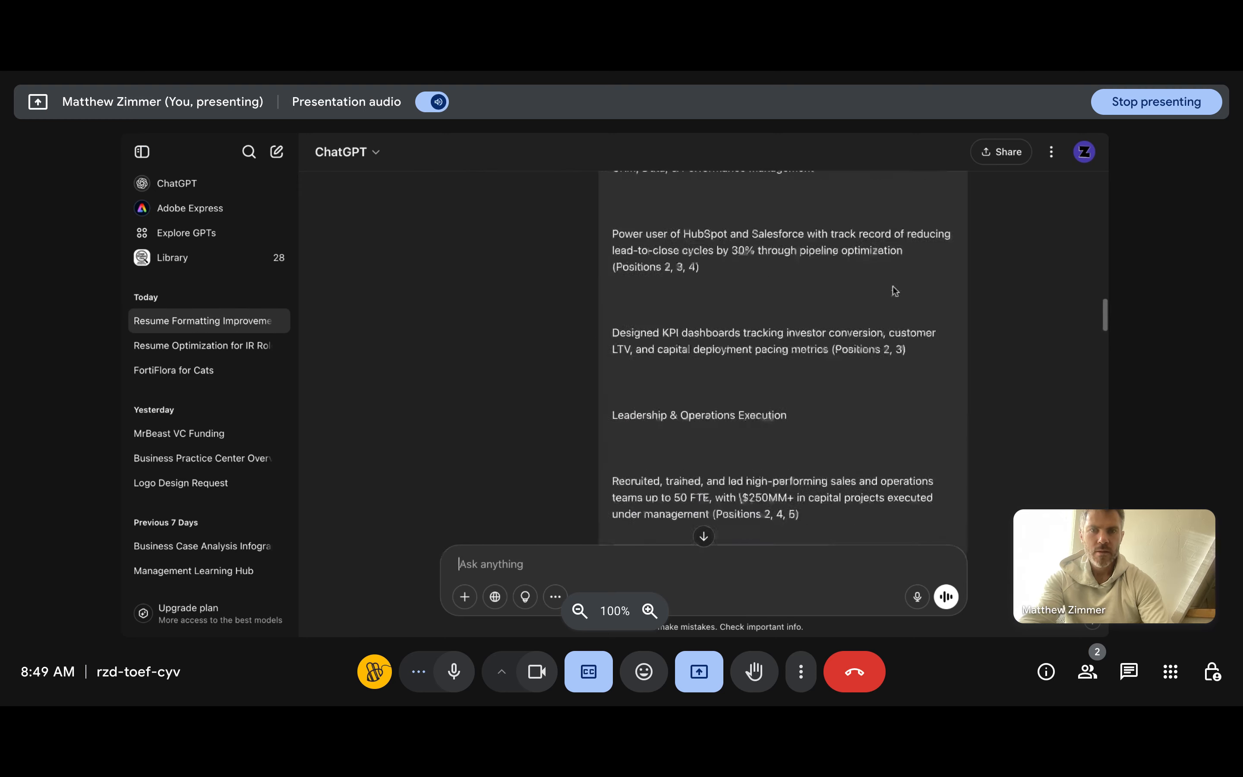
{"action": "scroll", "coordinate": [893, 289], "scroll_direction": "down", "scroll_amount": 8}
{"action": "scroll", "coordinate": [894, 291], "scroll_direction": "up", "scroll_amount": 3}
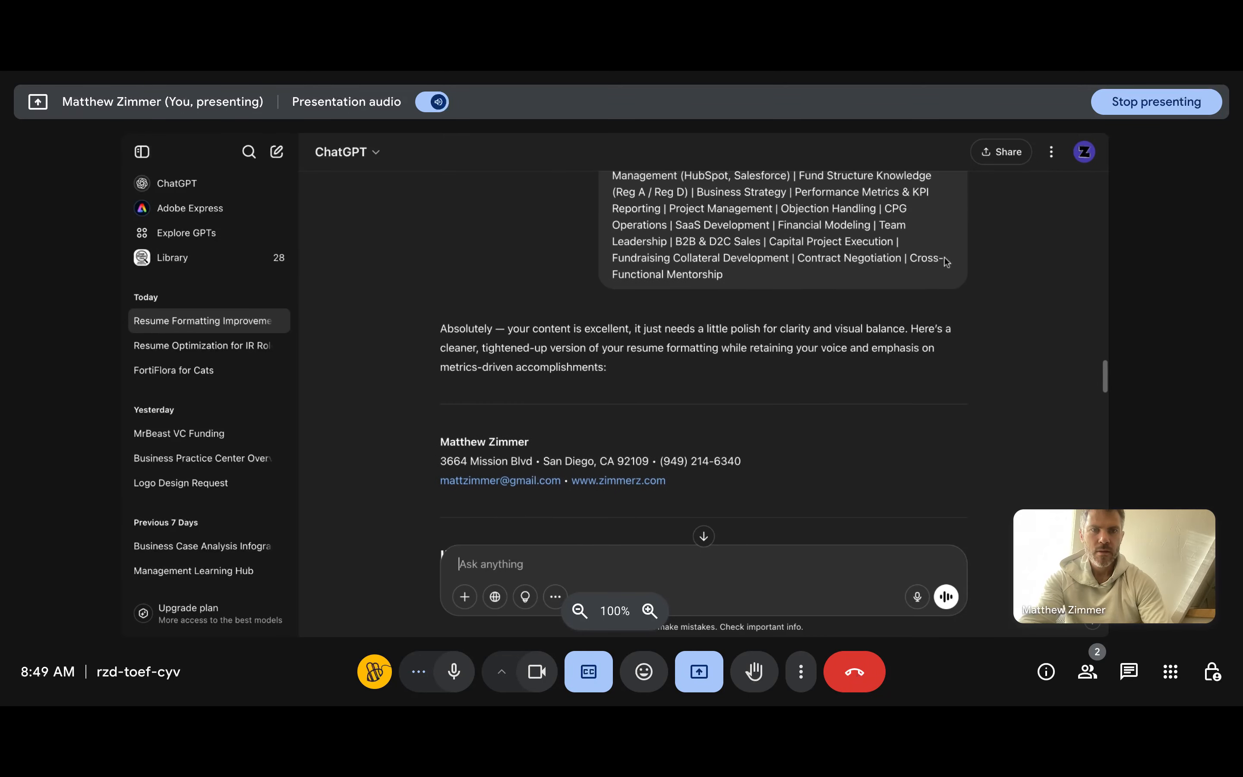
{"action": "left_click", "coordinate": [957, 316]}
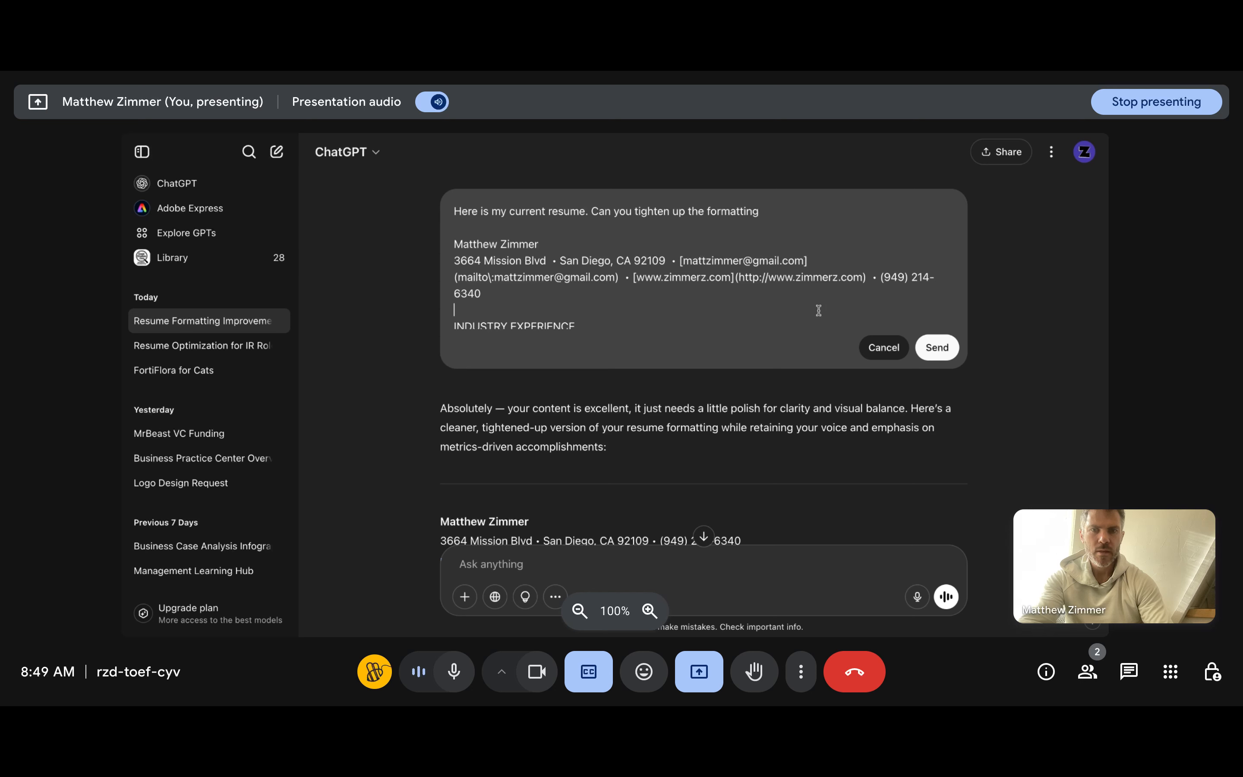
{"action": "key", "text": "ctrl+a"}
{"action": "key", "text": "ctrl+c"}
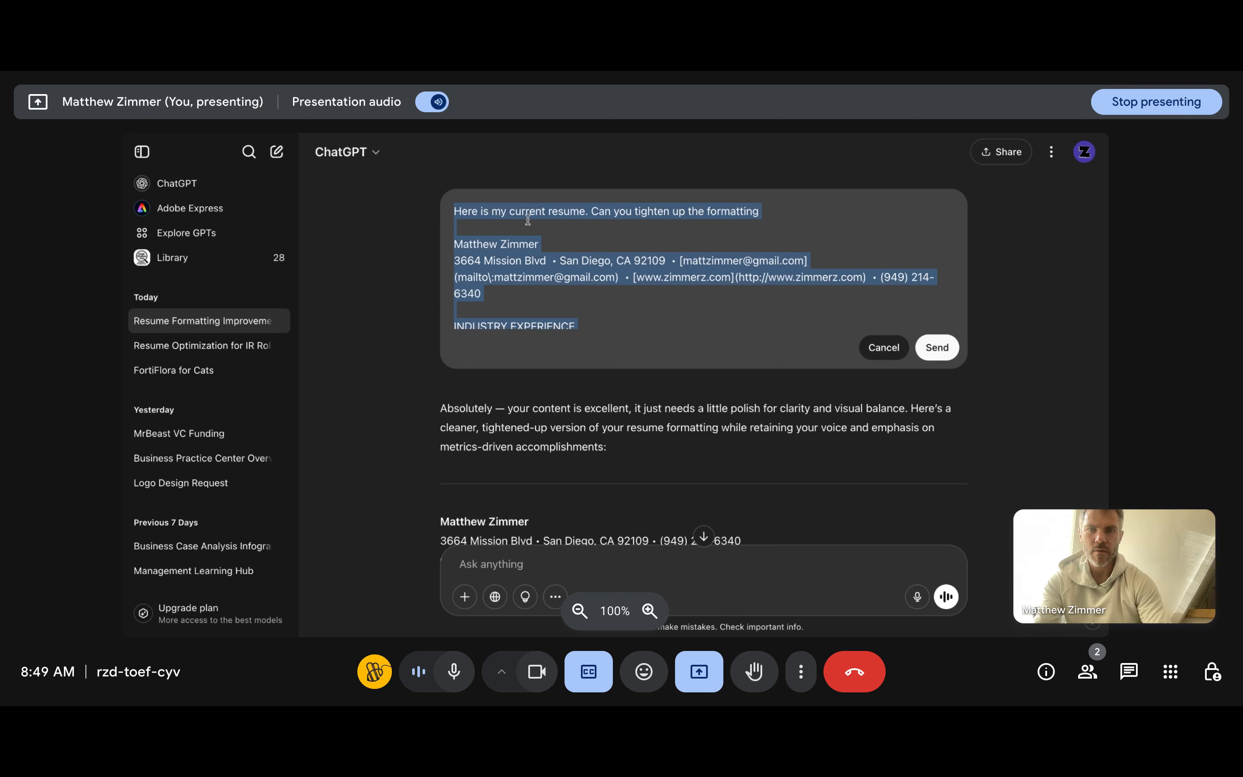
Step: Start a new chat and fill its message with the copied formatting request and resume
{"action": "left_click", "coordinate": [278, 162]}
{"action": "key", "text": "ctrl+v"}
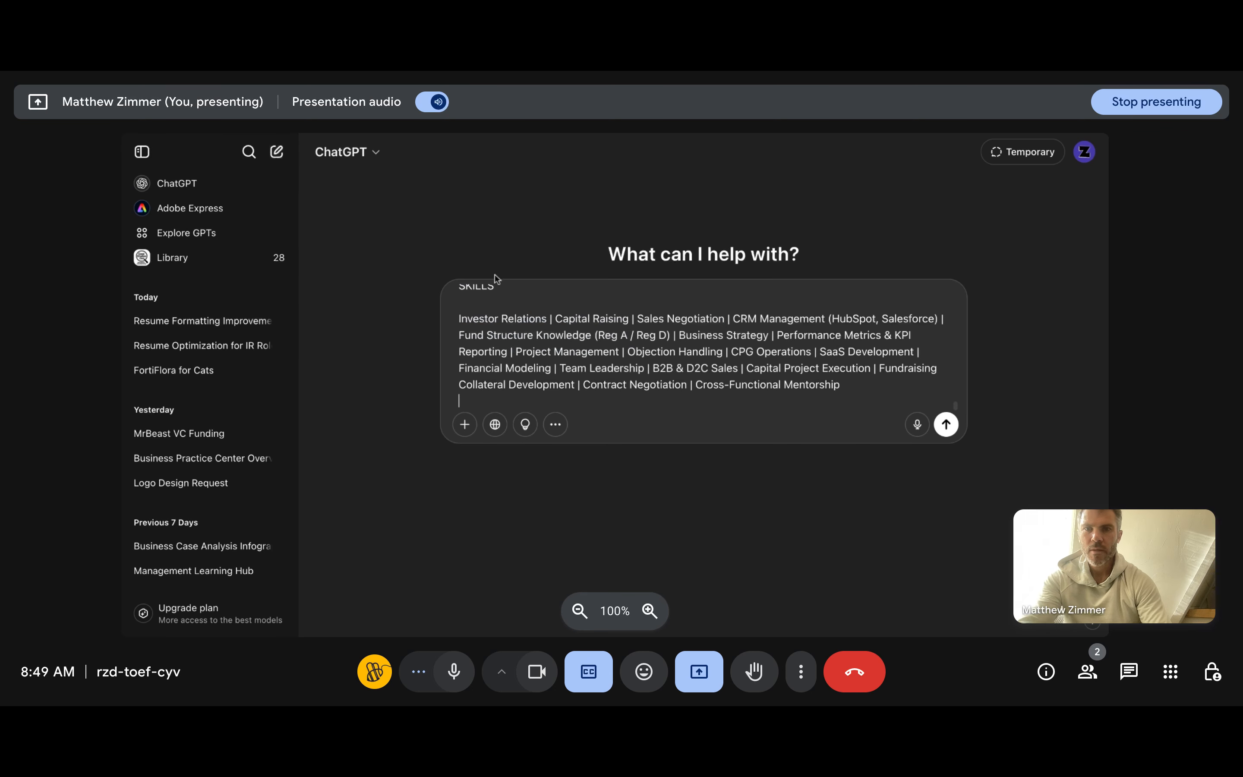
{"action": "key", "text": "ctrl+a"}
{"action": "key", "text": "BackSpace"}
{"action": "key", "text": "ctrl+v"}
{"action": "scroll", "coordinate": [531, 350], "scroll_direction": "up", "scroll_amount": 15}
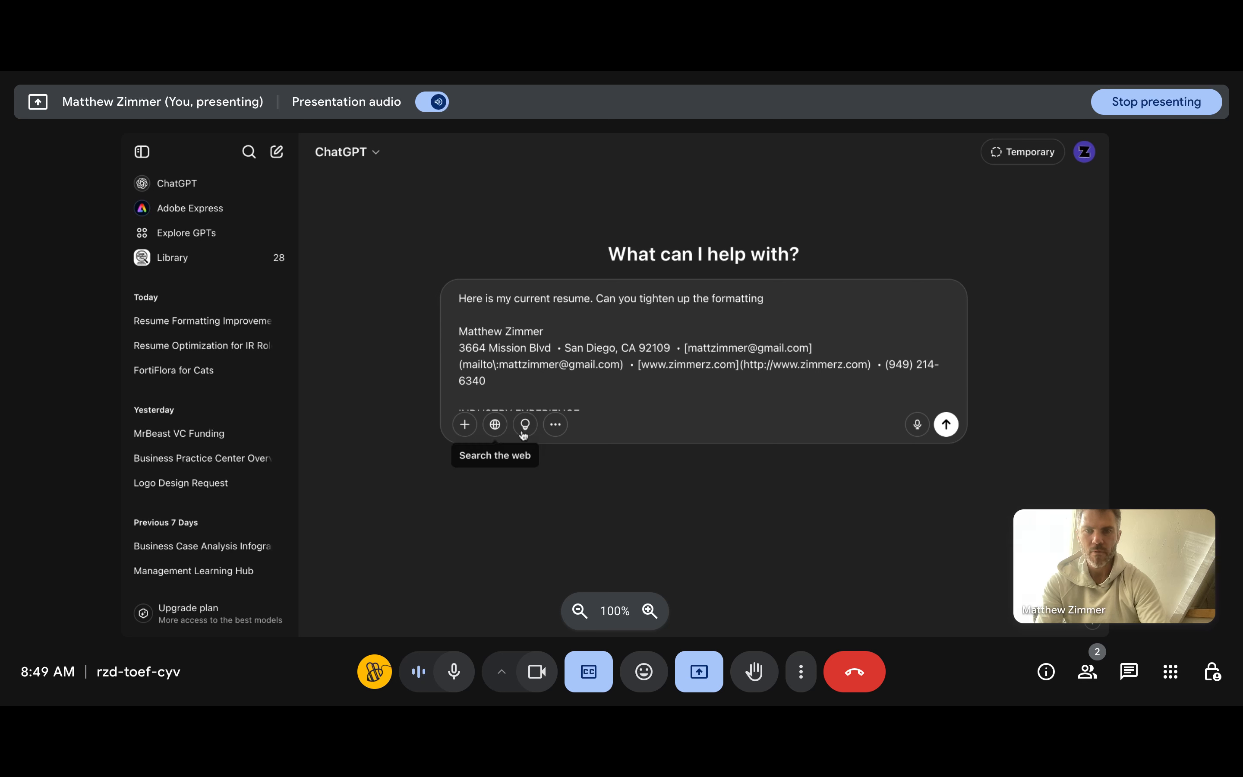
Step: Turn on Canvas for the resume formatting request, check the message from its beginning, and submit it
{"action": "left_click", "coordinate": [555, 424]}
{"action": "left_click", "coordinate": [573, 463]}
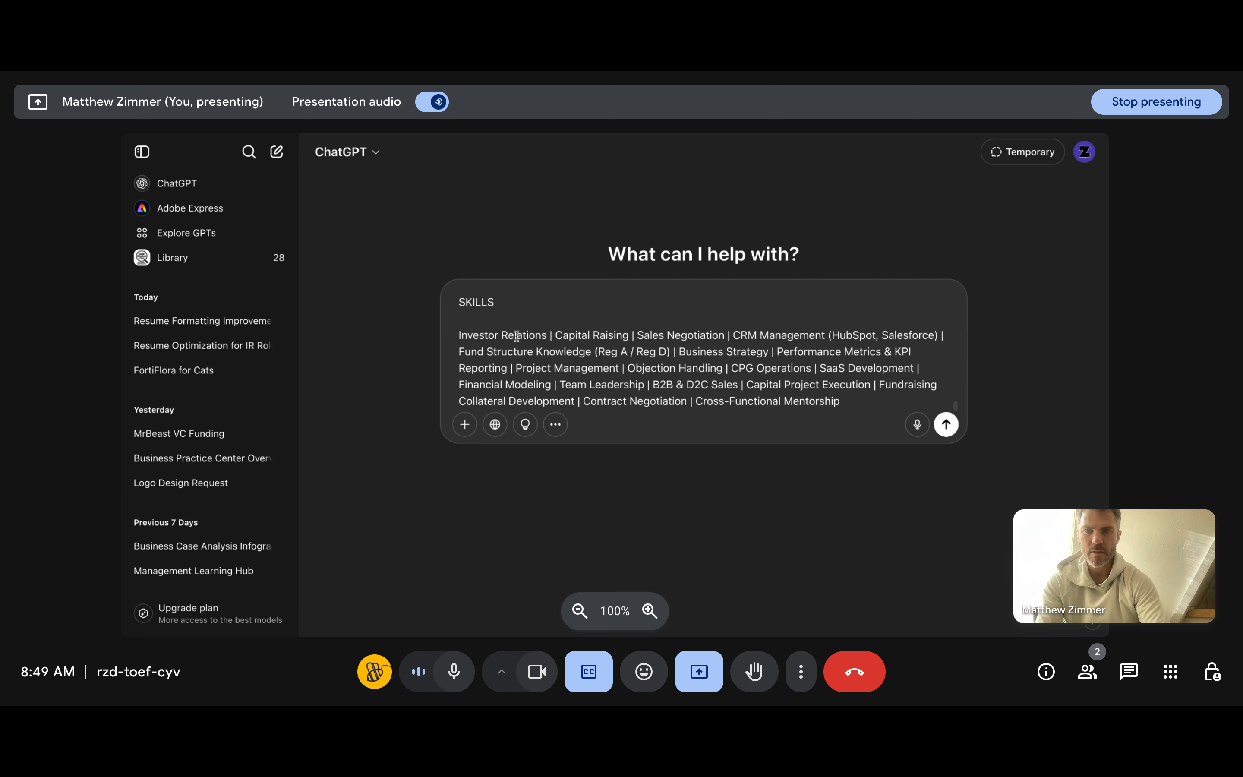
{"action": "scroll", "coordinate": [516, 336], "scroll_direction": "up", "scroll_amount": 15}
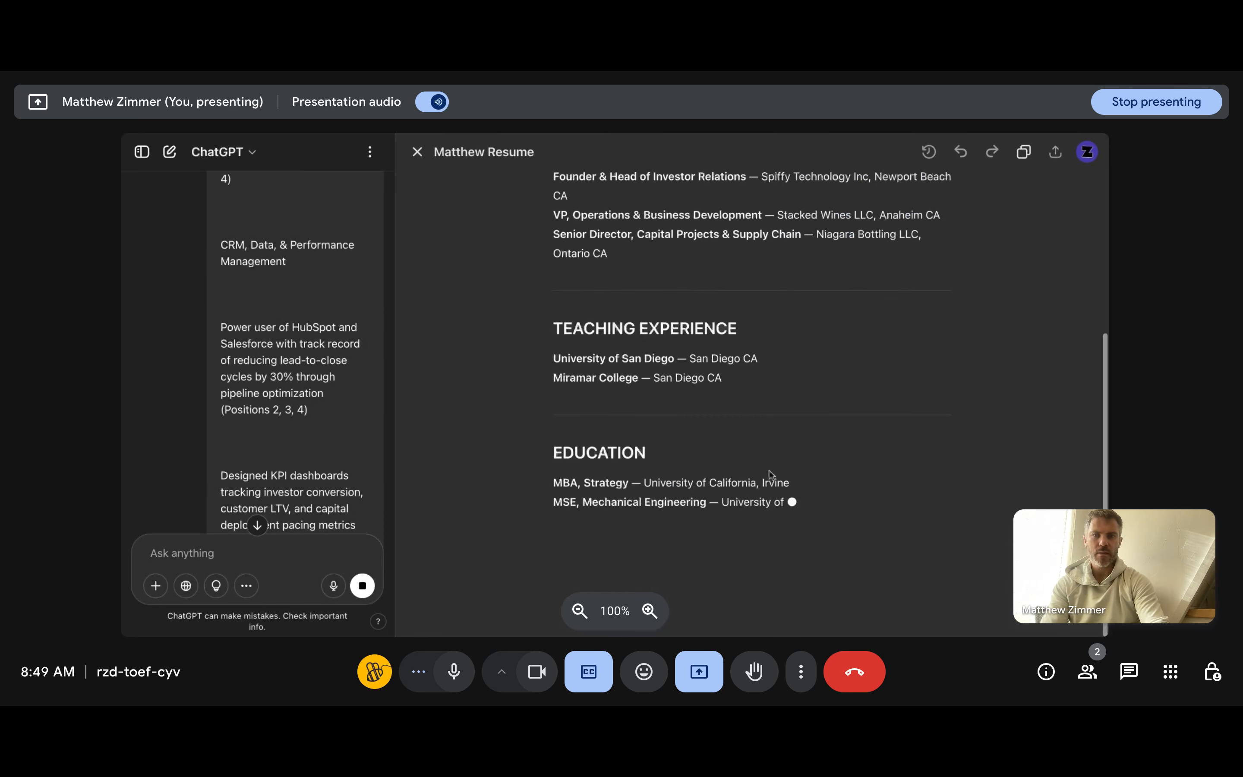
Step: Examine the reformatted resume in the canvas, from the contact header and Industry Experience through Core Accomplishments to Skills
{"action": "scroll", "coordinate": [728, 373], "scroll_direction": "up", "scroll_amount": 10}
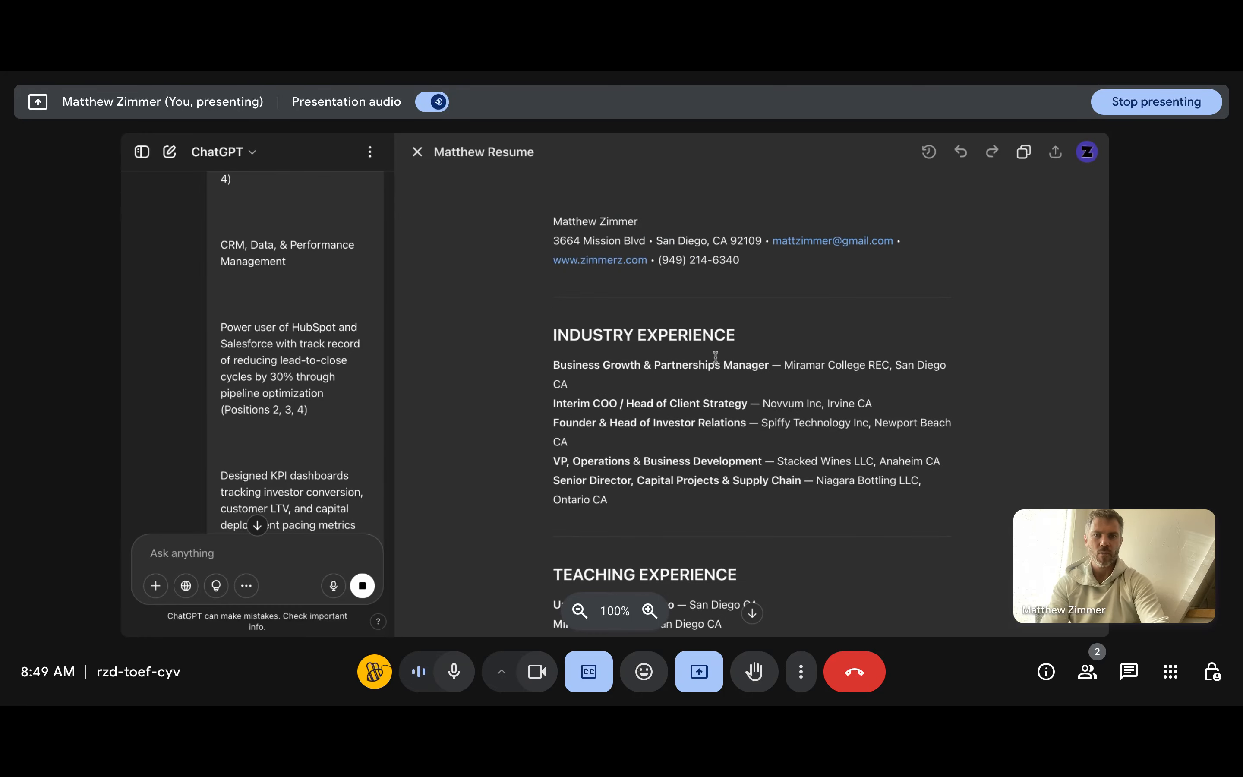
{"action": "scroll", "coordinate": [690, 343], "scroll_direction": "down", "scroll_amount": 10}
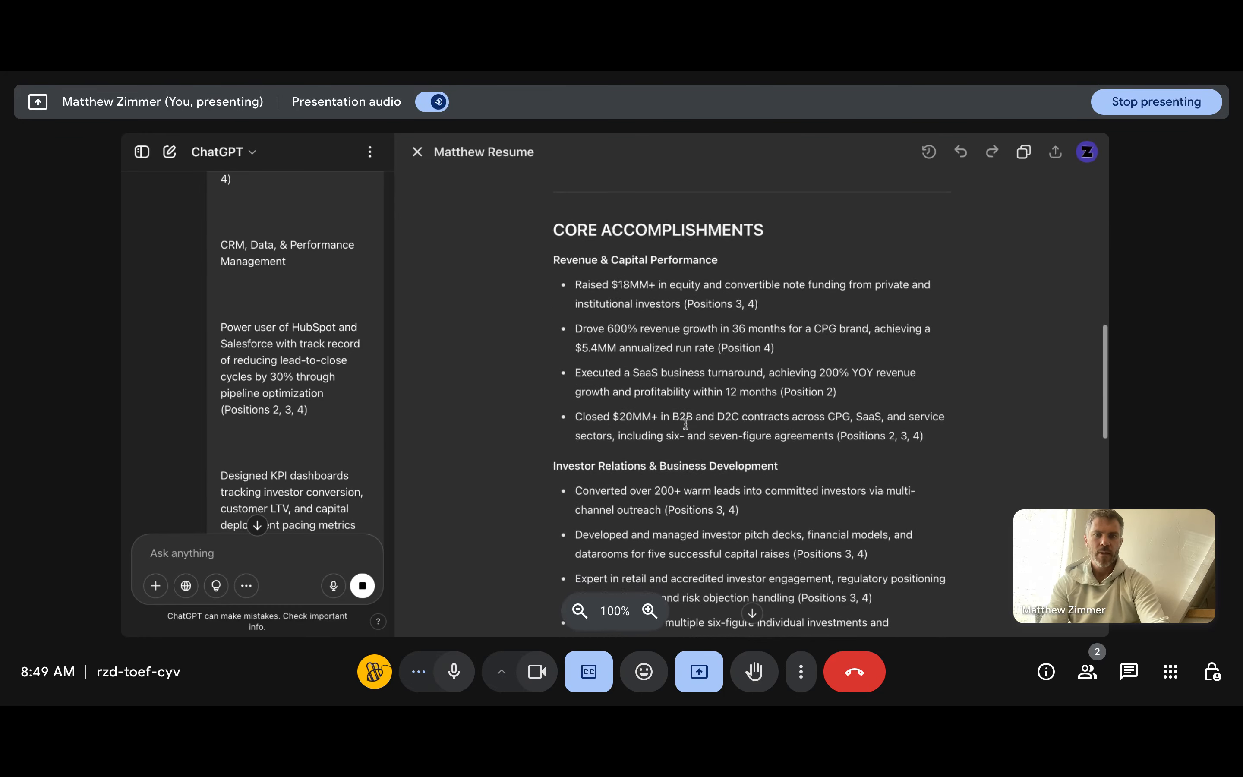
{"action": "scroll", "coordinate": [688, 376], "scroll_direction": "down", "scroll_amount": 8}
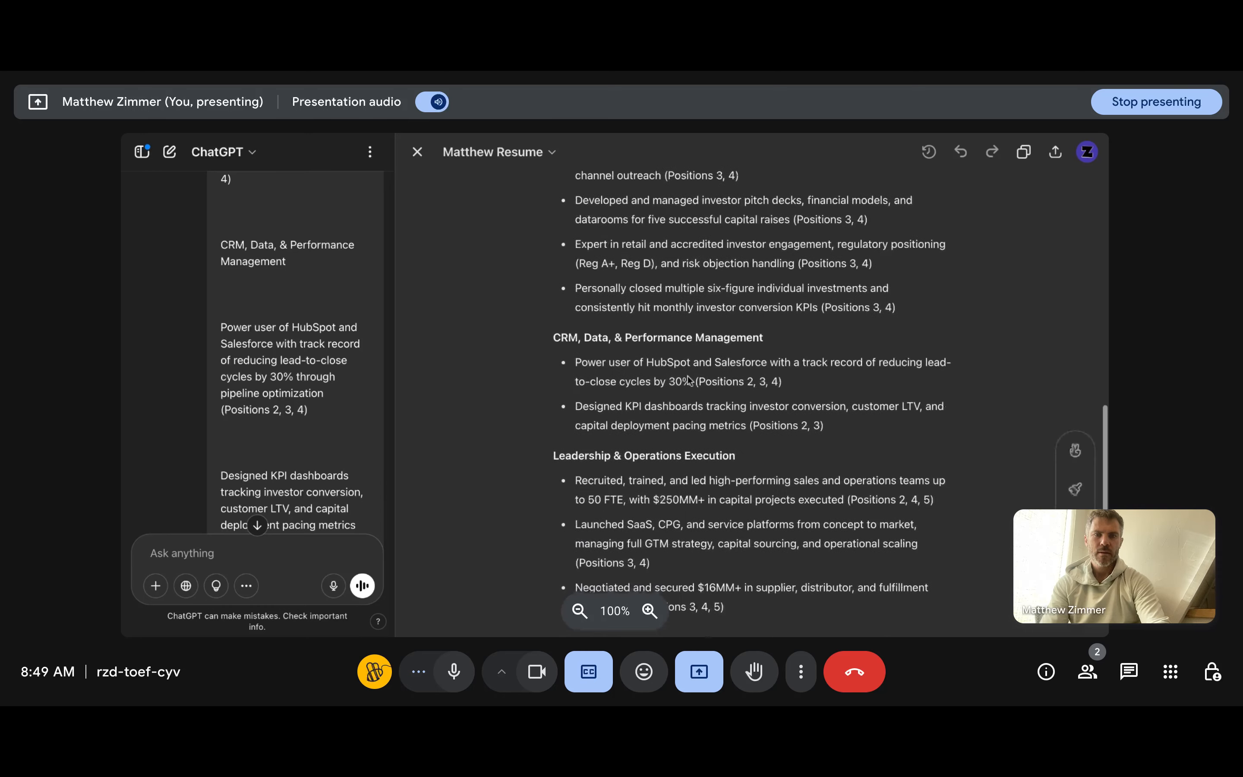
{"action": "scroll", "coordinate": [688, 376], "scroll_direction": "down", "scroll_amount": 8}
{"action": "scroll", "coordinate": [688, 378], "scroll_direction": "up", "scroll_amount": 5}
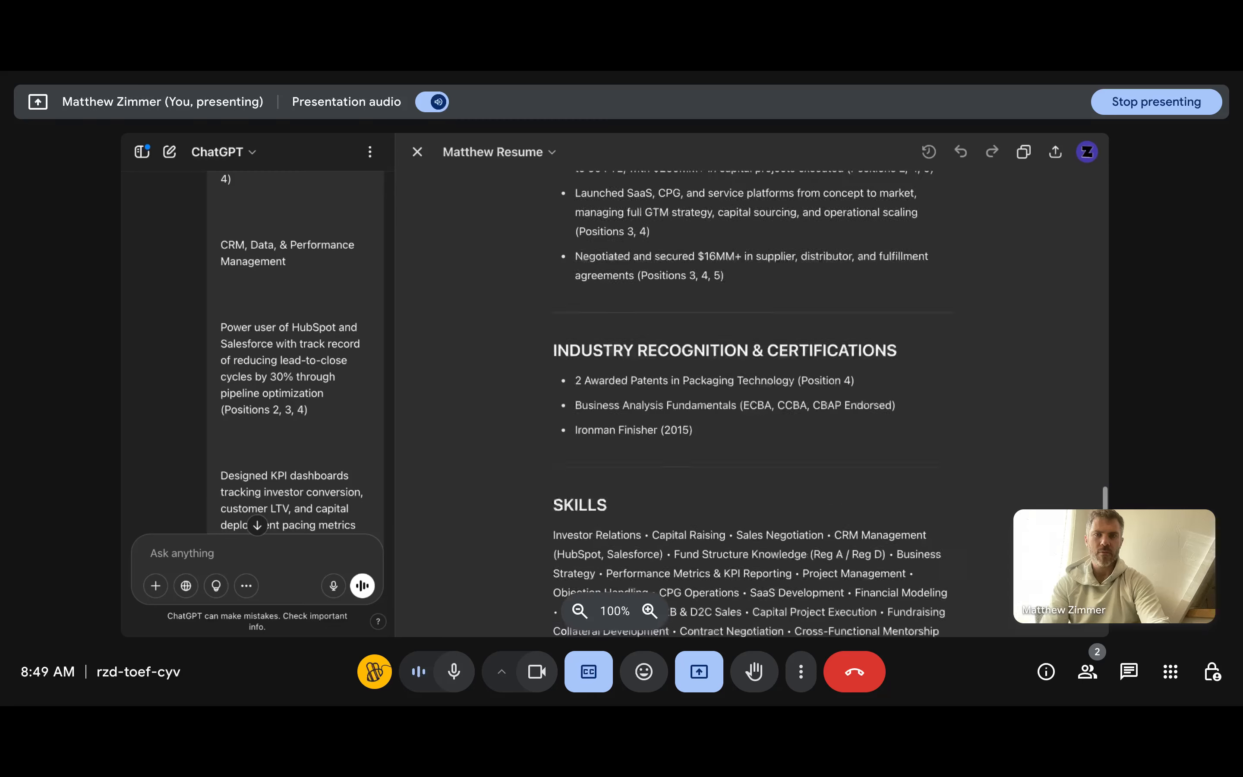
{"action": "scroll", "coordinate": [737, 343], "scroll_direction": "up", "scroll_amount": 10}
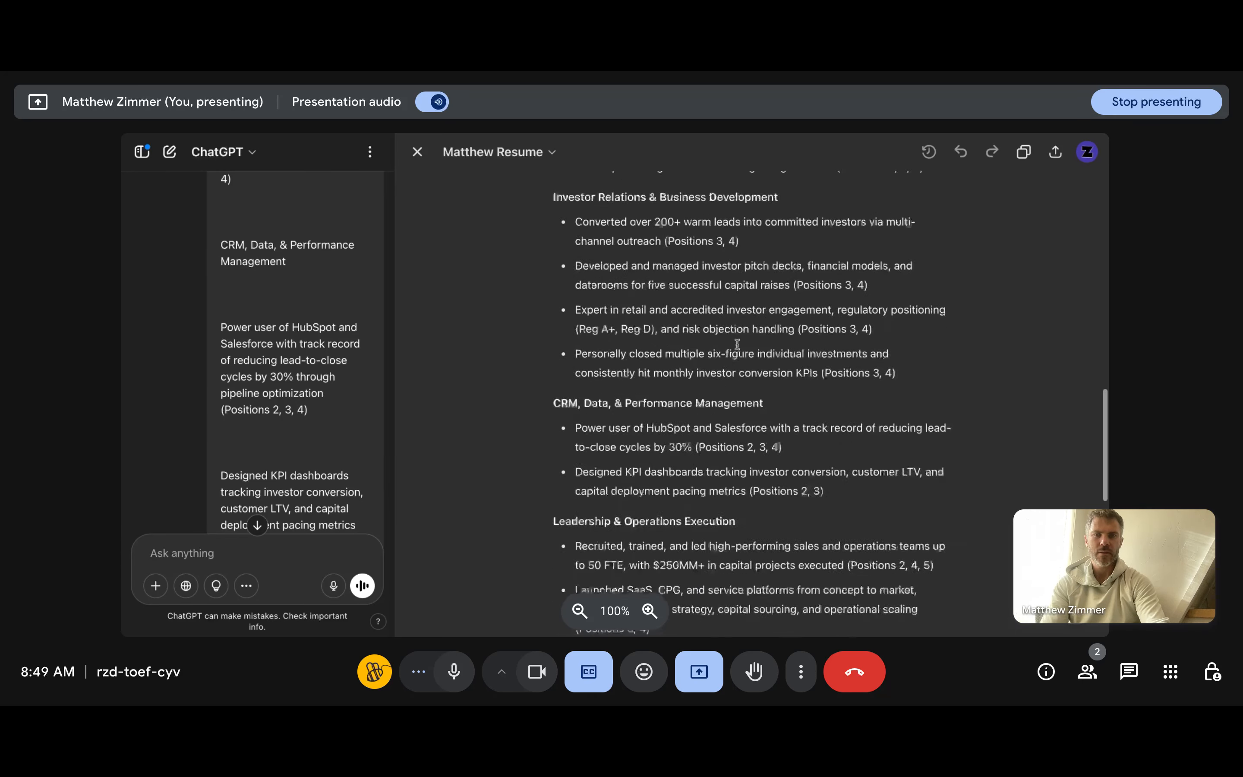
{"action": "scroll", "coordinate": [751, 401], "scroll_direction": "up", "scroll_amount": 5}
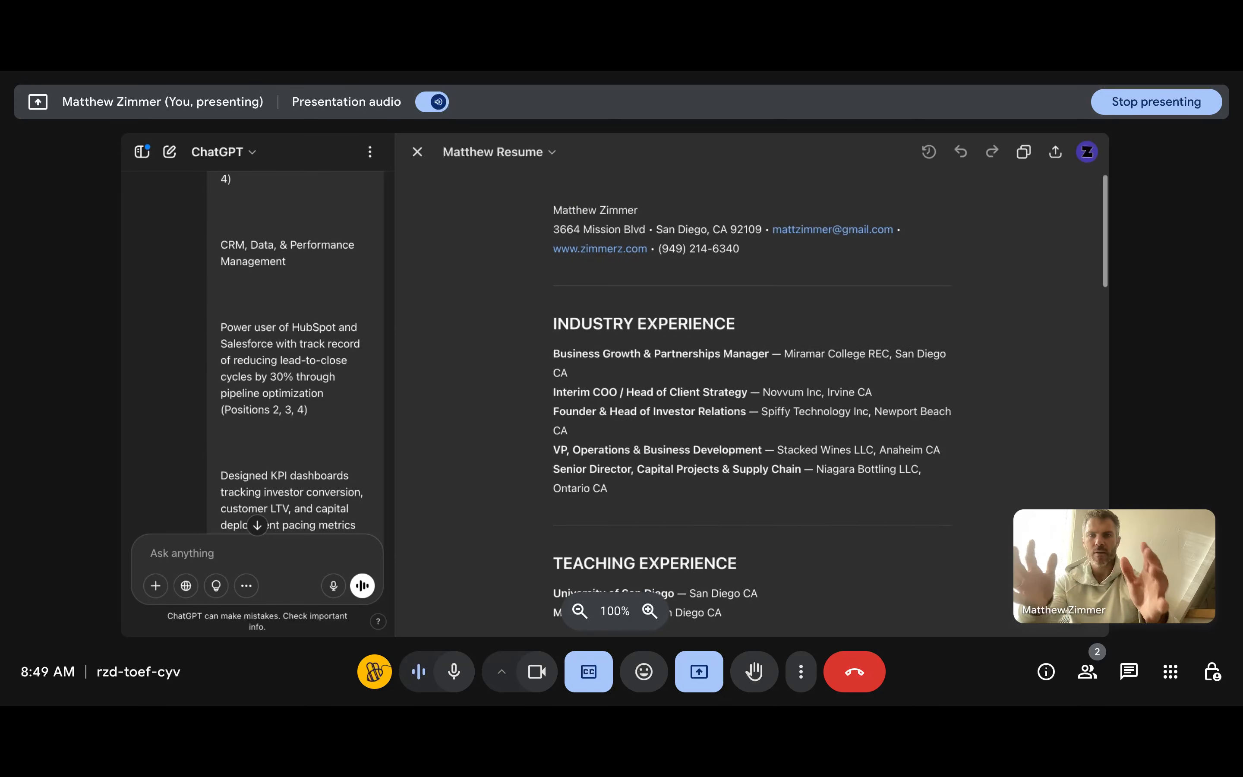